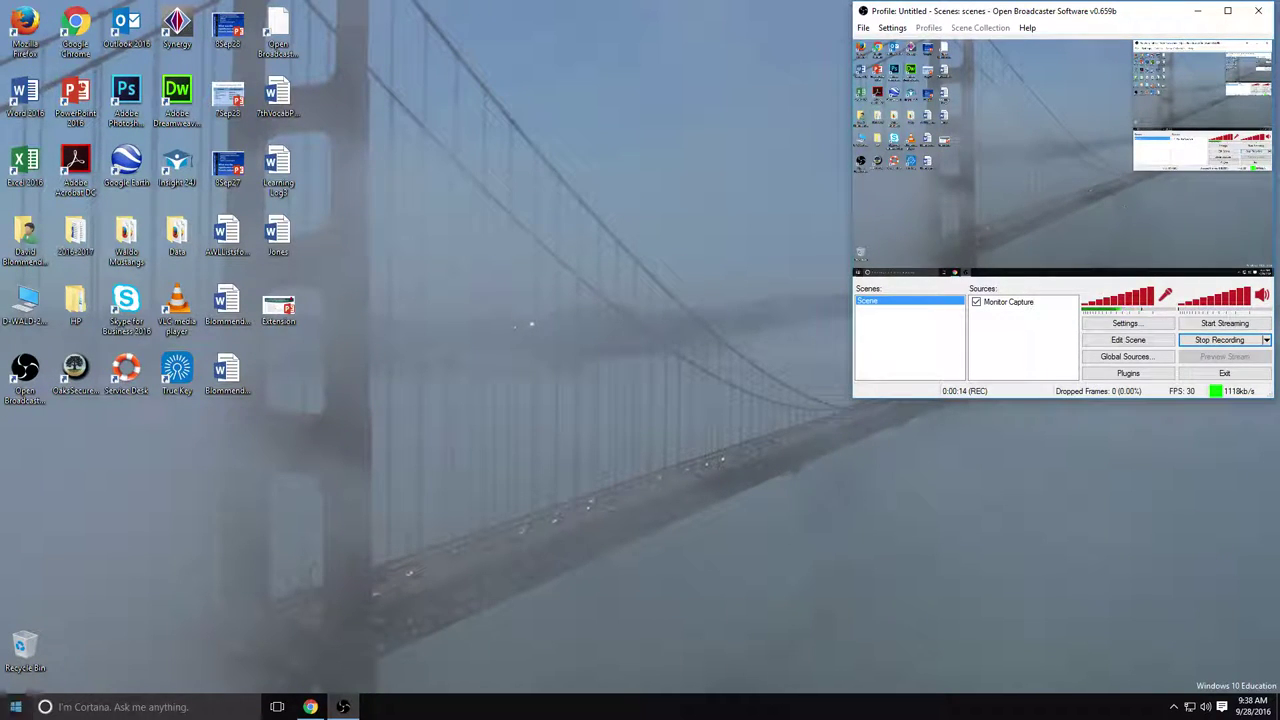
# Open PowerPoint and create a presentation from the Frame template using its slate-blue and dark brown colour variant
pyautogui.click(16, 707)
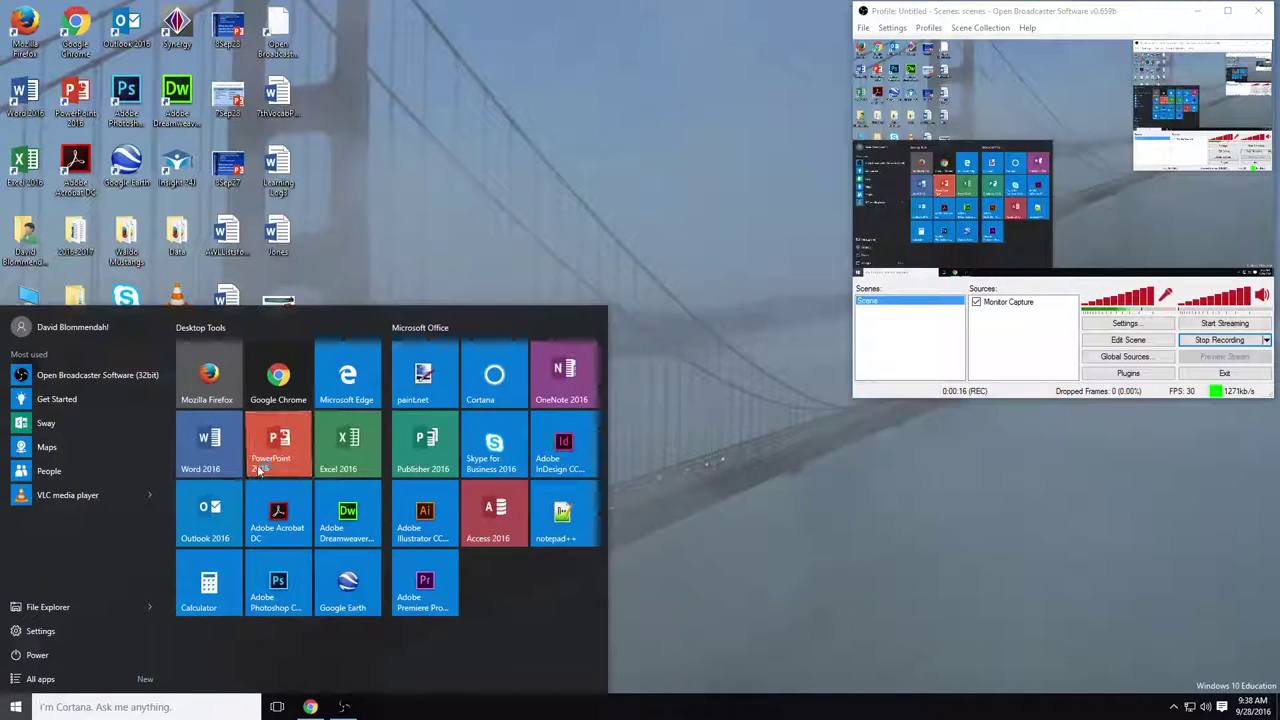
pyautogui.click(257, 464)
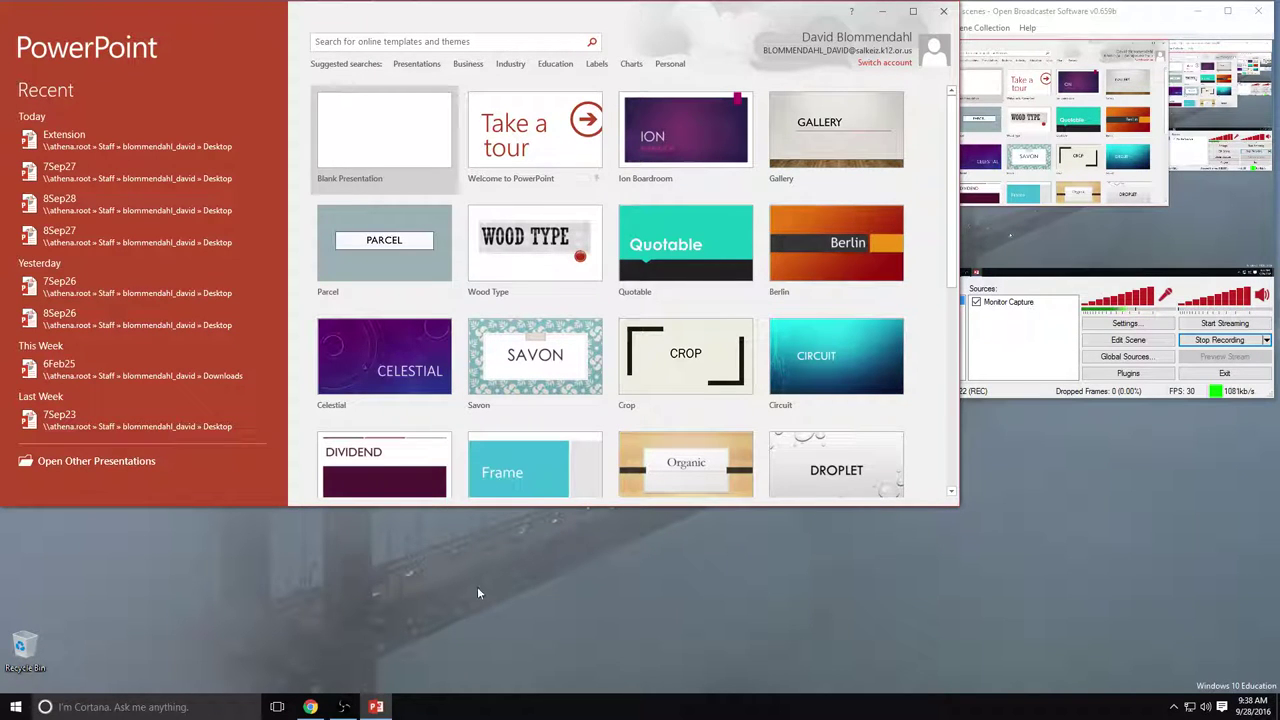
pyautogui.click(912, 14)
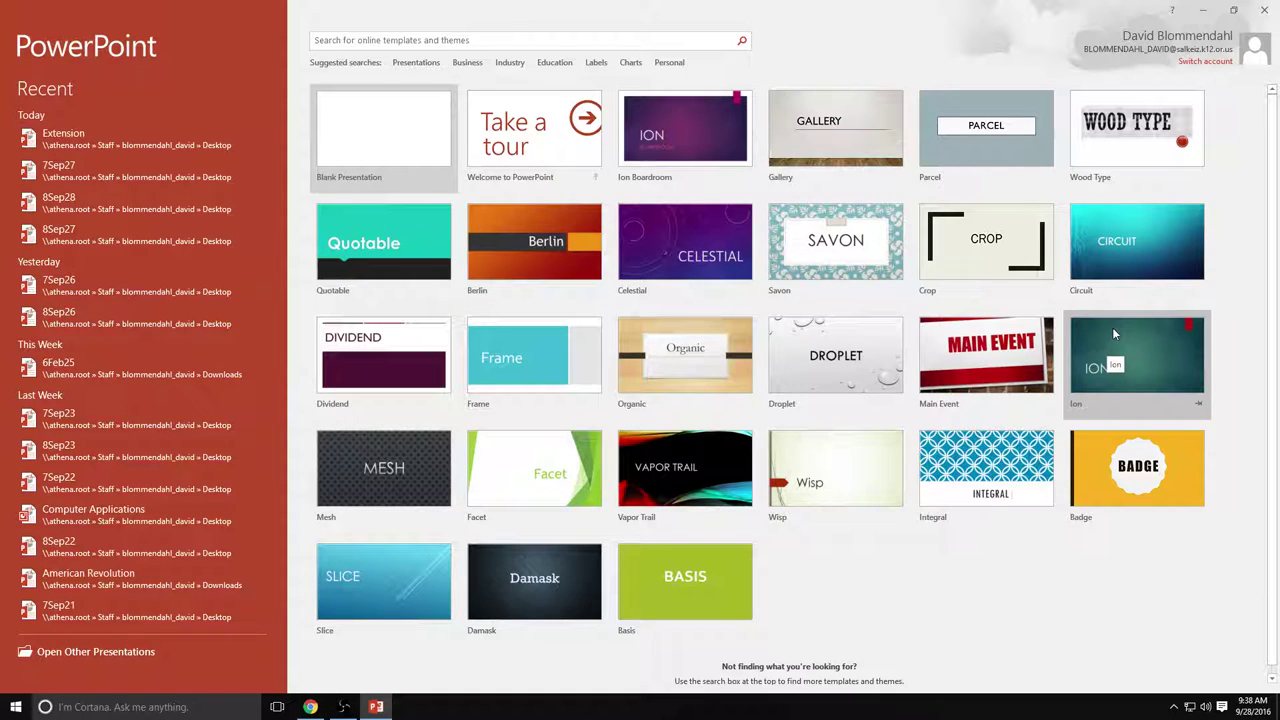
pyautogui.click(522, 357)
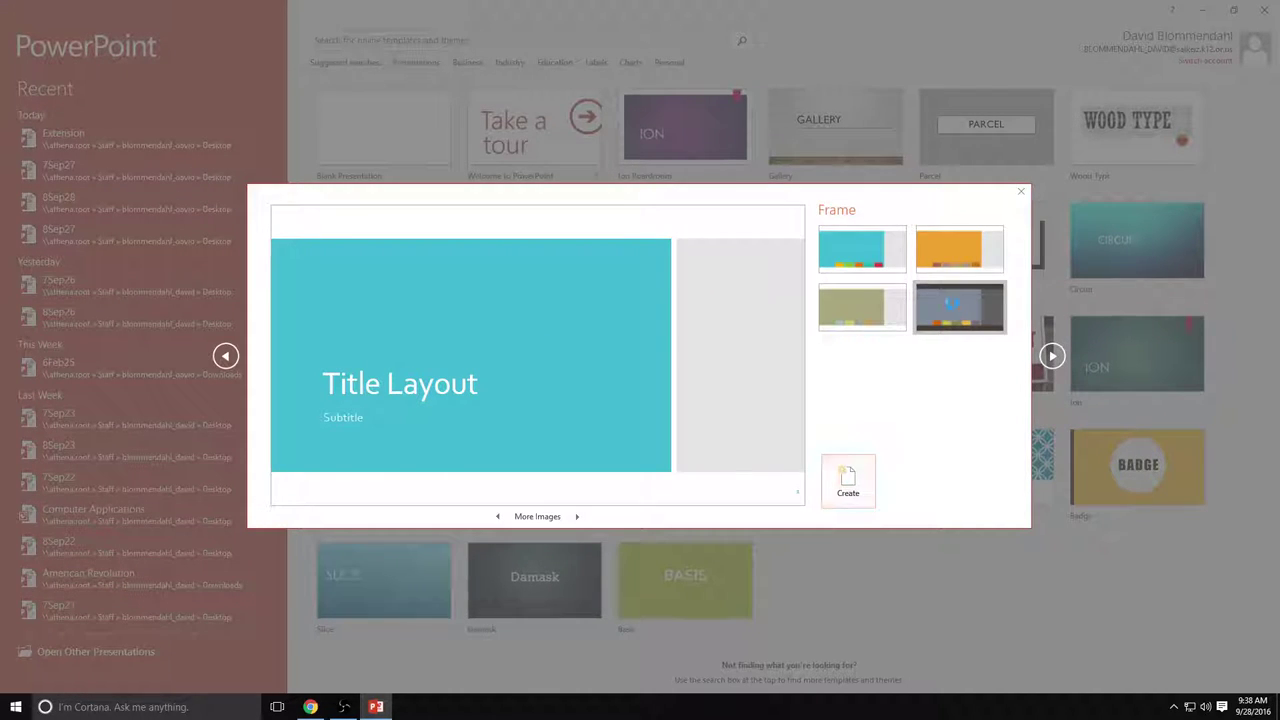
pyautogui.click(953, 310)
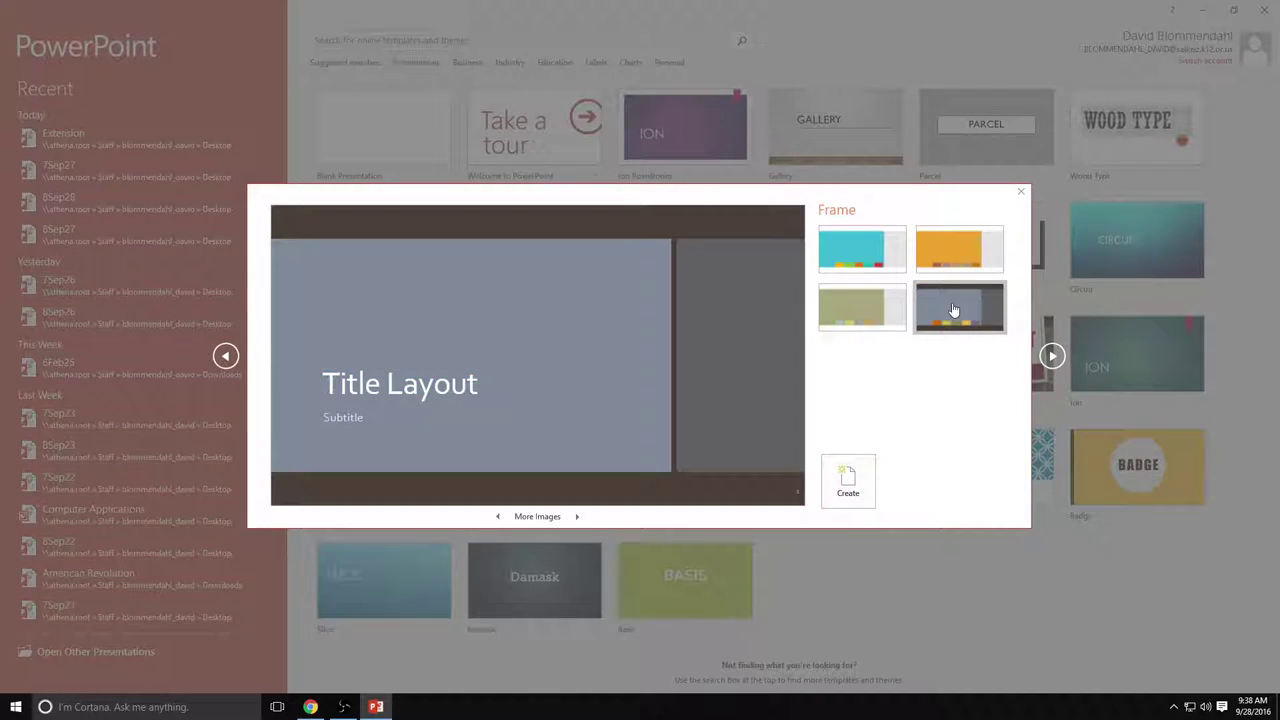
pyautogui.click(848, 480)
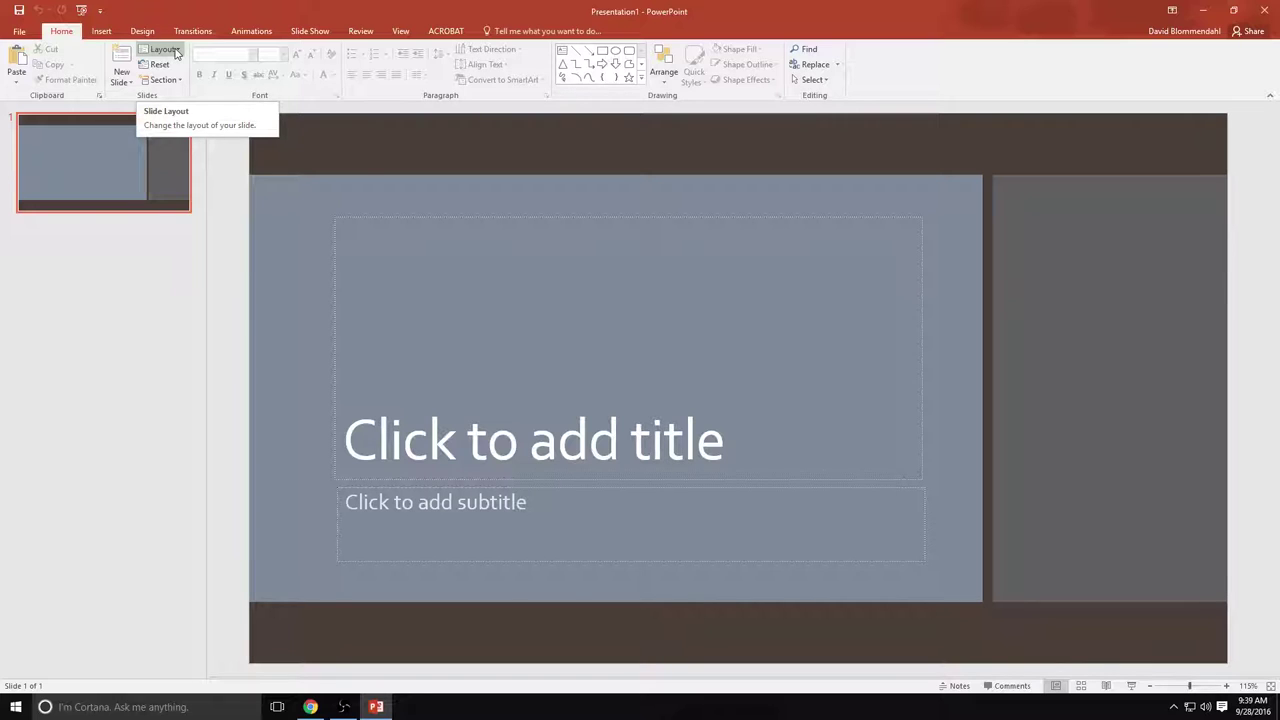
# Try the Title and Content, Section Header, Two Content and Comparison layouts on the first slide
pyautogui.click(176, 53)
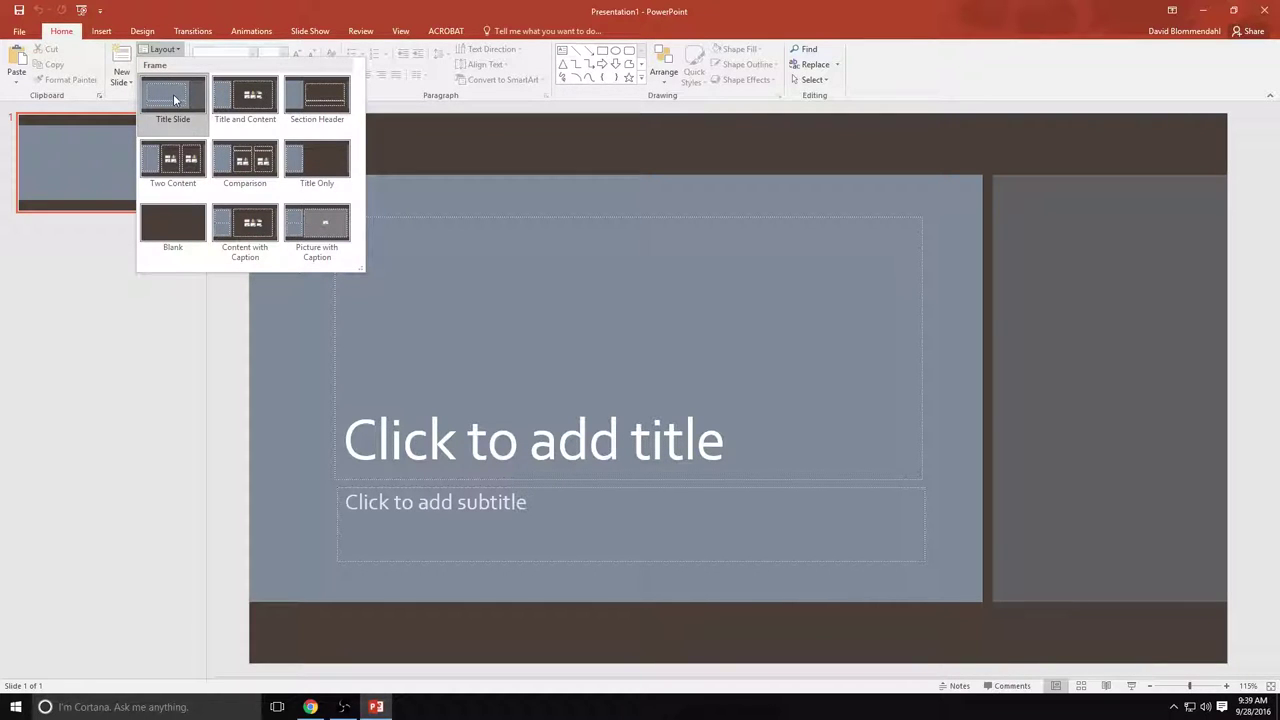
pyautogui.click(238, 97)
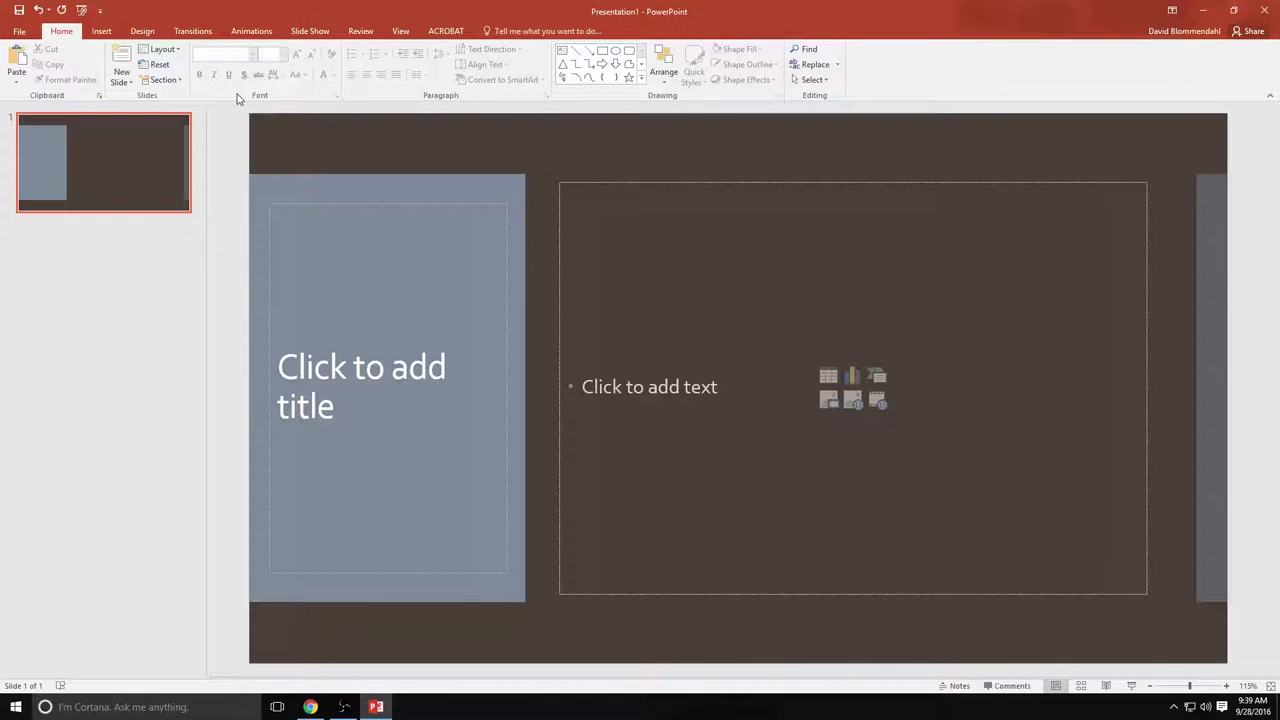
pyautogui.click(170, 50)
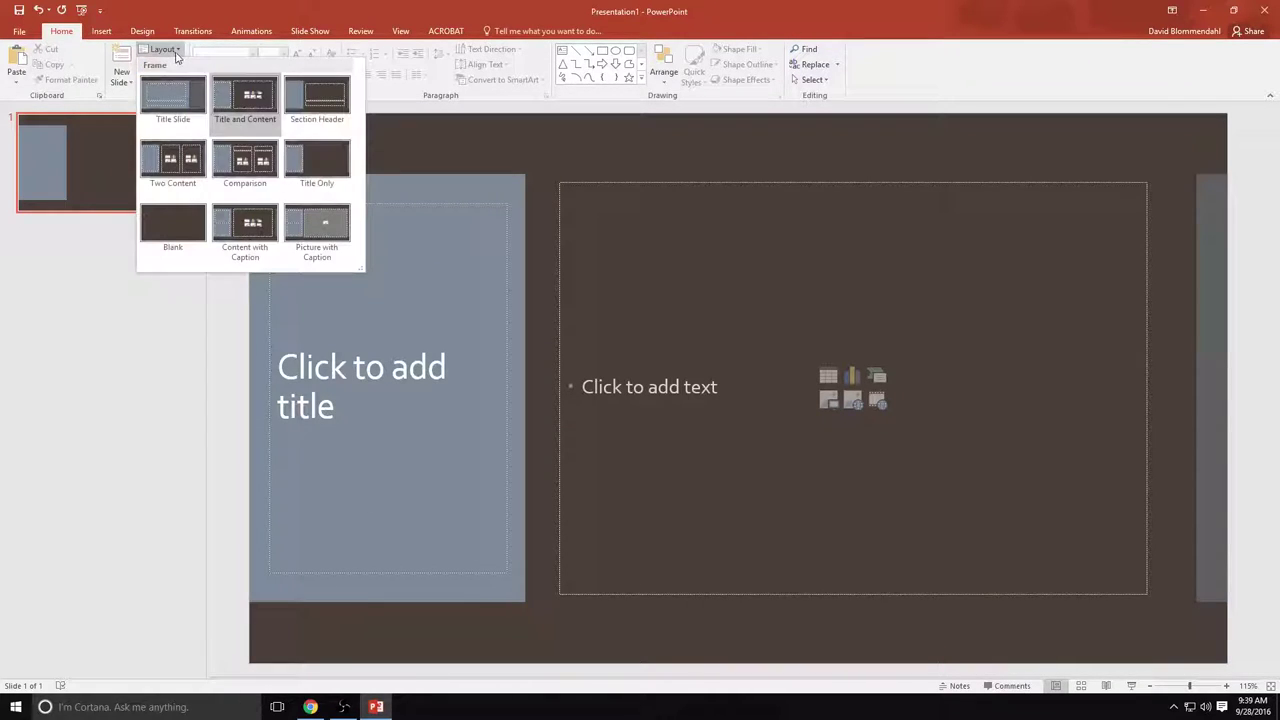
pyautogui.click(303, 95)
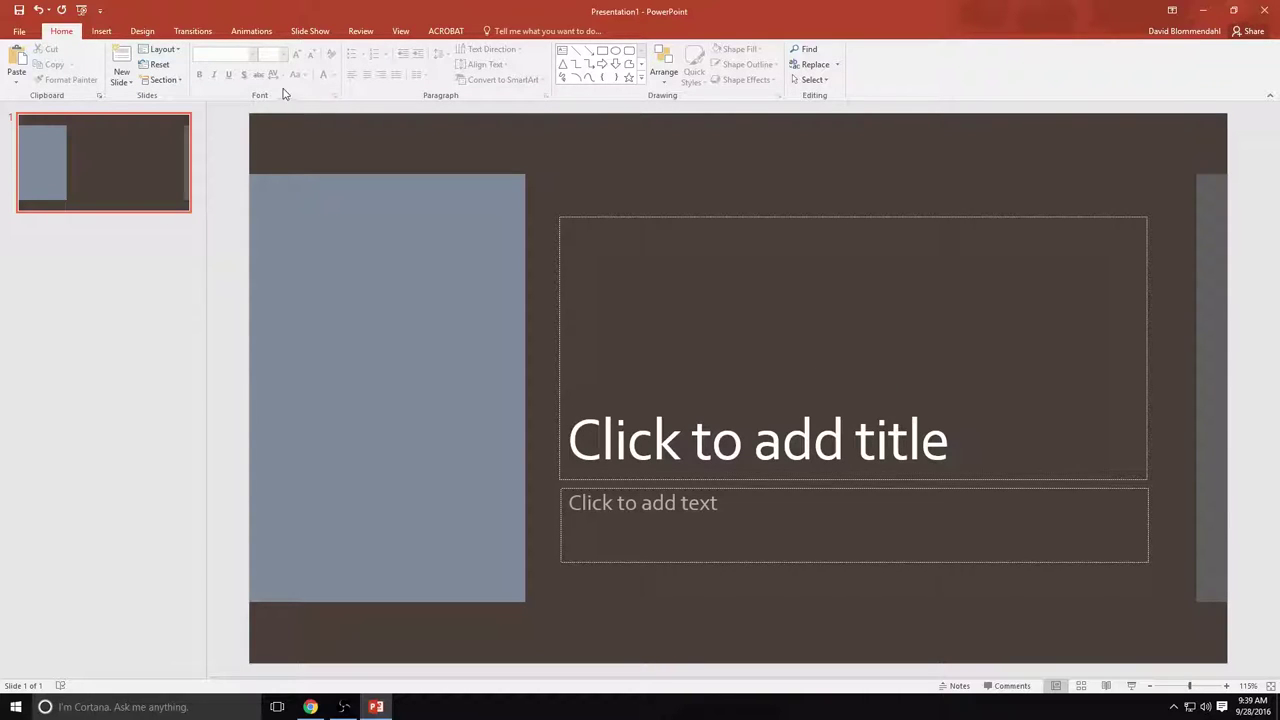
pyautogui.click(165, 50)
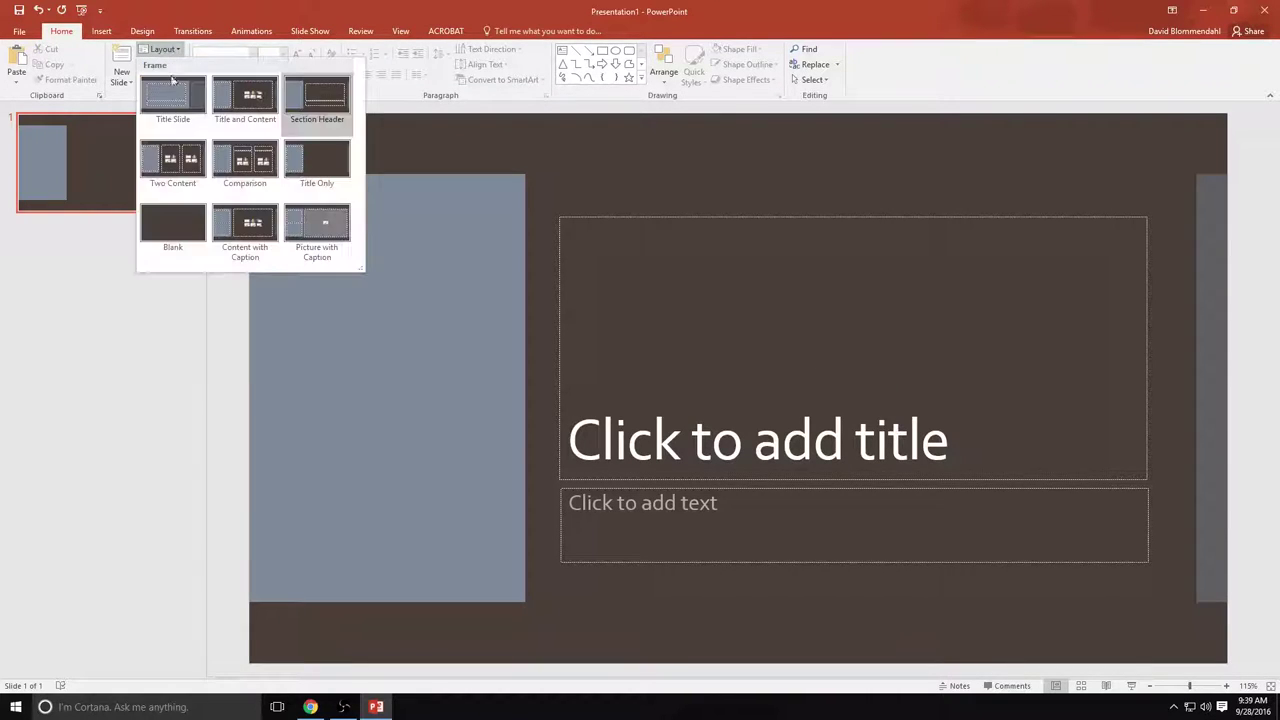
pyautogui.click(165, 168)
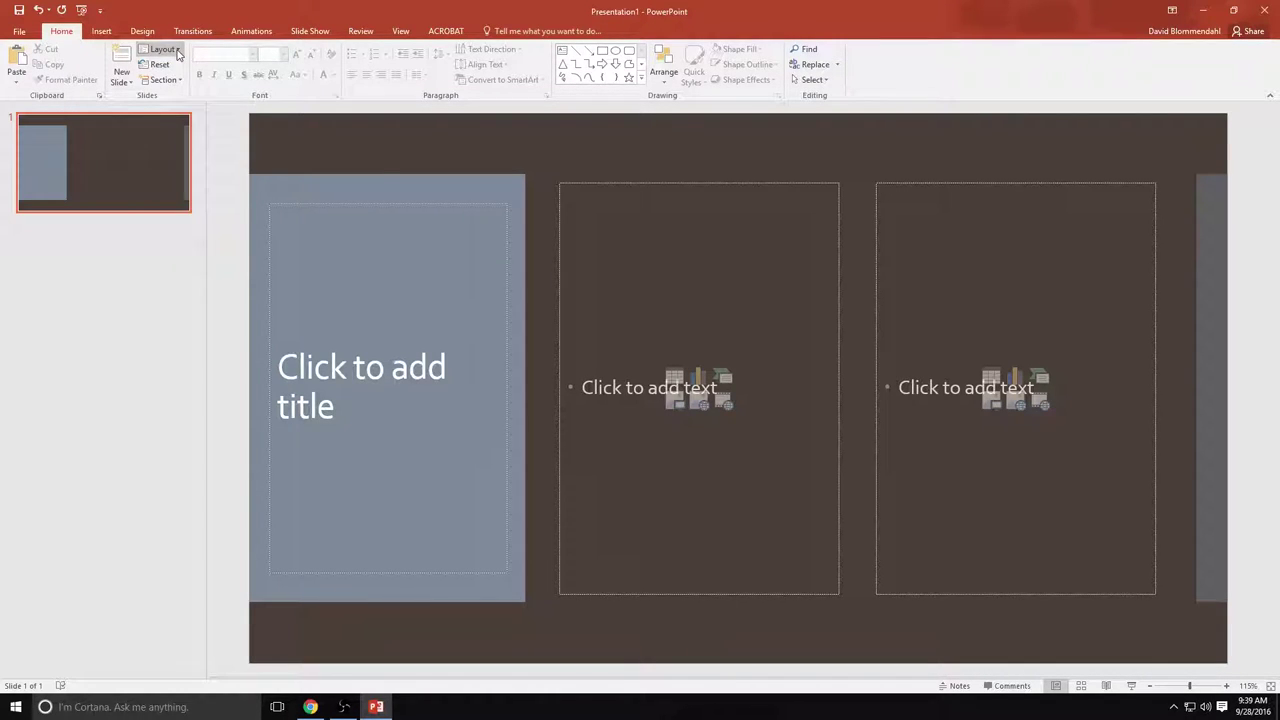
pyautogui.click(162, 49)
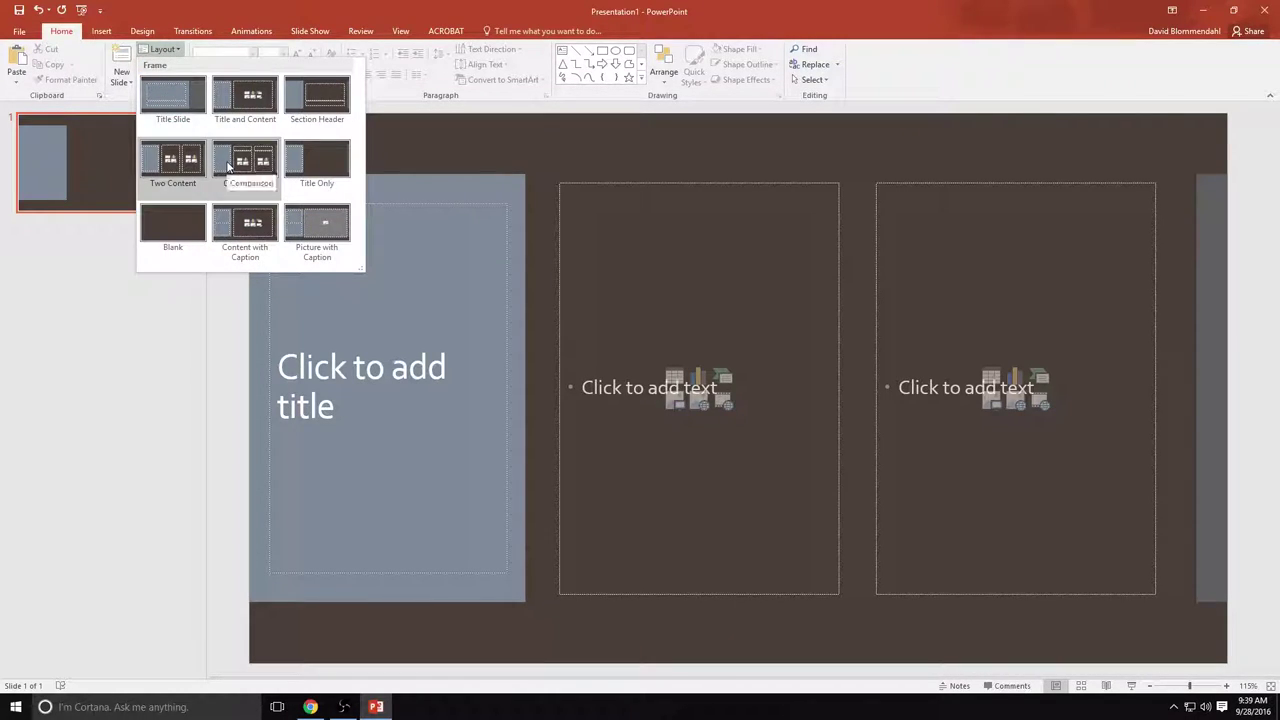
pyautogui.click(228, 166)
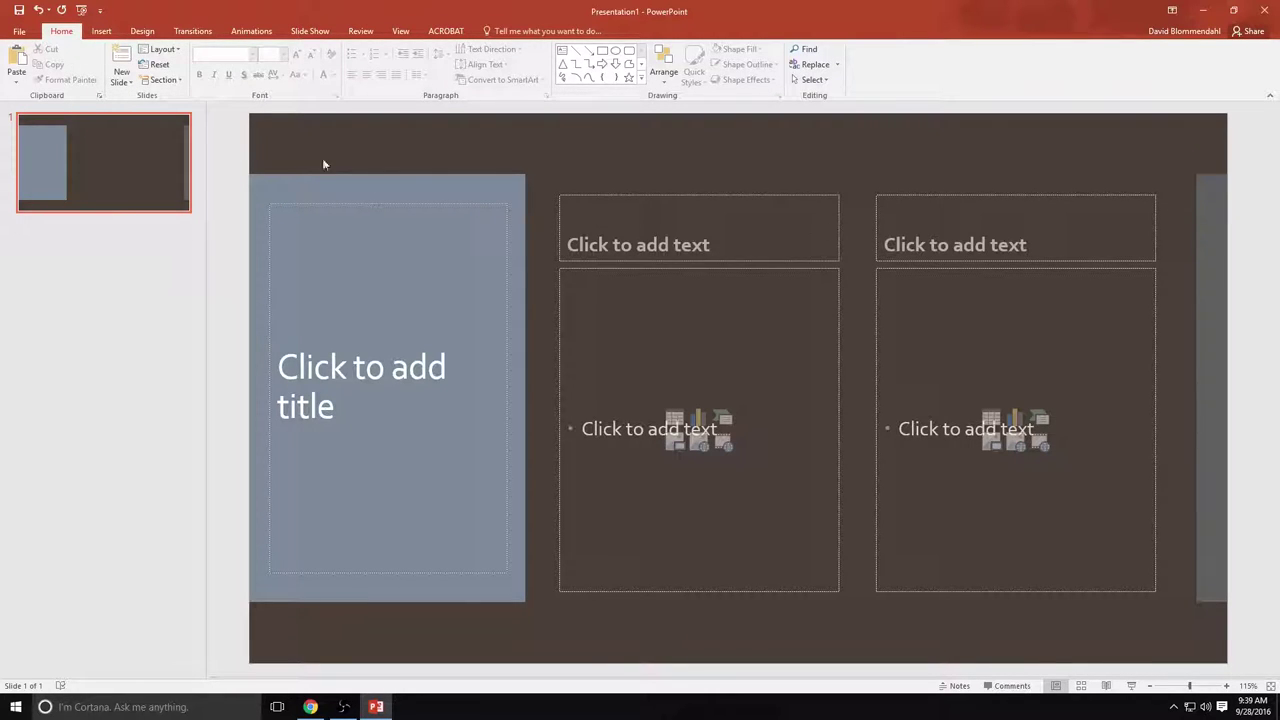
# Try the Title Only, Blank, Content with Caption and Picture with Caption layouts, and return the slide to Title Slide
pyautogui.click(162, 49)
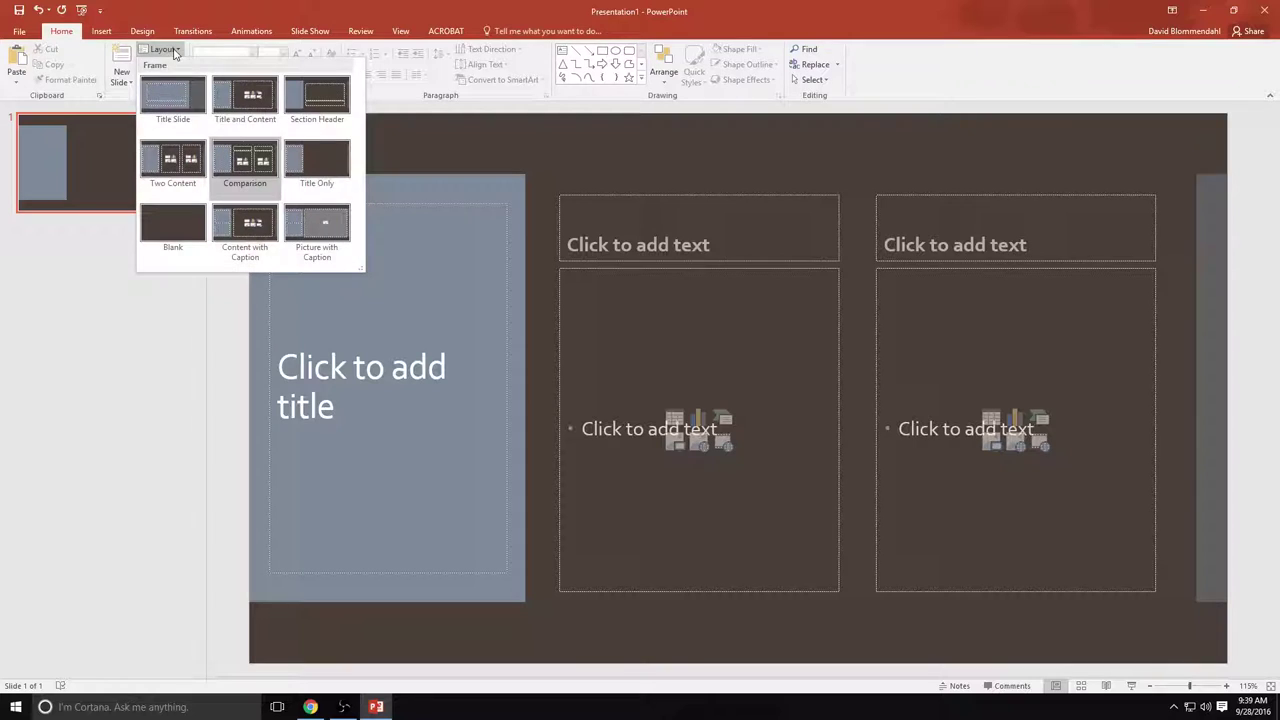
pyautogui.click(314, 166)
pyautogui.click(180, 49)
pyautogui.click(184, 222)
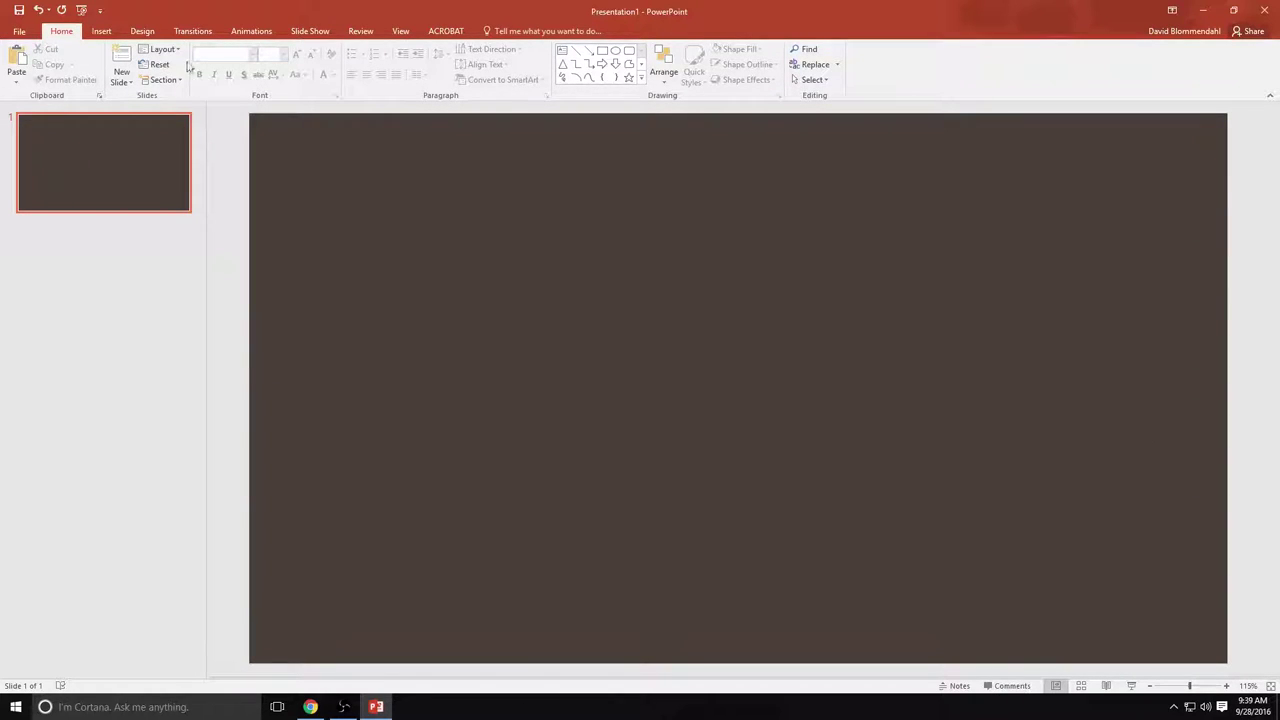
pyautogui.click(180, 49)
pyautogui.click(256, 222)
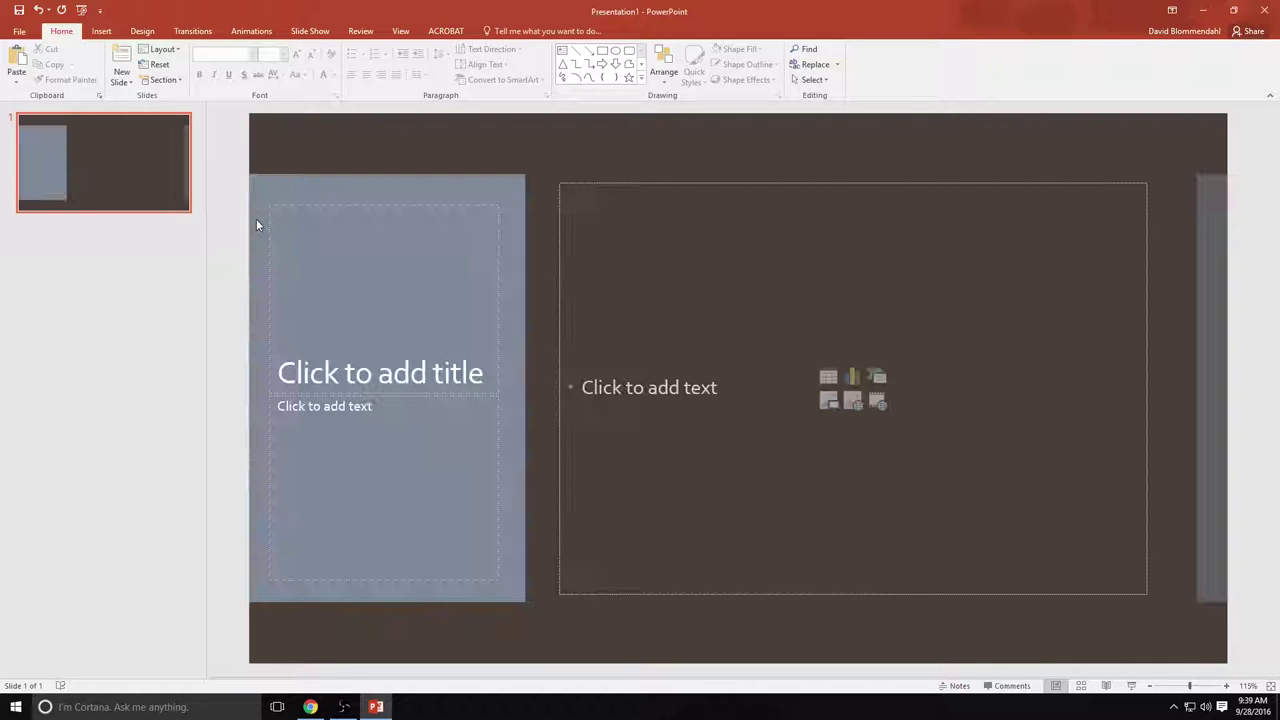
pyautogui.click(162, 49)
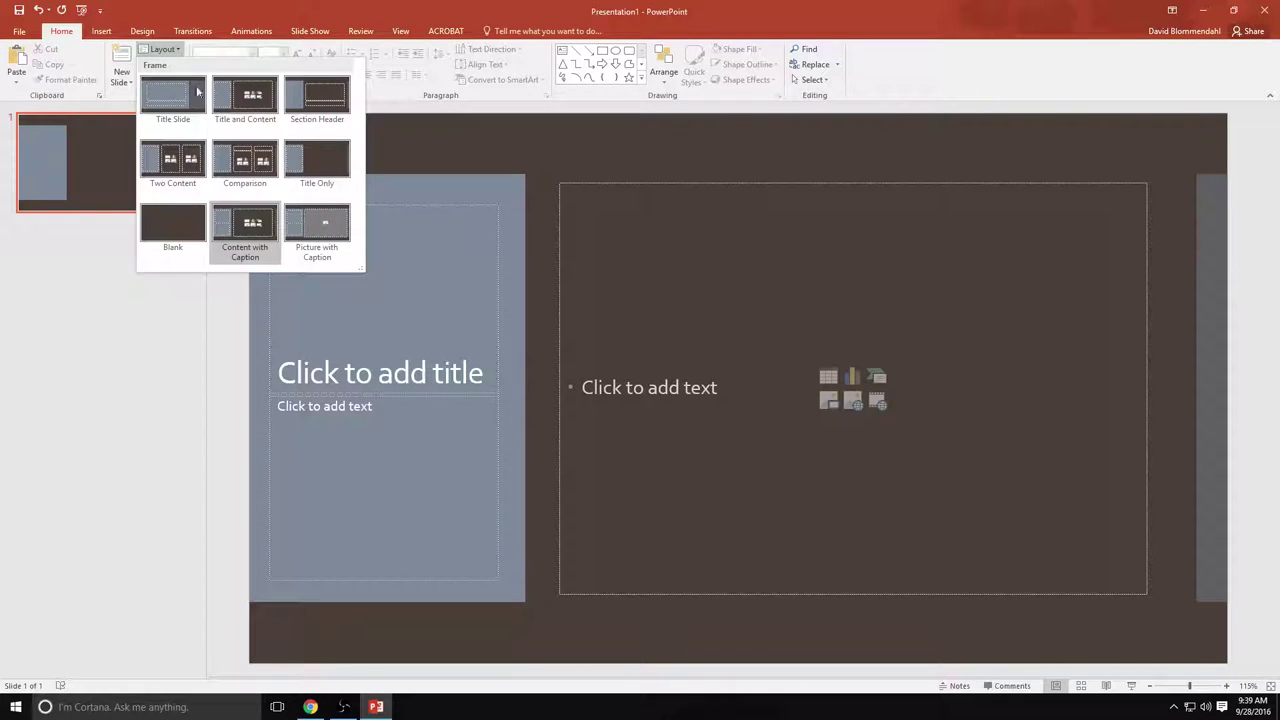
pyautogui.click(328, 226)
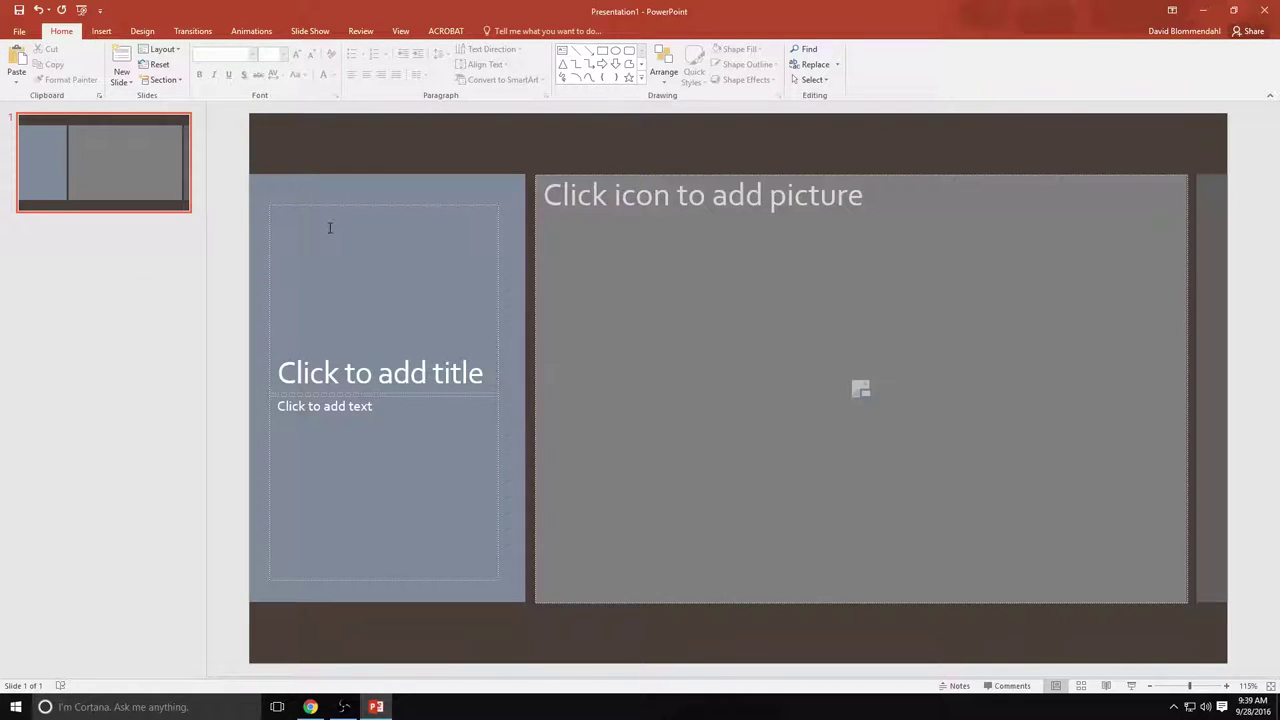
pyautogui.click(178, 50)
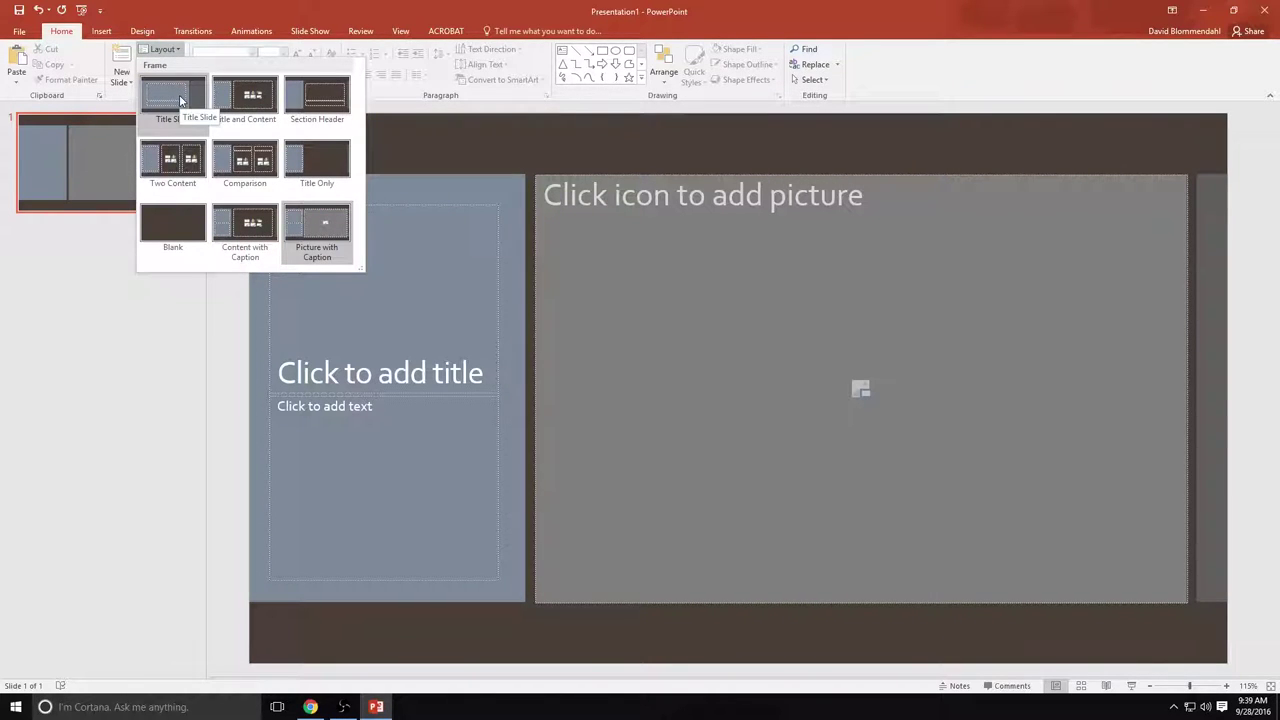
pyautogui.click(180, 100)
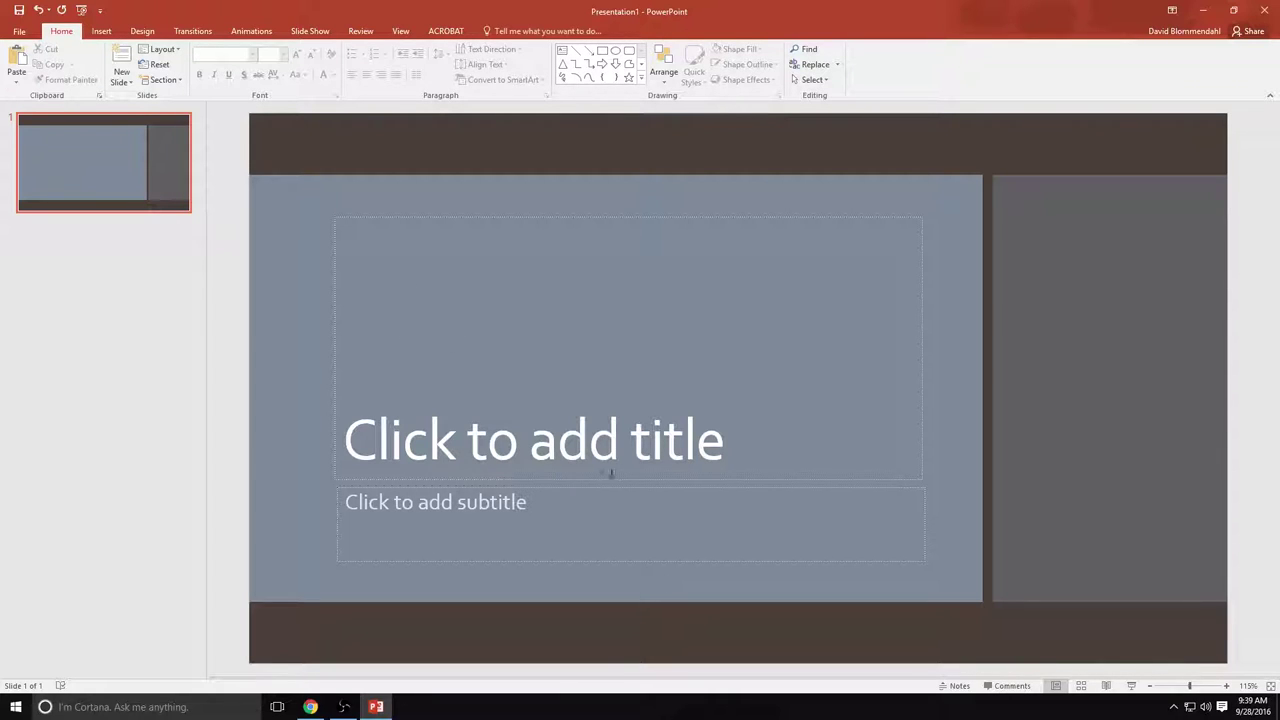
# Enter "PowerPoint Demo" as the title of the first slide
pyautogui.click(748, 450)
pyautogui.write('Power')
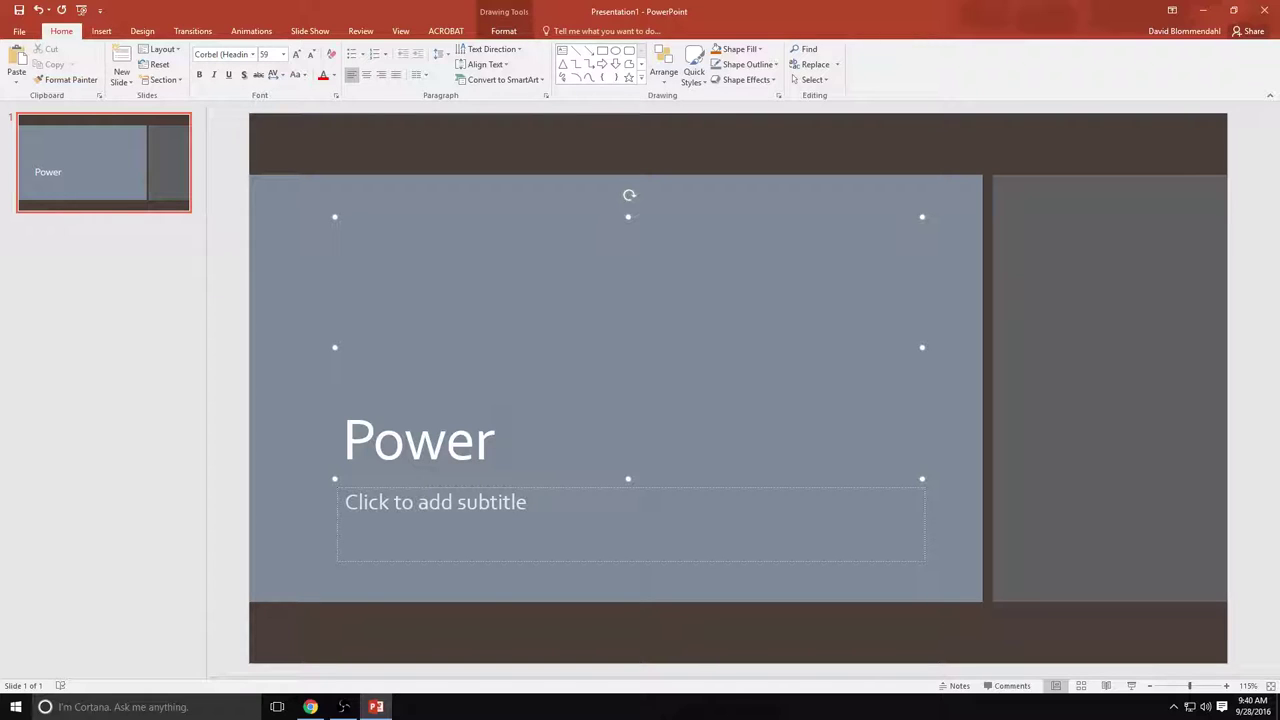
pyautogui.write('Point Demo')
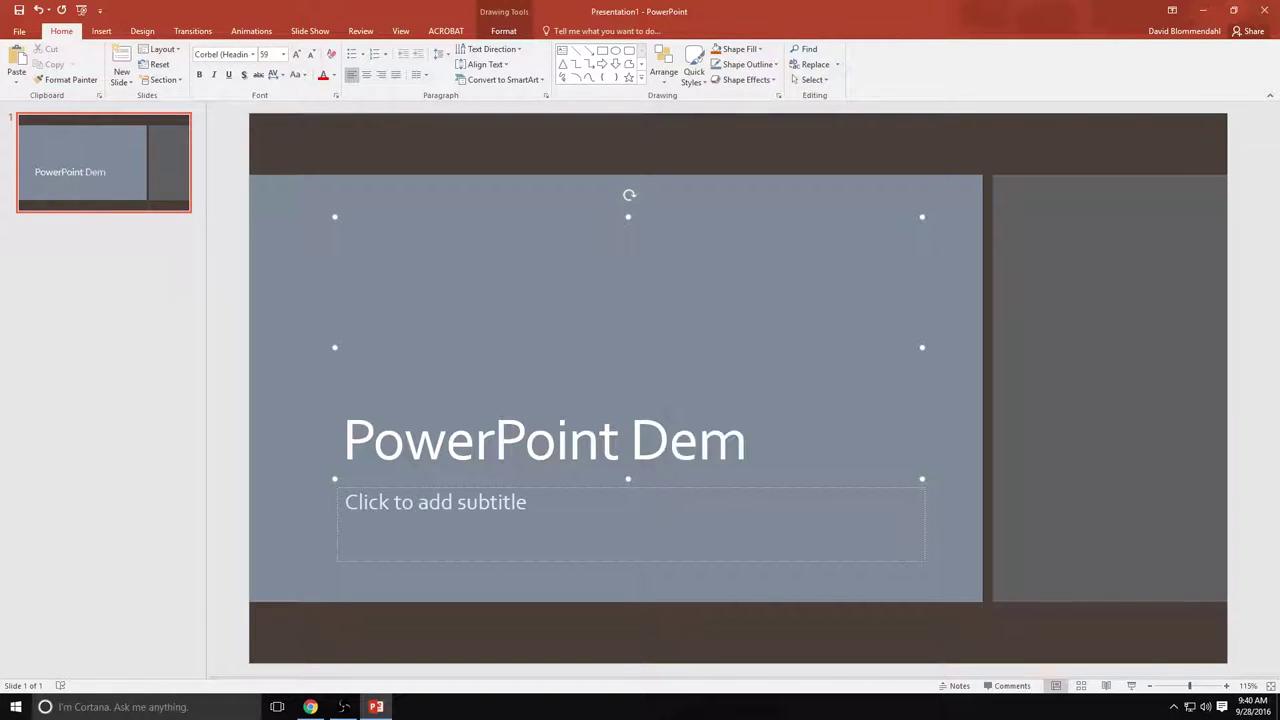
# Fill the subtitle with the presenter's name on the first line and "Waldo Middle School" on the second
pyautogui.click(664, 510)
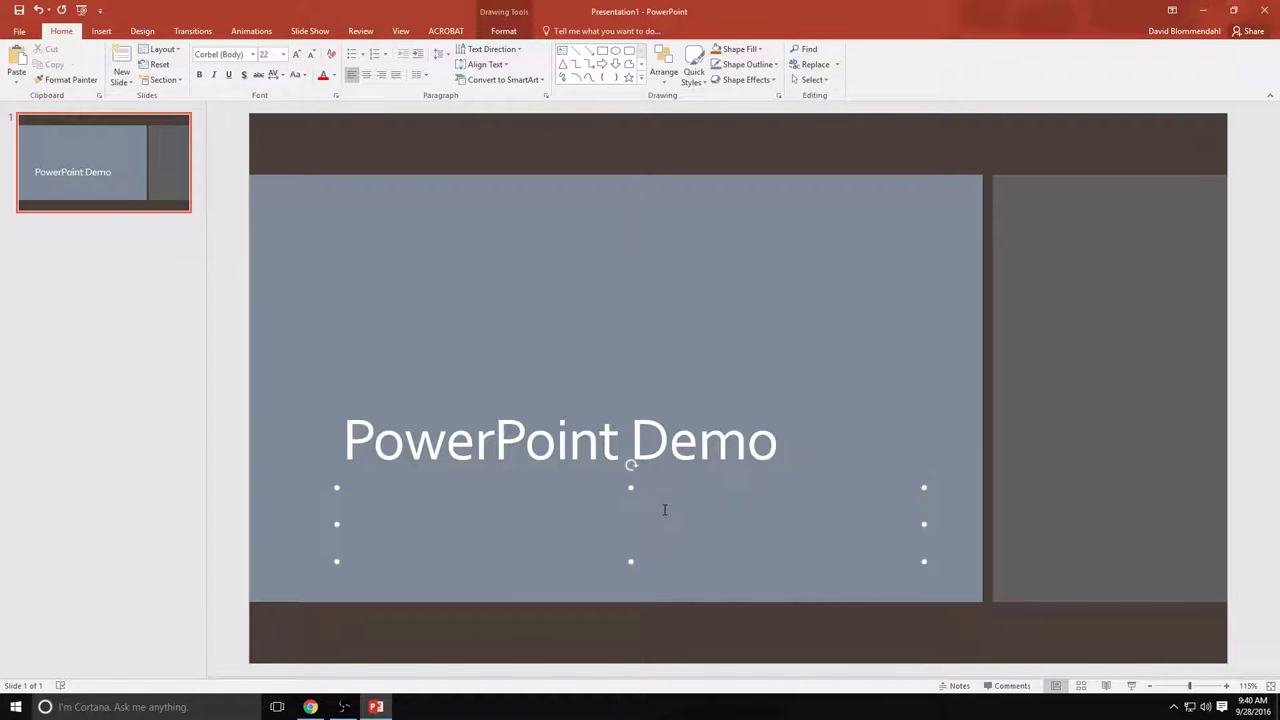
pyautogui.write('Mr. Blommendahl')
pyautogui.press('Return')
pyautogui.write('Waldo Middle School')
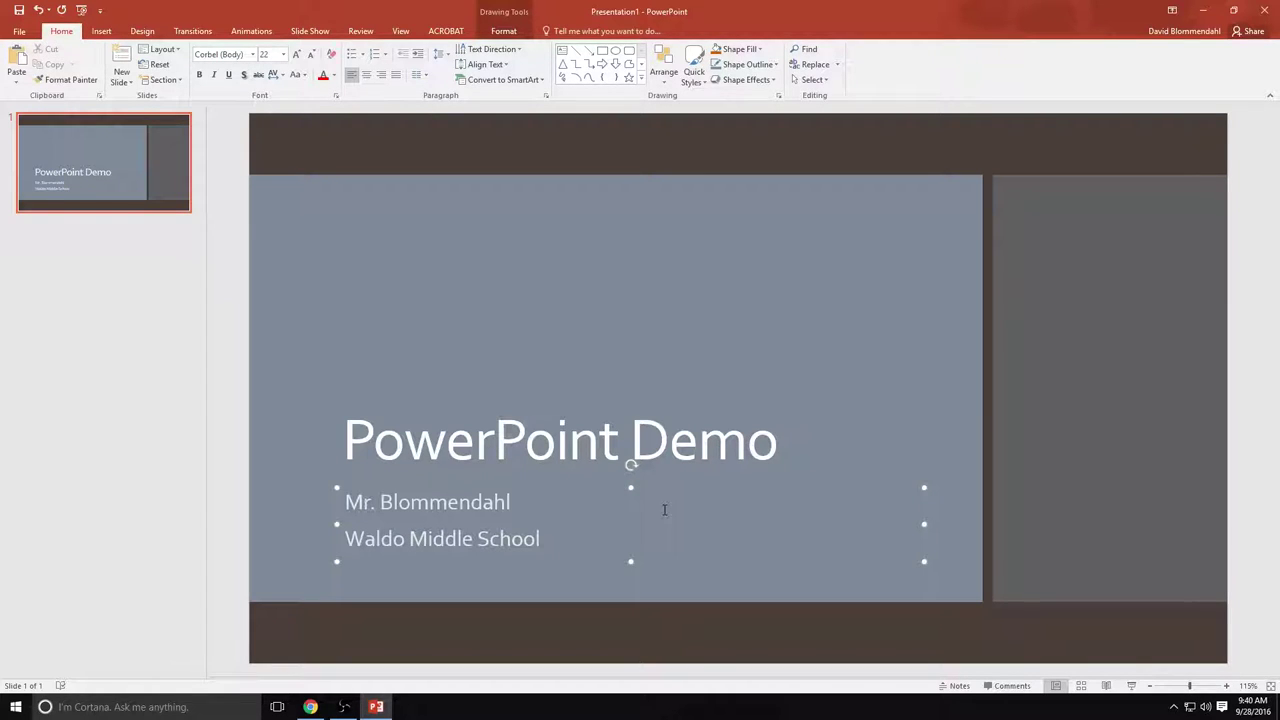
pyautogui.click(744, 347)
# Switch to Chrome, search Google Images for "powerpoint", and open the preview of the wide red PowerPoint banner
pyautogui.click(308, 708)
pyautogui.click(524, 308)
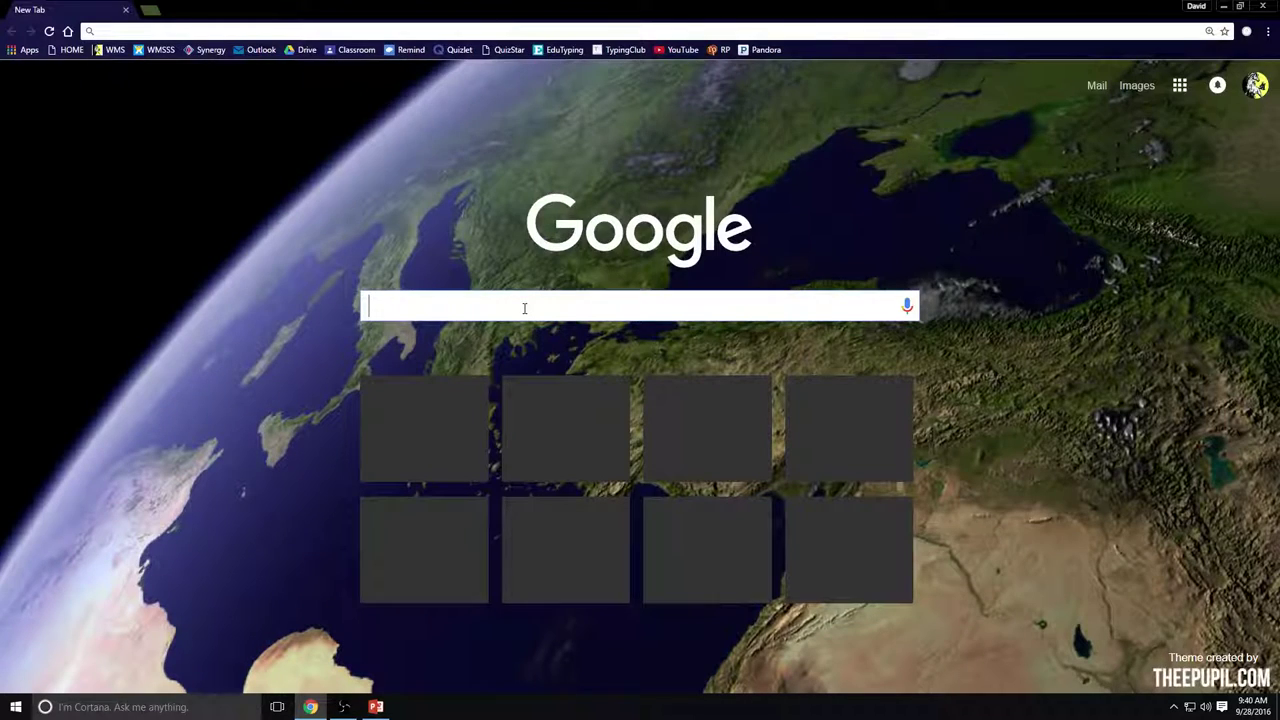
pyautogui.write('powerpo')
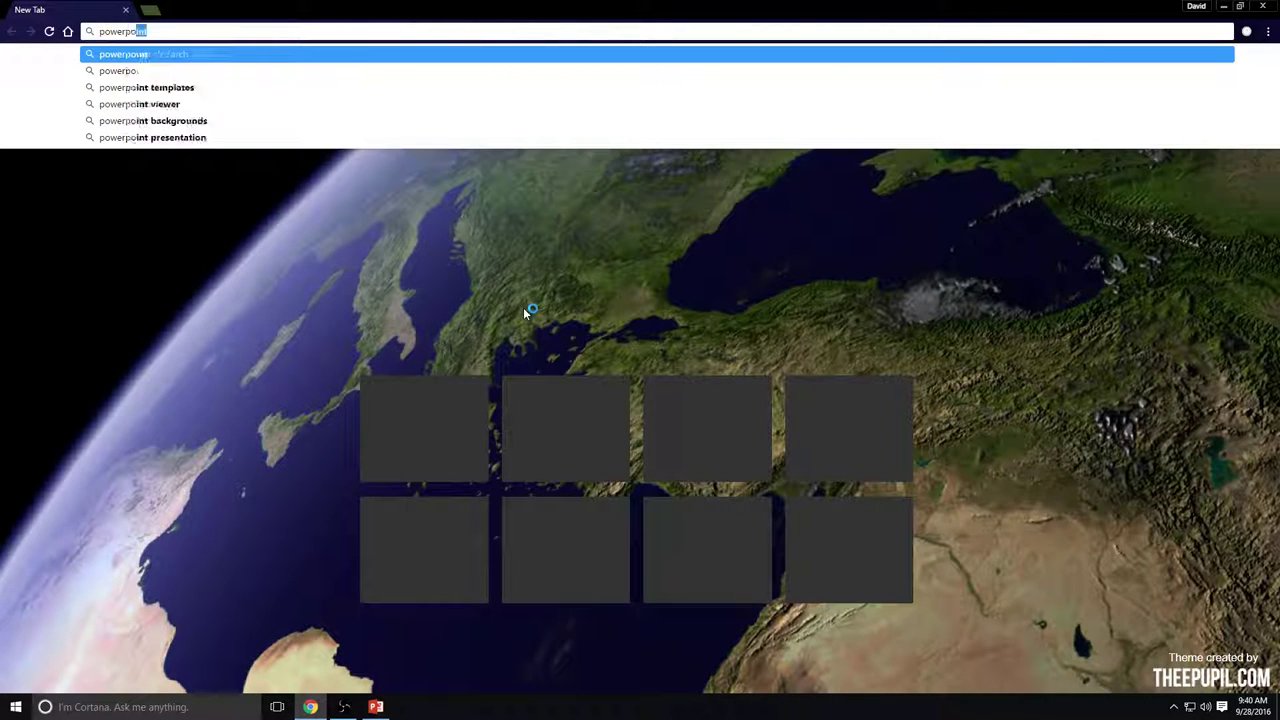
pyautogui.write('int')
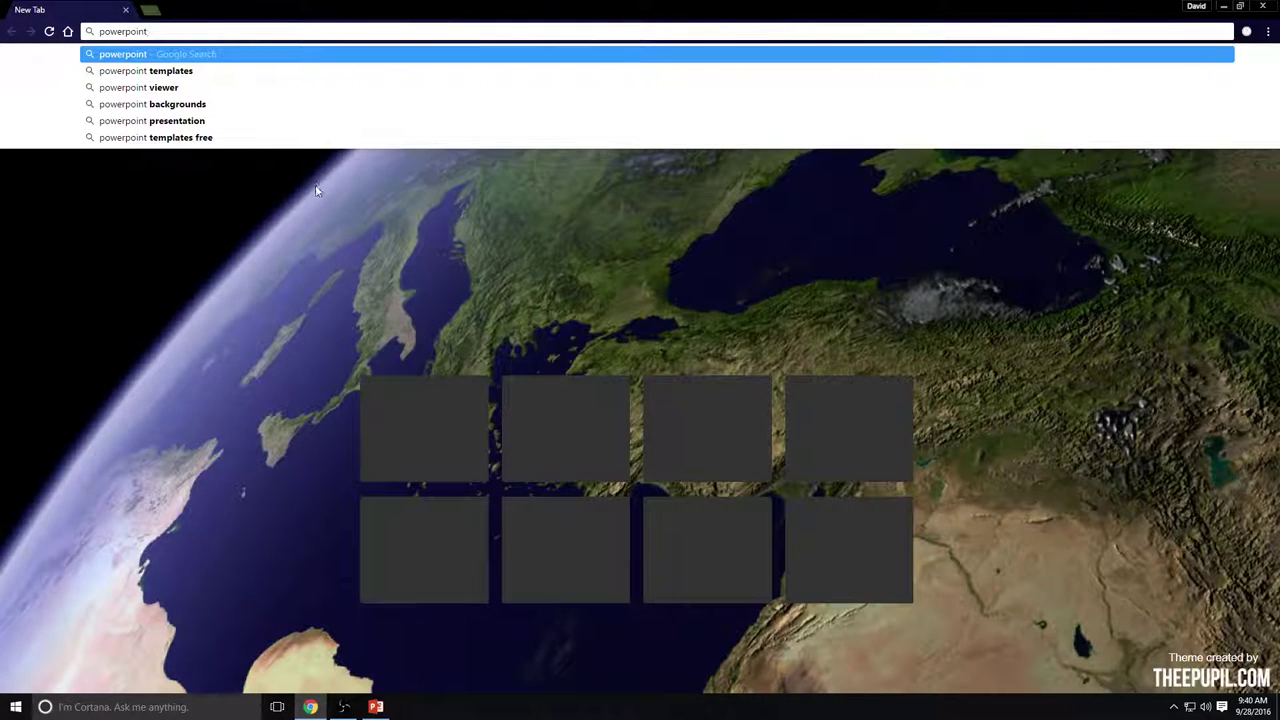
pyautogui.press('Return')
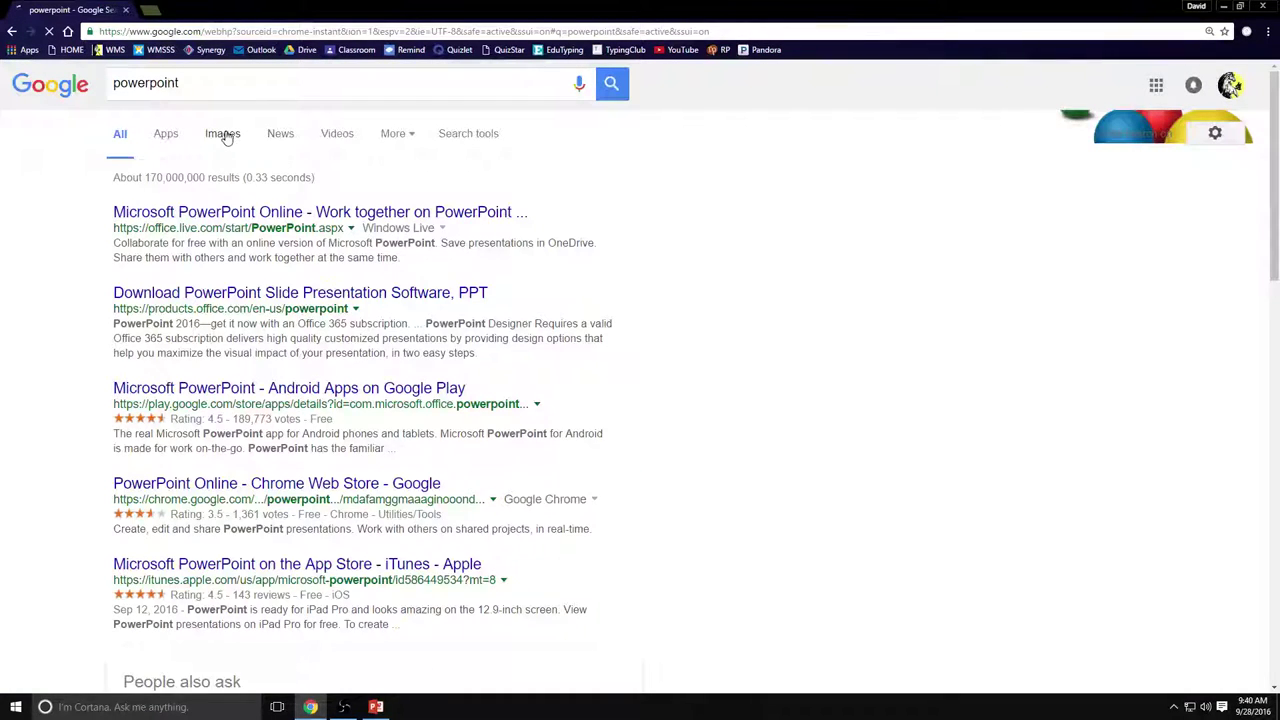
pyautogui.click(223, 134)
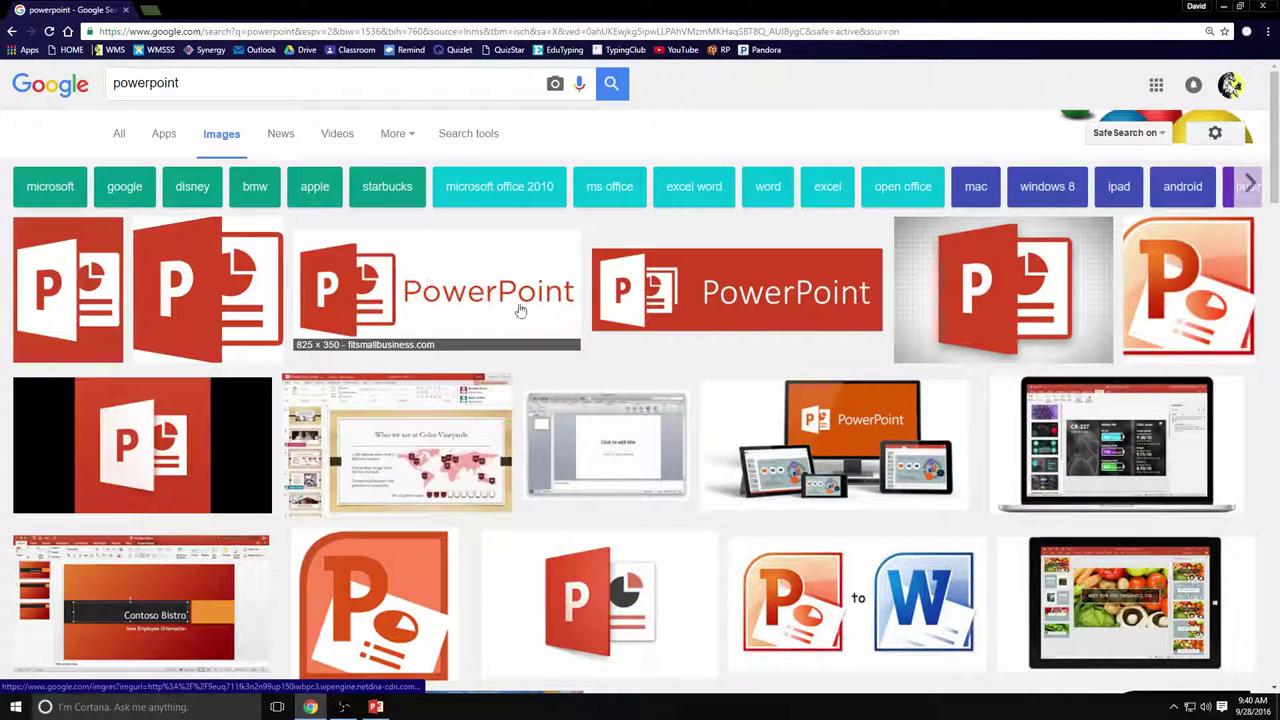
pyautogui.click(692, 303)
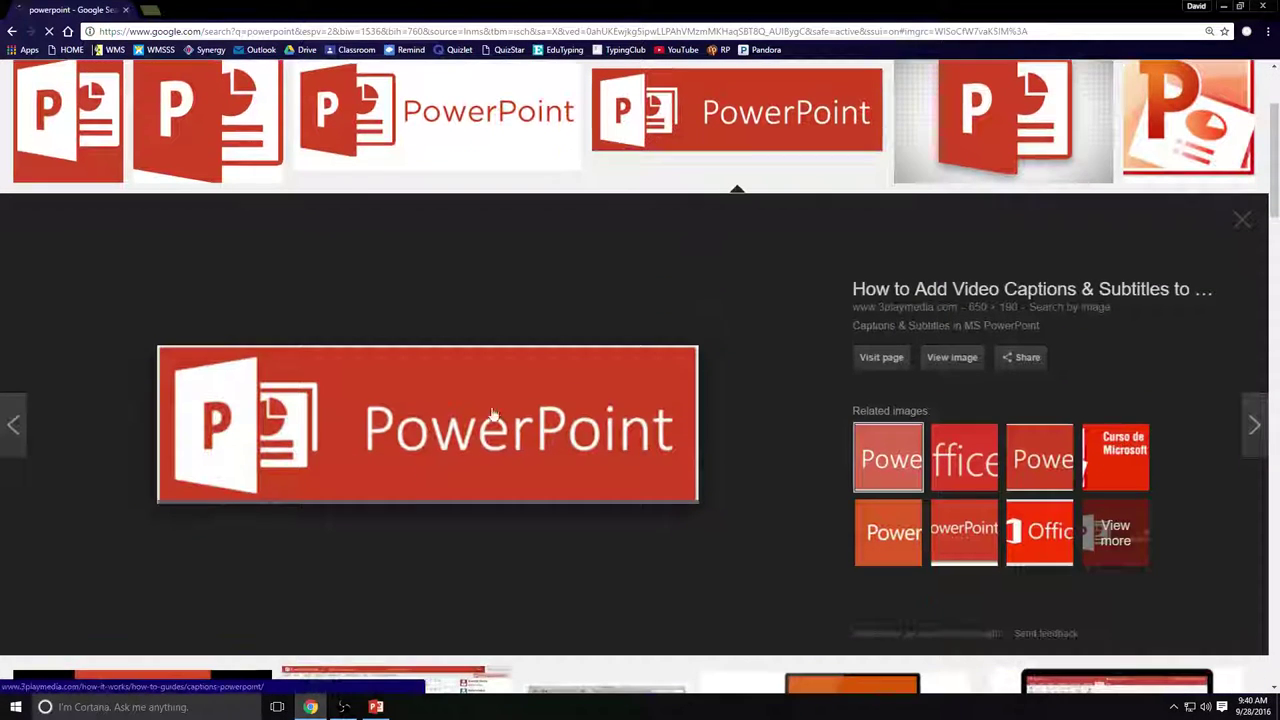
pyautogui.rightClick(418, 432)
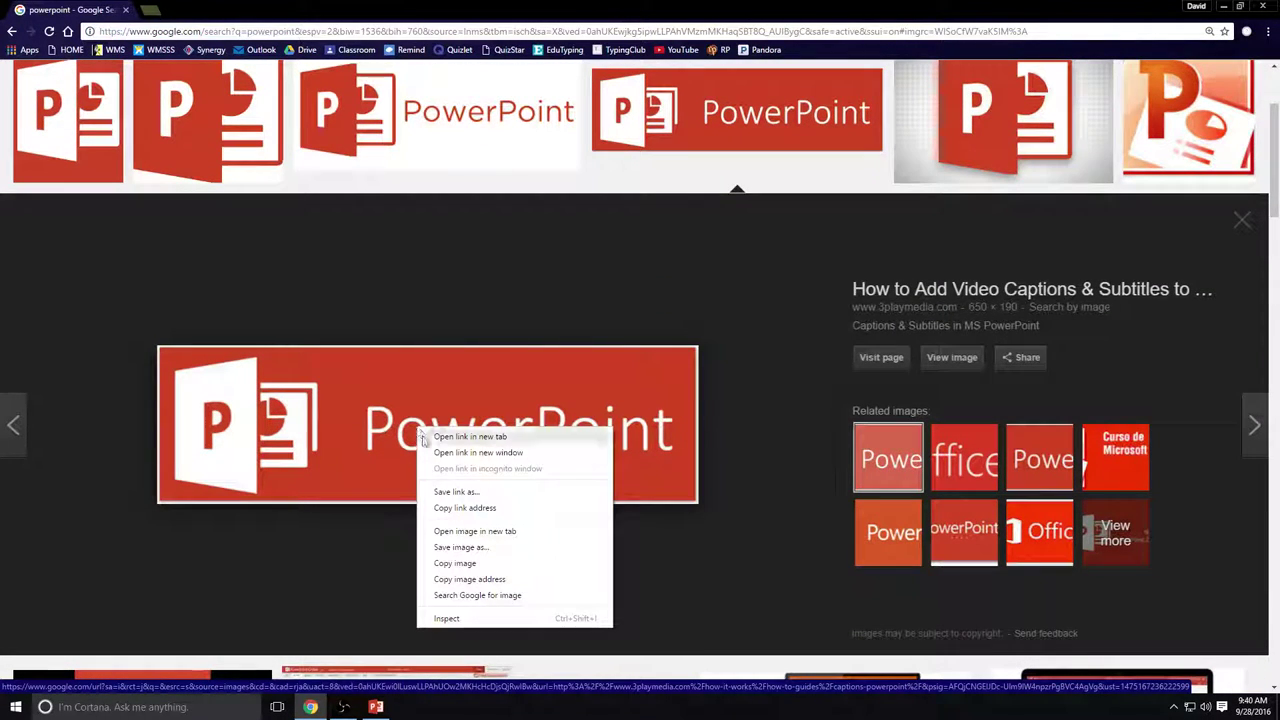
pyautogui.click(447, 497)
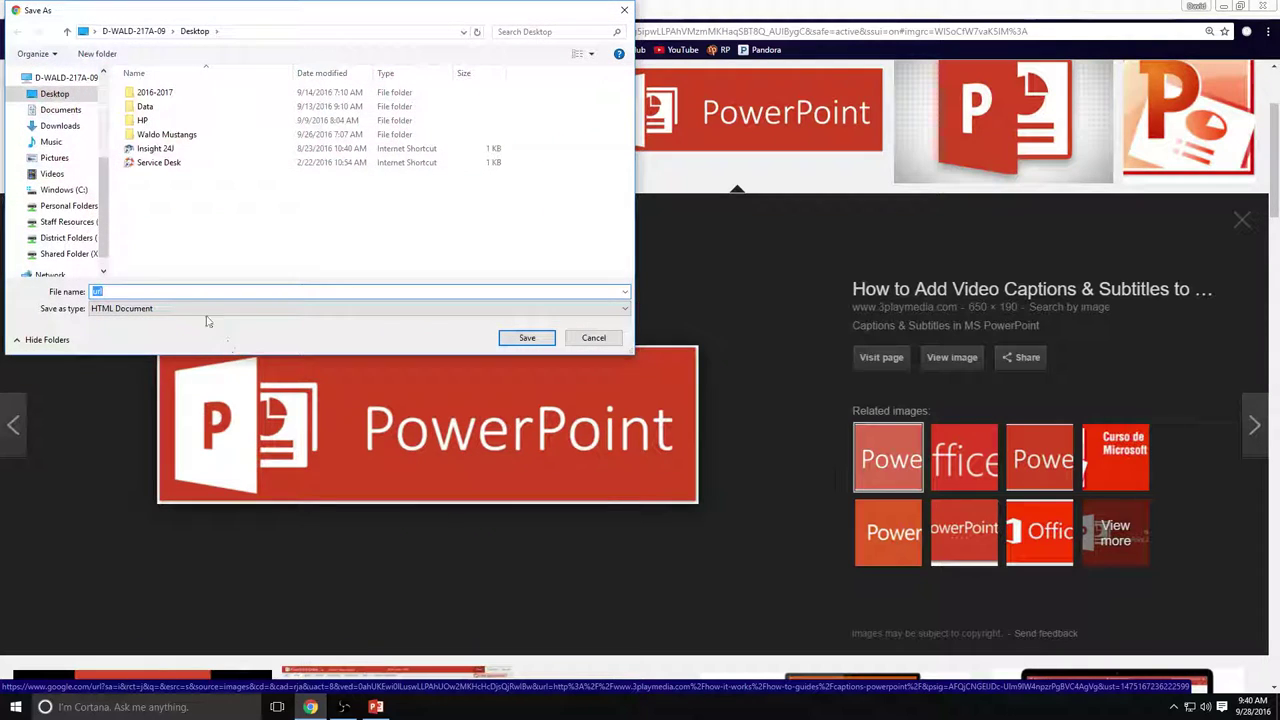
pyautogui.write('ppt')
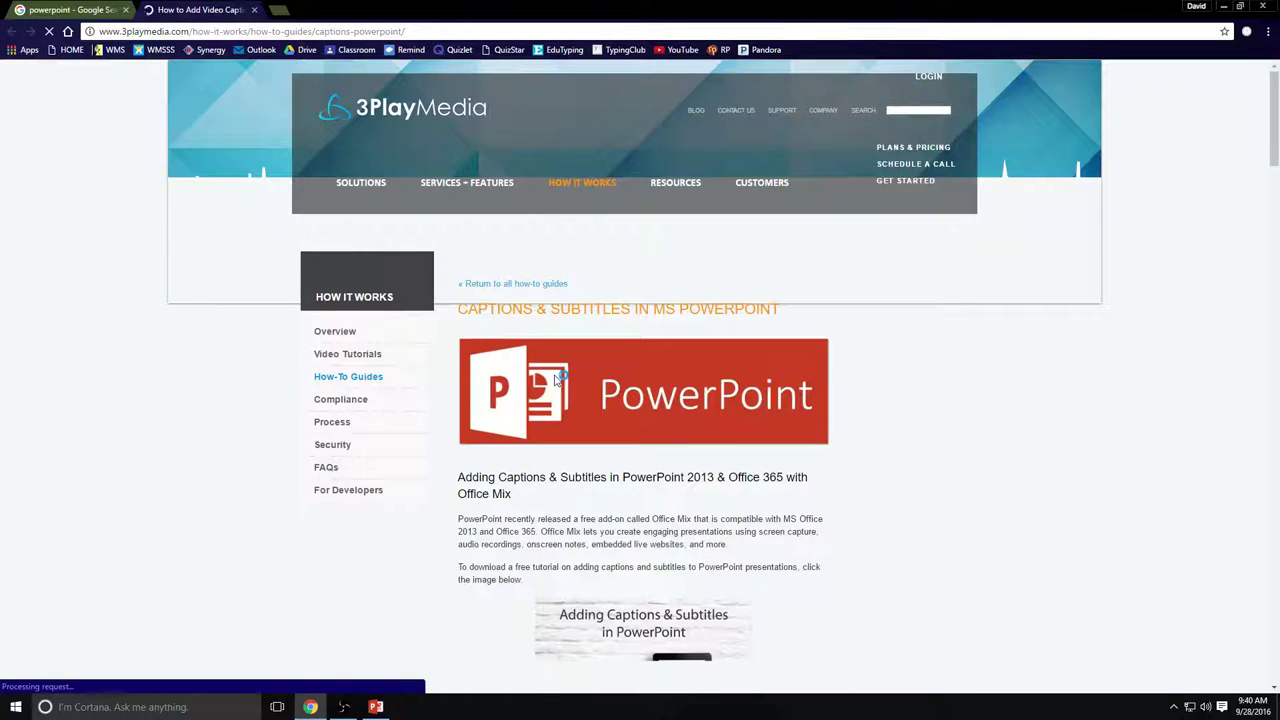
# Save the PowerPoint banner image from the web page to the Desktop as the JPEG file 05-09-2014-powerpoint-logo
pyautogui.rightClick(556, 380)
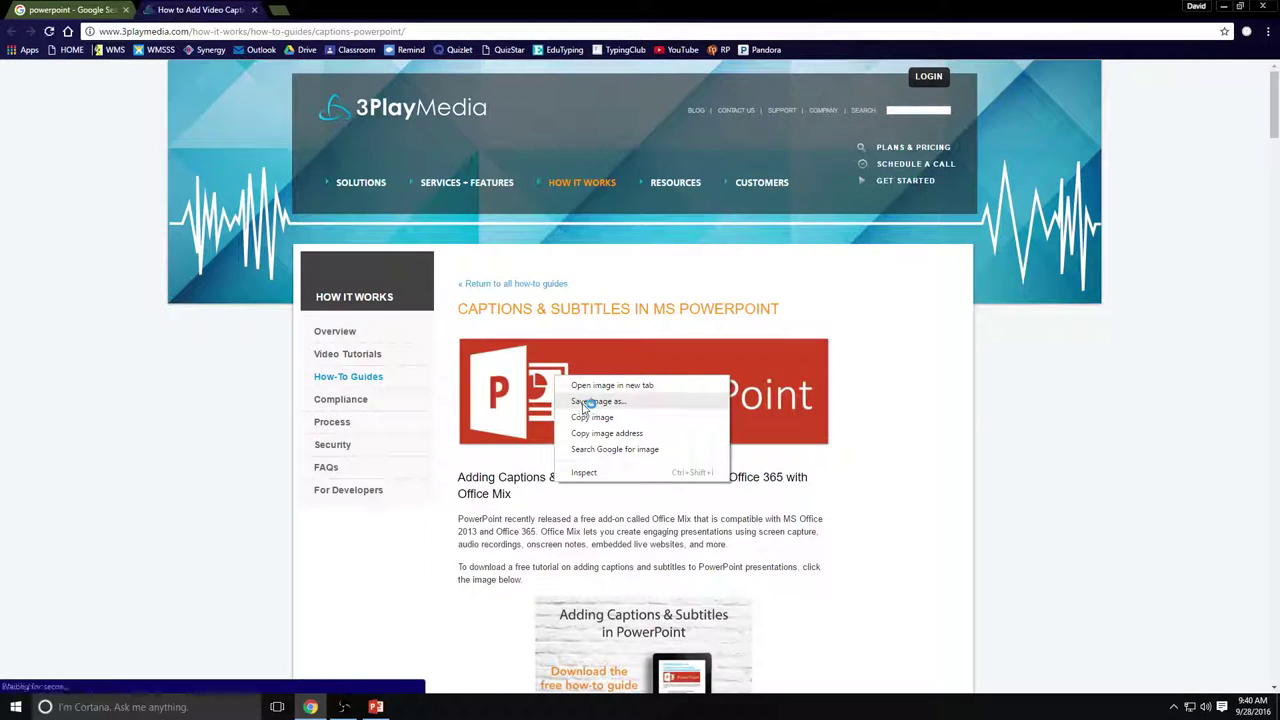
pyautogui.click(585, 402)
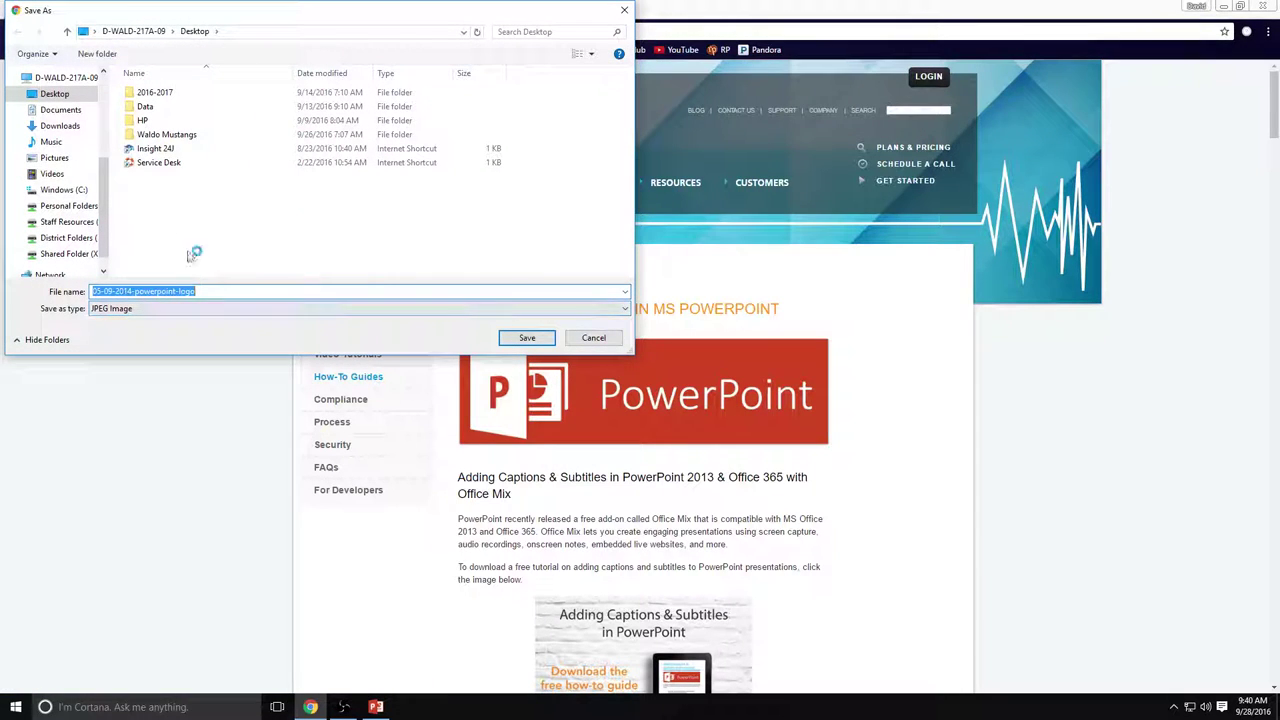
pyautogui.click(512, 337)
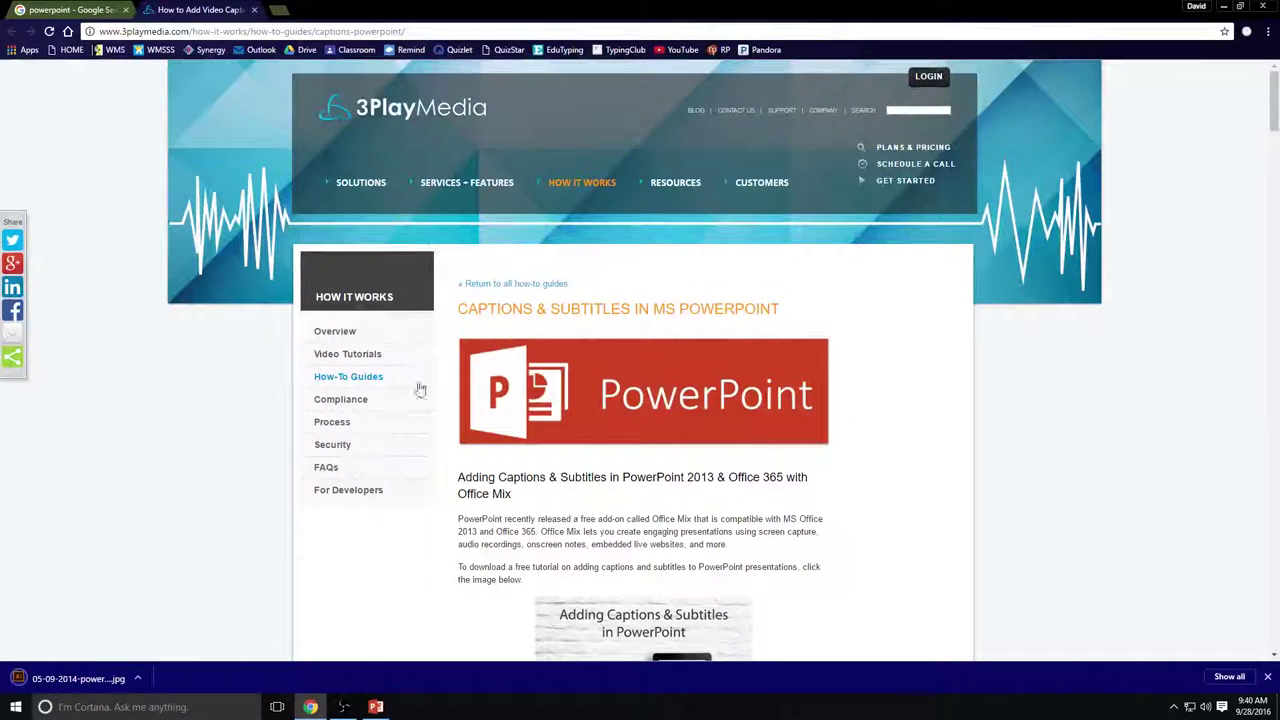
# Switch to PowerPoint and insert the picture 05-09-2014-powerpoint-logo from the Desktop on the title slide
pyautogui.click(380, 710)
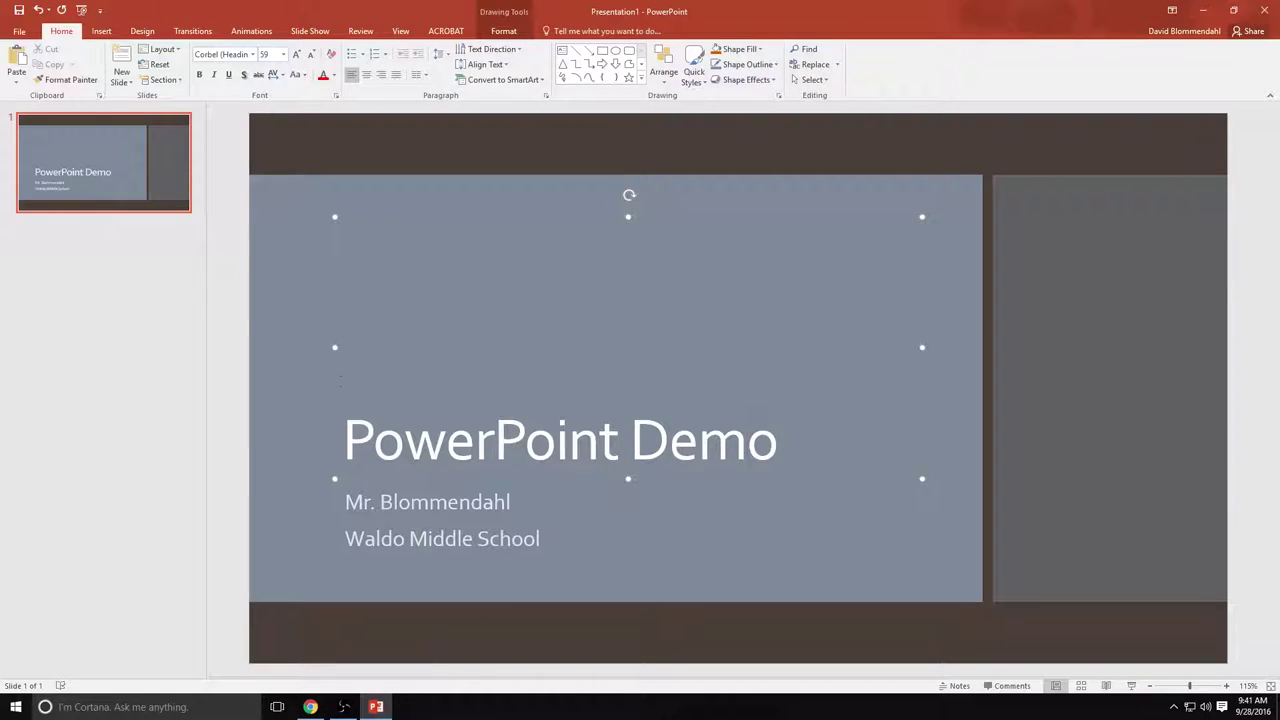
pyautogui.click(275, 321)
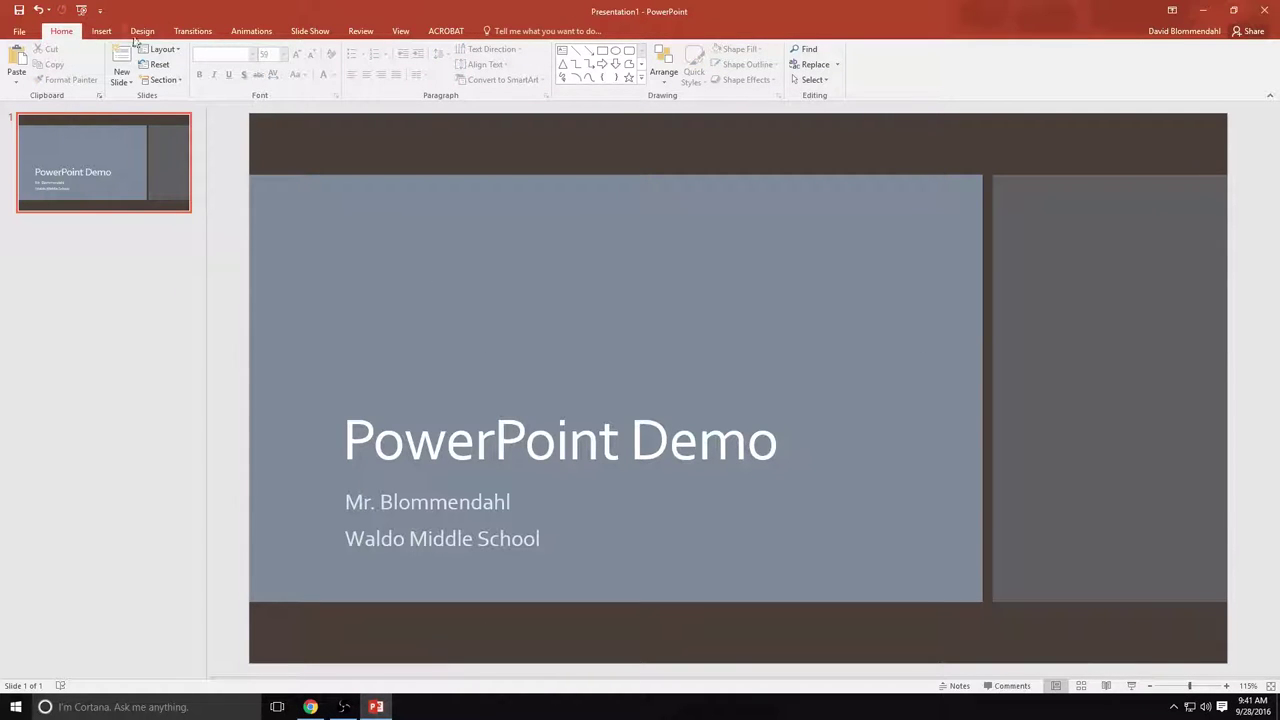
pyautogui.click(101, 31)
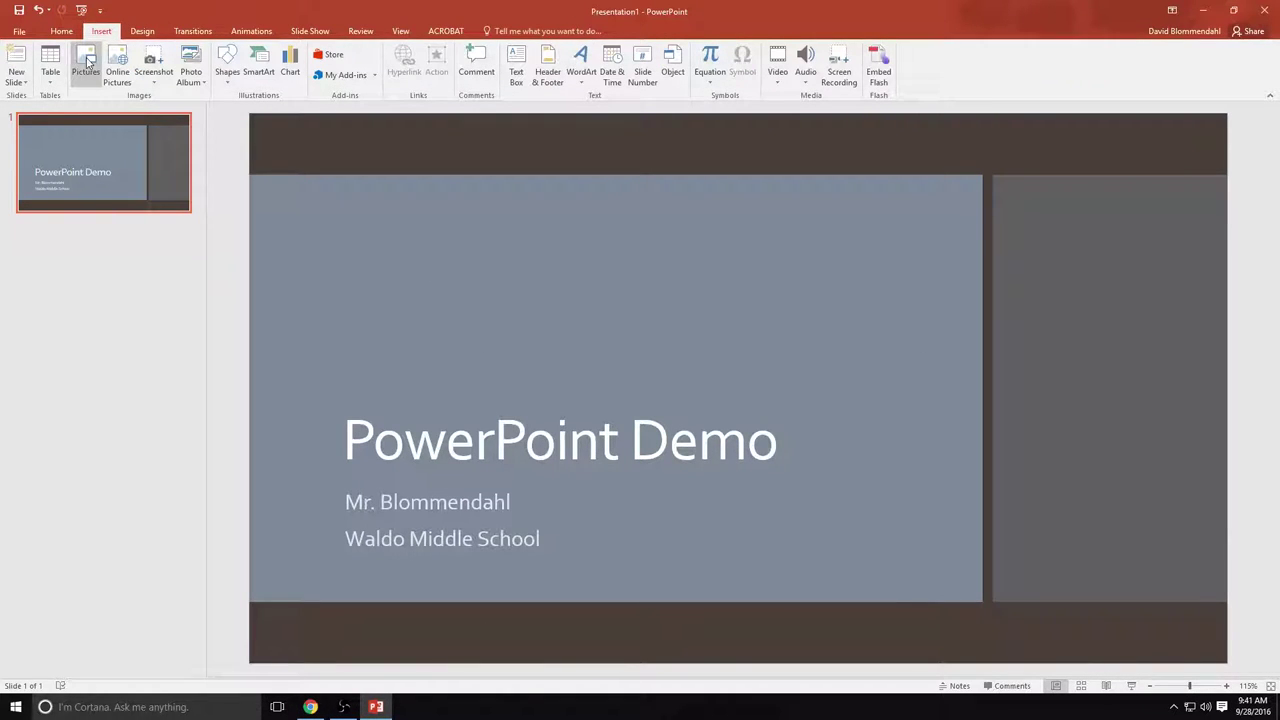
pyautogui.click(86, 62)
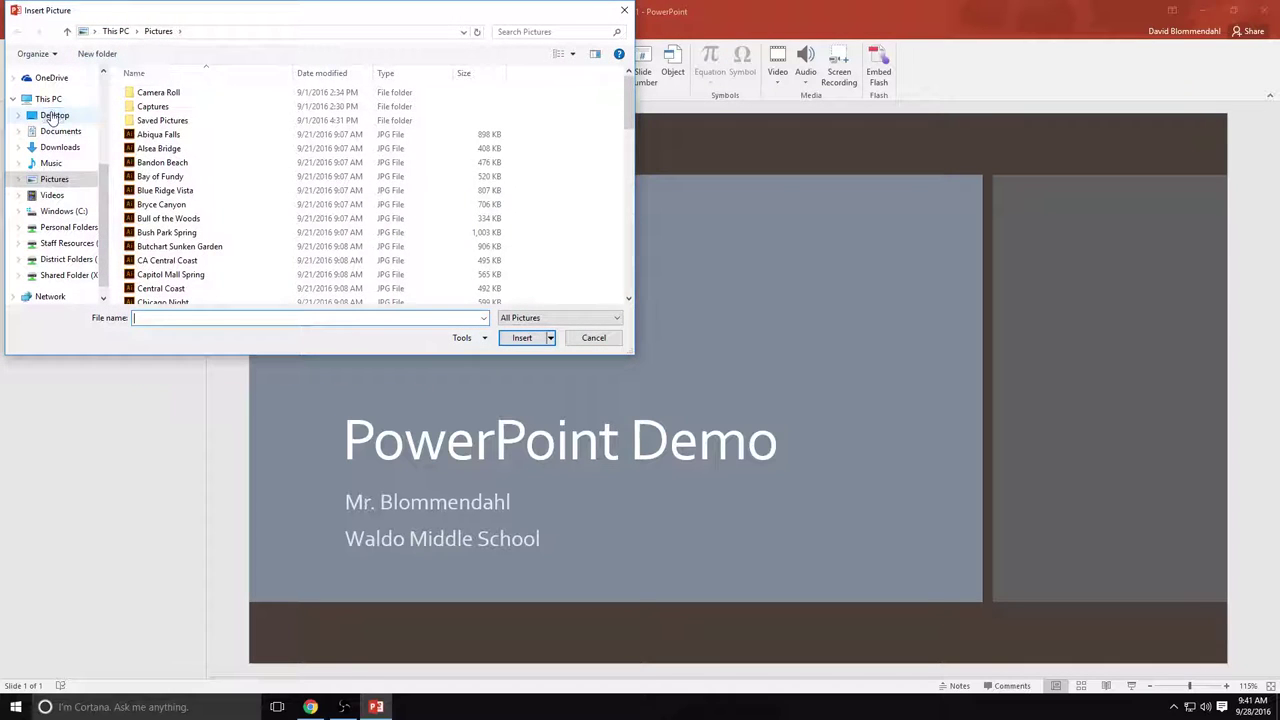
pyautogui.click(54, 115)
pyautogui.click(188, 148)
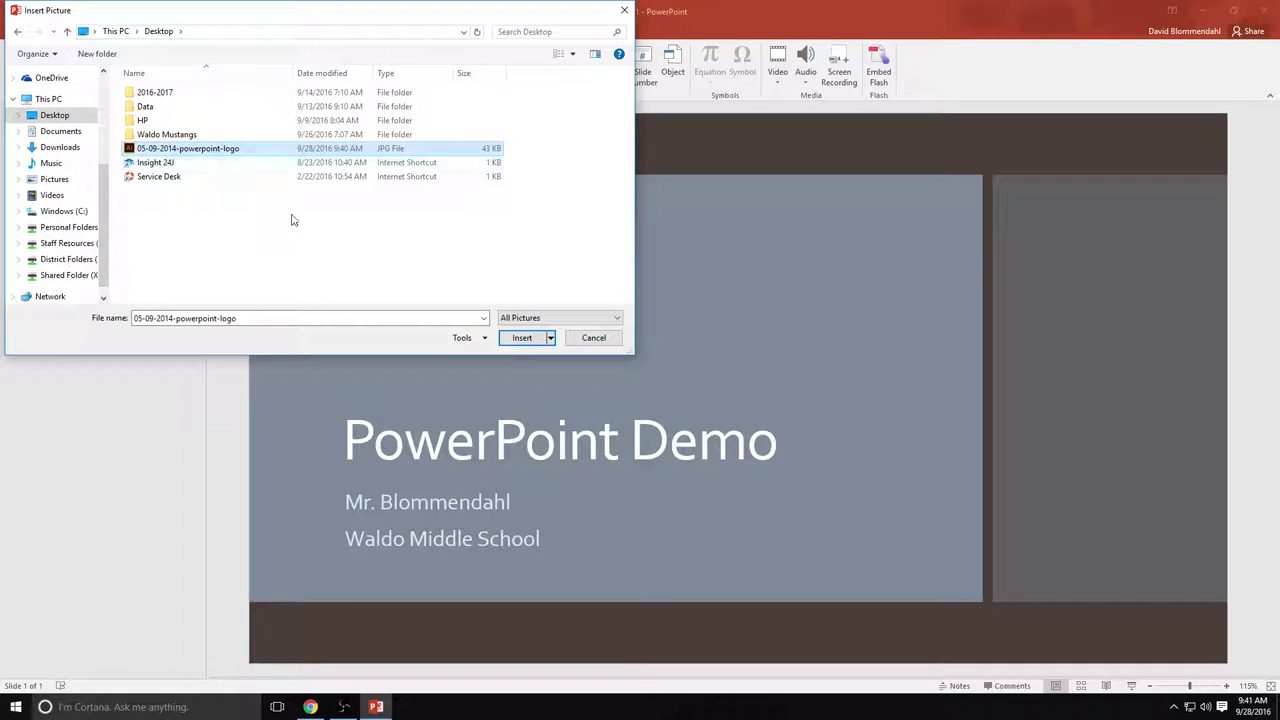
pyautogui.click(521, 338)
# Position the logo above the slide title and give it the white-framed picture style with two diagonally opposite rounded corners
pyautogui.moveTo(585, 410); pyautogui.dragTo(400, 334)
pyautogui.click(891, 402)
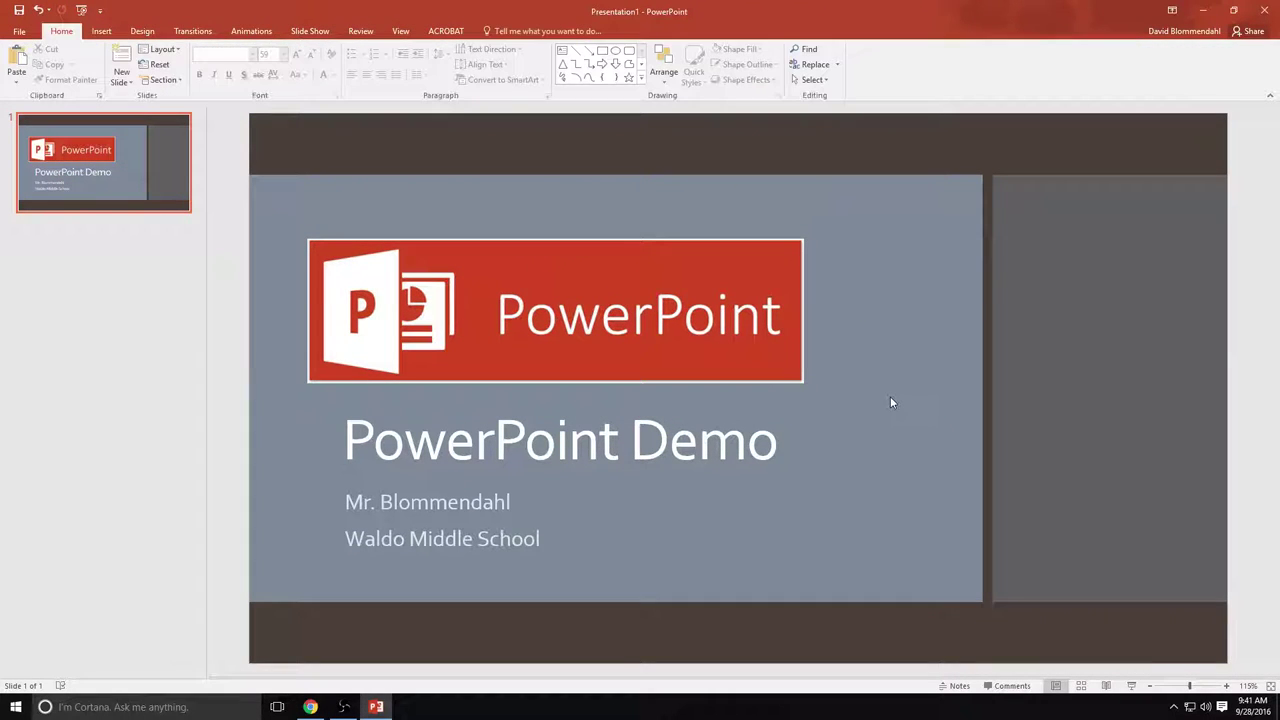
pyautogui.moveTo(572, 355); pyautogui.dragTo(573, 334)
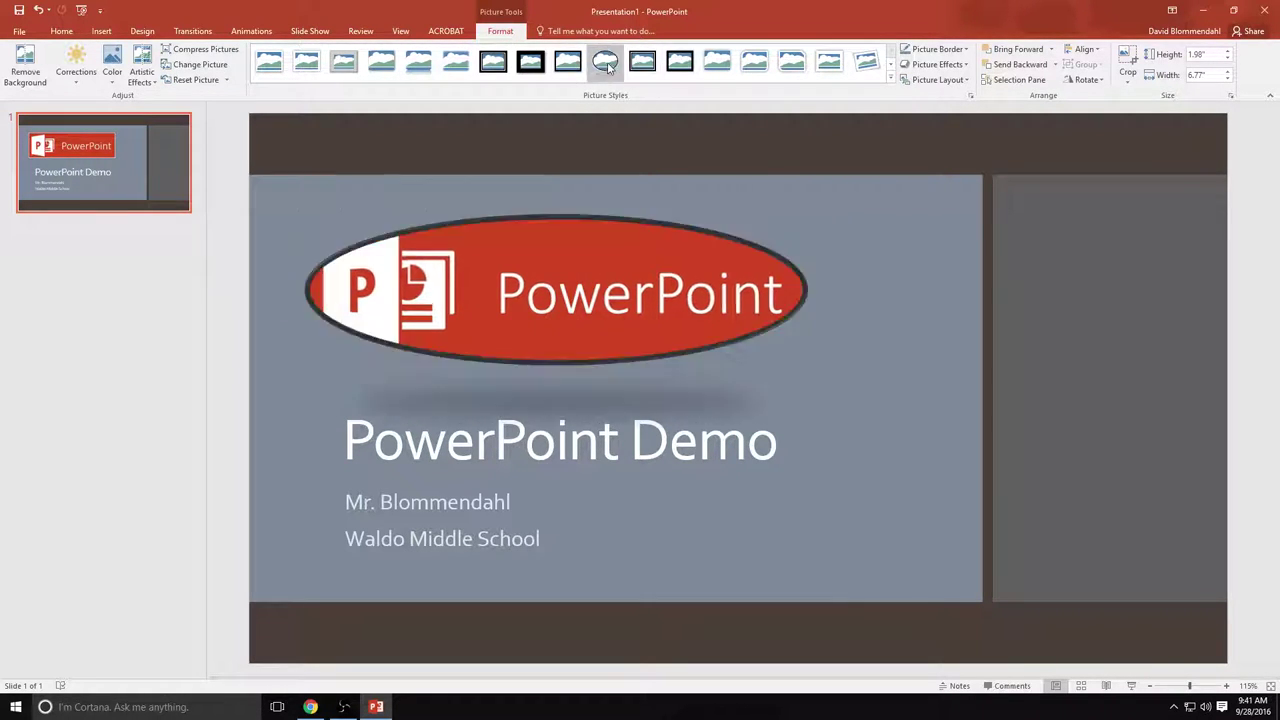
pyautogui.click(750, 64)
pyautogui.click(874, 302)
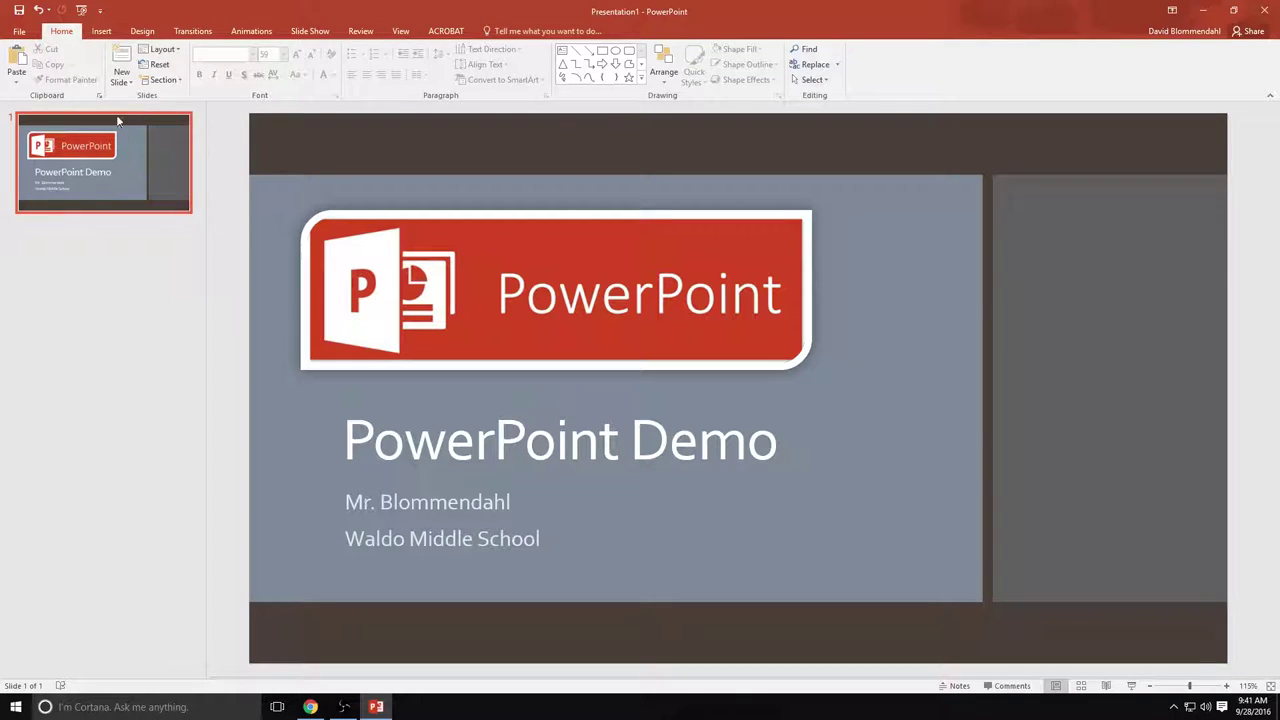
# Add a second slide after the title slide and give it the Two Content layout
pyautogui.click(102, 32)
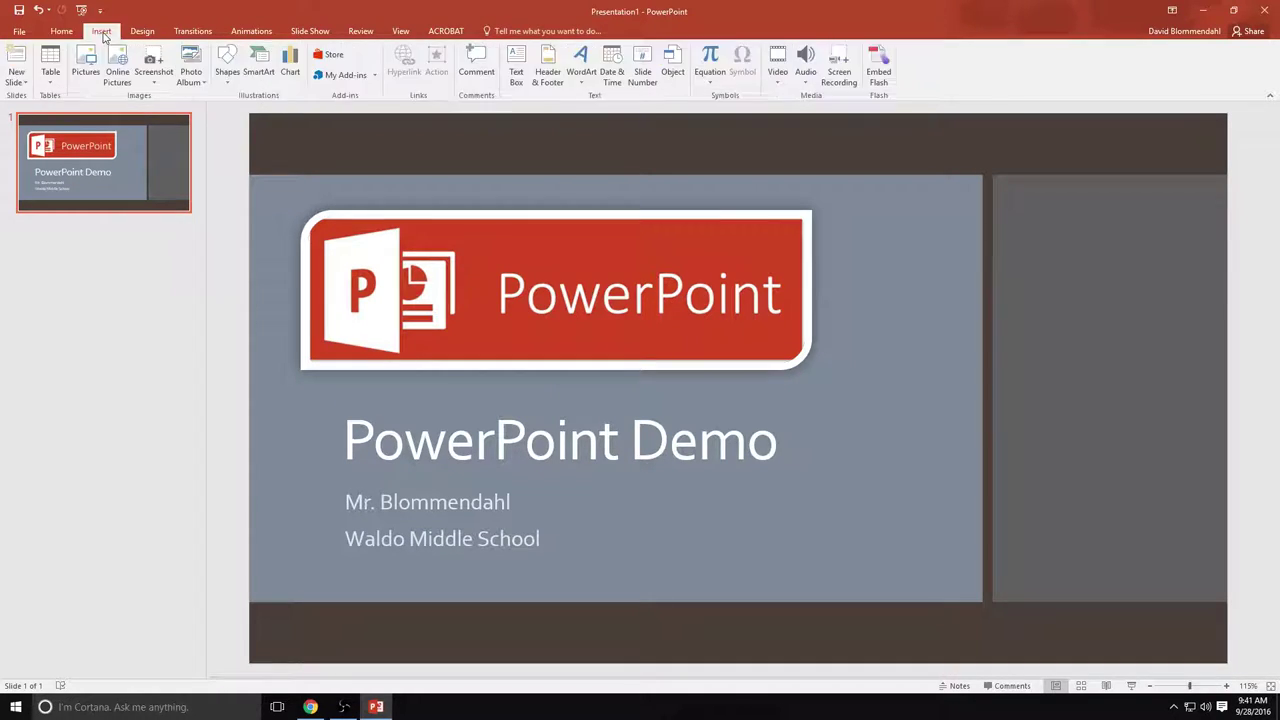
pyautogui.click(16, 62)
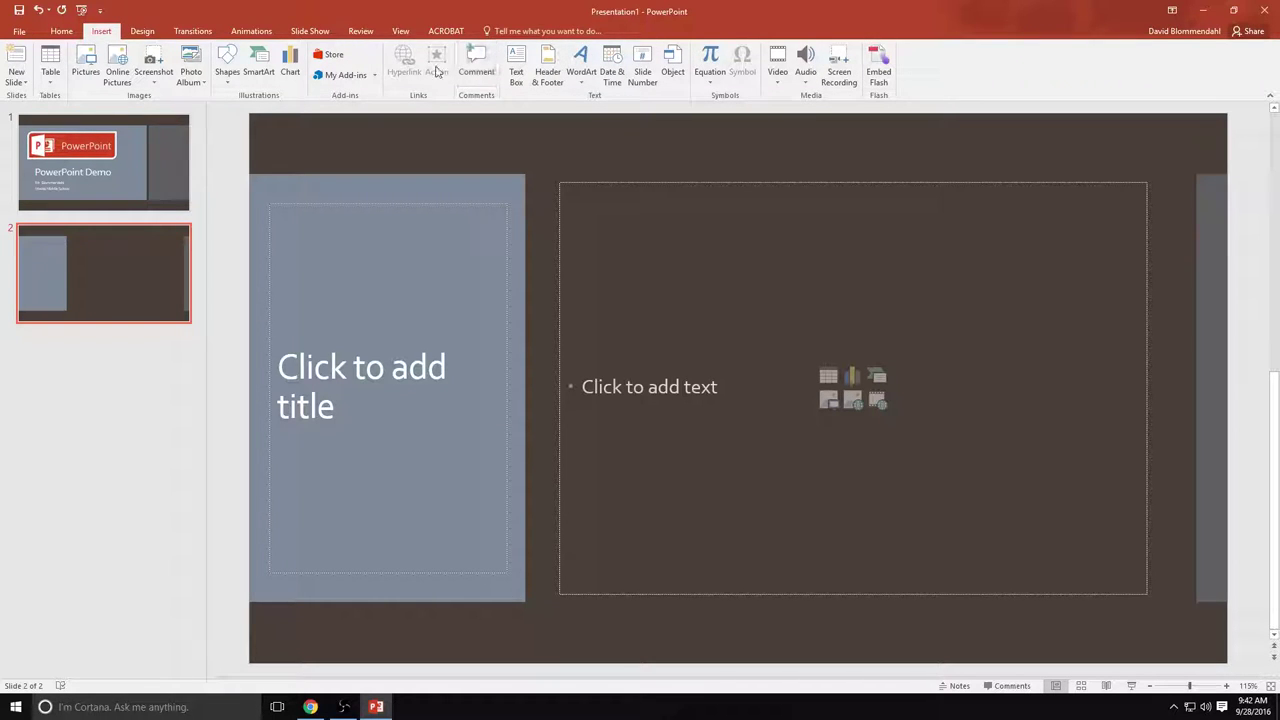
pyautogui.click(143, 32)
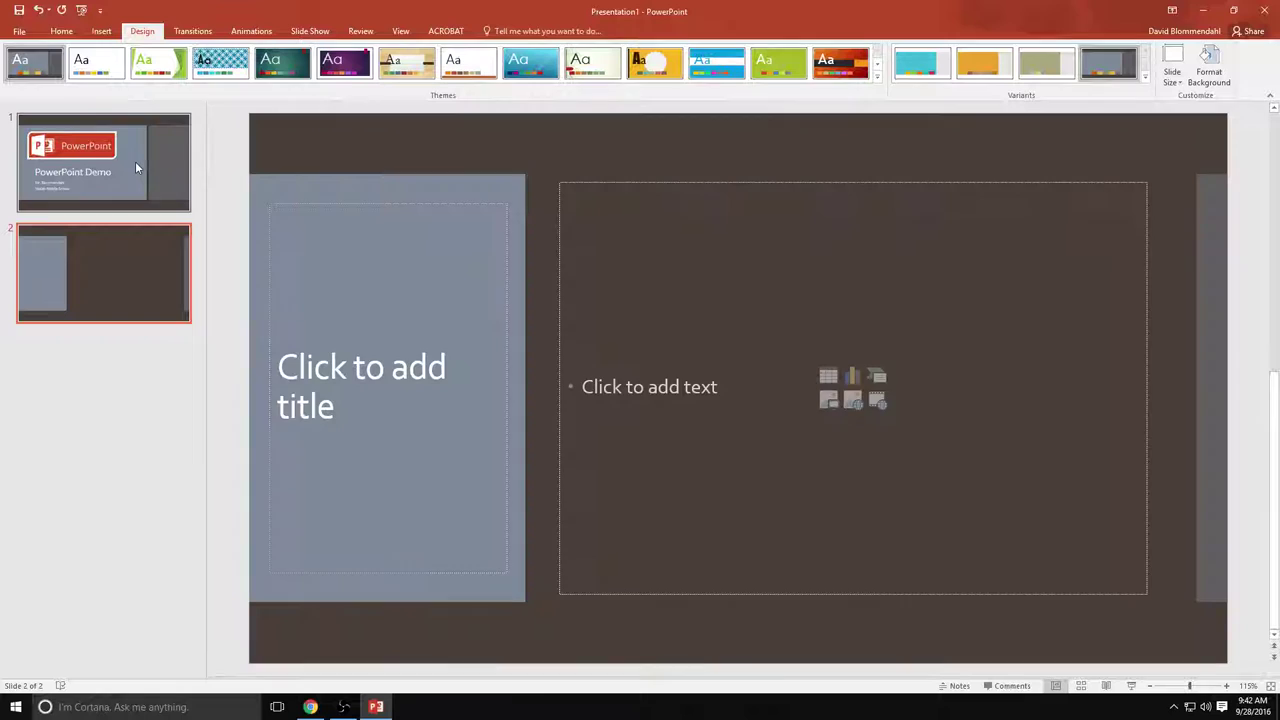
pyautogui.click(135, 163)
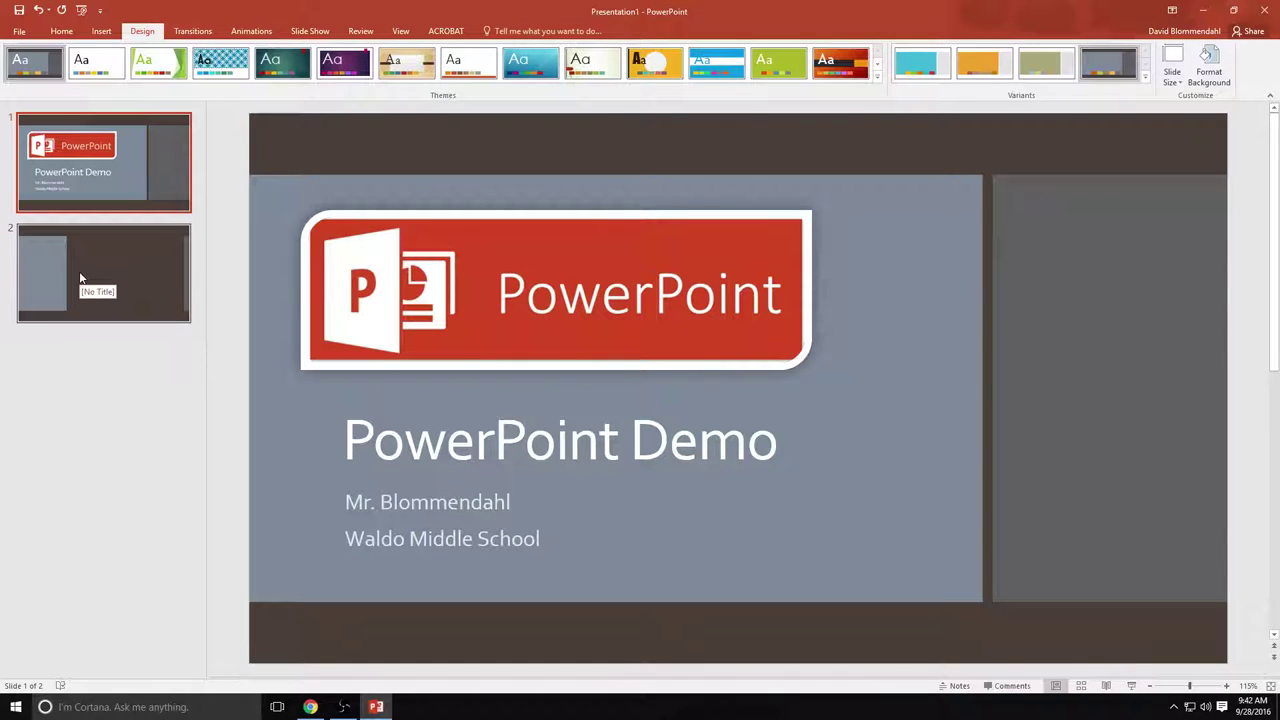
pyautogui.click(81, 279)
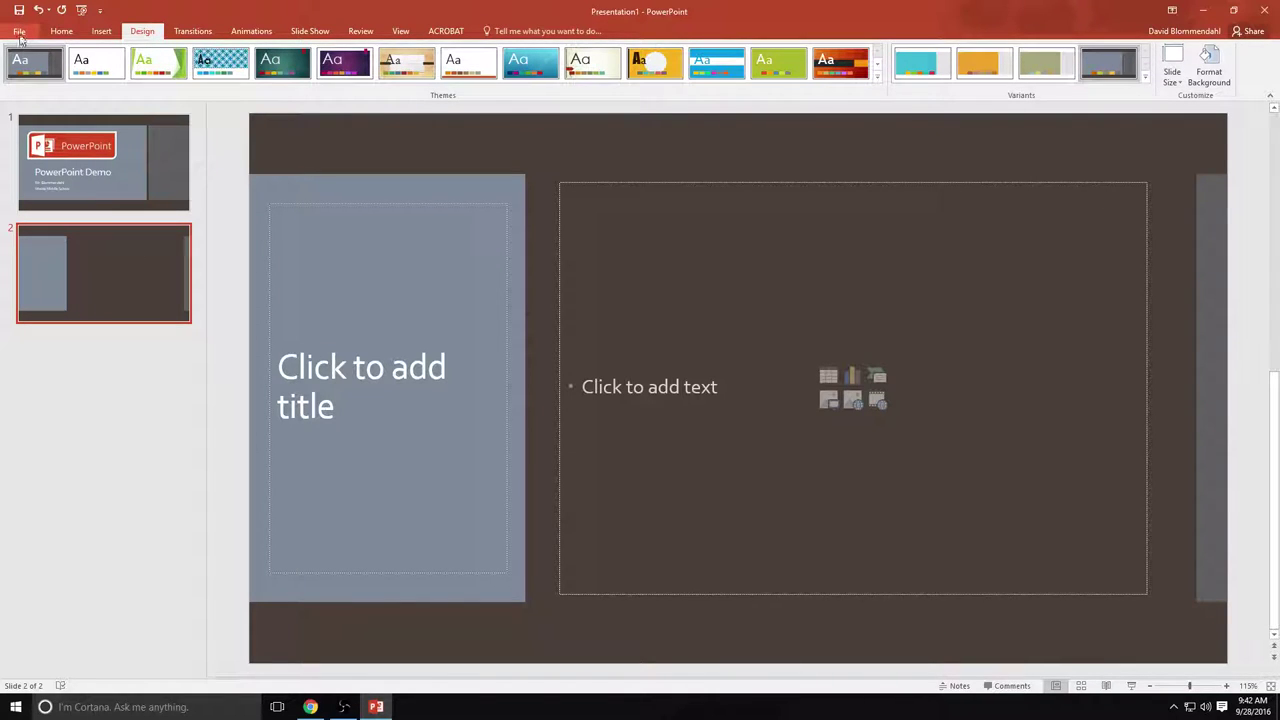
pyautogui.click(58, 33)
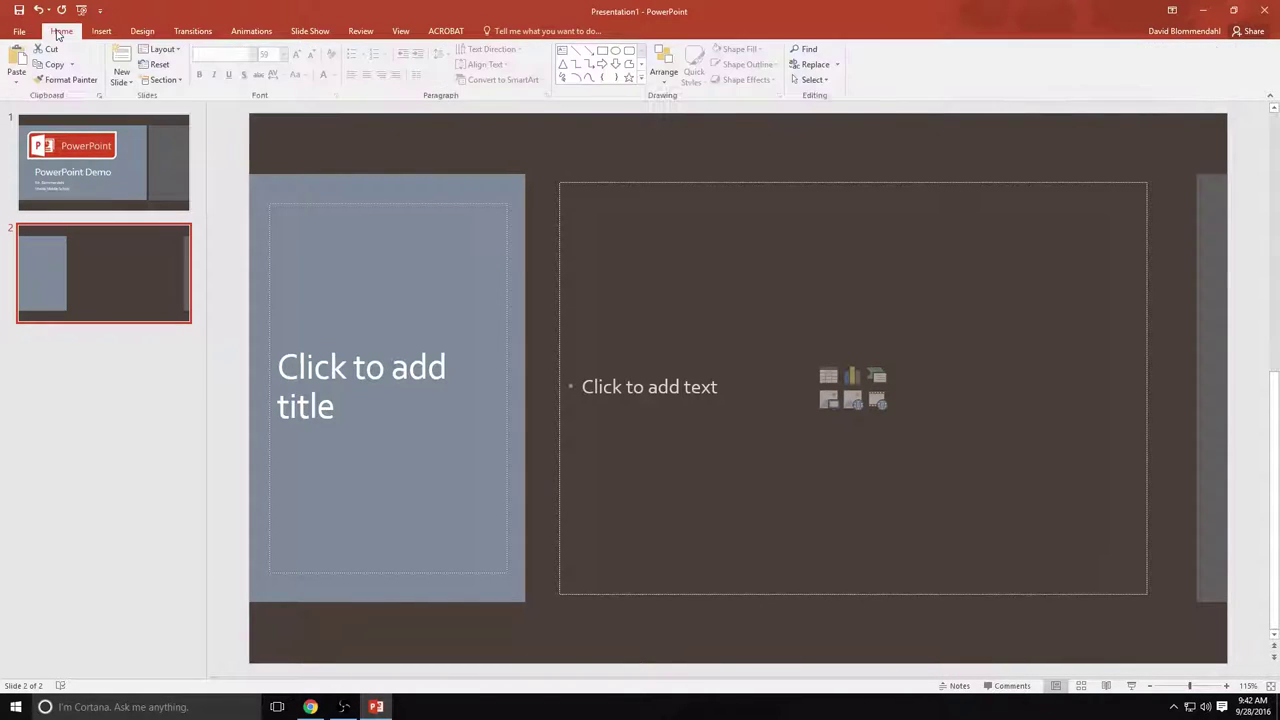
pyautogui.click(167, 51)
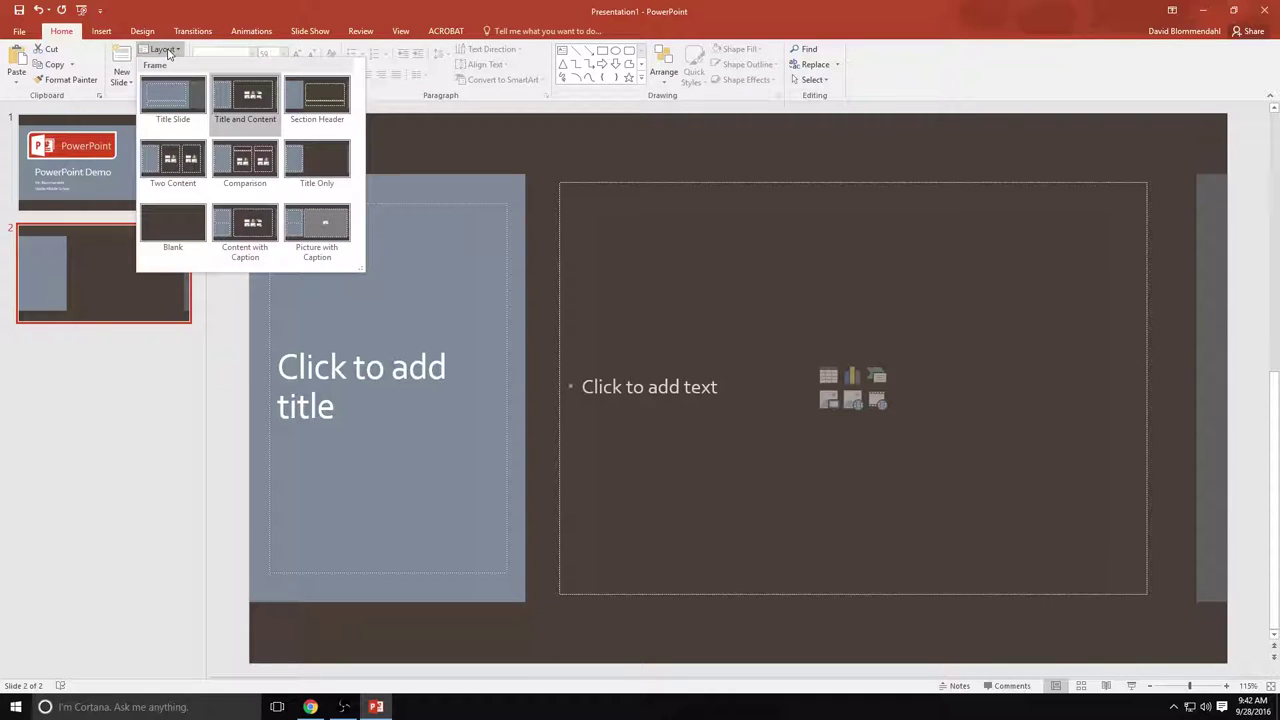
pyautogui.click(174, 161)
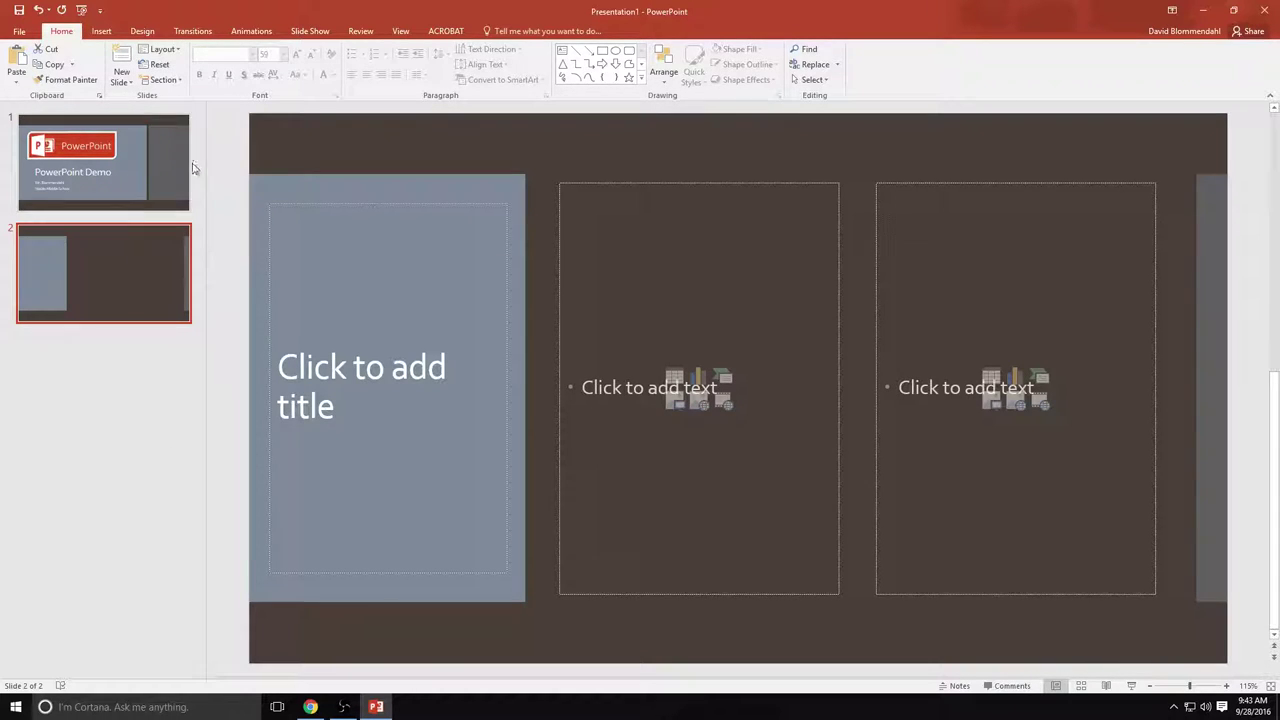
# Enter the presenter's name as the second slide's title, followed by two blank lines
pyautogui.click(306, 397)
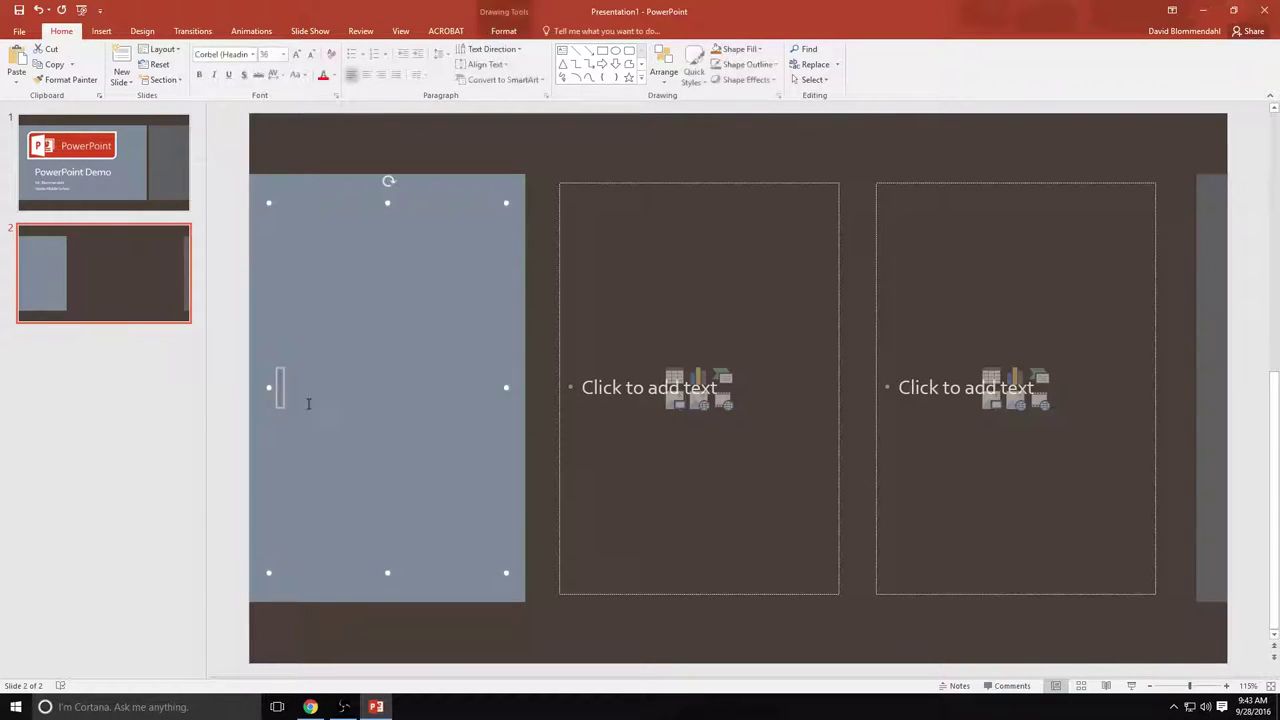
pyautogui.write('Mr.')
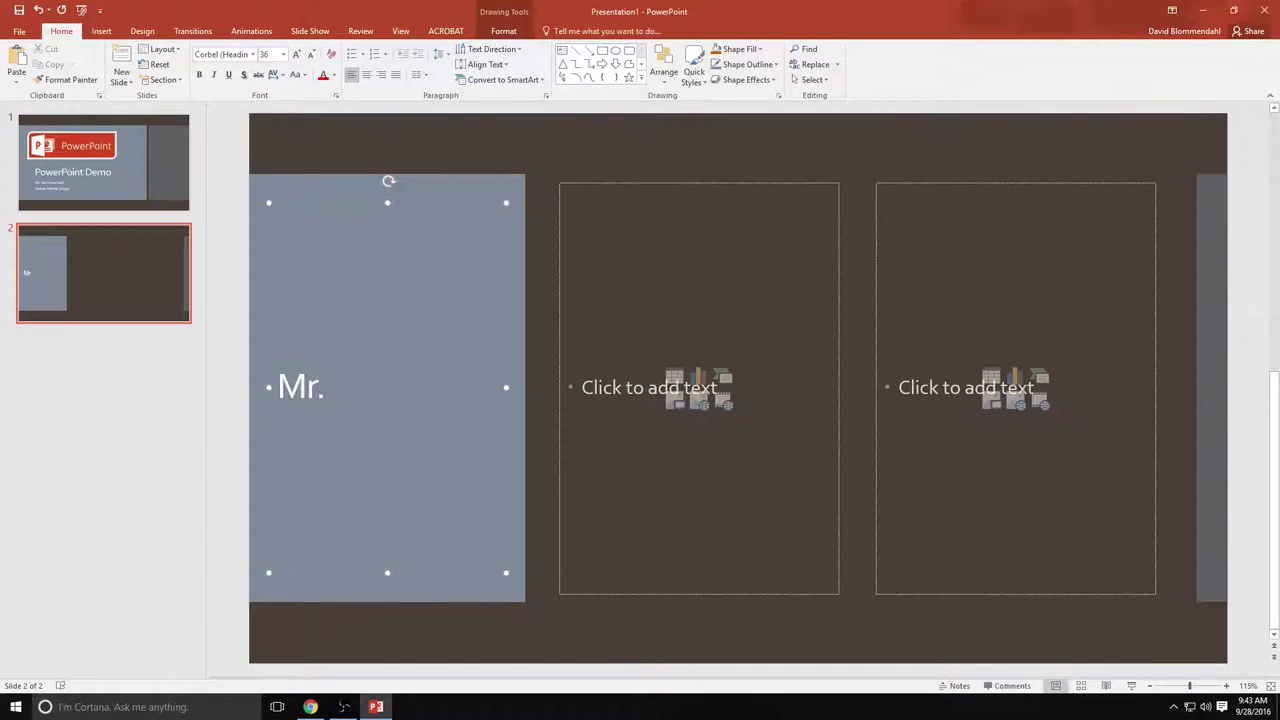
pyautogui.write(' Blommendah')
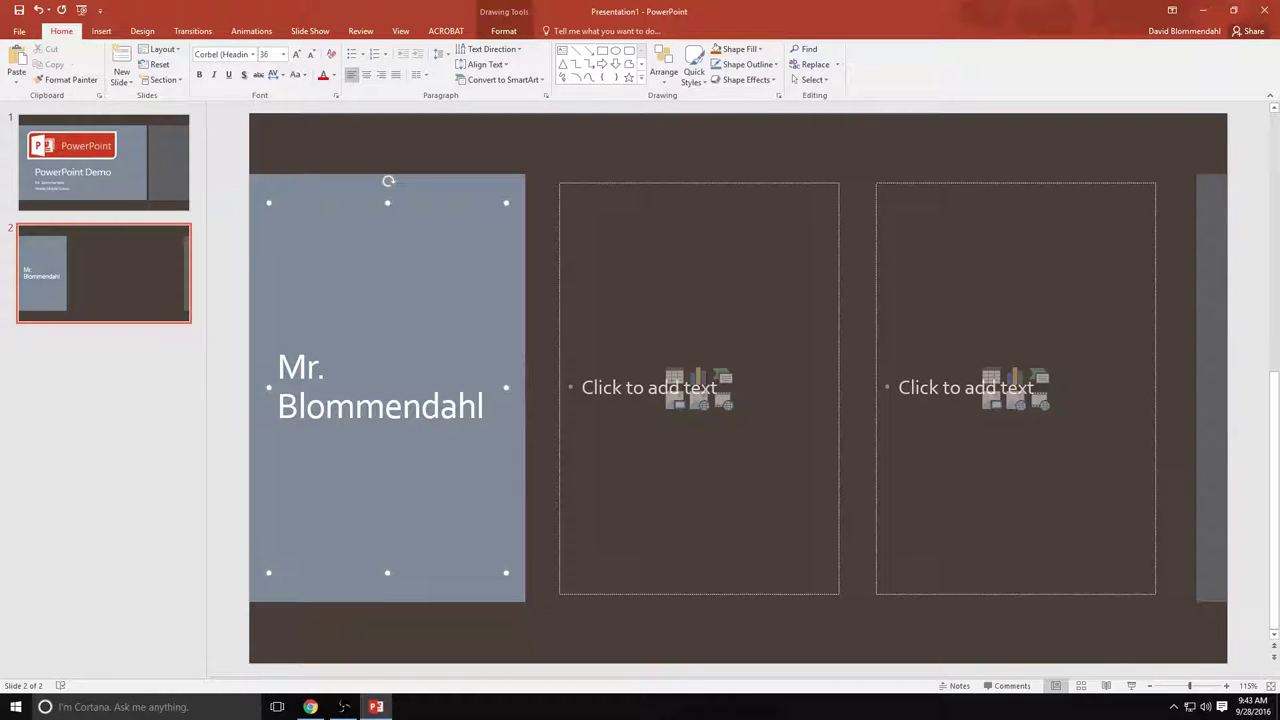
pyautogui.write('l')
pyautogui.press('Return')
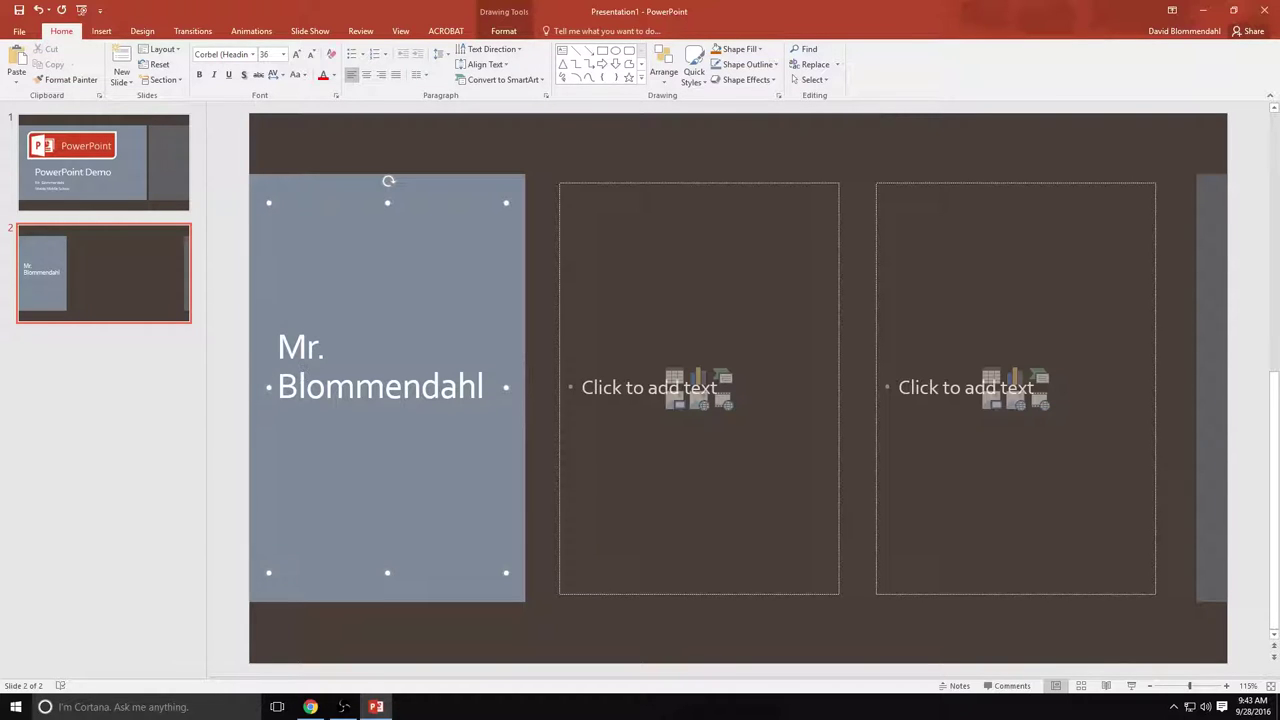
pyautogui.press('Return')
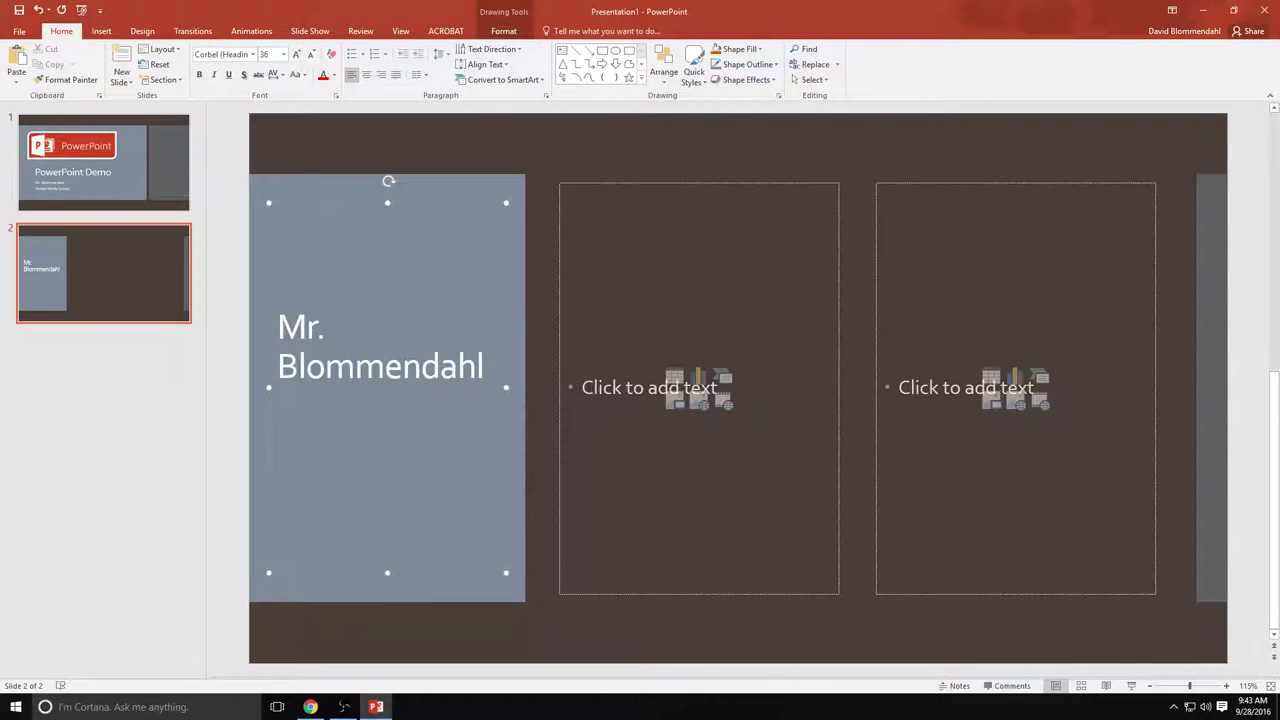
# Enlarge the middle content placeholder on slide 2 by extending its upper-left and lower-right corners outward
pyautogui.click(583, 235)
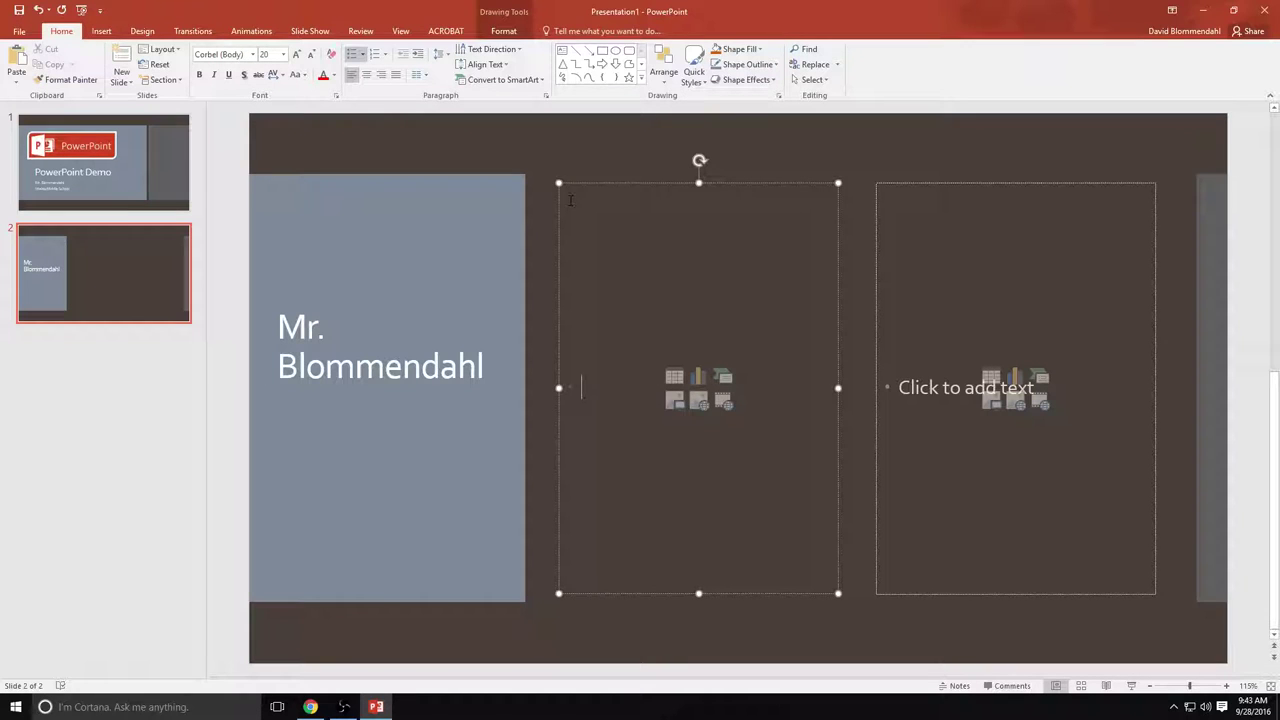
pyautogui.moveTo(558, 183); pyautogui.dragTo(540, 133)
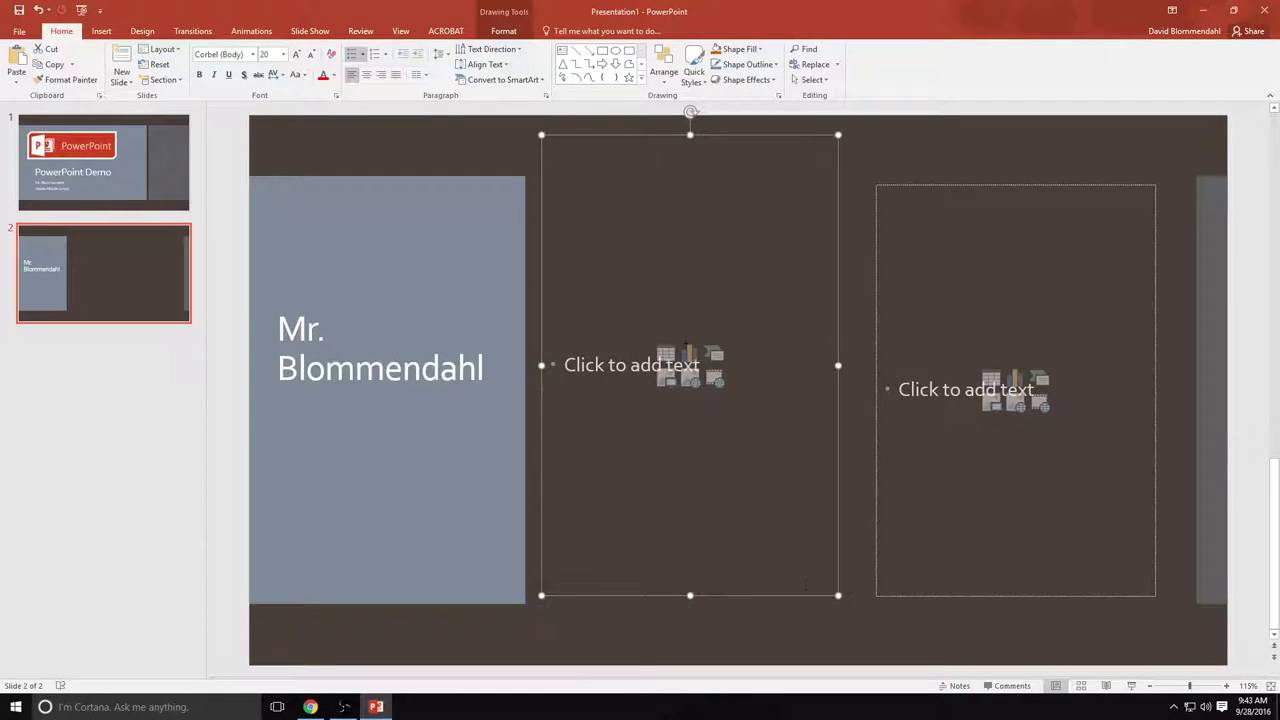
pyautogui.moveTo(840, 596); pyautogui.dragTo(859, 646)
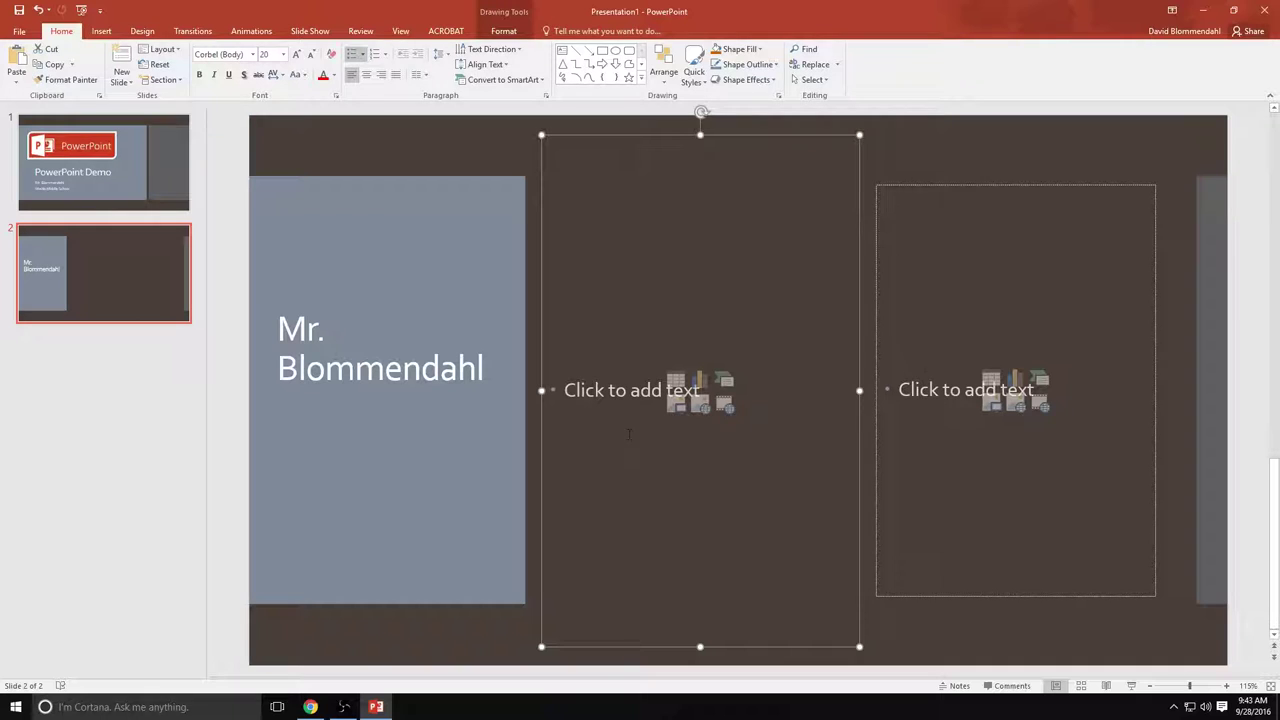
pyautogui.click(957, 269)
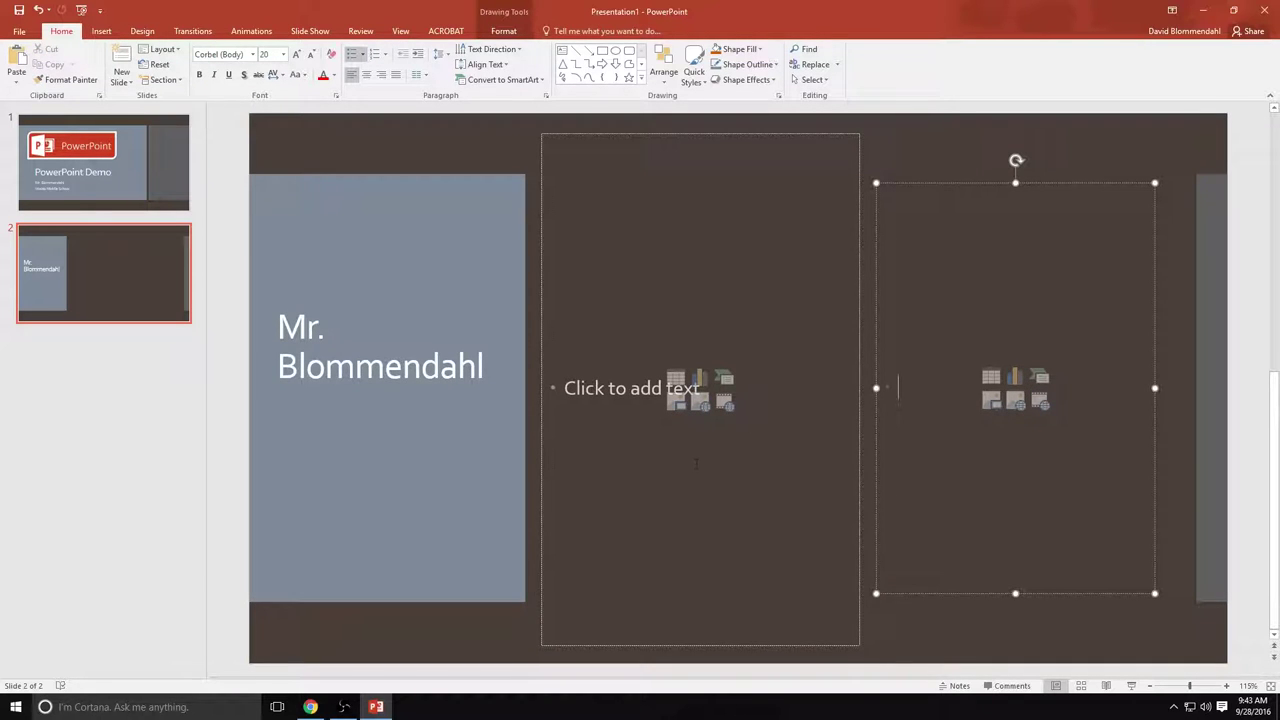
# Enter "I have been teaching at Waldo Middle School of 12 years." as the first bullet of the enlarged placeholder
pyautogui.click(588, 397)
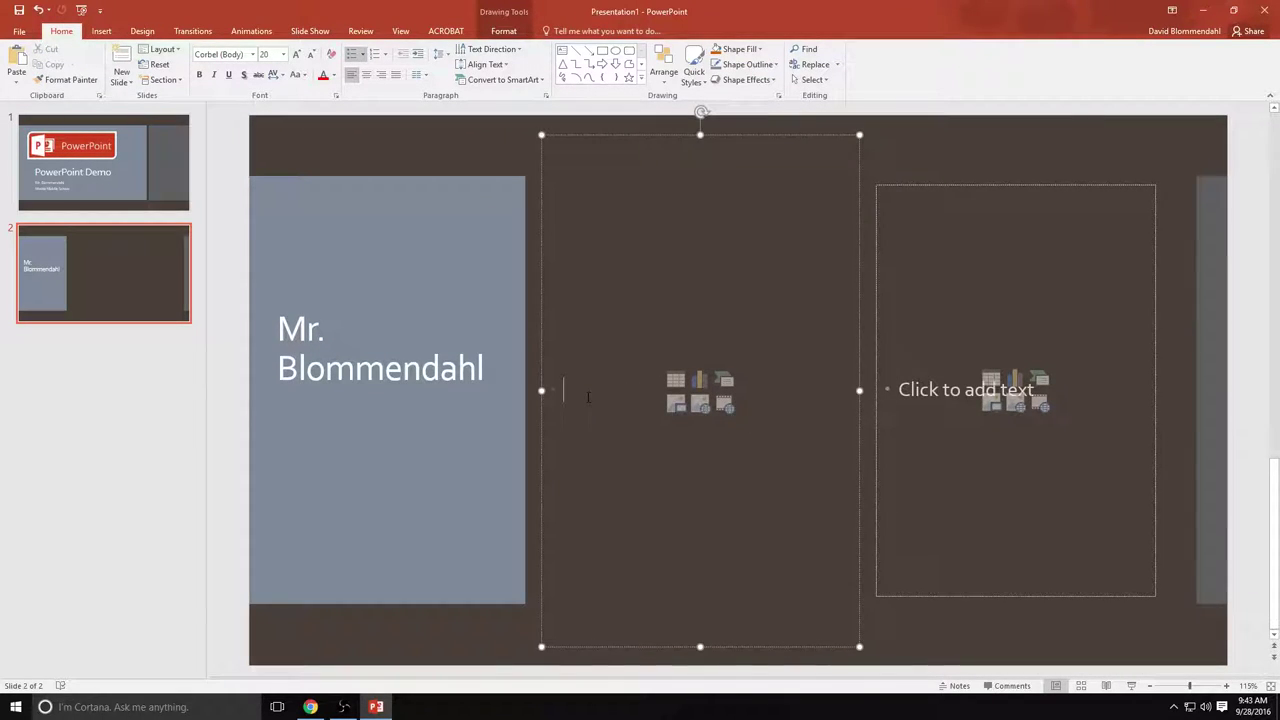
pyautogui.write('I')
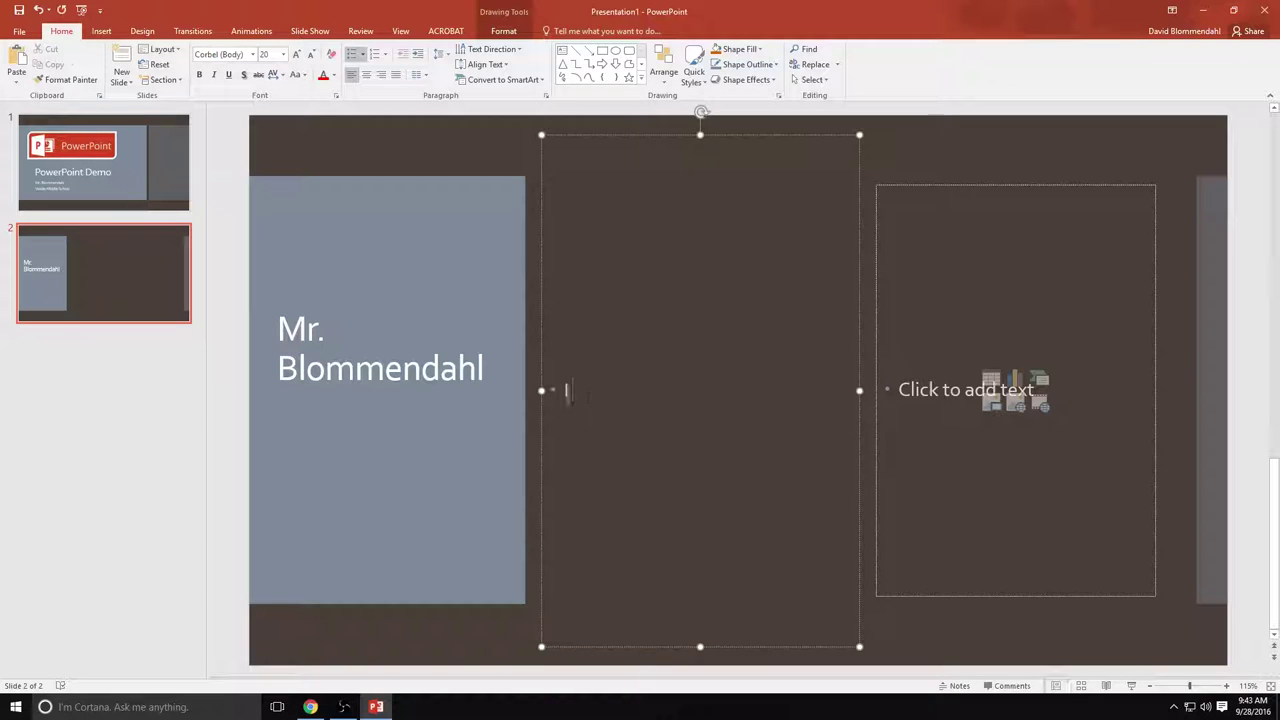
pyautogui.write(' have been teaching at Waldo Middle')
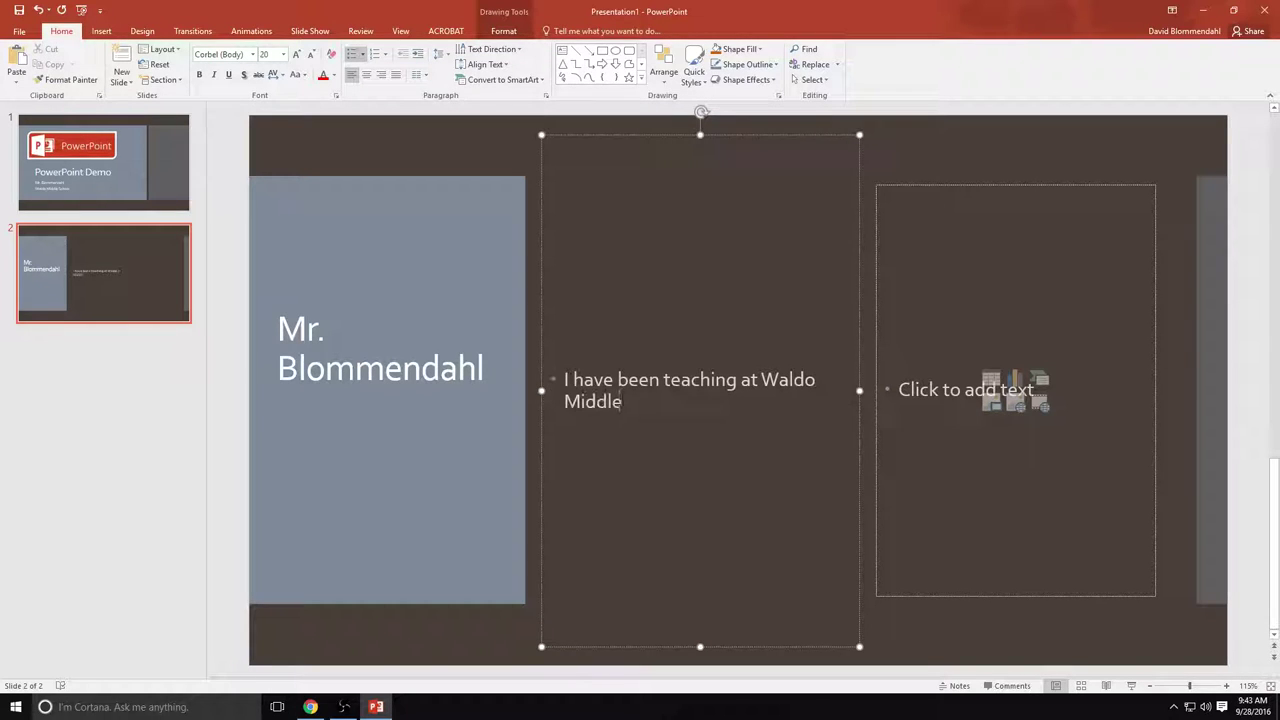
pyautogui.write(' School of 12 years')
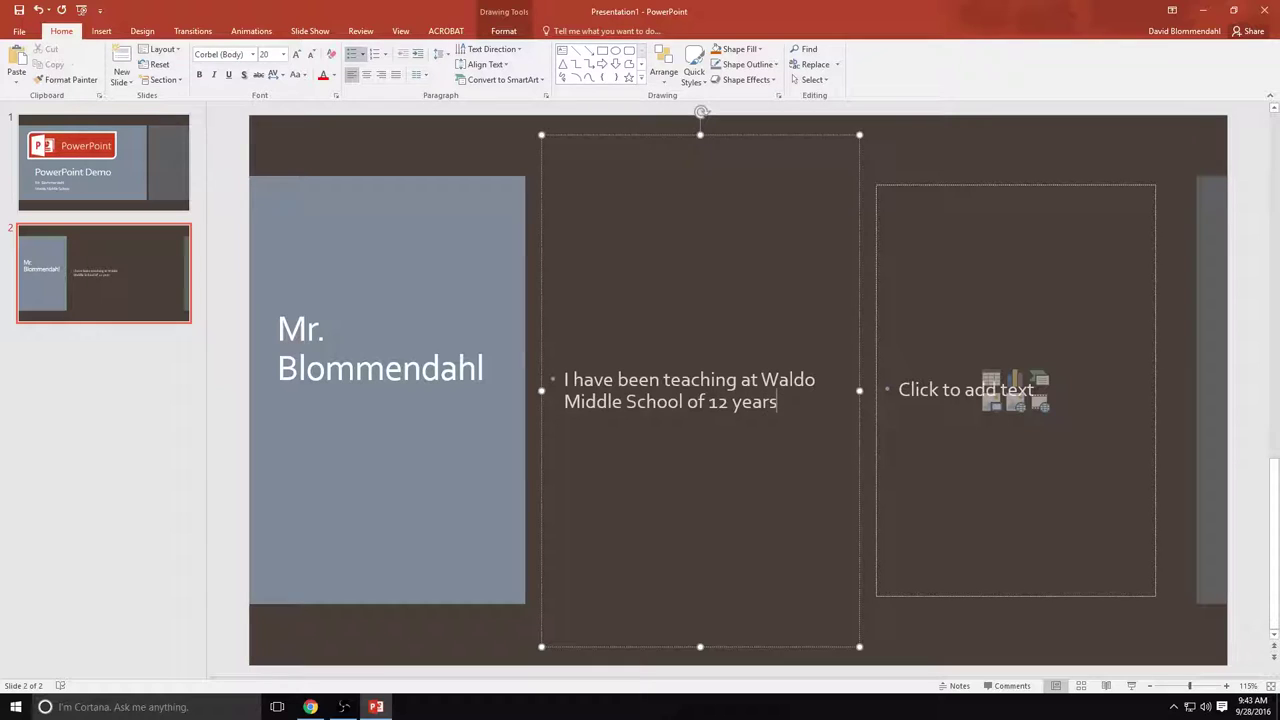
pyautogui.write('.')
# Add a second bullet to slide 2's middle placeholder reading "I teach social studies and computer literacy."
pyautogui.press('Return')
pyautogui.write('I t')
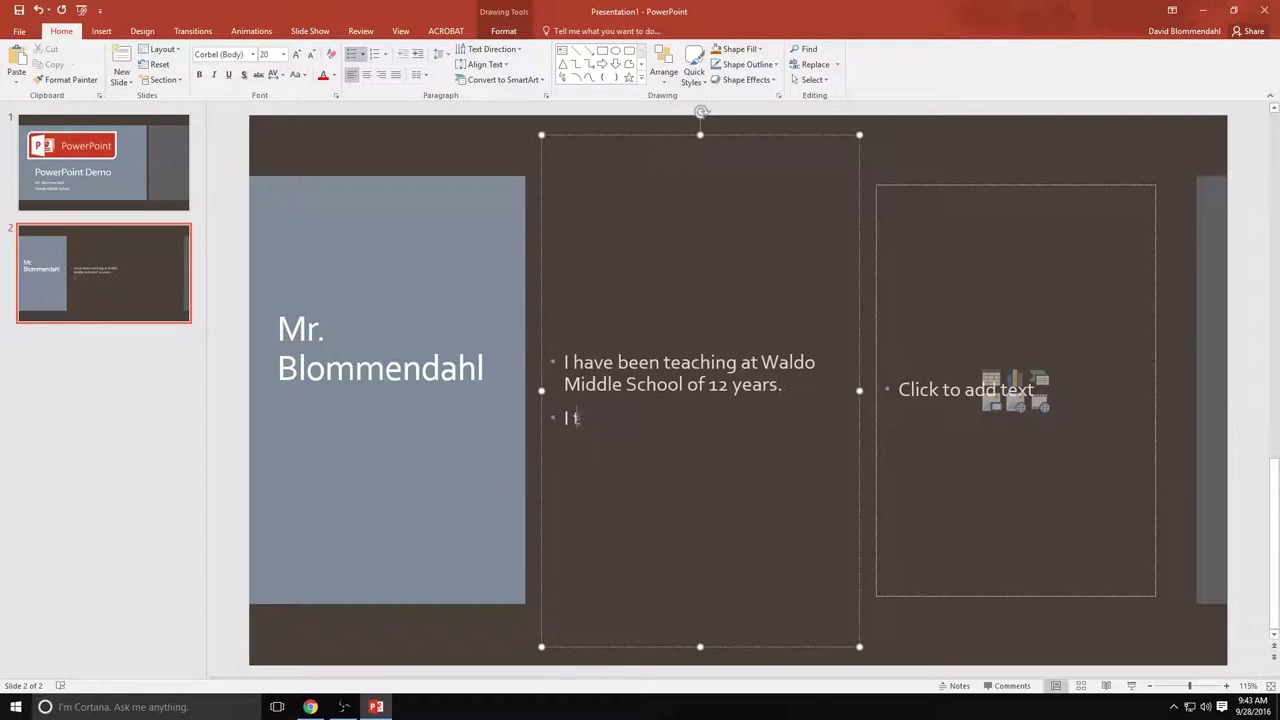
pyautogui.write('each social studie')
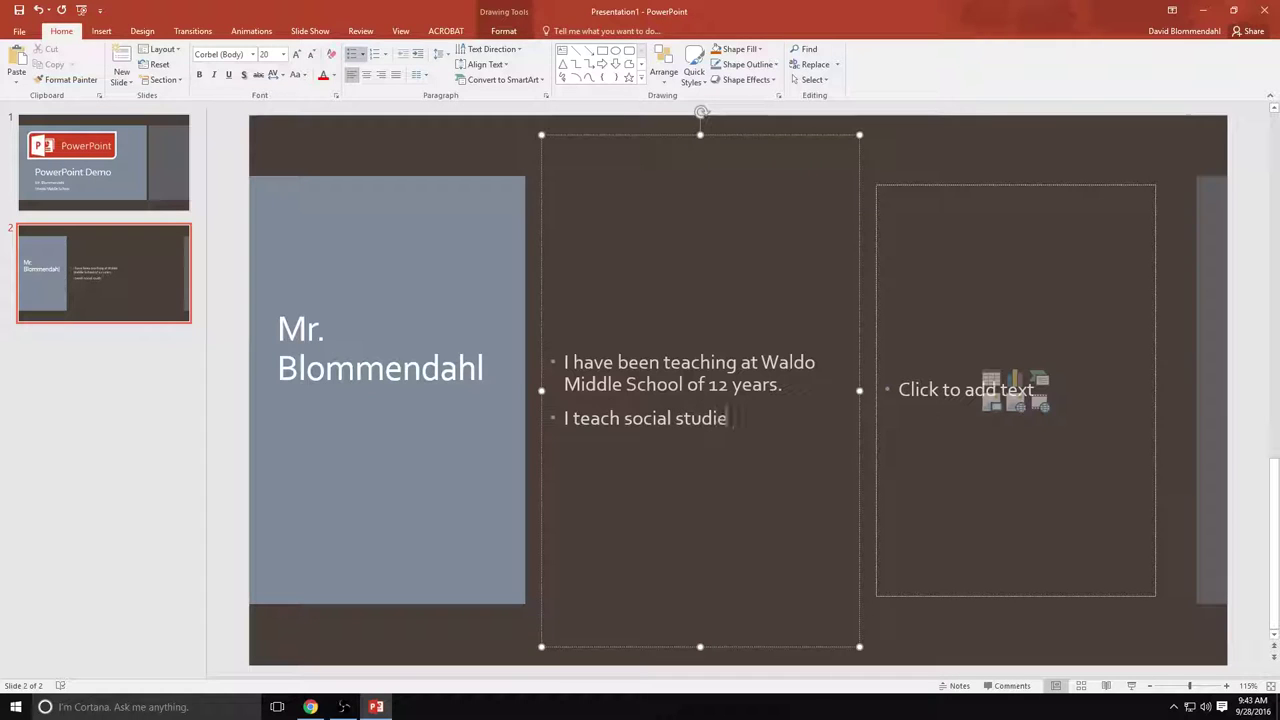
pyautogui.write('s and comouter')
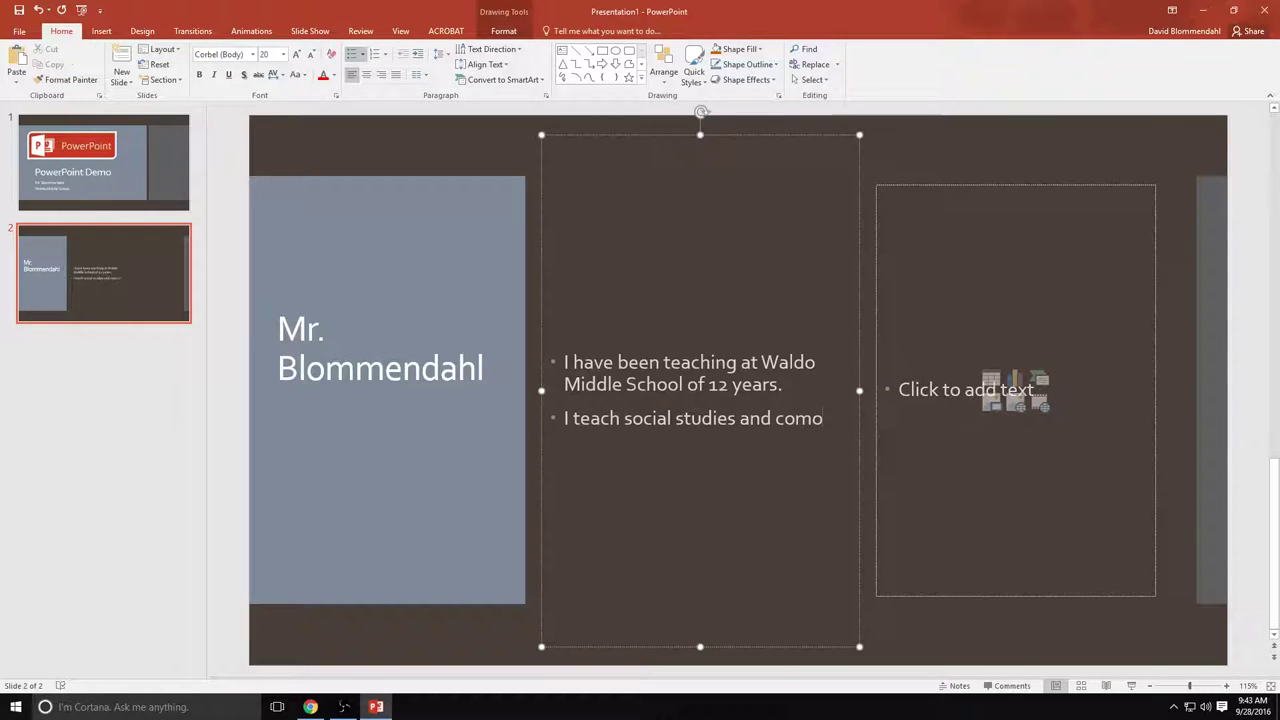
pyautogui.press('BackSpace')
pyautogui.press('BackSpace')
pyautogui.press('BackSpace')
pyautogui.press('BackSpace')
pyautogui.press('BackSpace')
pyautogui.write('puter')
pyautogui.write(' liter')
pyautogui.write('act')
pyautogui.press('BackSpace')
pyautogui.write('y.')
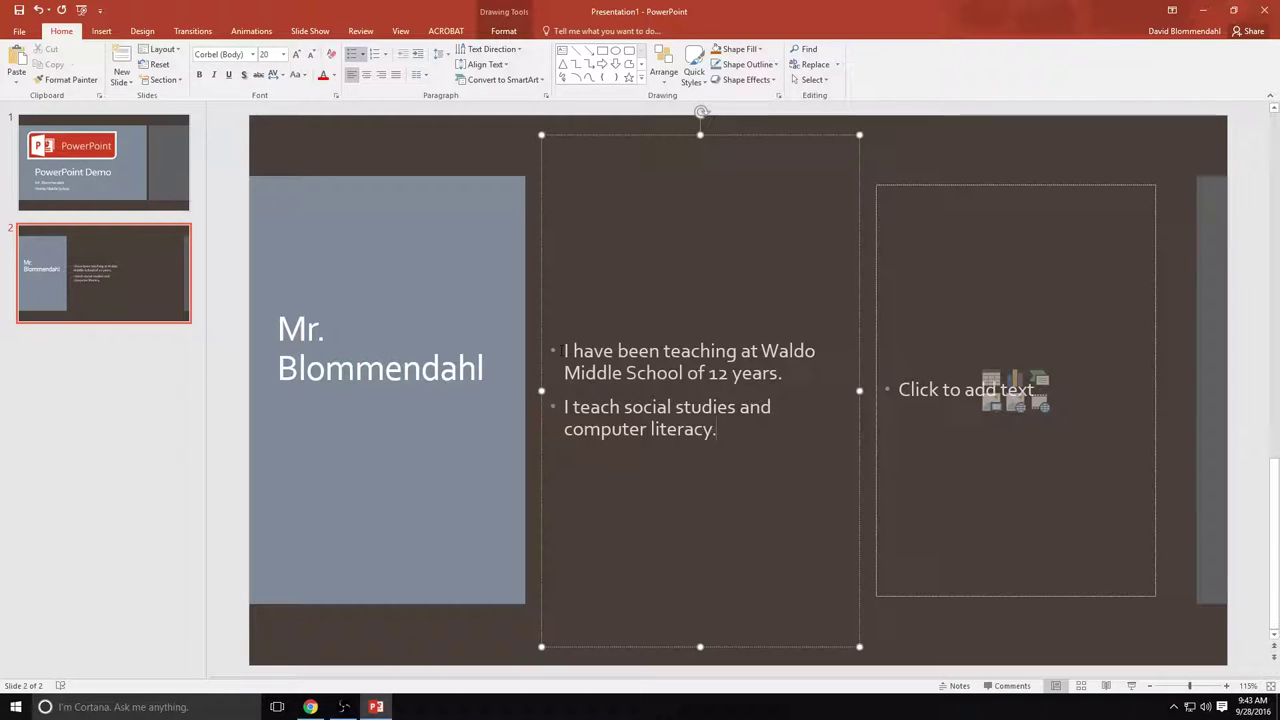
# Set the font size of both bullets in slide 2's middle placeholder to 40
pyautogui.moveTo(564, 350); pyautogui.dragTo(722, 430)
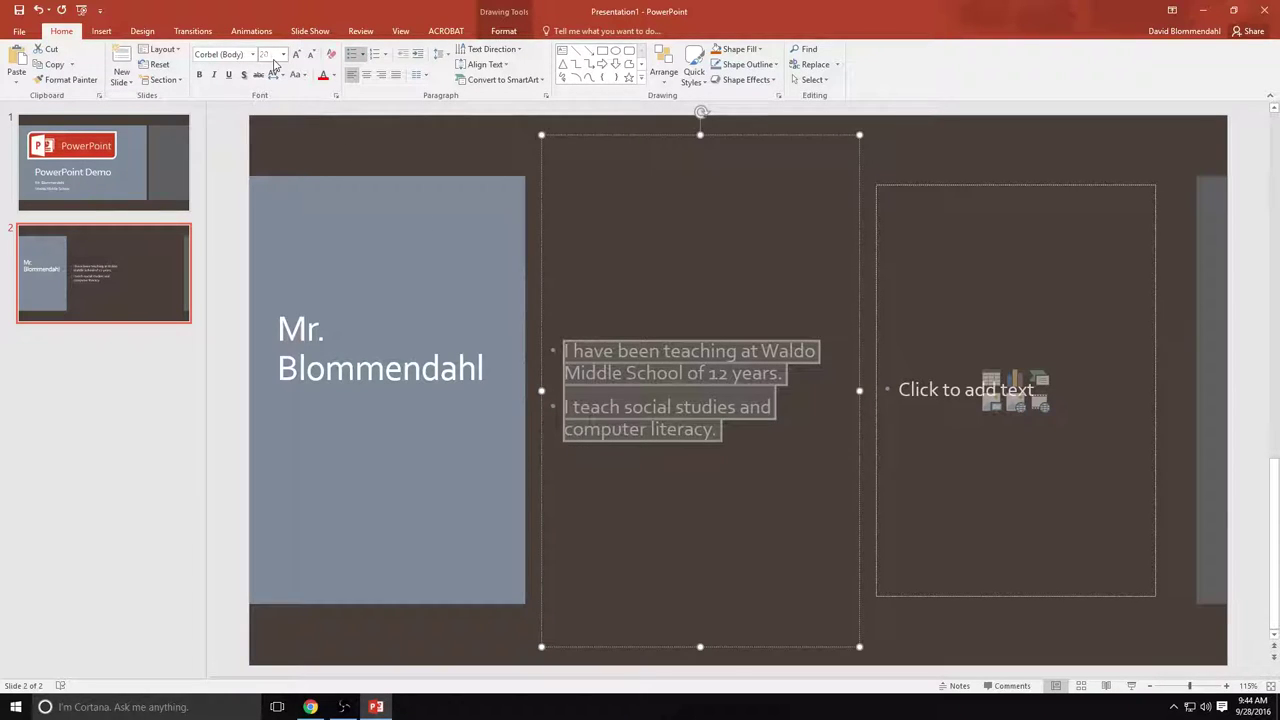
pyautogui.click(284, 56)
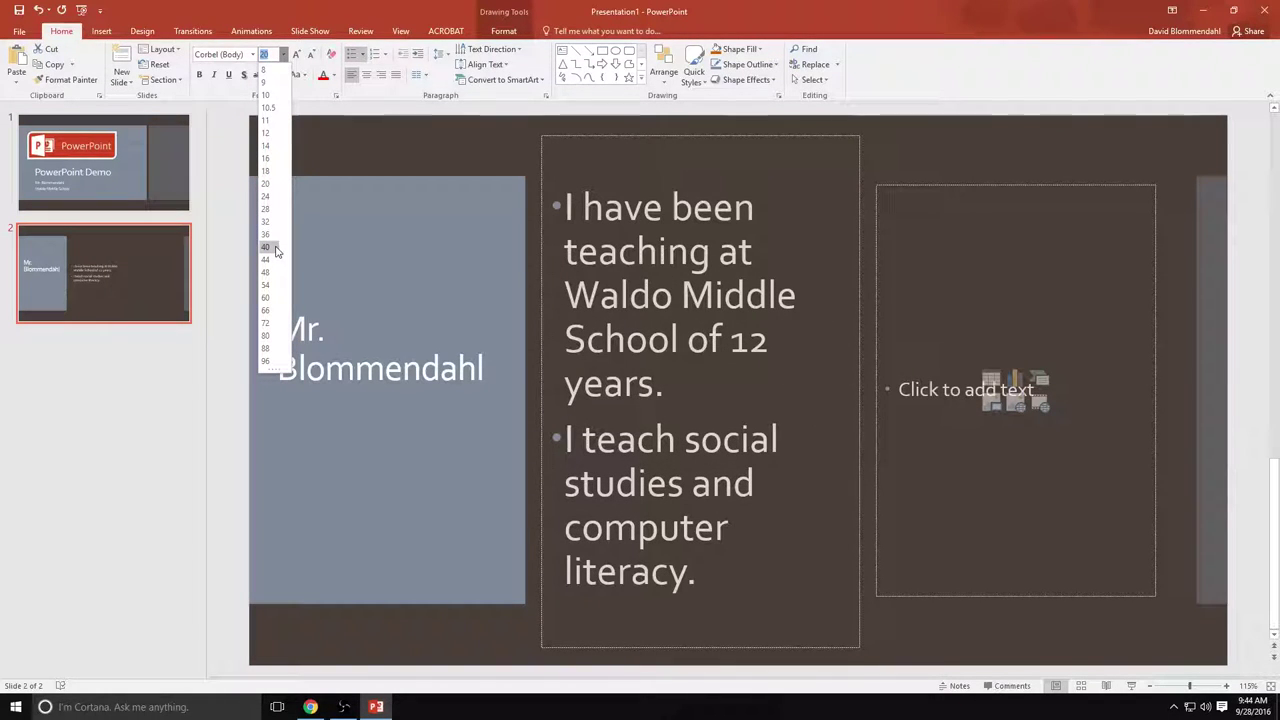
pyautogui.click(276, 248)
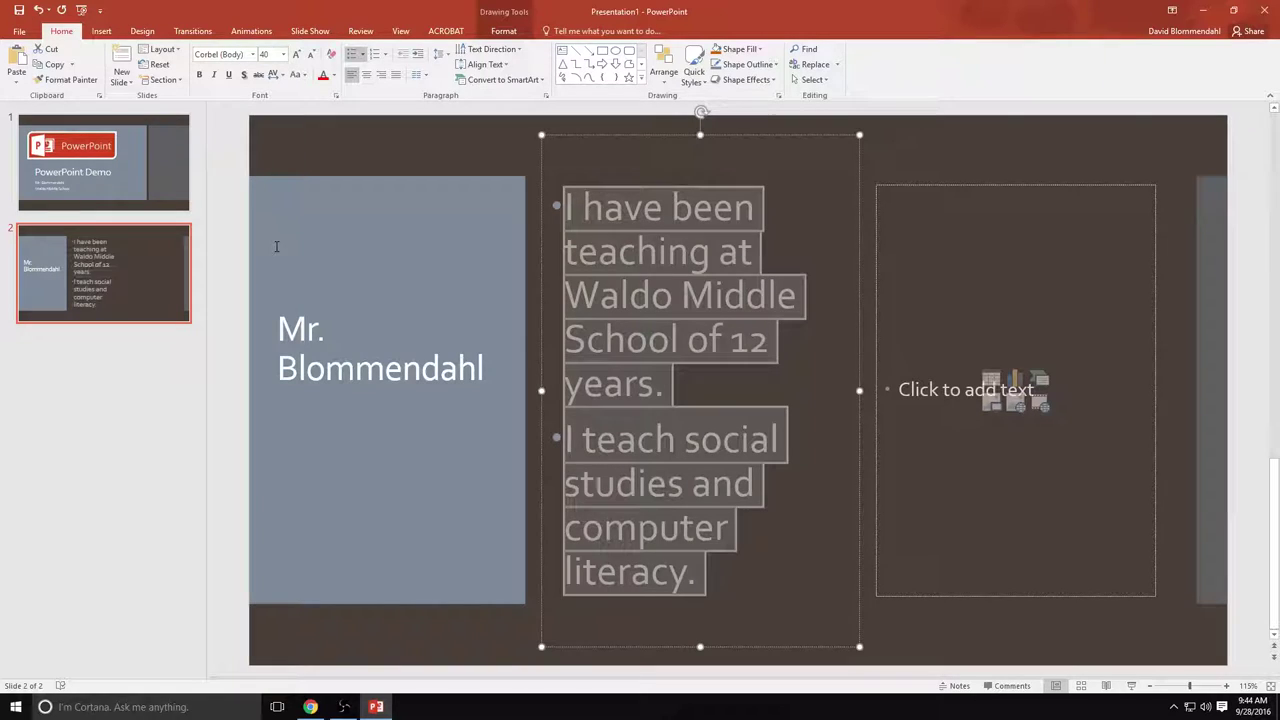
# Center slide 2's title text horizontally and align it vertically to the top of its placeholder
pyautogui.click(346, 412)
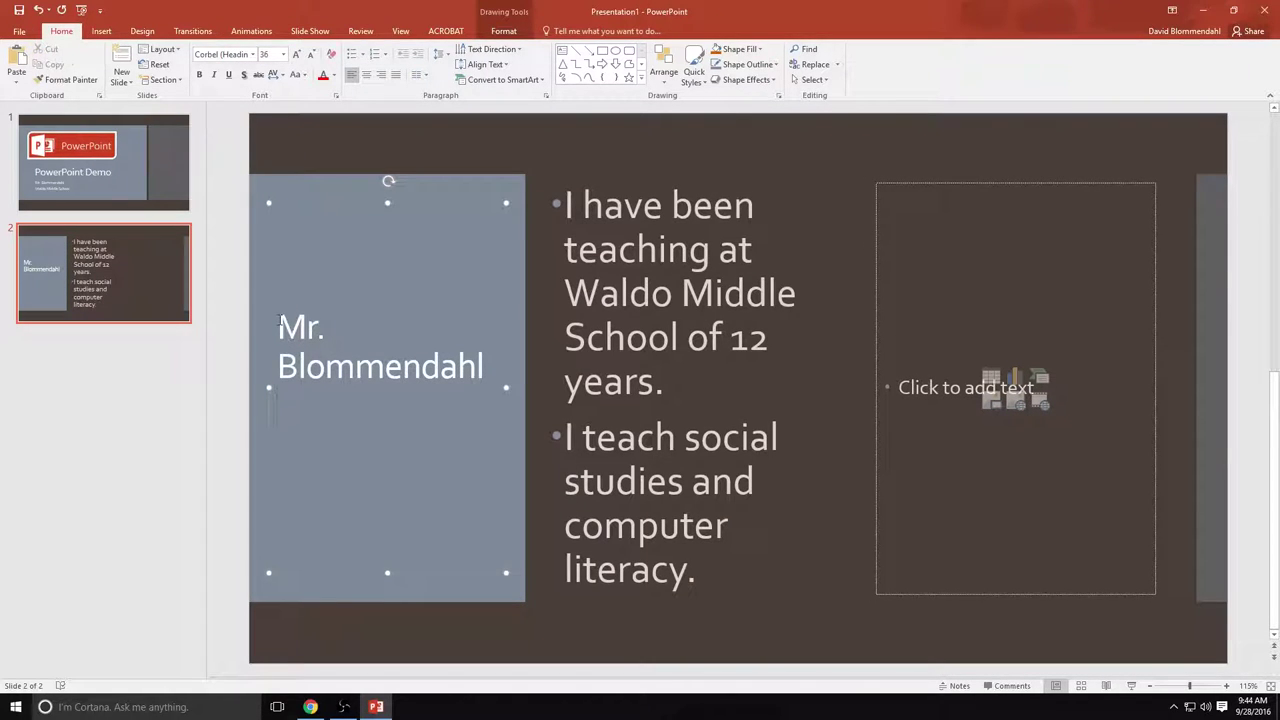
pyautogui.moveTo(280, 320); pyautogui.dragTo(484, 378)
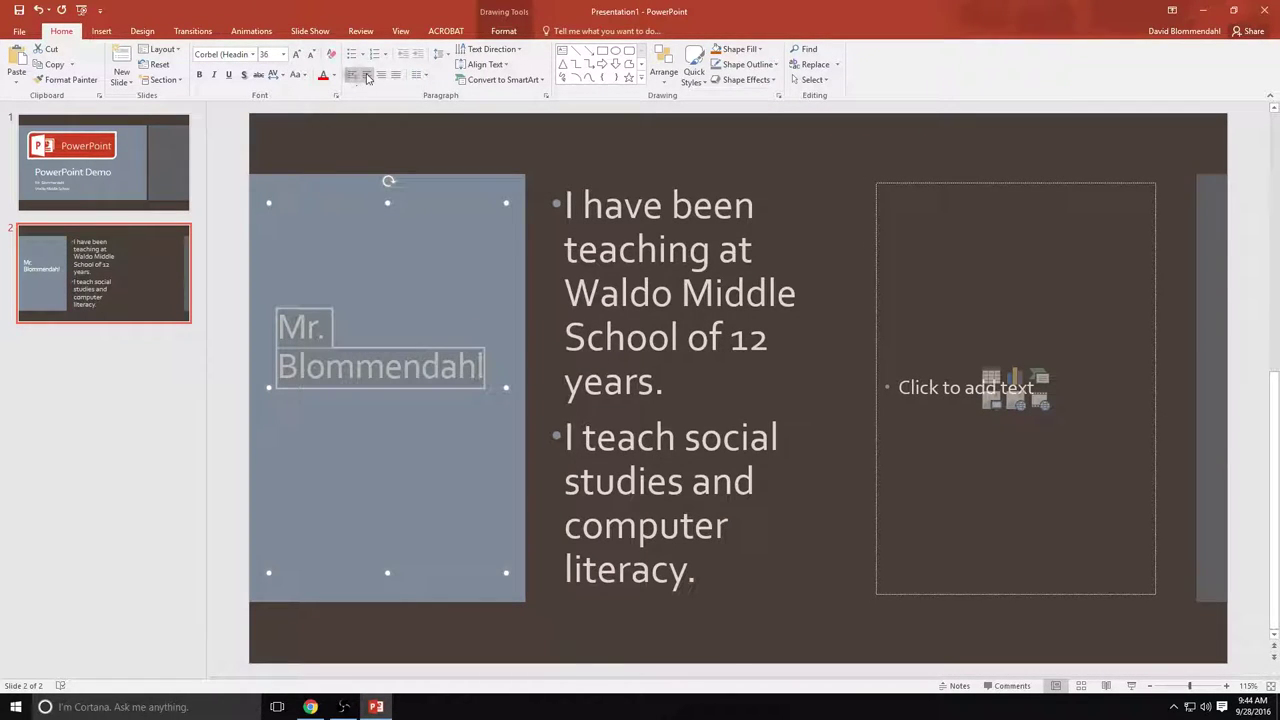
pyautogui.click(366, 76)
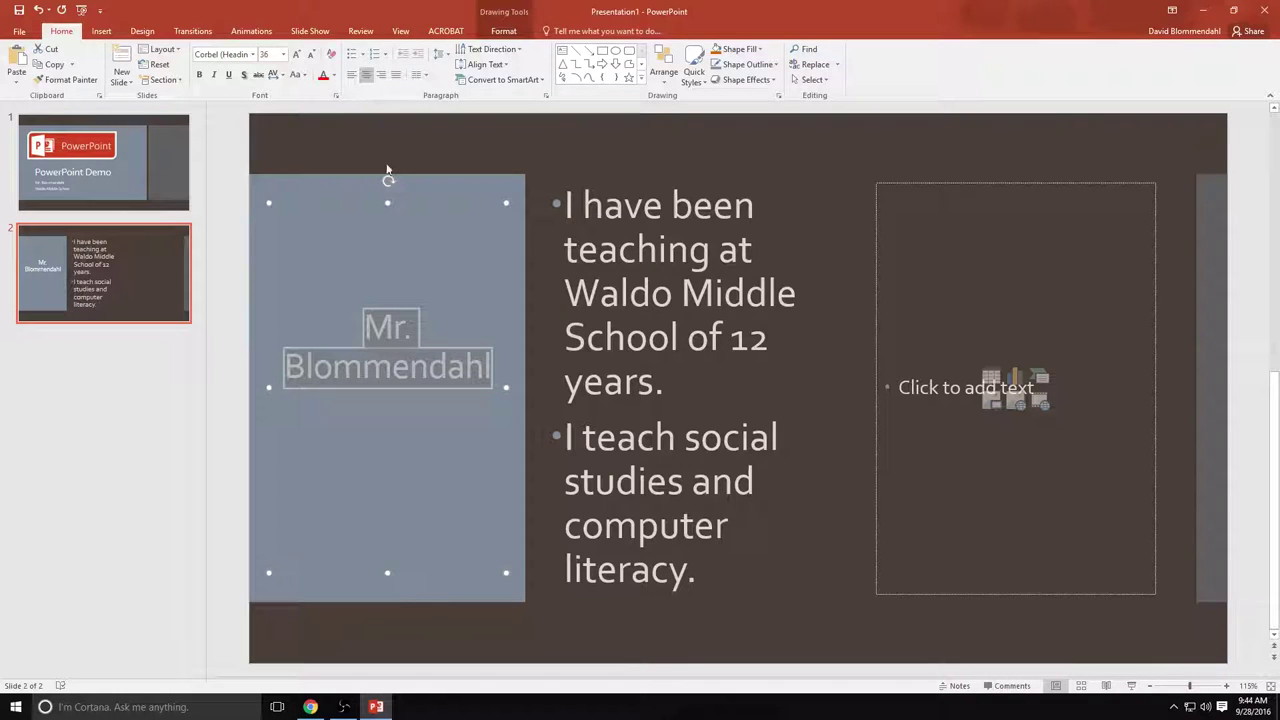
pyautogui.click(509, 65)
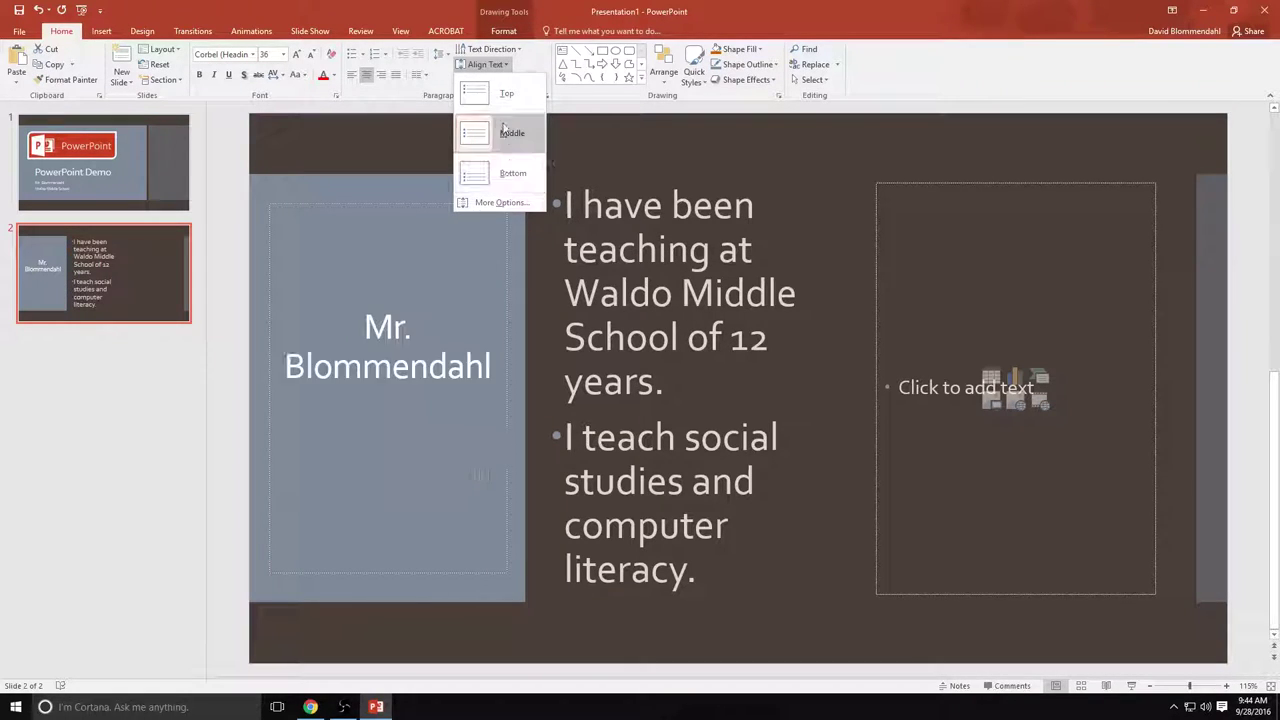
pyautogui.click(503, 104)
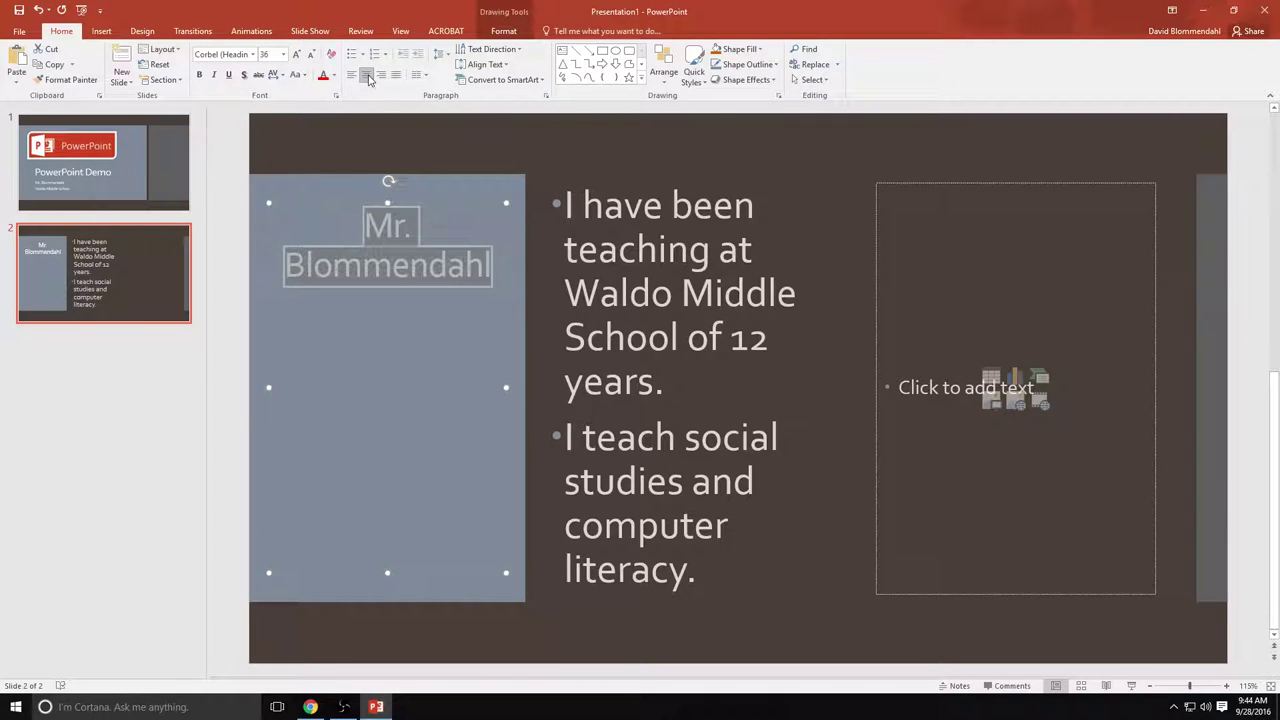
# Add "Room 117" below the presenter's name in slide 2's title, separated by one blank line
pyautogui.click(499, 263)
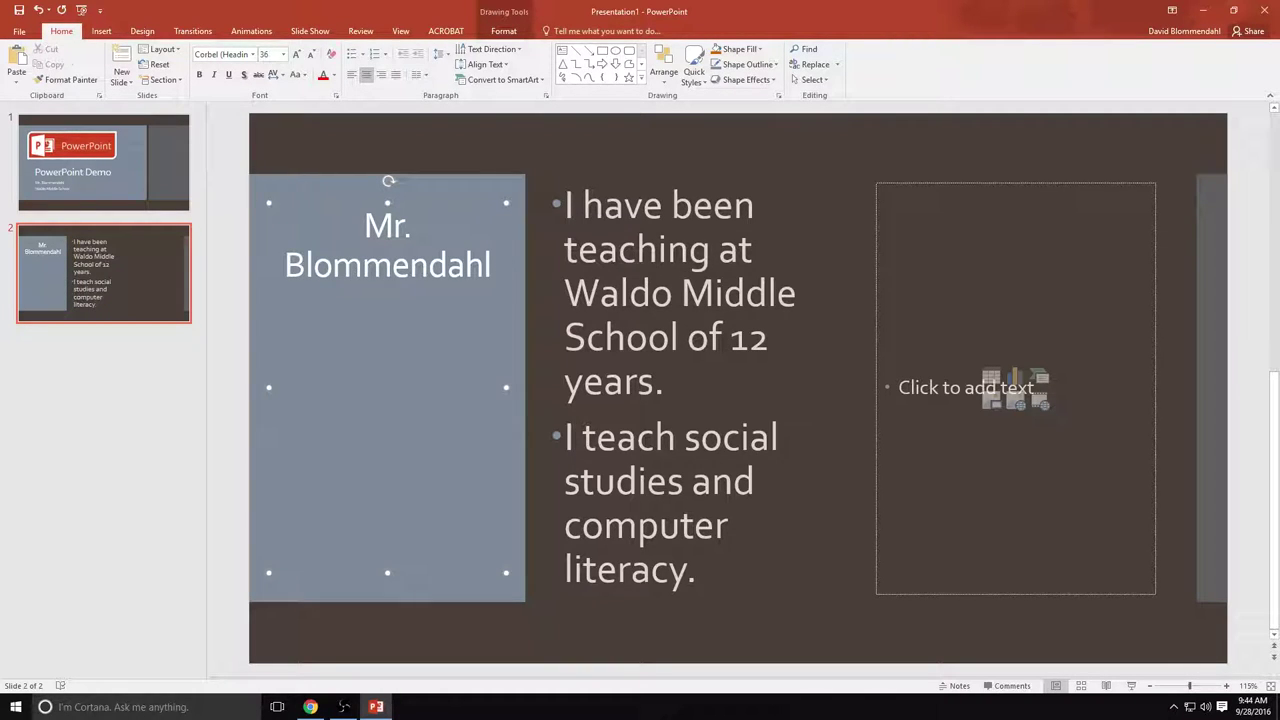
pyautogui.press('Return')
pyautogui.press('Return')
pyautogui.write('Room')
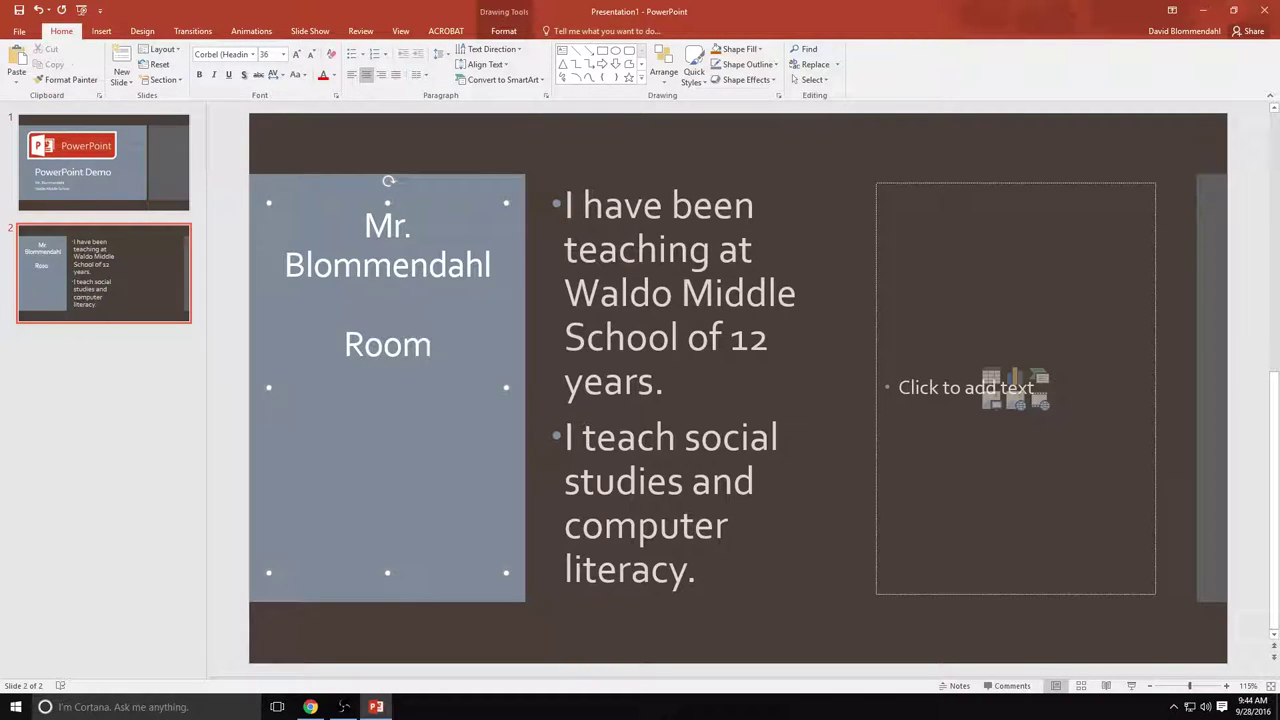
pyautogui.write('117')
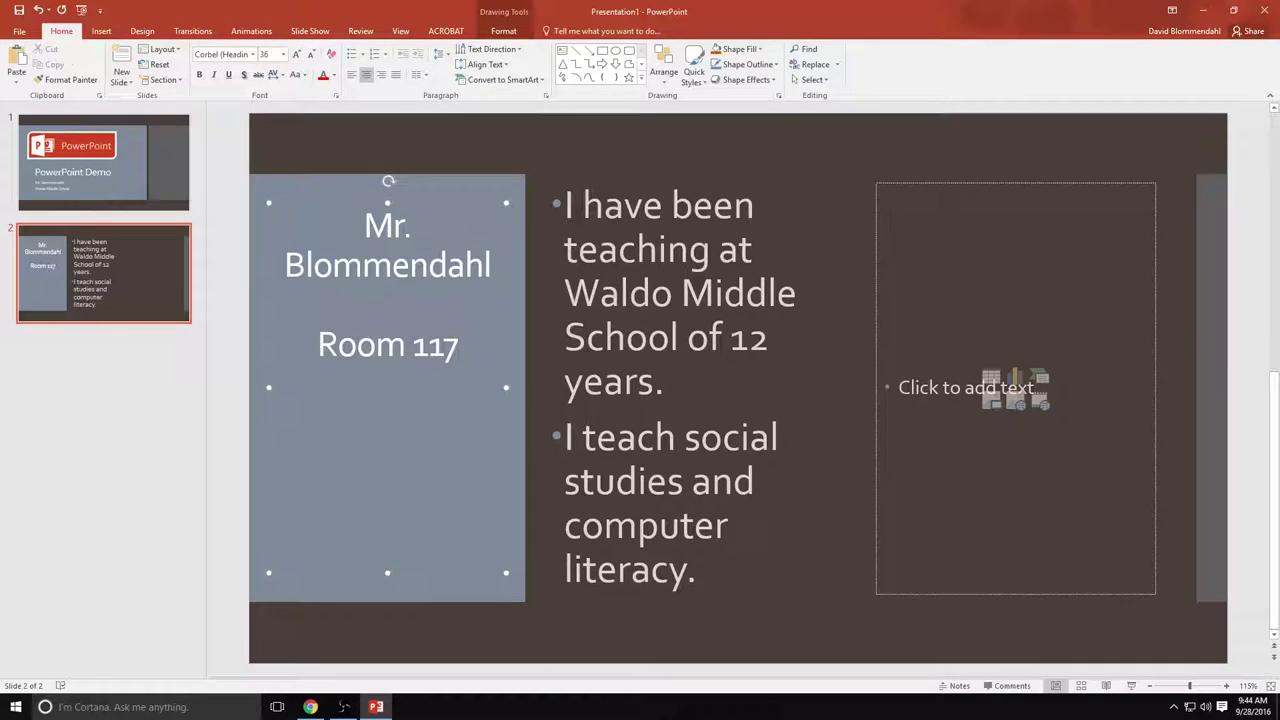
pyautogui.click(839, 540)
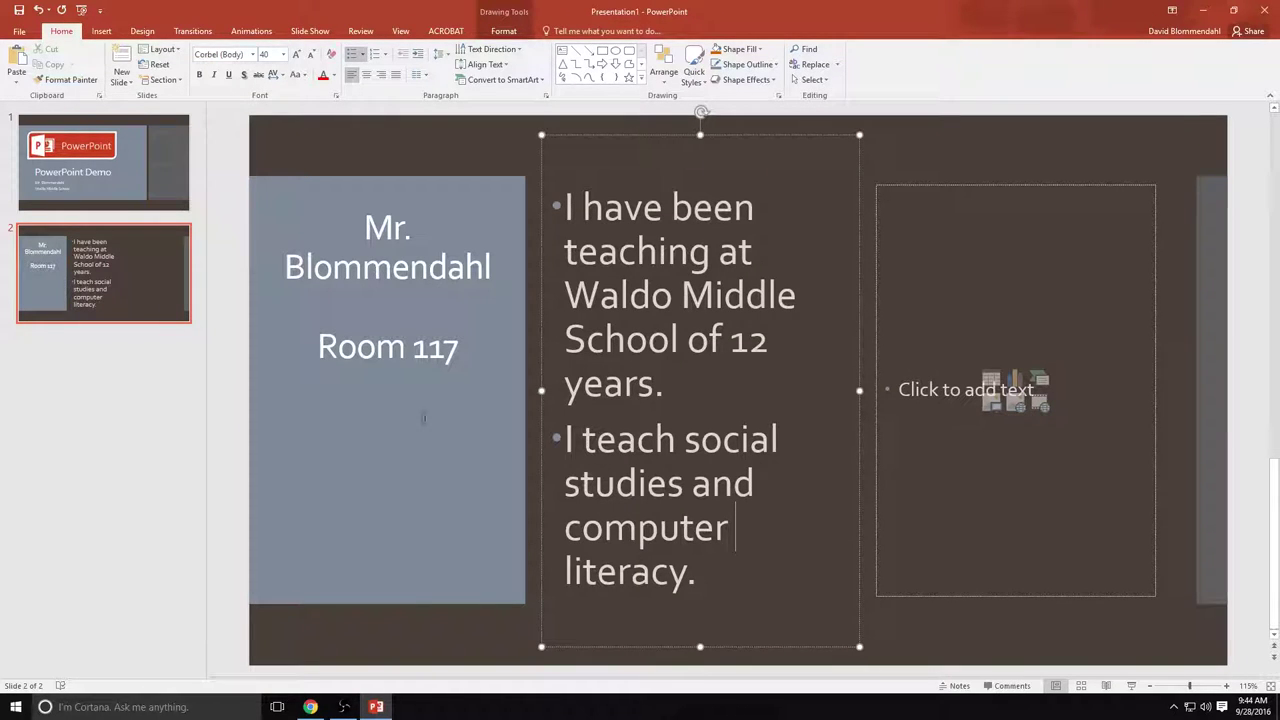
# Switch to Chrome, open the Waldo Middle School website, and save its school building photo to the Desktop as the JPEG "waldo"
pyautogui.click(310, 707)
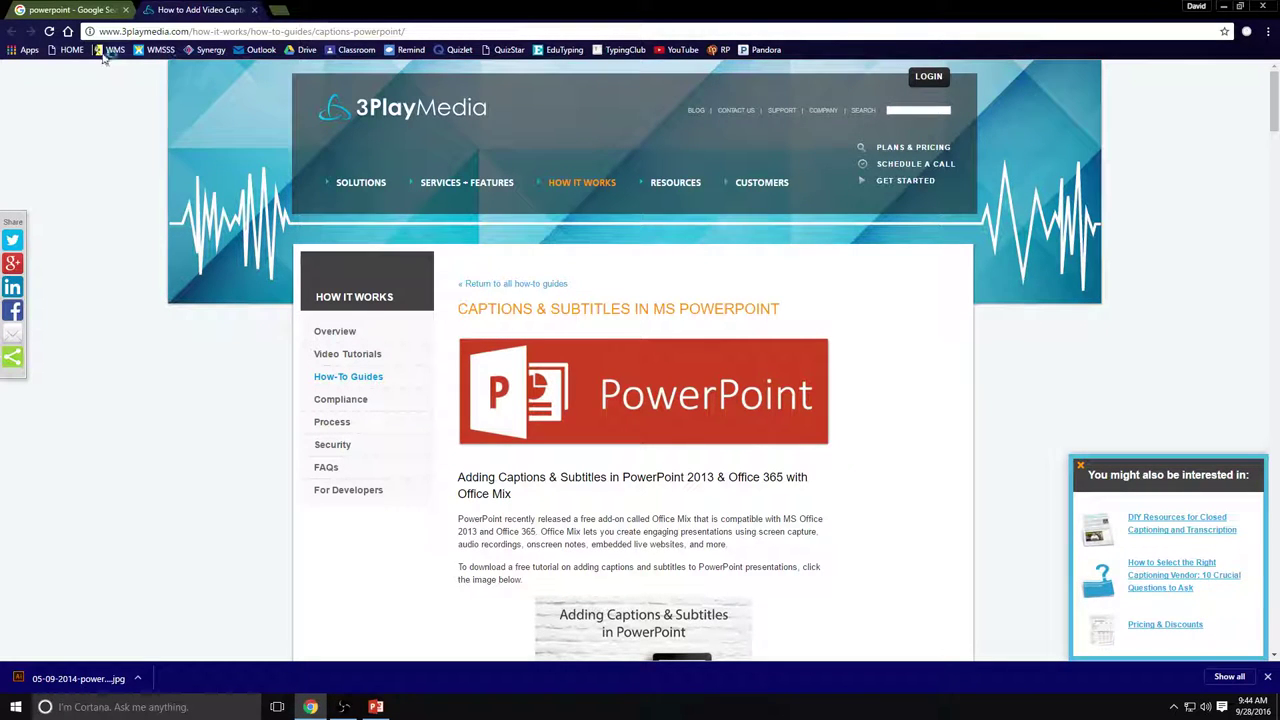
pyautogui.click(254, 9)
pyautogui.click(118, 50)
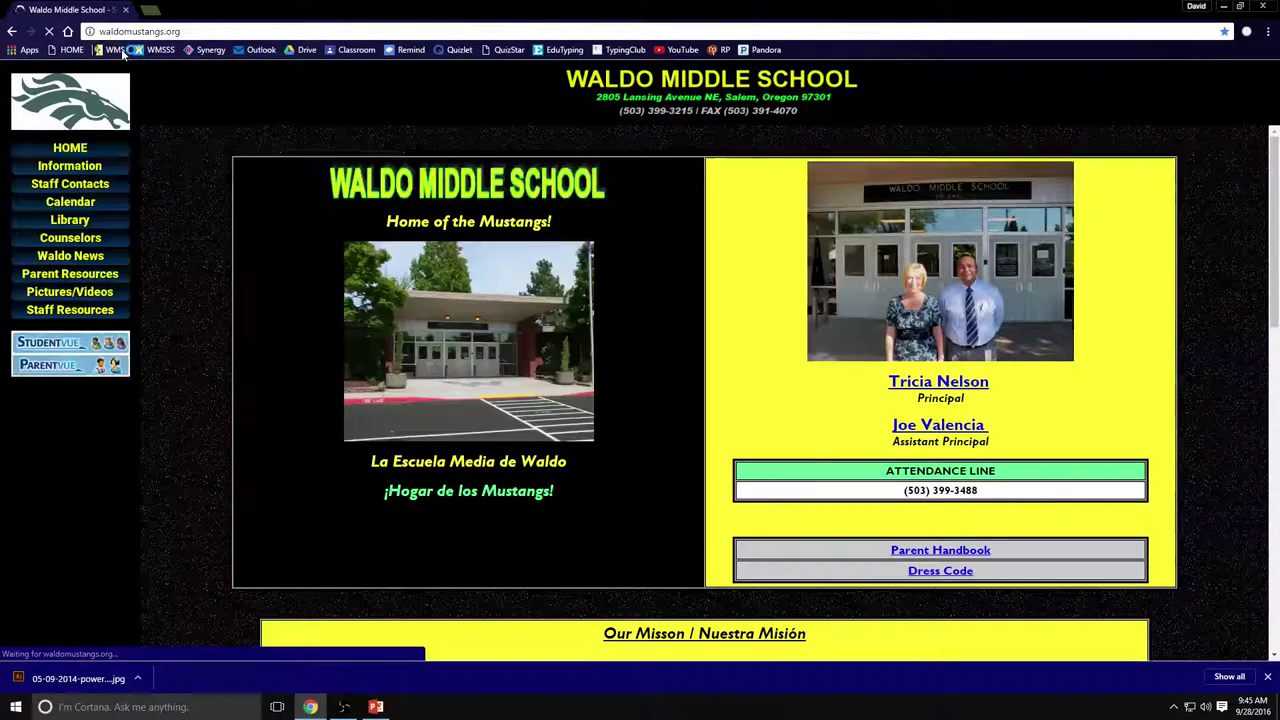
pyautogui.rightClick(453, 345)
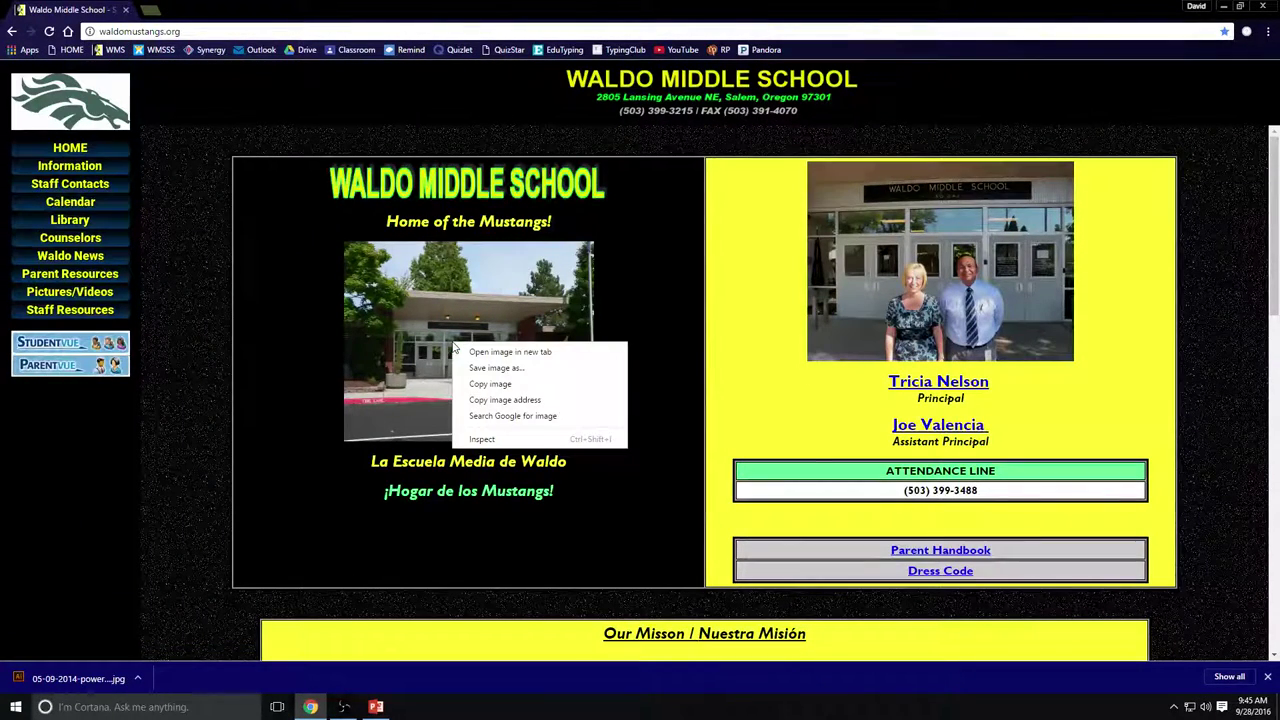
pyautogui.click(474, 368)
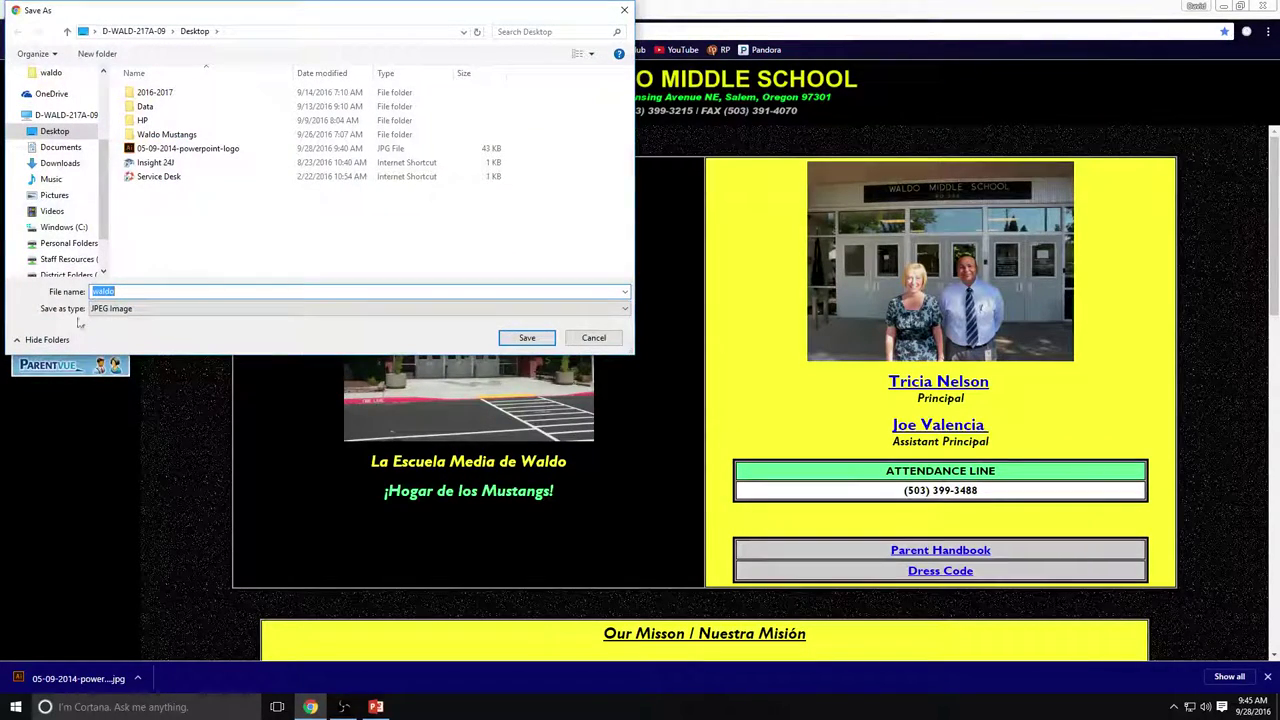
pyautogui.click(527, 338)
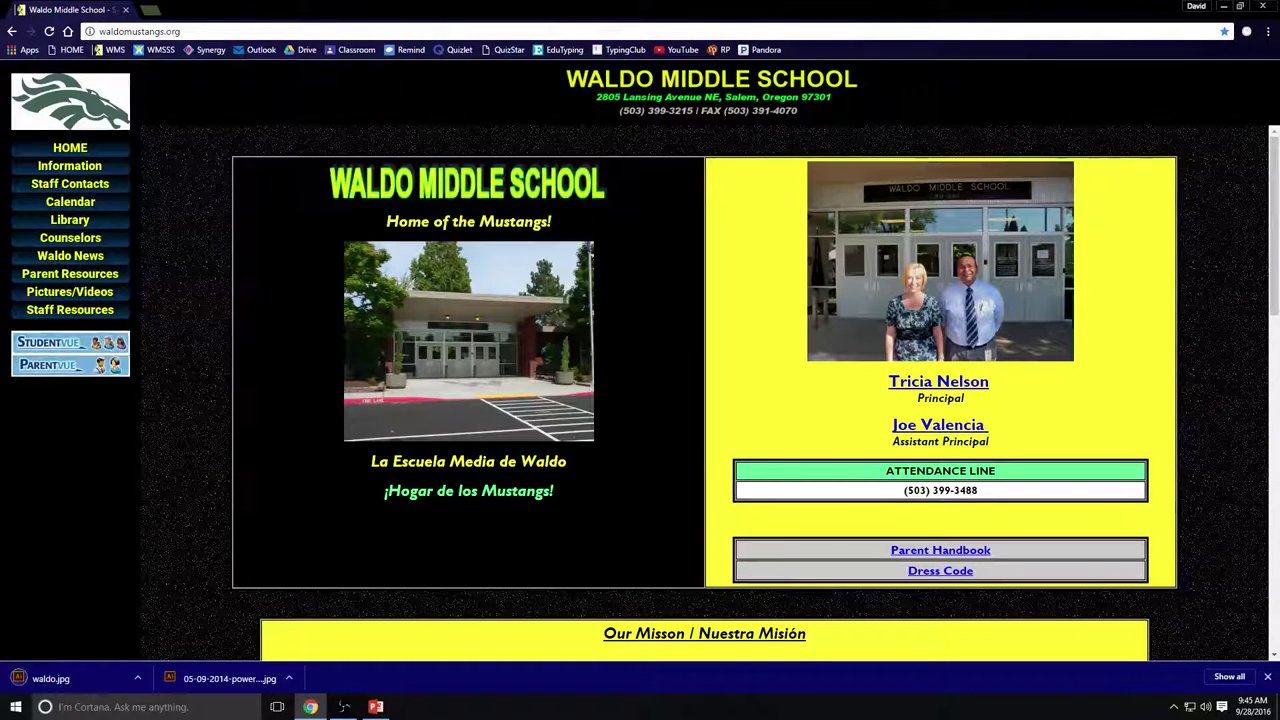
# Switch back to PowerPoint and insert the waldo picture from the Desktop into slide 2's empty content placeholder
pyautogui.click(374, 707)
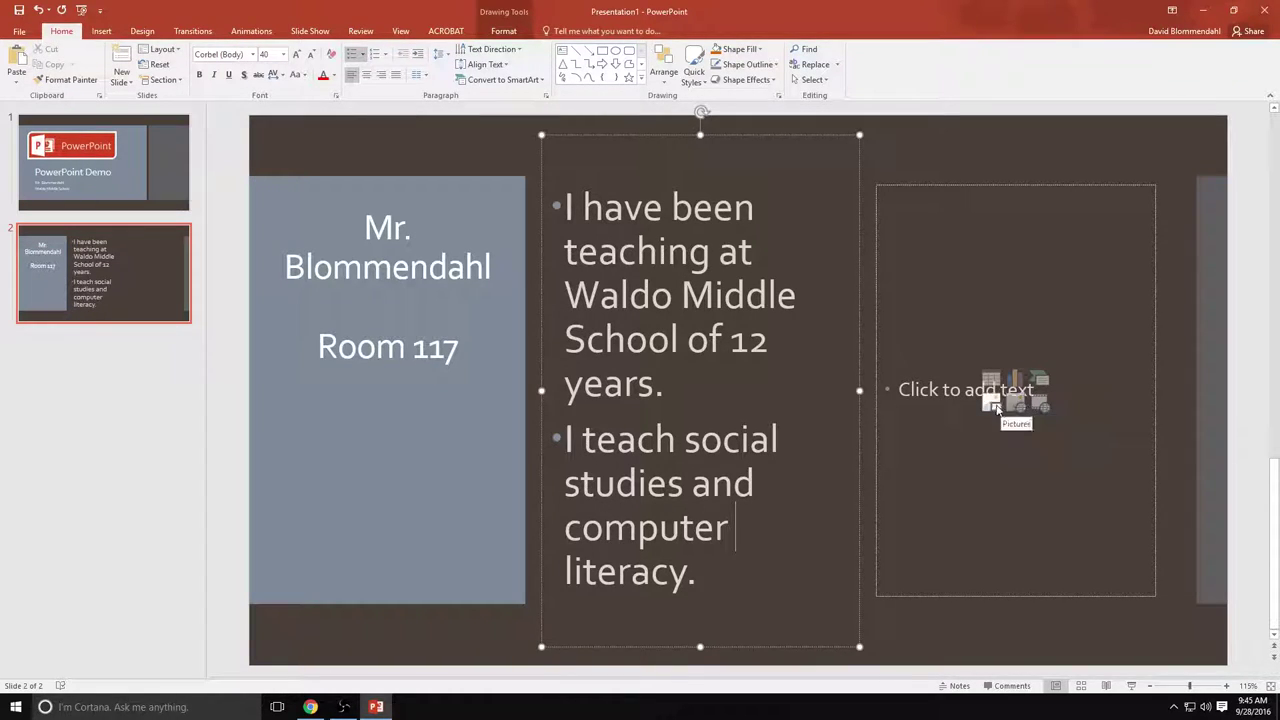
pyautogui.click(995, 408)
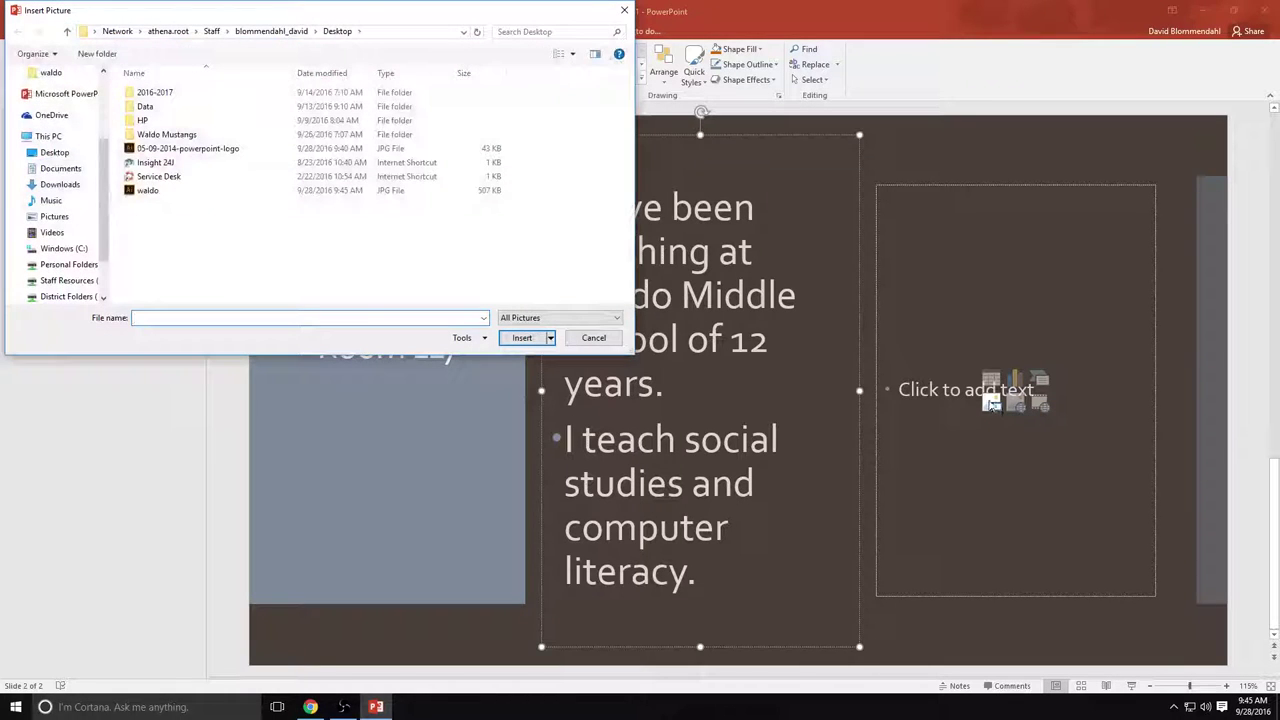
pyautogui.click(148, 190)
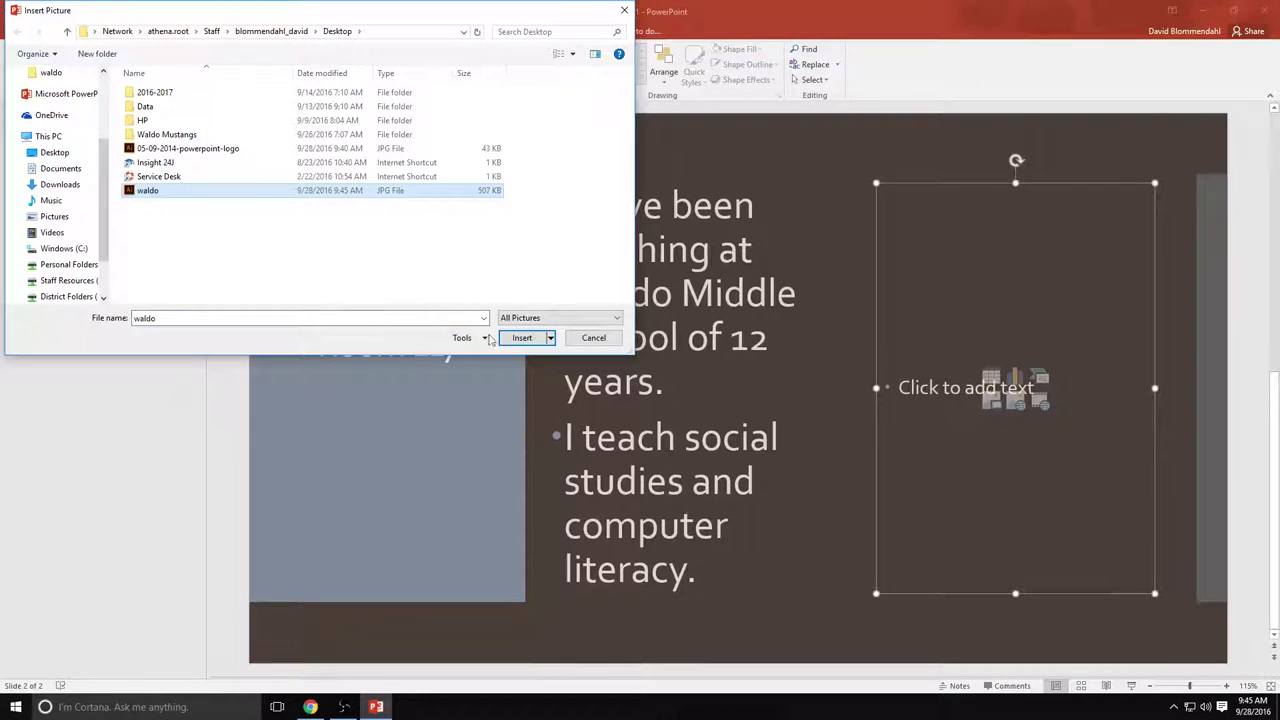
pyautogui.click(520, 338)
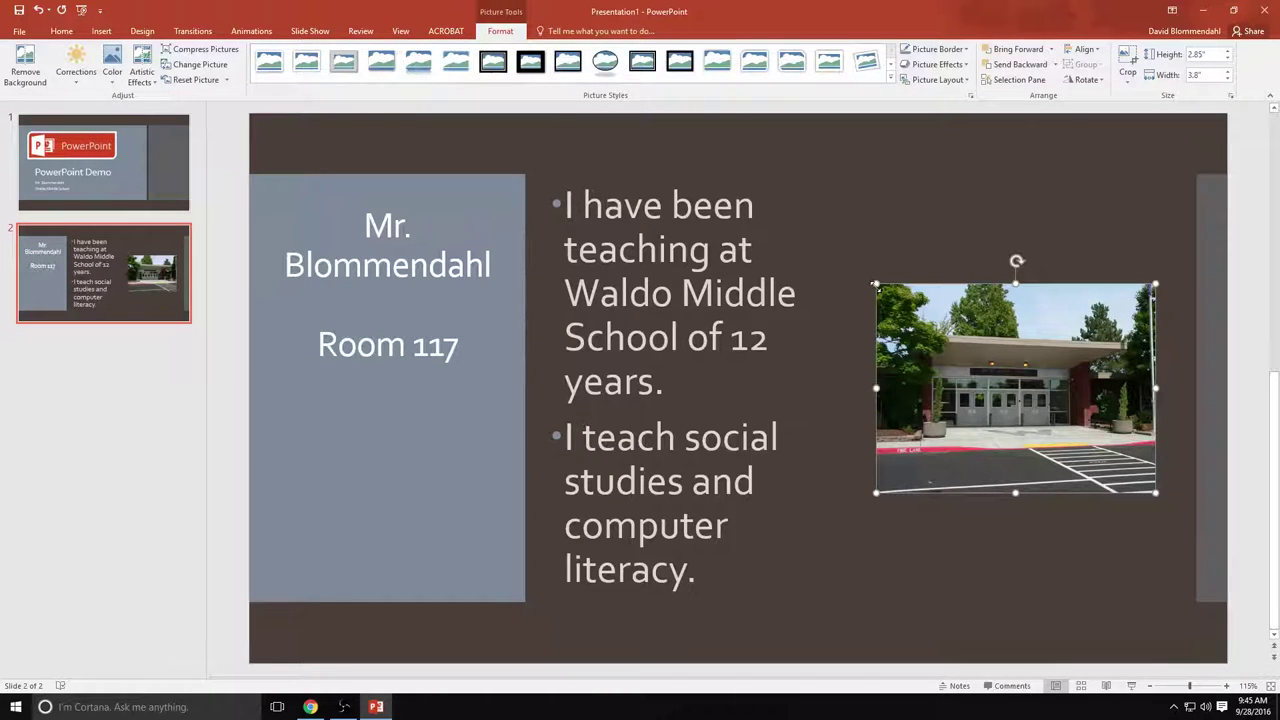
# Enlarge the school picture proportionally to about 3.88" by 5.17" and shift it slightly downward on the slide
pyautogui.moveTo(875, 284); pyautogui.dragTo(806, 231)
pyautogui.moveTo(1152, 491); pyautogui.dragTo(1186, 516)
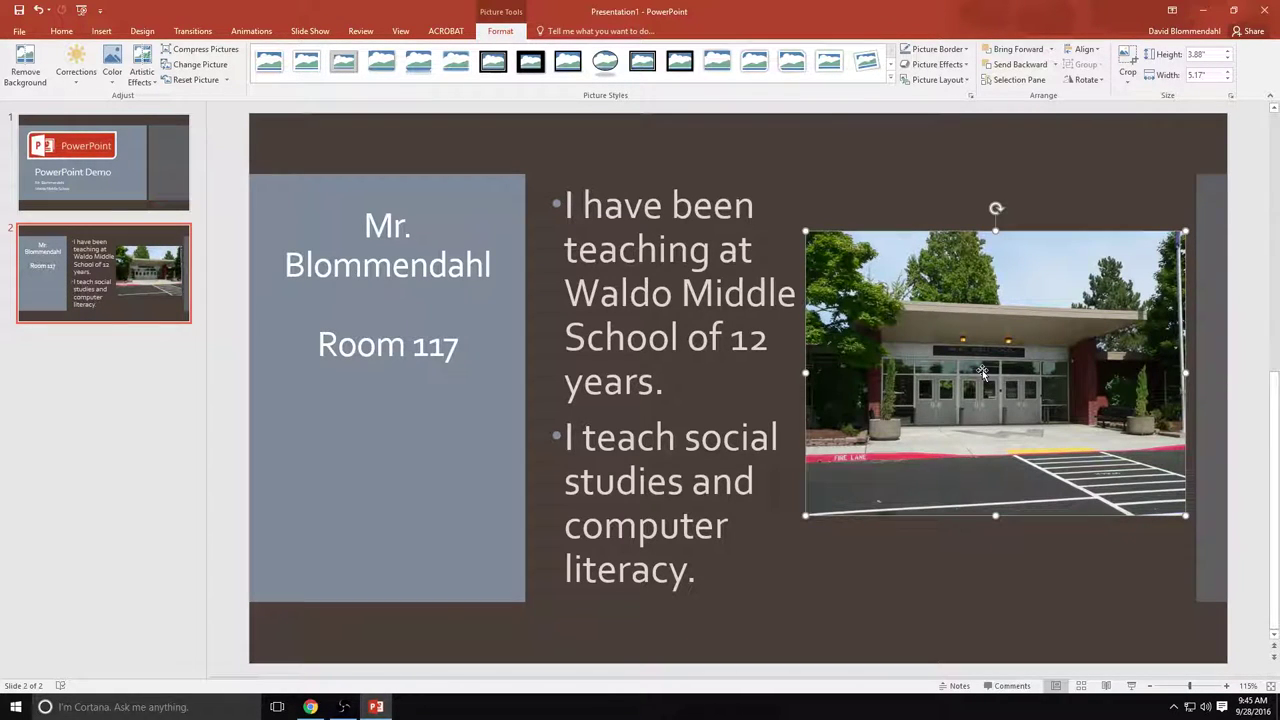
pyautogui.moveTo(983, 373)
pyautogui.mouseDown()
pyautogui.moveTo(988, 299)
pyautogui.moveTo(989, 470)
pyautogui.moveTo(979, 300)
pyautogui.moveTo(982, 400)
pyautogui.moveTo(983, 387)
pyautogui.mouseUp()
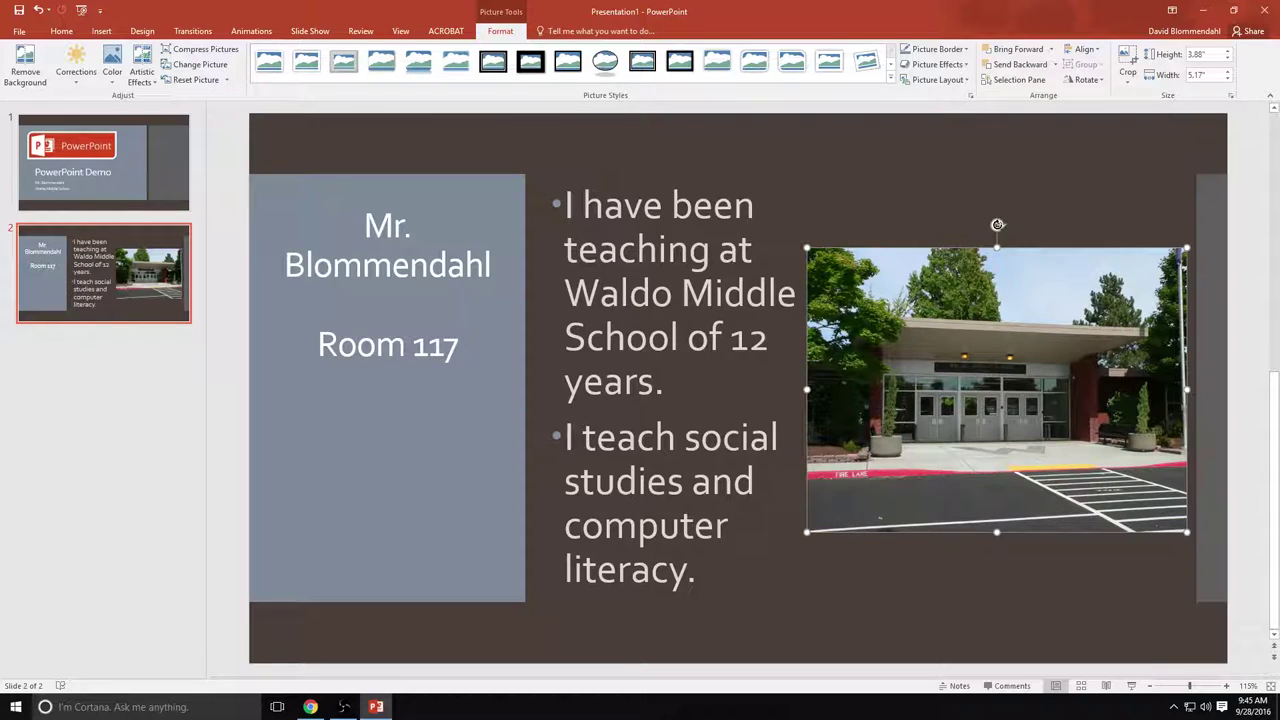
# Try rotating the school picture clockwise and turn it back upright
pyautogui.moveTo(997, 224); pyautogui.dragTo(1070, 296)
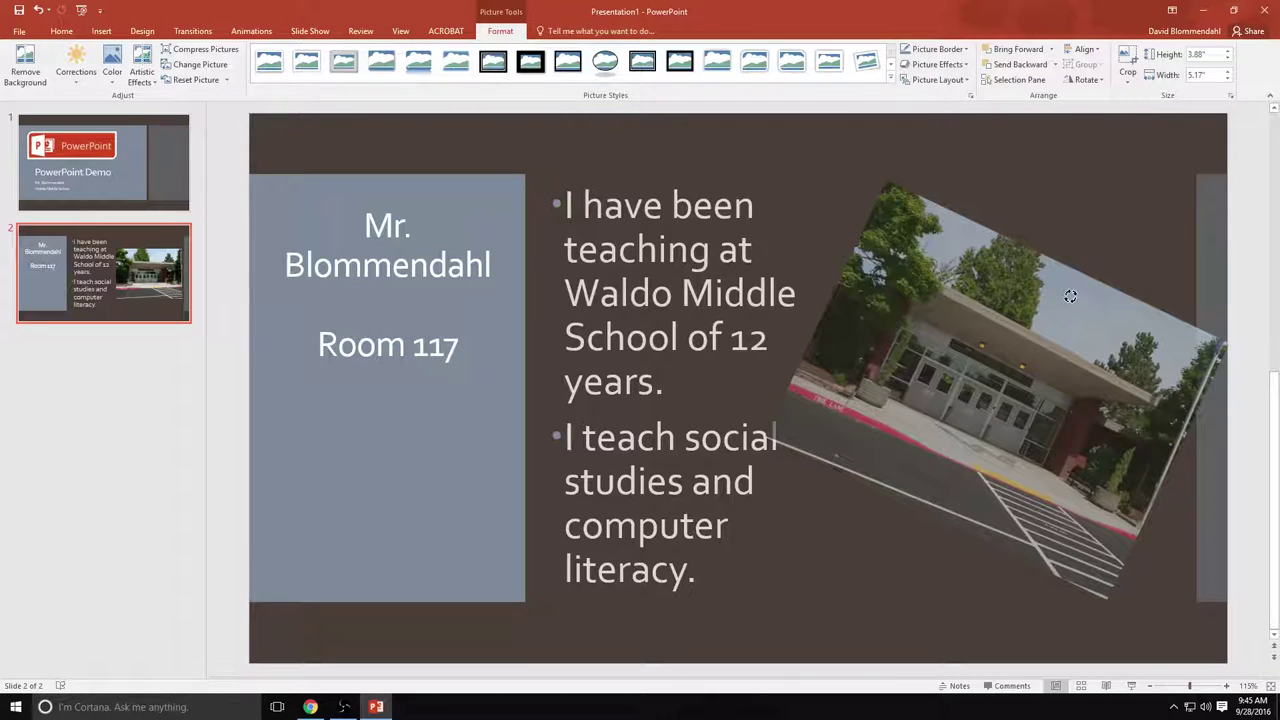
pyautogui.moveTo(1070, 296); pyautogui.dragTo(1000, 288)
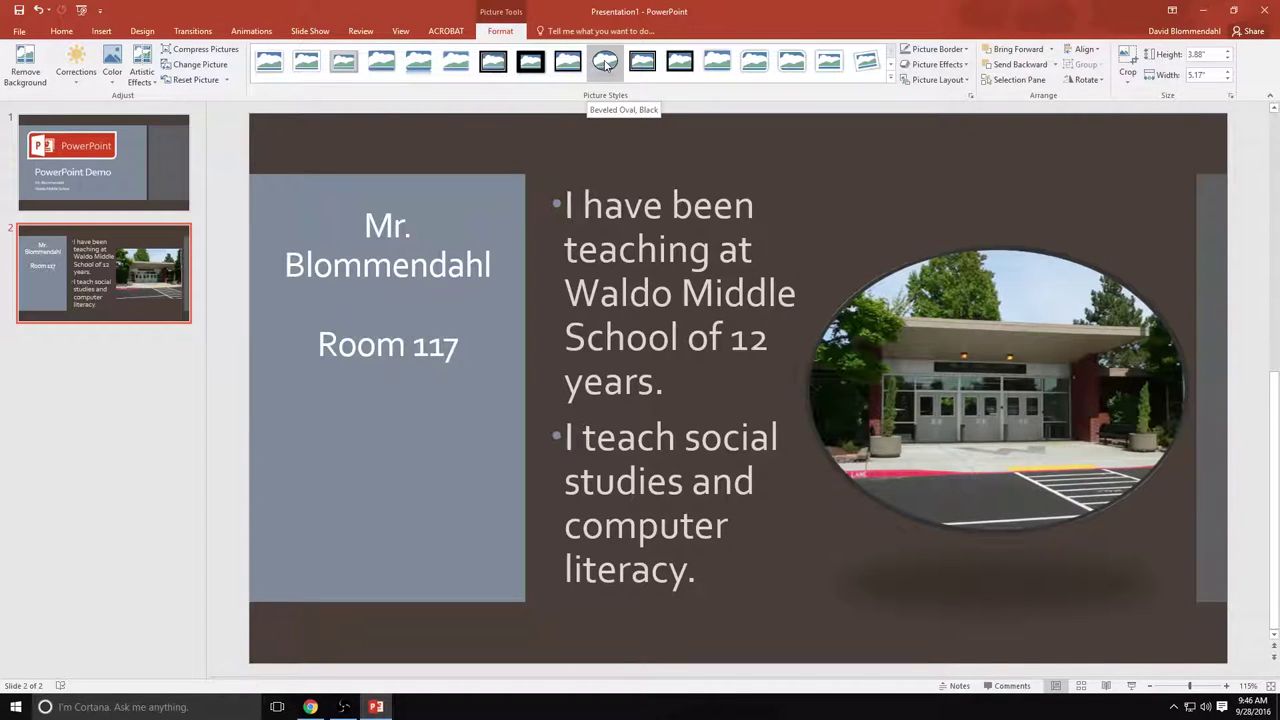
# Apply the Beveled Oval, Black picture style to the school picture and nudge it slightly toward the bullet text
pyautogui.click(605, 63)
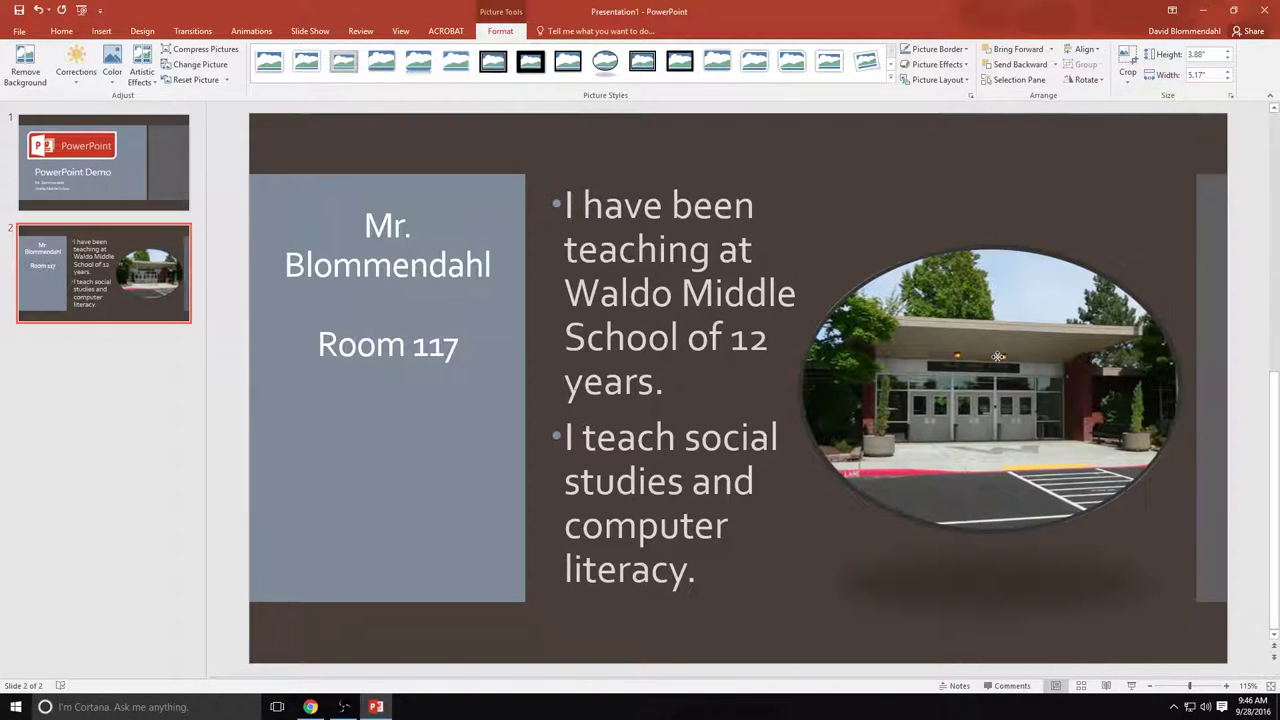
pyautogui.moveTo(1004, 357); pyautogui.dragTo(1000, 351)
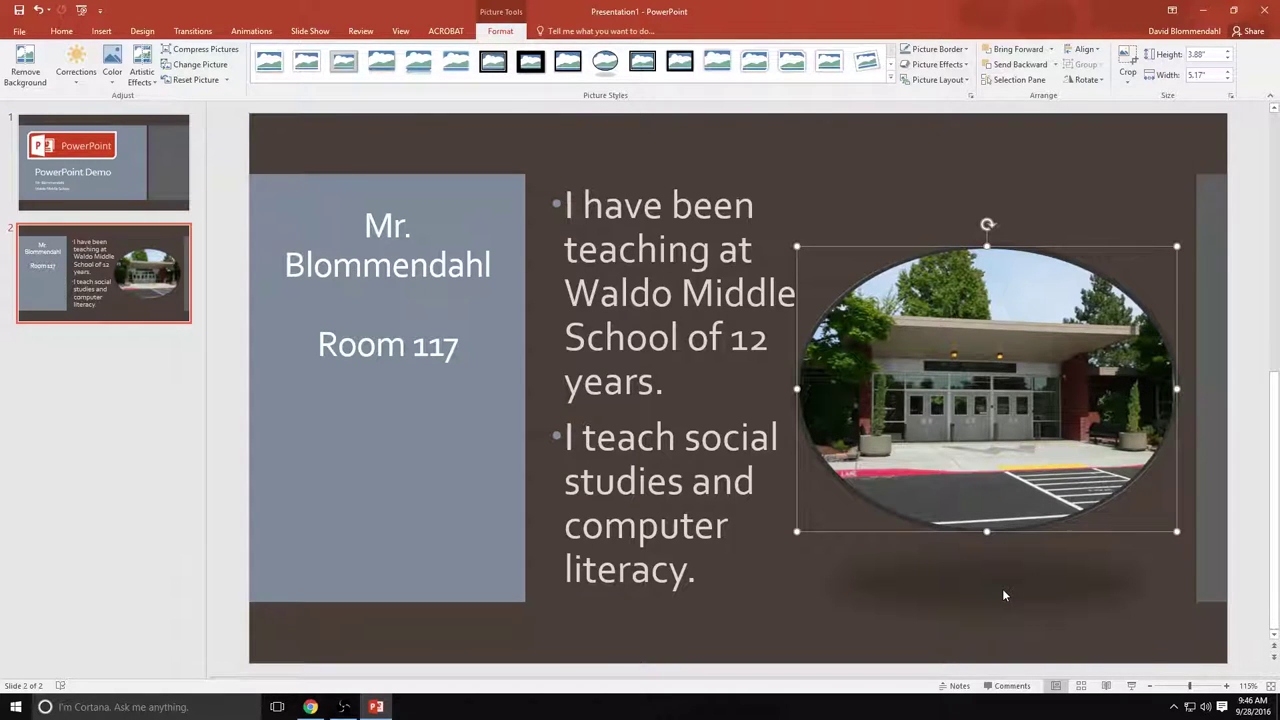
pyautogui.click(927, 610)
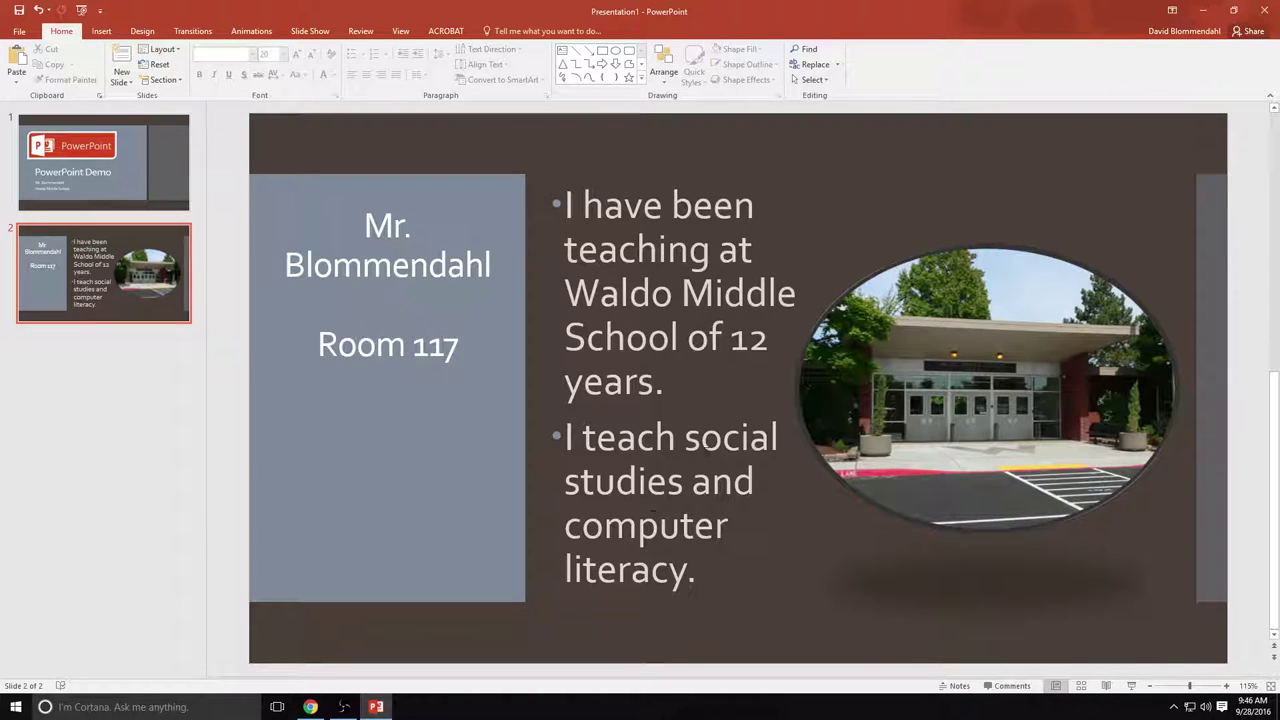
# Add a third slide after the introduction slide and give it the Comparison layout
pyautogui.click(102, 32)
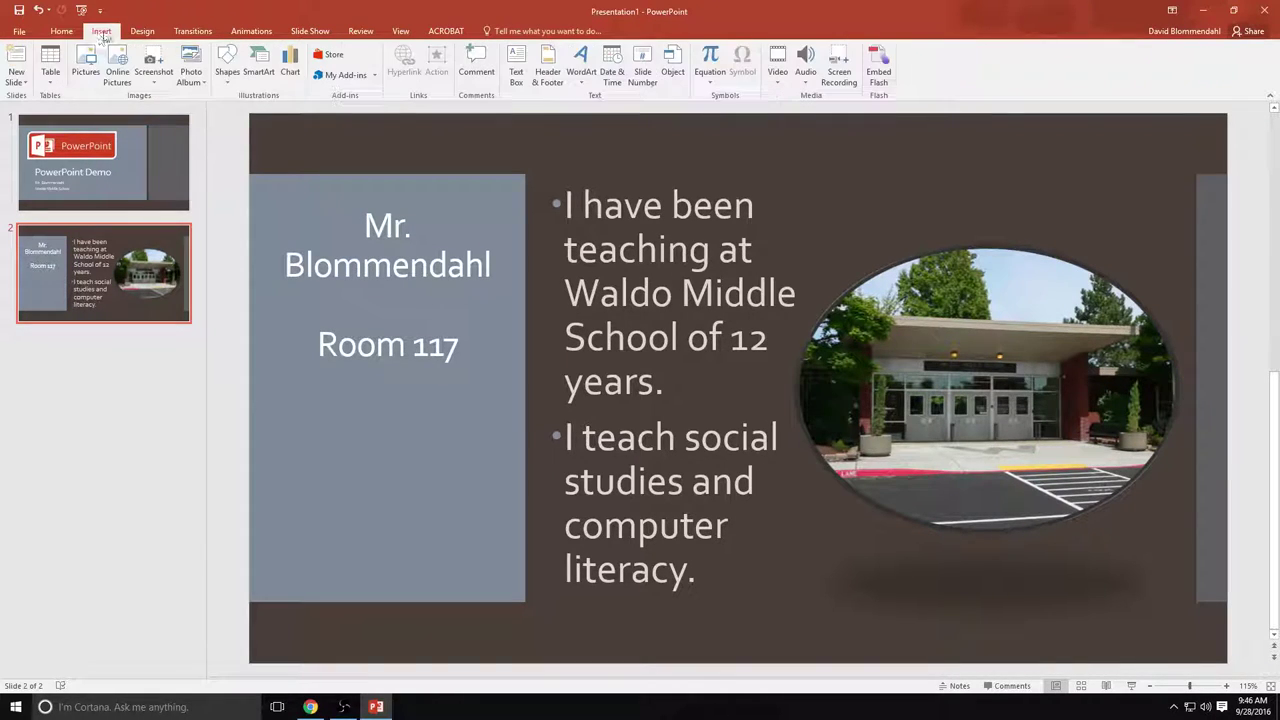
pyautogui.click(14, 62)
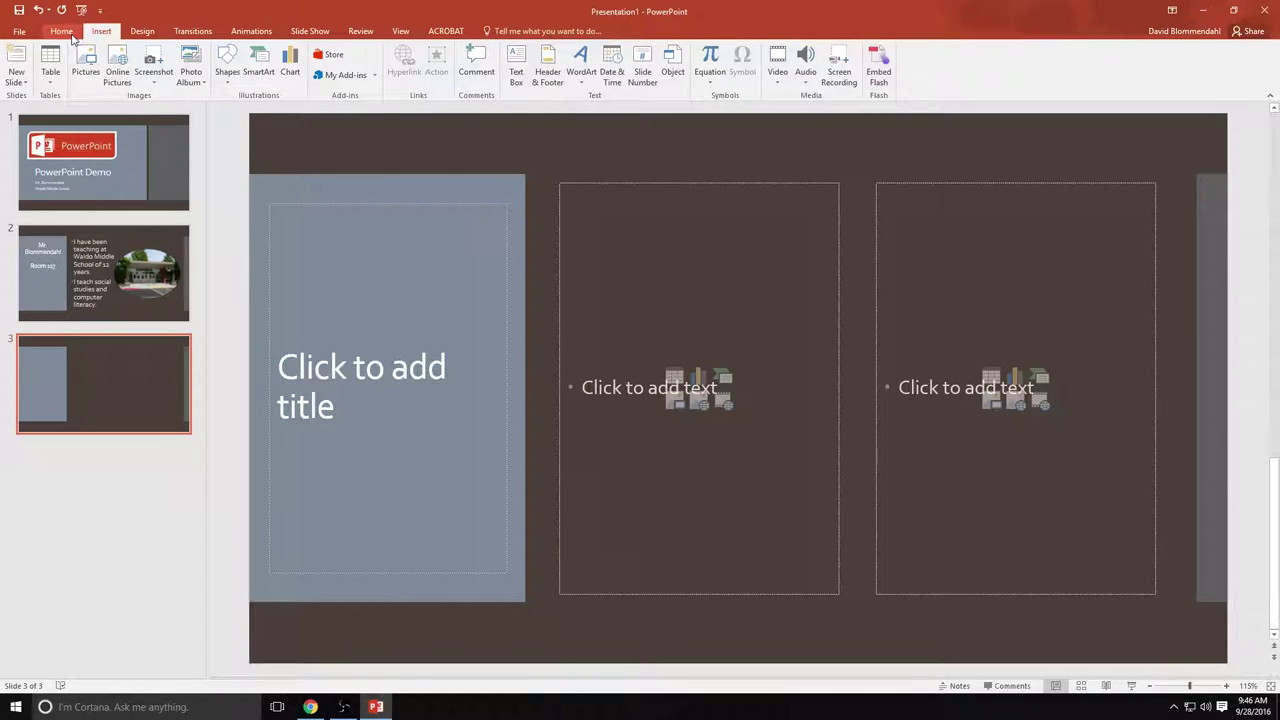
pyautogui.click(62, 32)
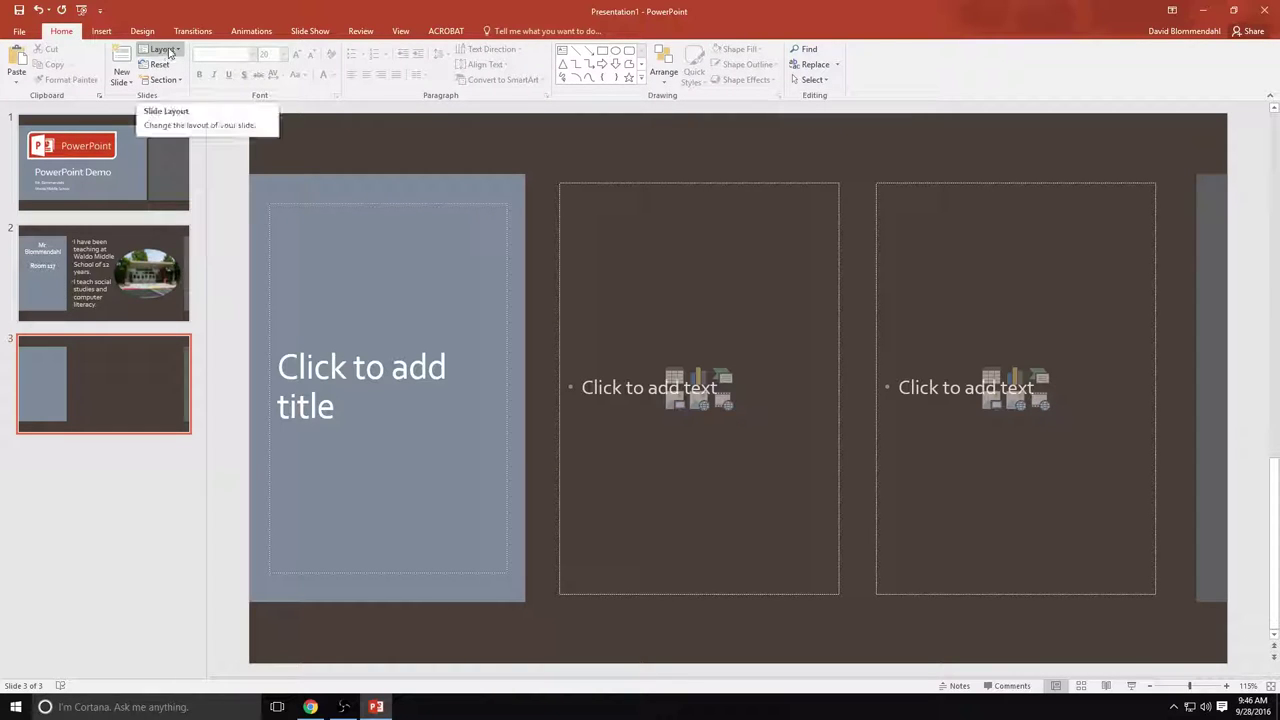
pyautogui.click(163, 49)
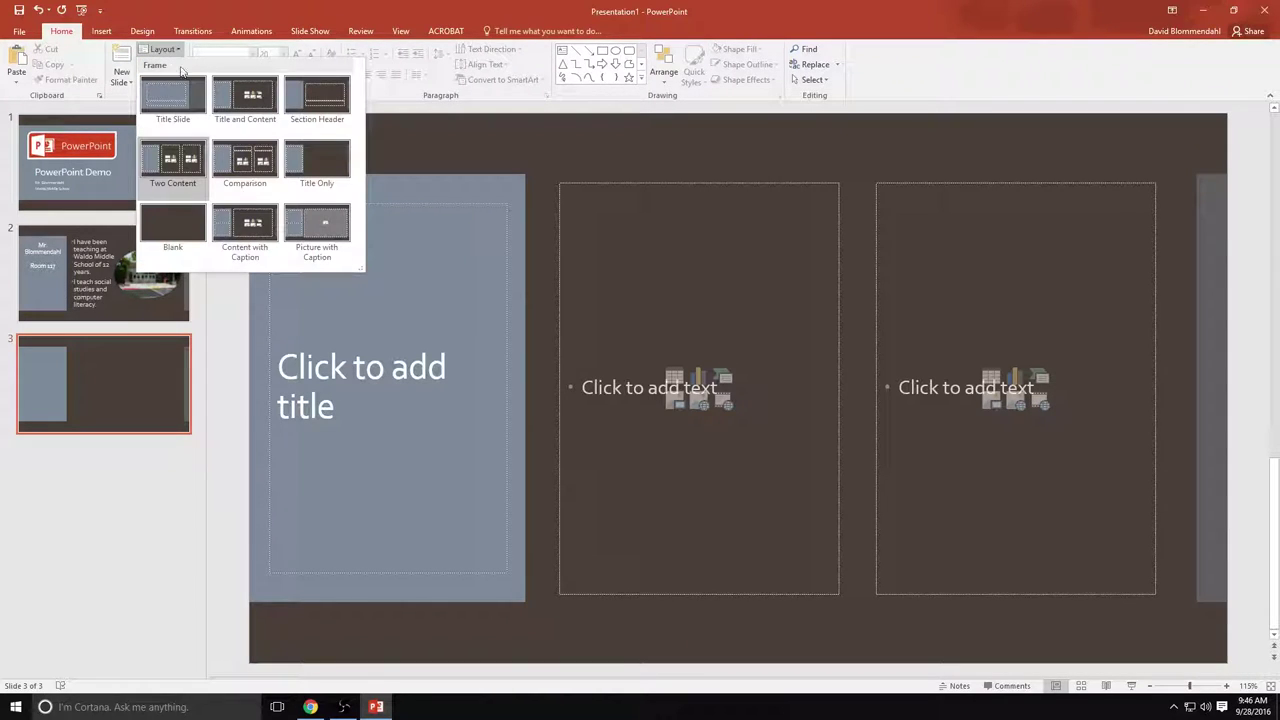
pyautogui.click(240, 162)
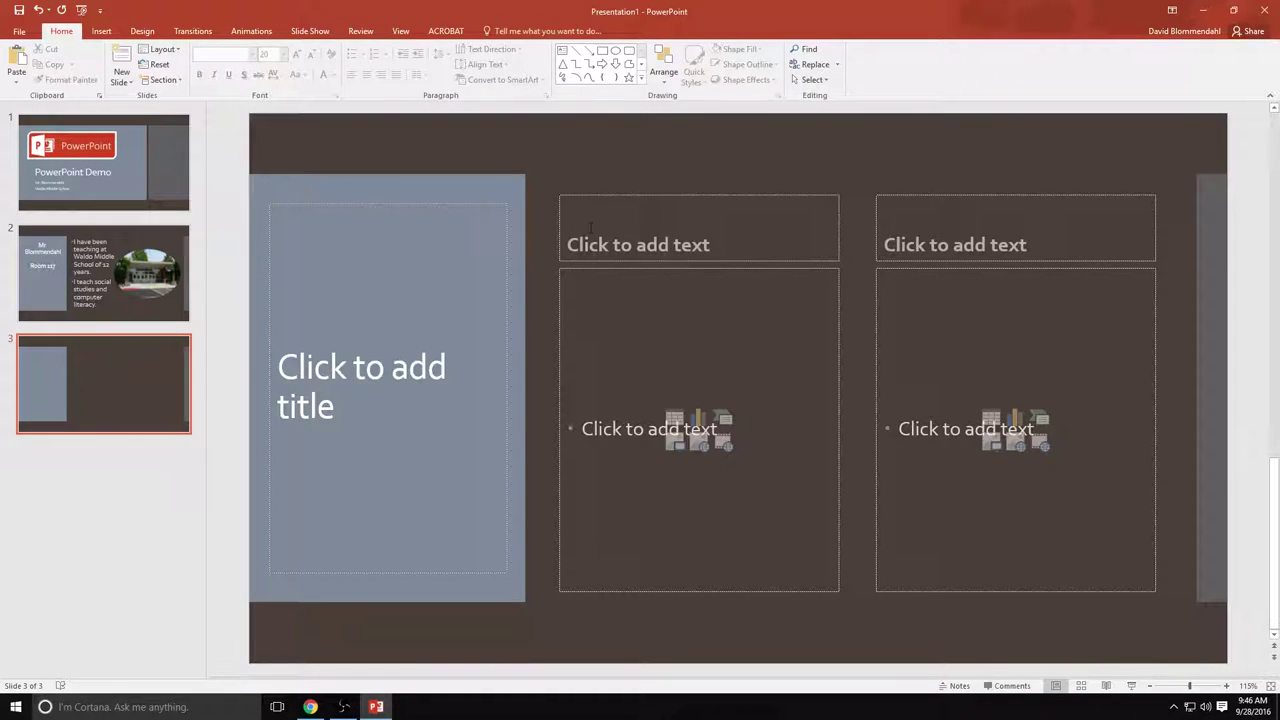
# Enter "I use YouTube videos to teach my classes." as slide 3's title
pyautogui.click(591, 228)
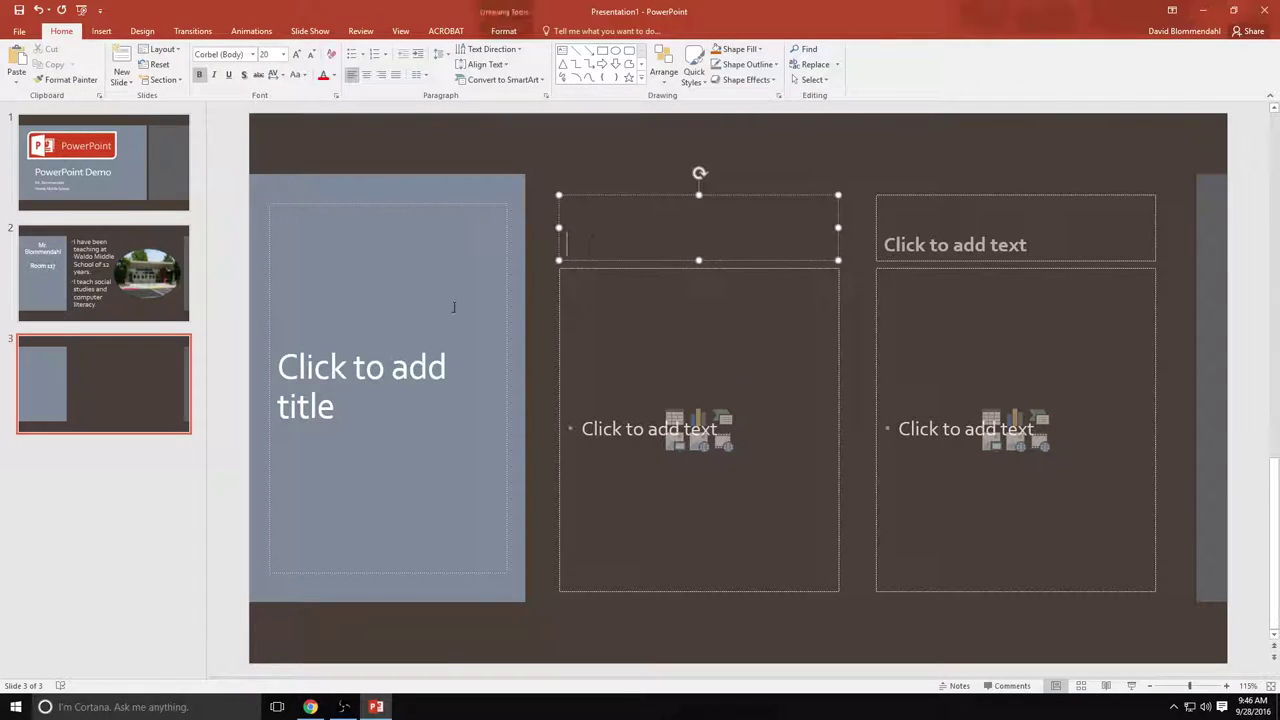
pyautogui.click(443, 349)
pyautogui.write('I use Yo')
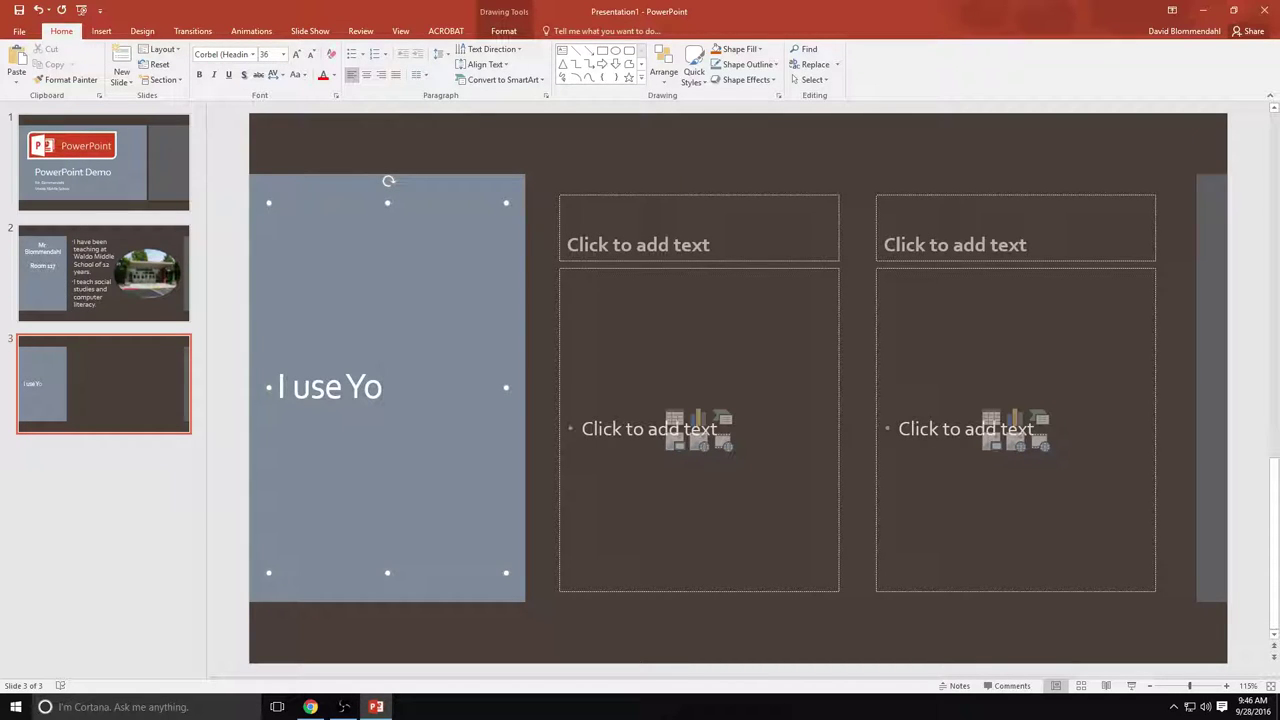
pyautogui.write('uTube')
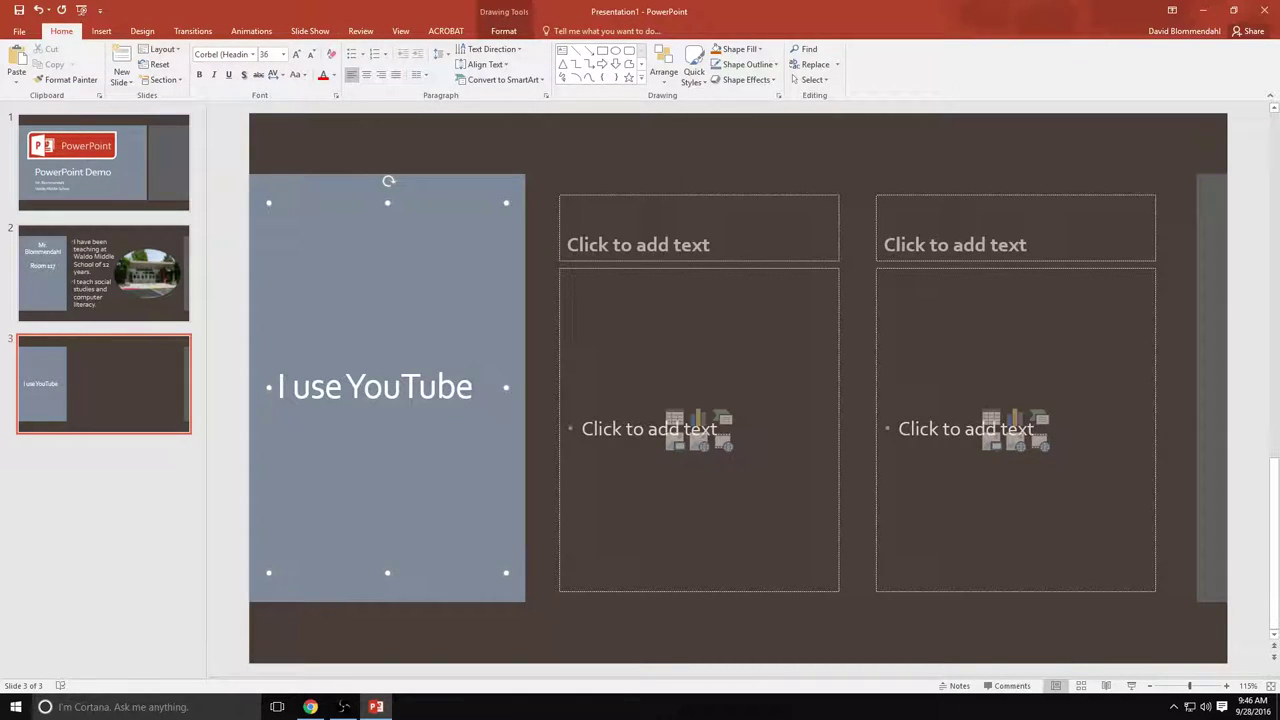
pyautogui.write(' videos')
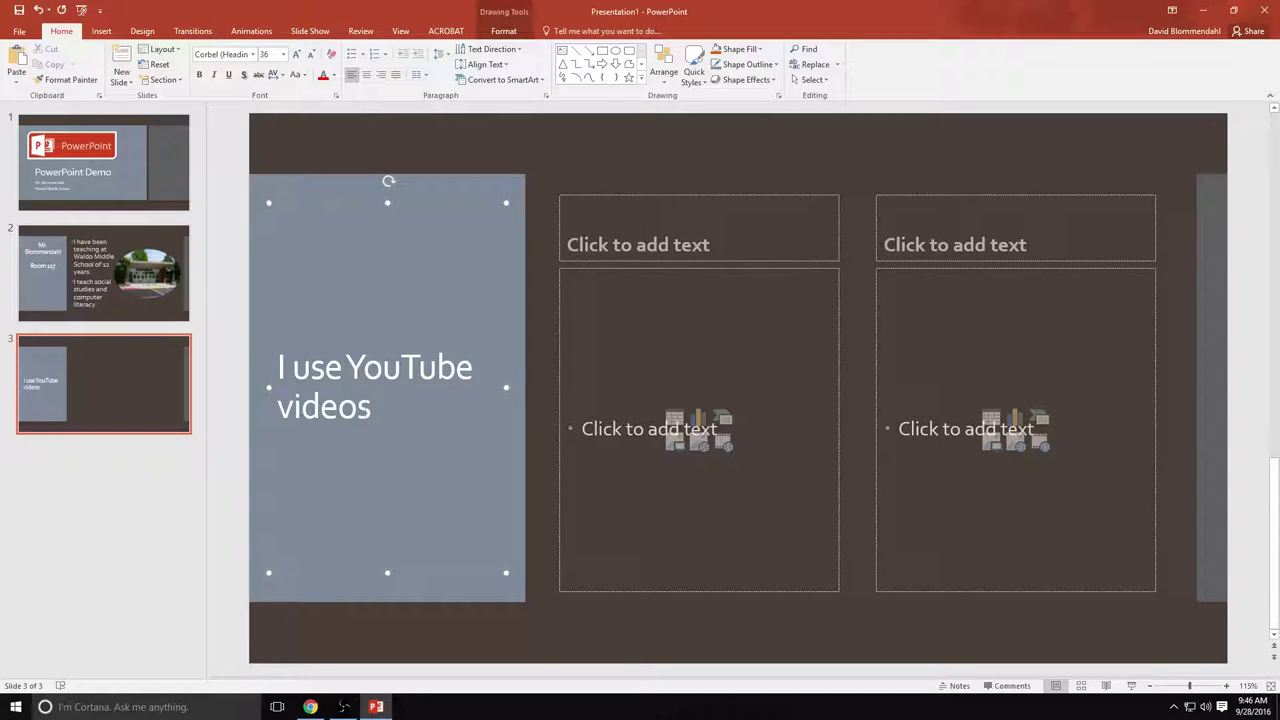
pyautogui.write(' to teach my')
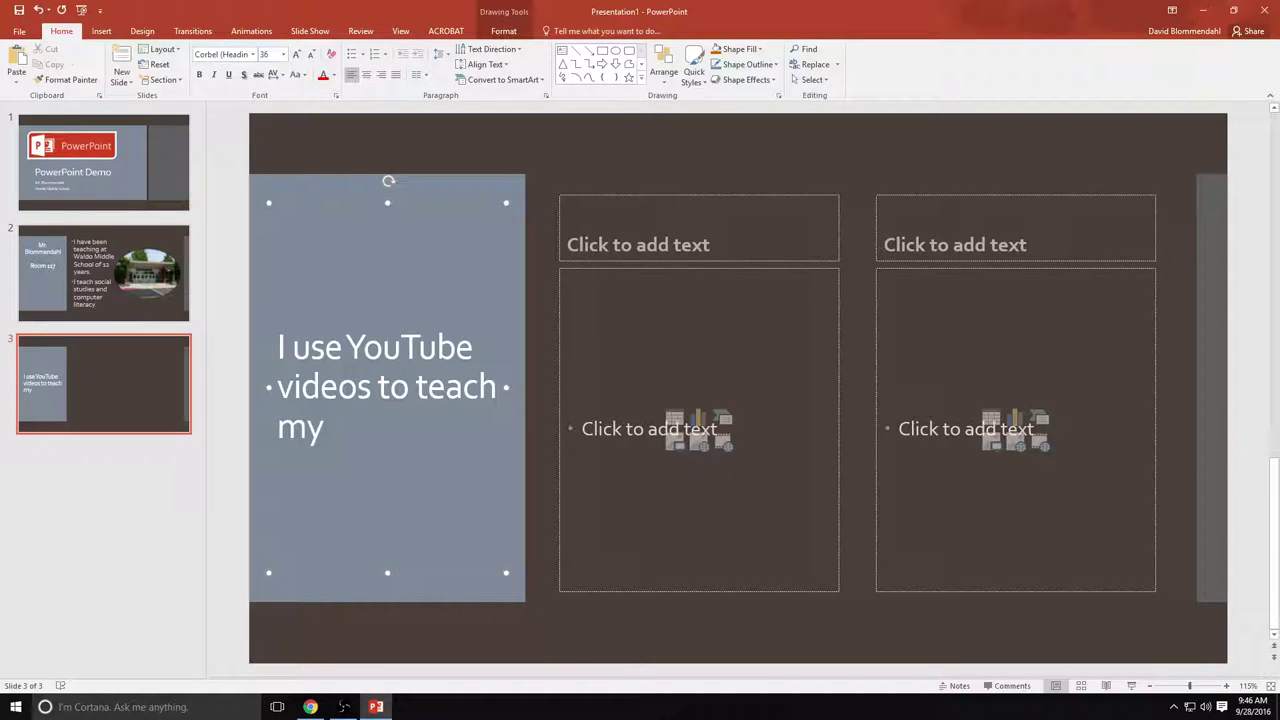
pyautogui.write(' classes.')
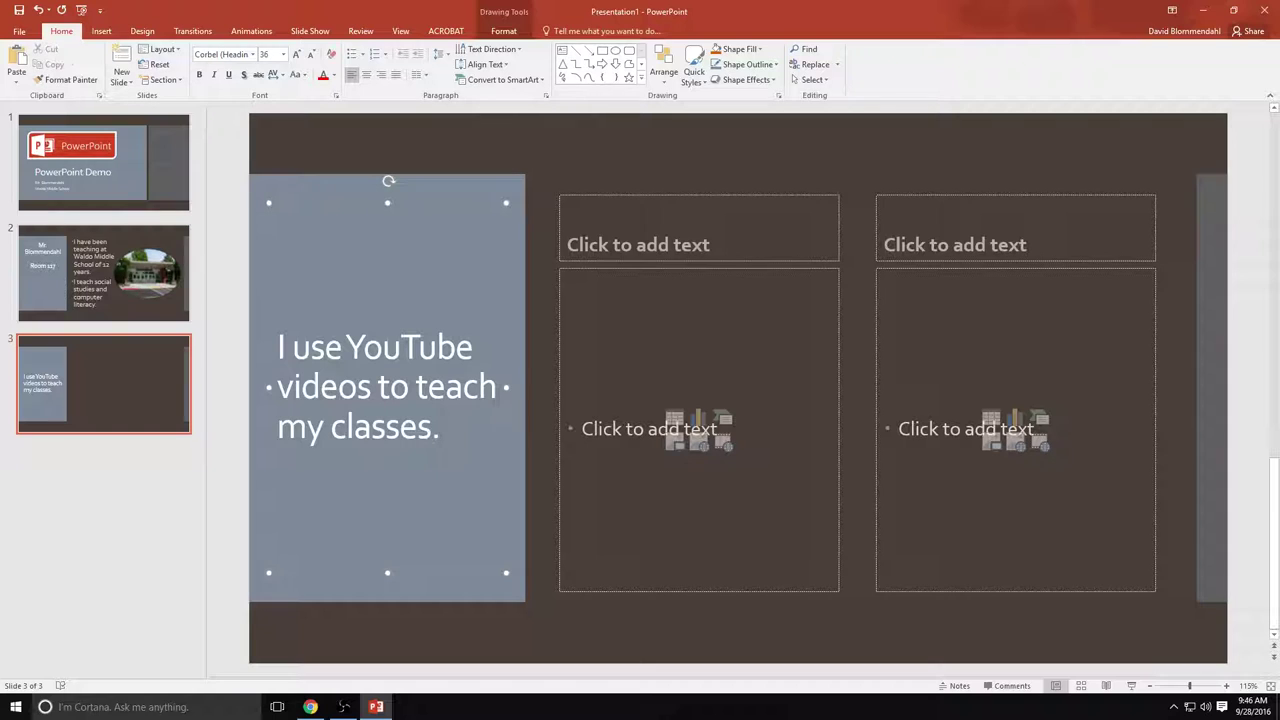
# Enter "You Tube Video #1" as the heading of the first comparison column
pyautogui.click(628, 252)
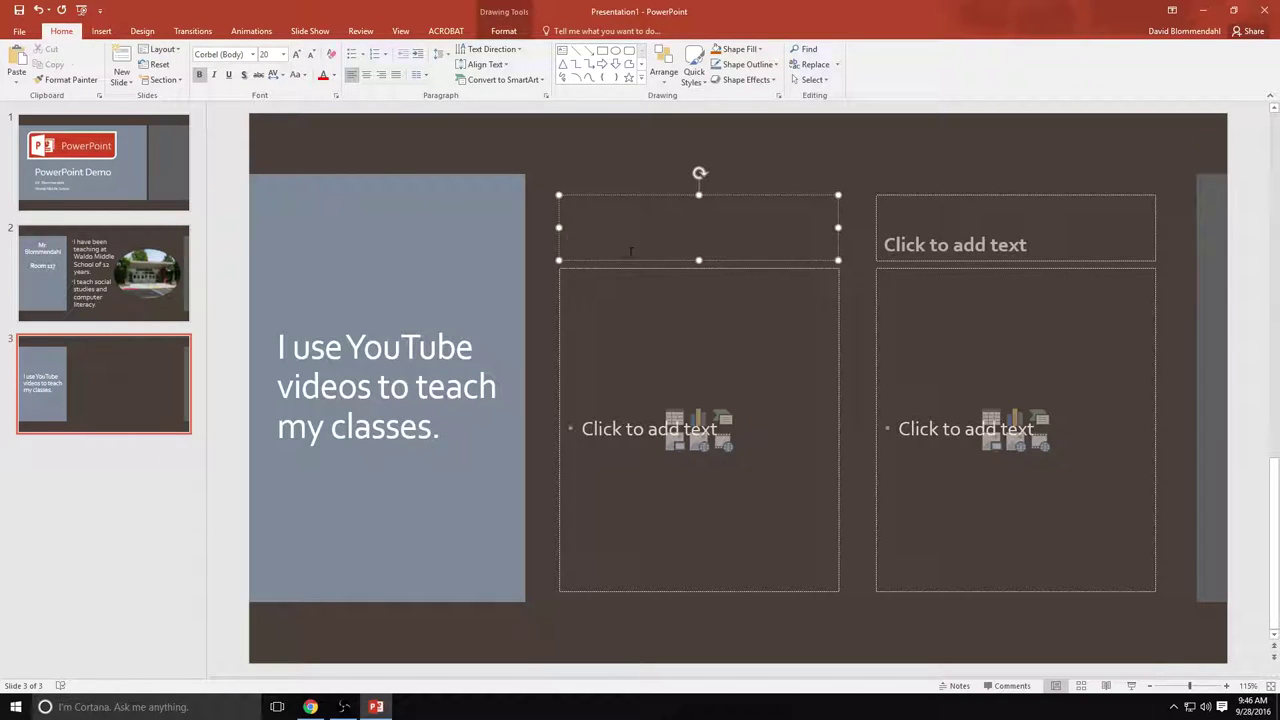
pyautogui.write('You Tube Video ')
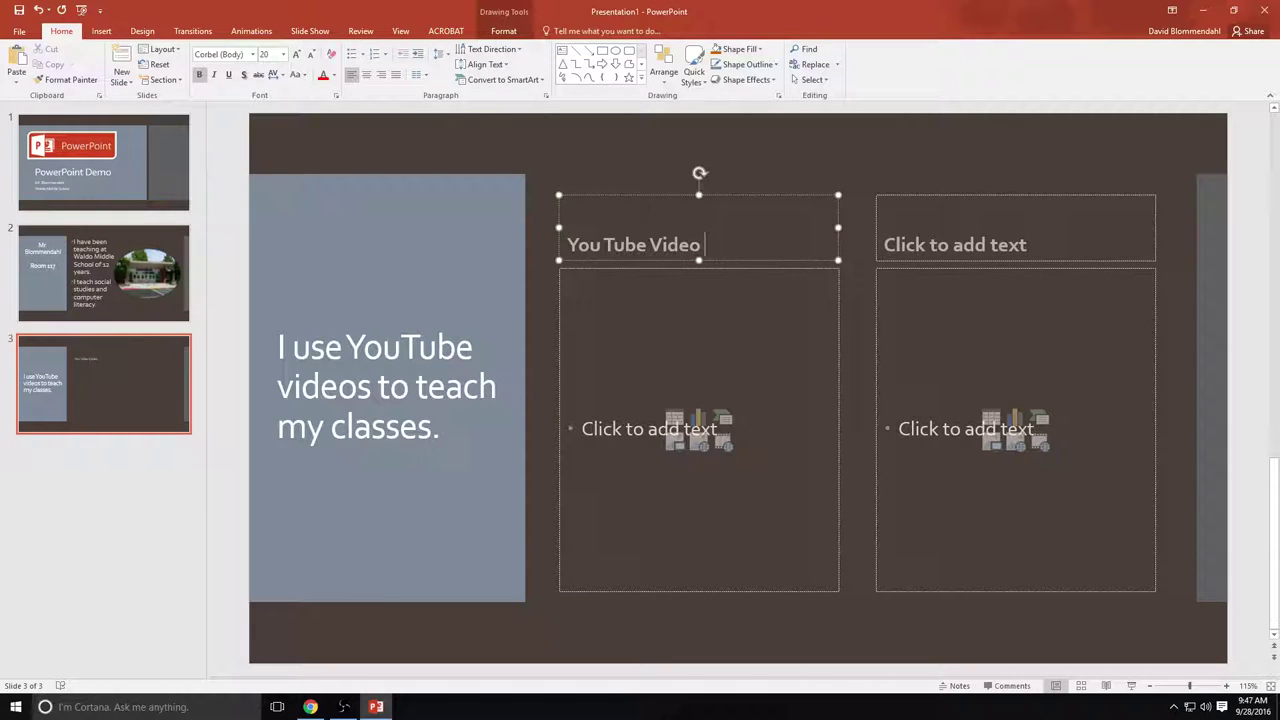
pyautogui.write('#1')
# Format the "You Tube Video #1" heading at size 32 with underline and italics
pyautogui.moveTo(730, 245); pyautogui.dragTo(566, 245)
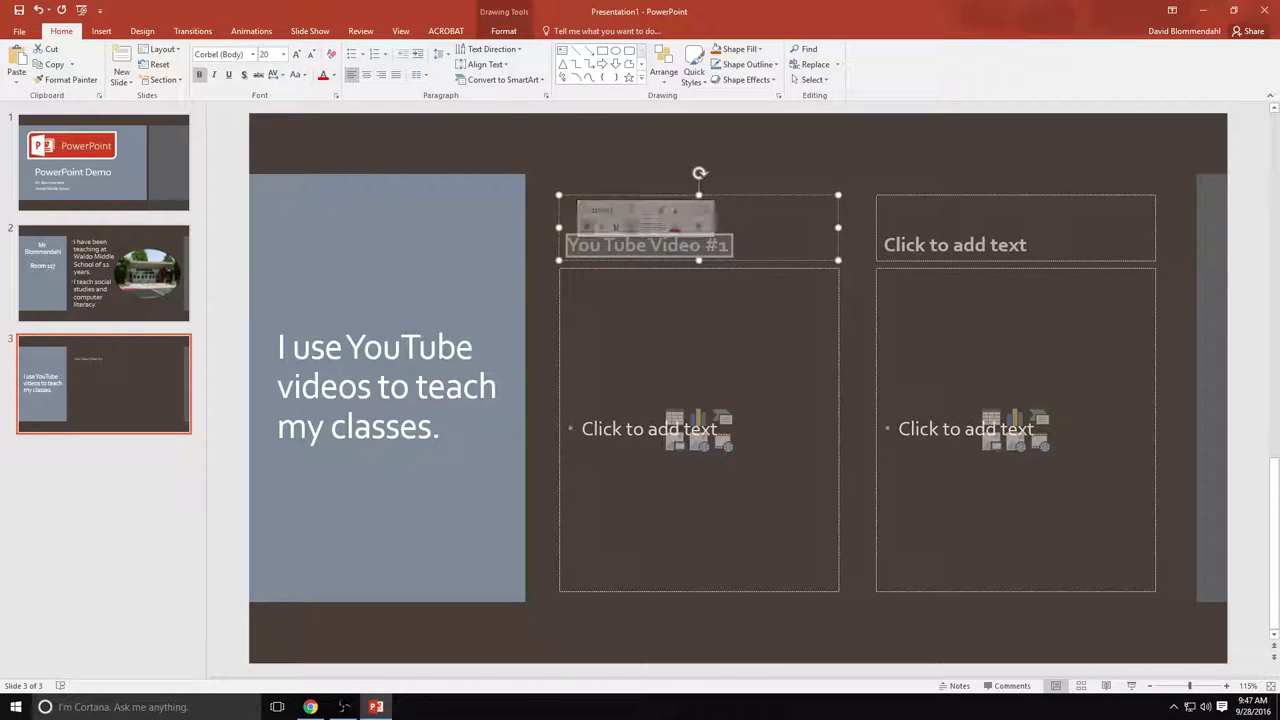
pyautogui.rightClick(610, 254)
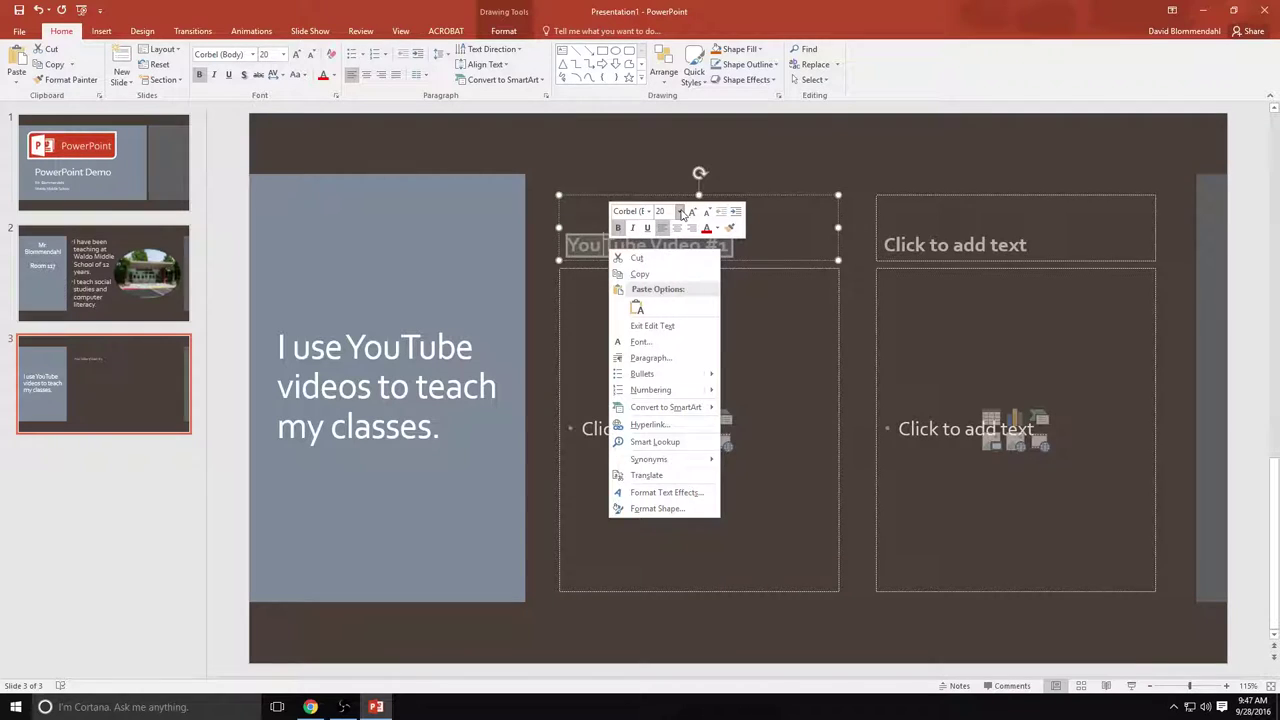
pyautogui.click(680, 212)
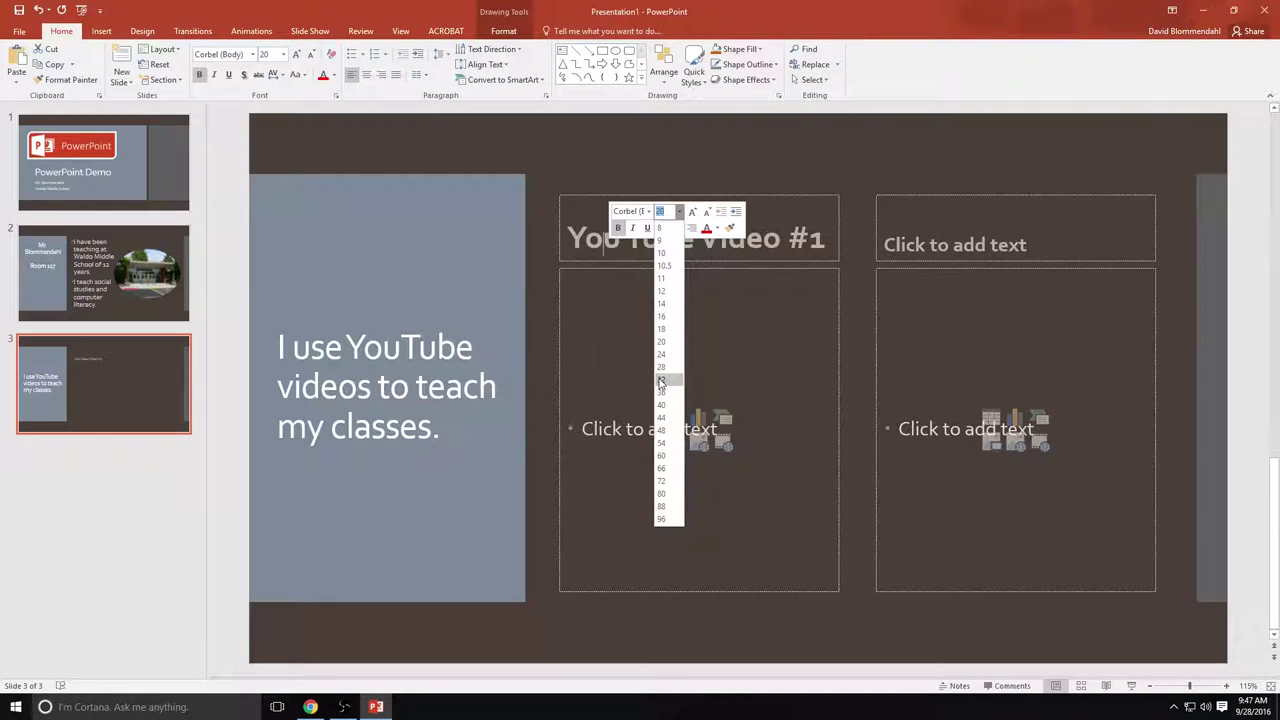
pyautogui.click(661, 380)
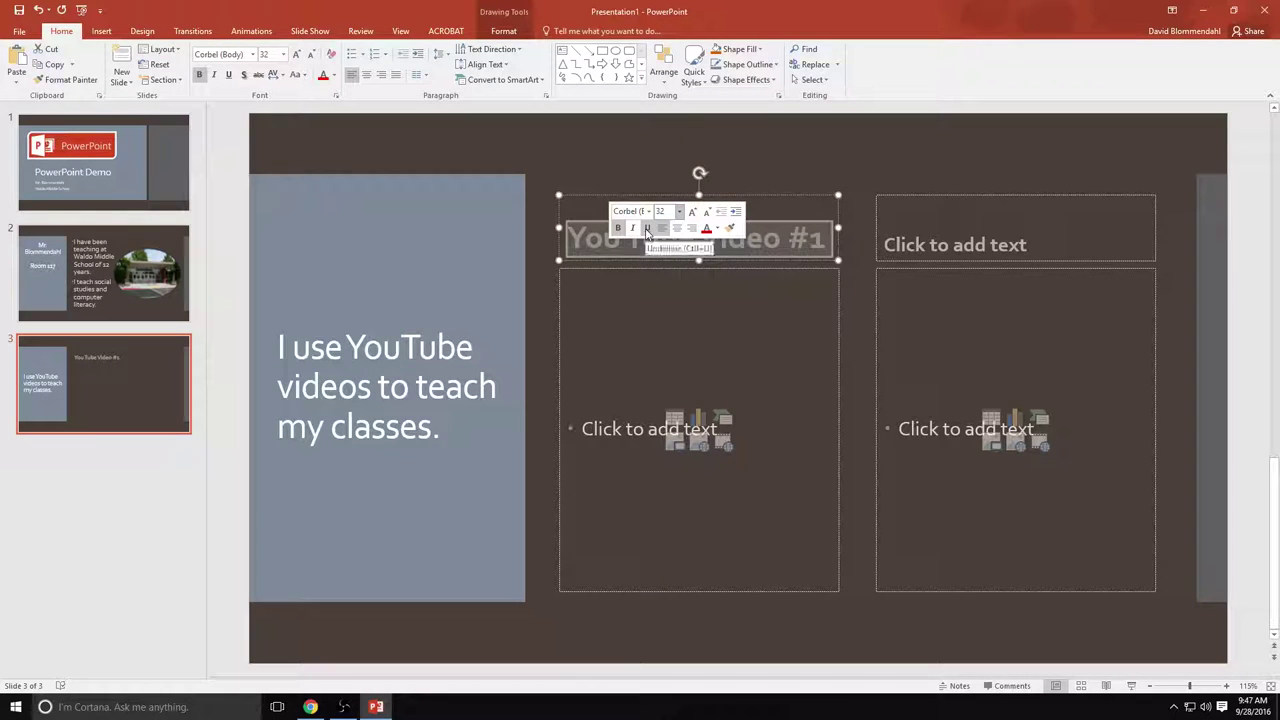
pyautogui.click(647, 228)
pyautogui.click(632, 228)
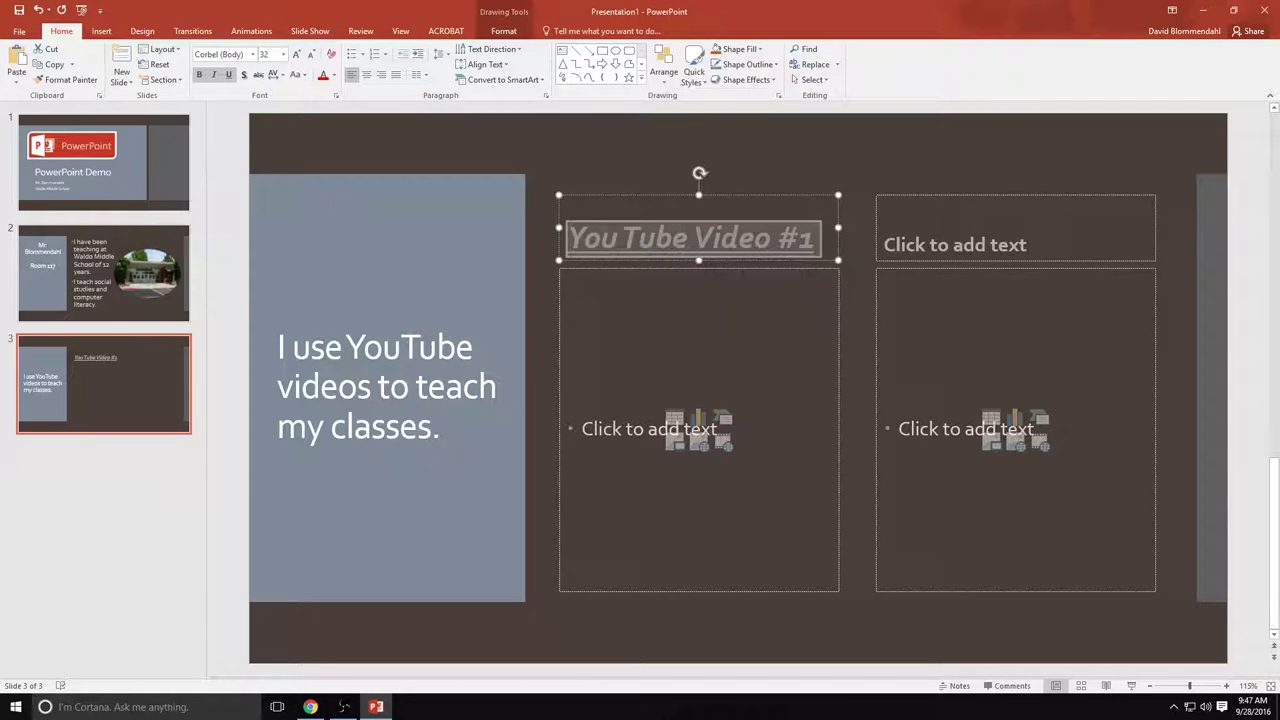
# Enter "YouTube Video #2" as the heading of the second comparison column
pyautogui.click(922, 237)
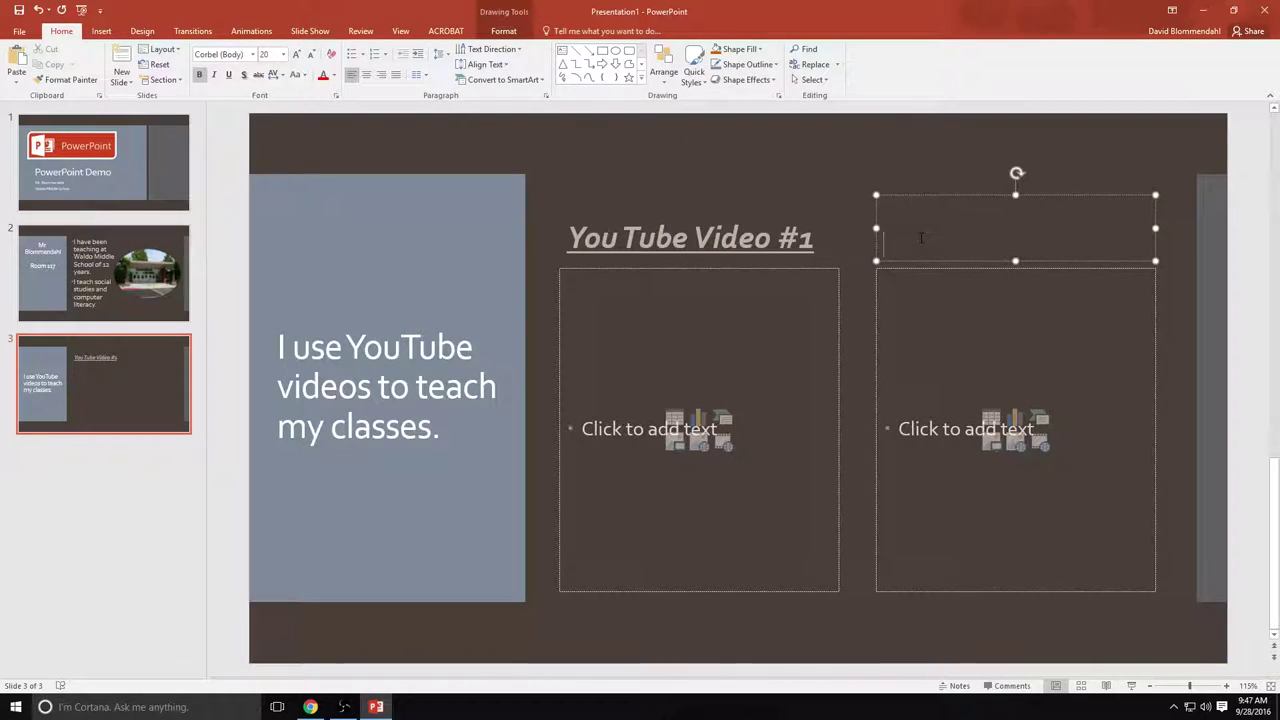
pyautogui.write('YouTu')
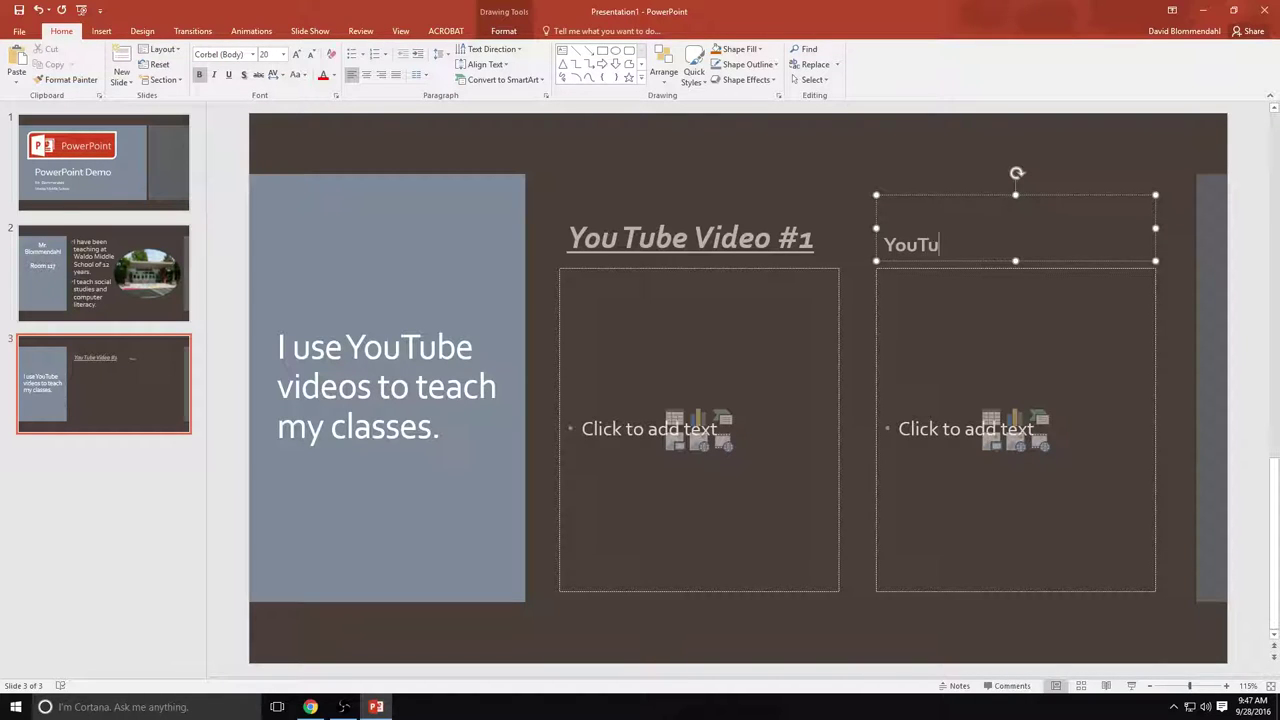
pyautogui.write('be Video')
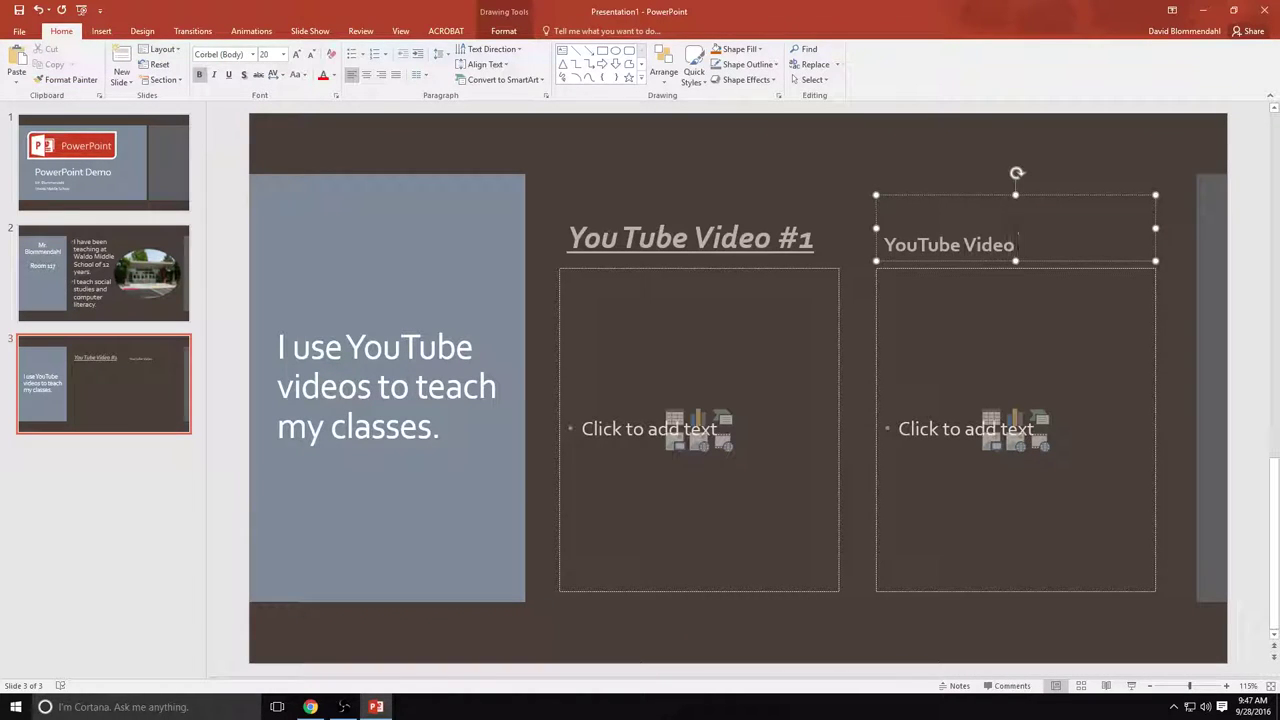
pyautogui.write(' #2')
# Format the "YouTube Video #2" heading at size 28 with underline and italics, and deselect it
pyautogui.moveTo(1043, 245); pyautogui.dragTo(919, 248)
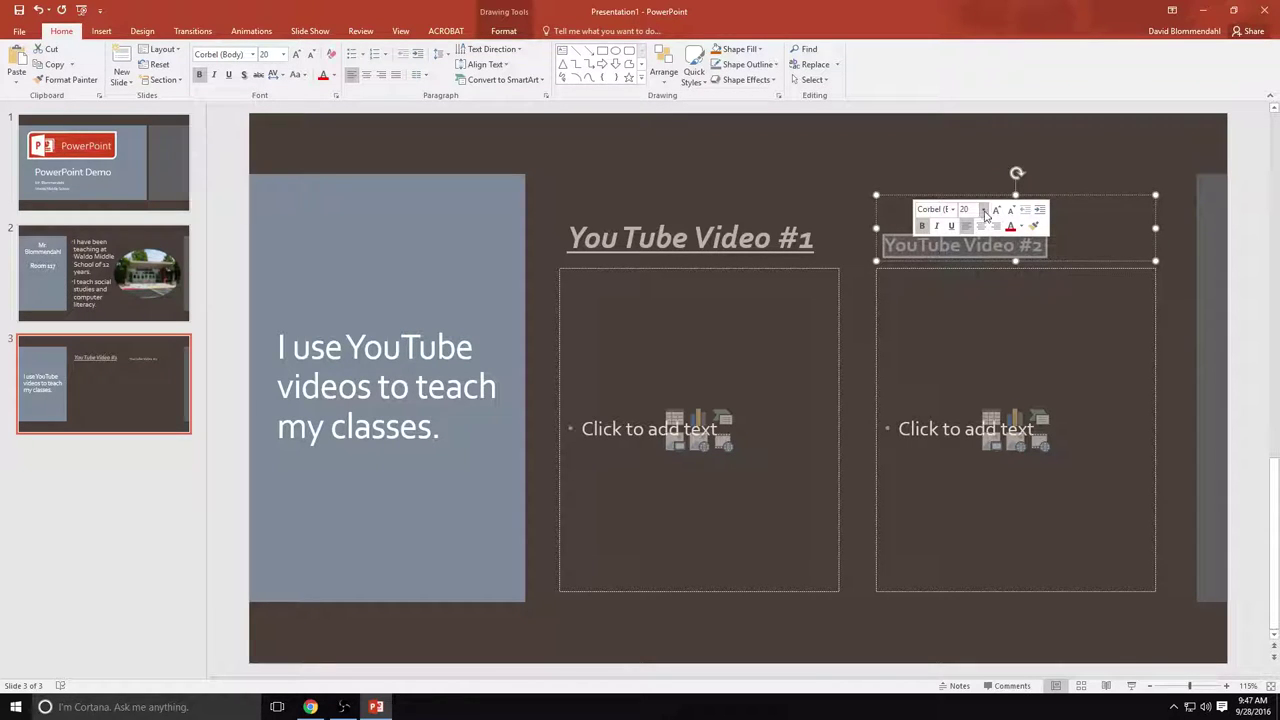
pyautogui.click(984, 209)
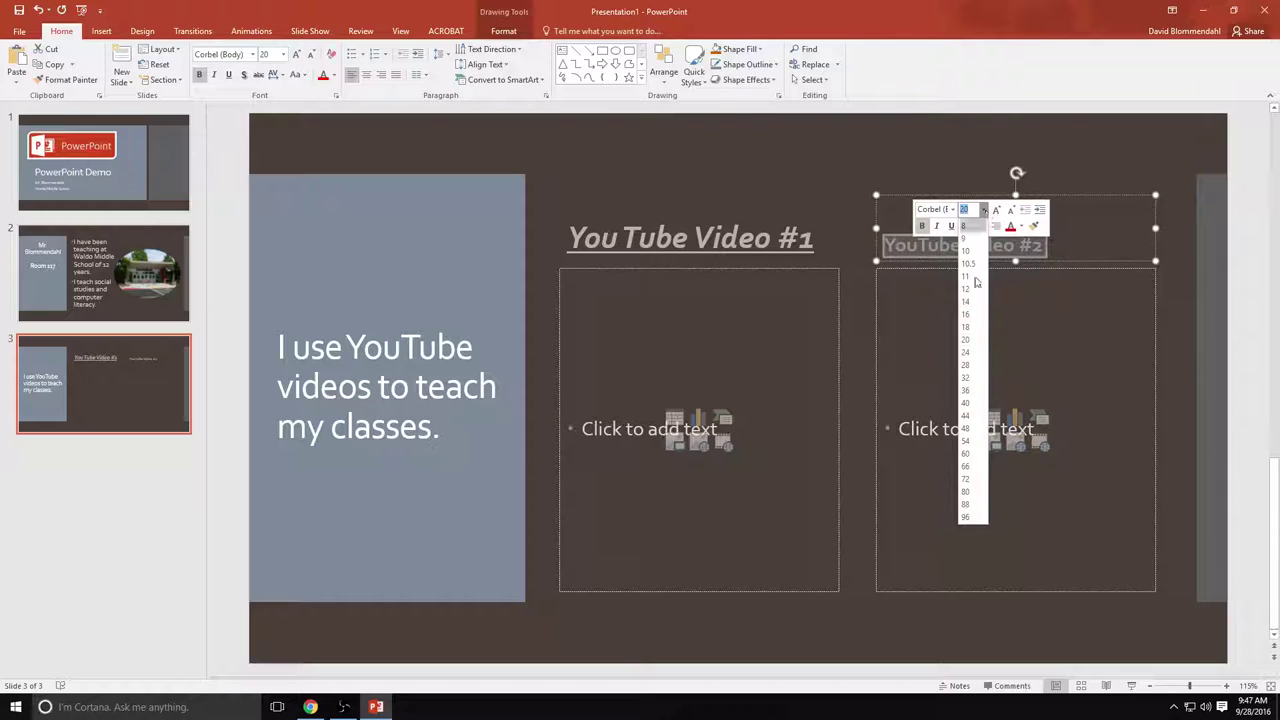
pyautogui.click(966, 366)
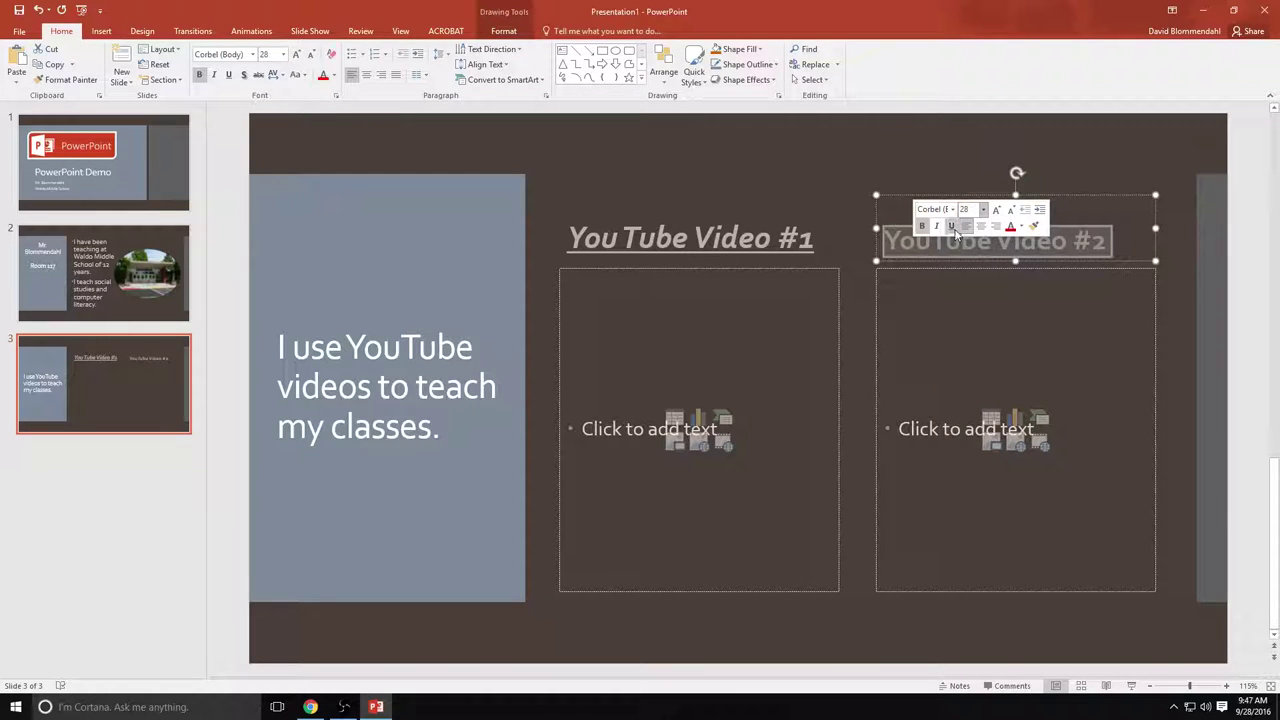
pyautogui.click(953, 226)
pyautogui.click(812, 178)
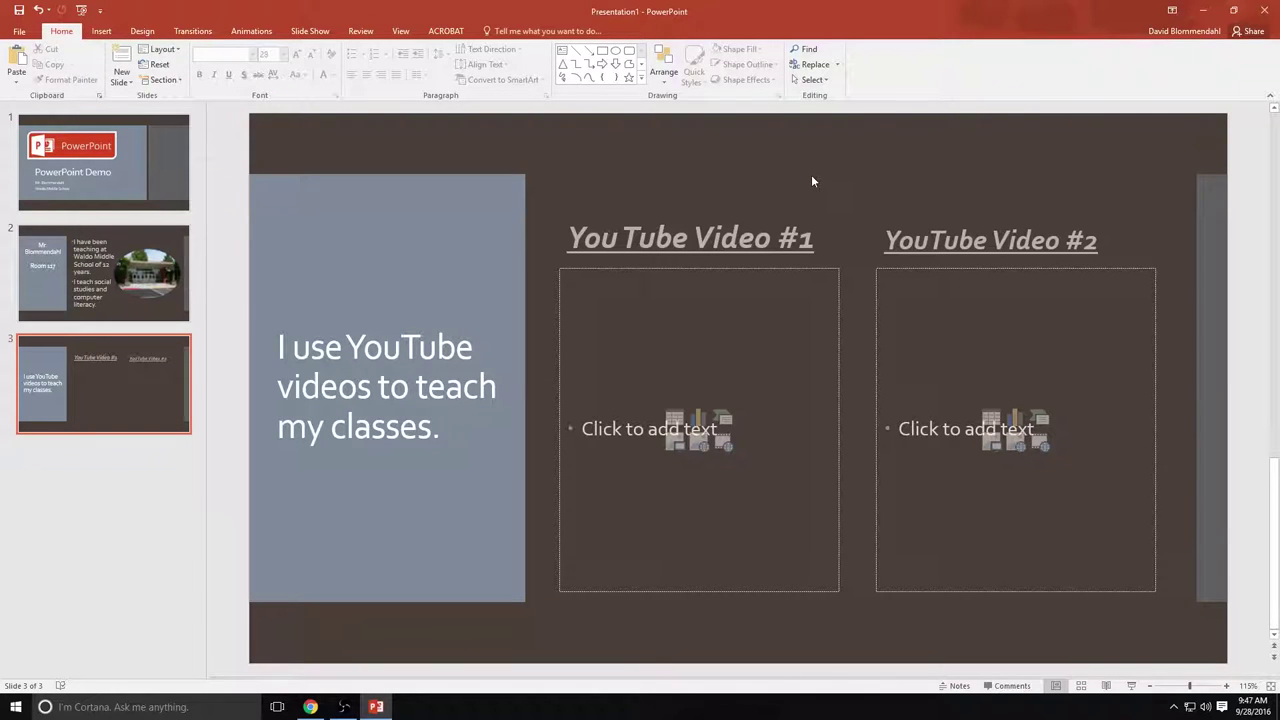
# Switch to YouTube in Chrome and change to the Waldo Social Studies account
pyautogui.hotkey('alt', 'Tab')
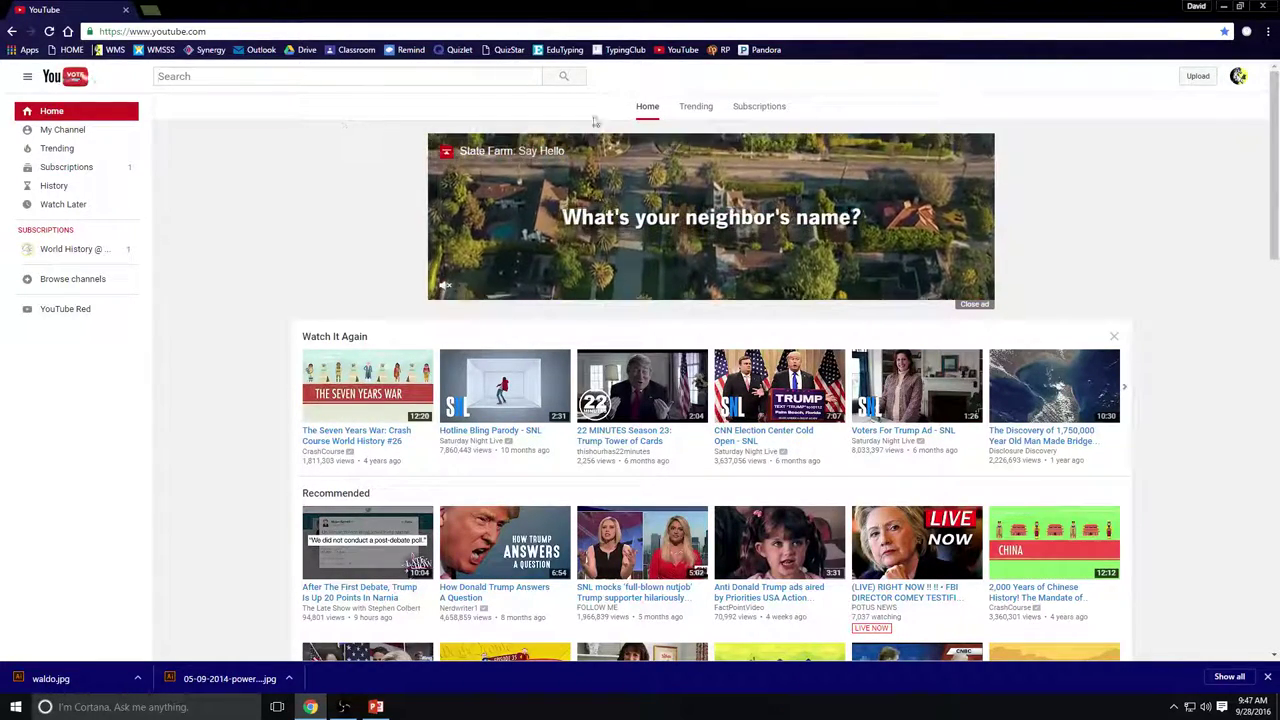
pyautogui.click(1238, 77)
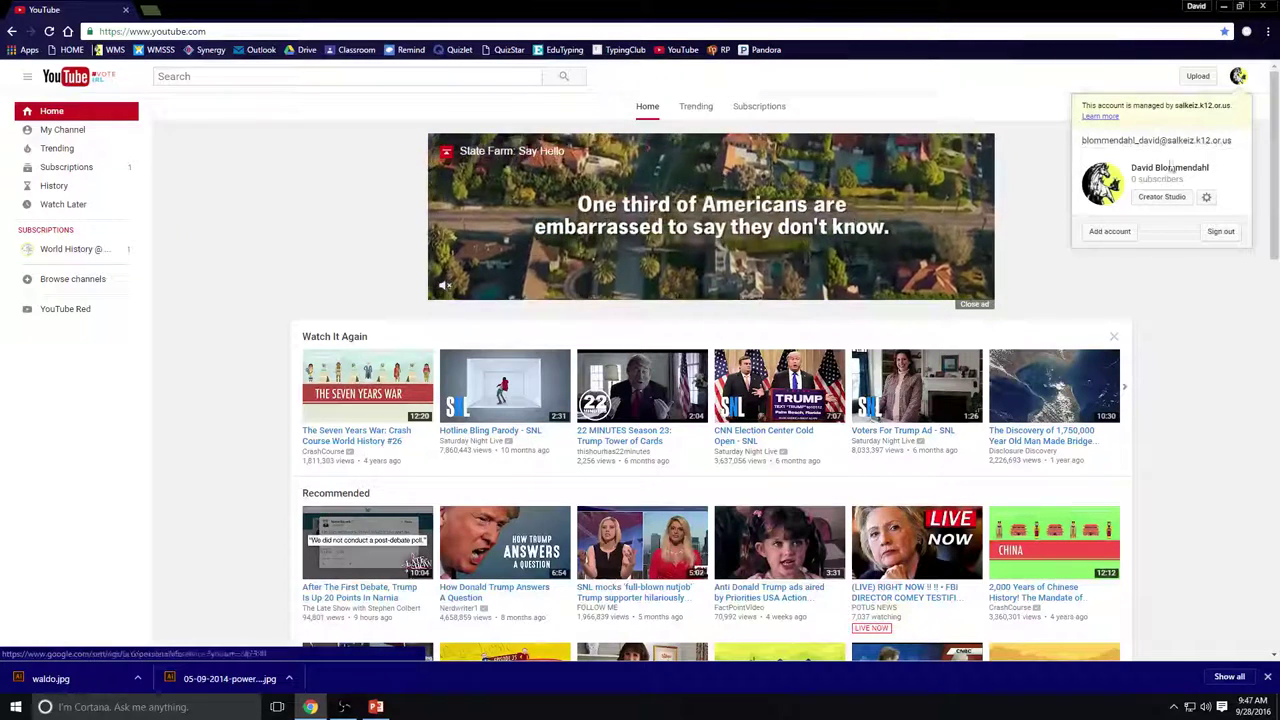
pyautogui.click(1108, 233)
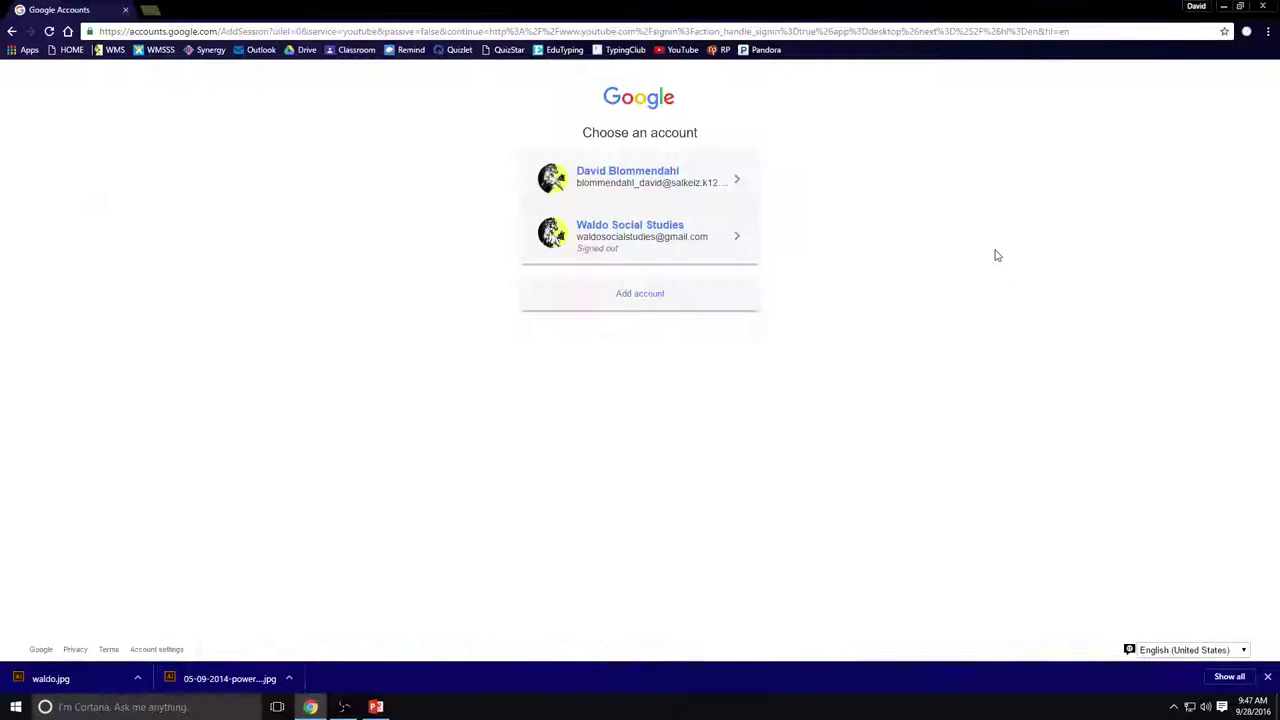
pyautogui.click(620, 246)
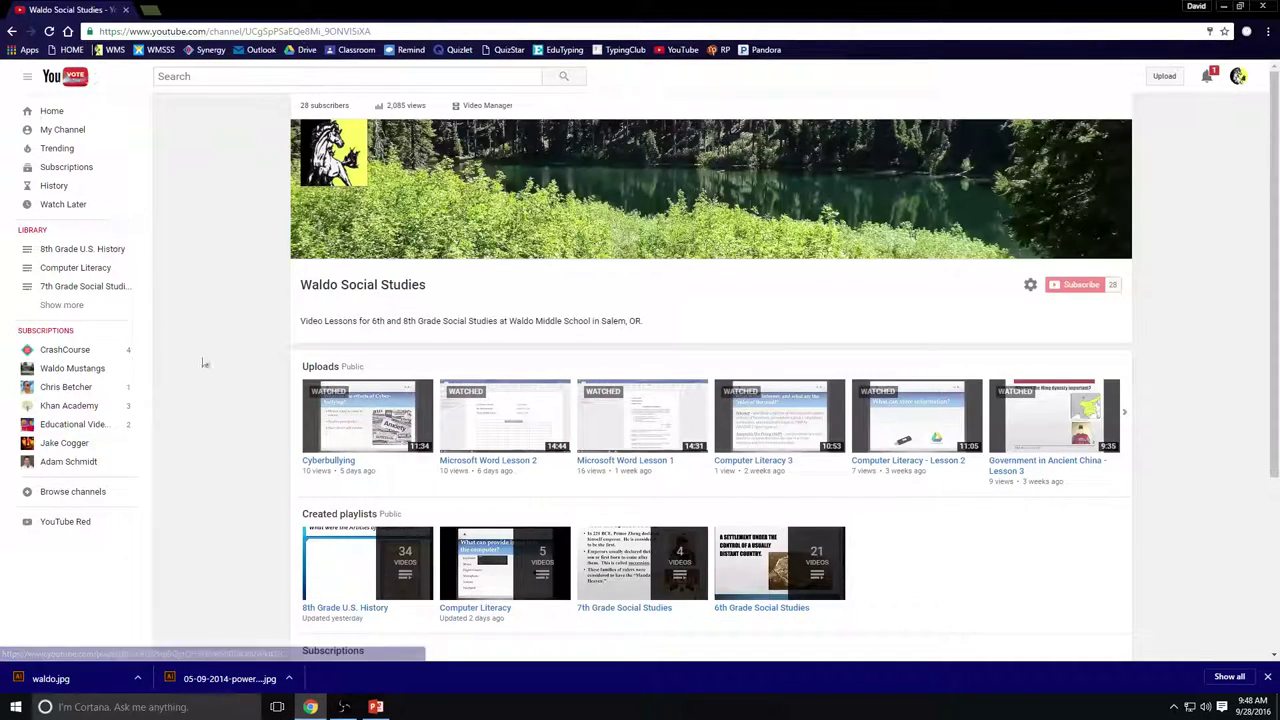
# Open the Cyberbullying video from the channel's uploads, pause it and copy its web address
pyautogui.click(330, 461)
pyautogui.click(249, 381)
pyautogui.click(316, 30)
pyautogui.hotkey('ctrl', 'c')
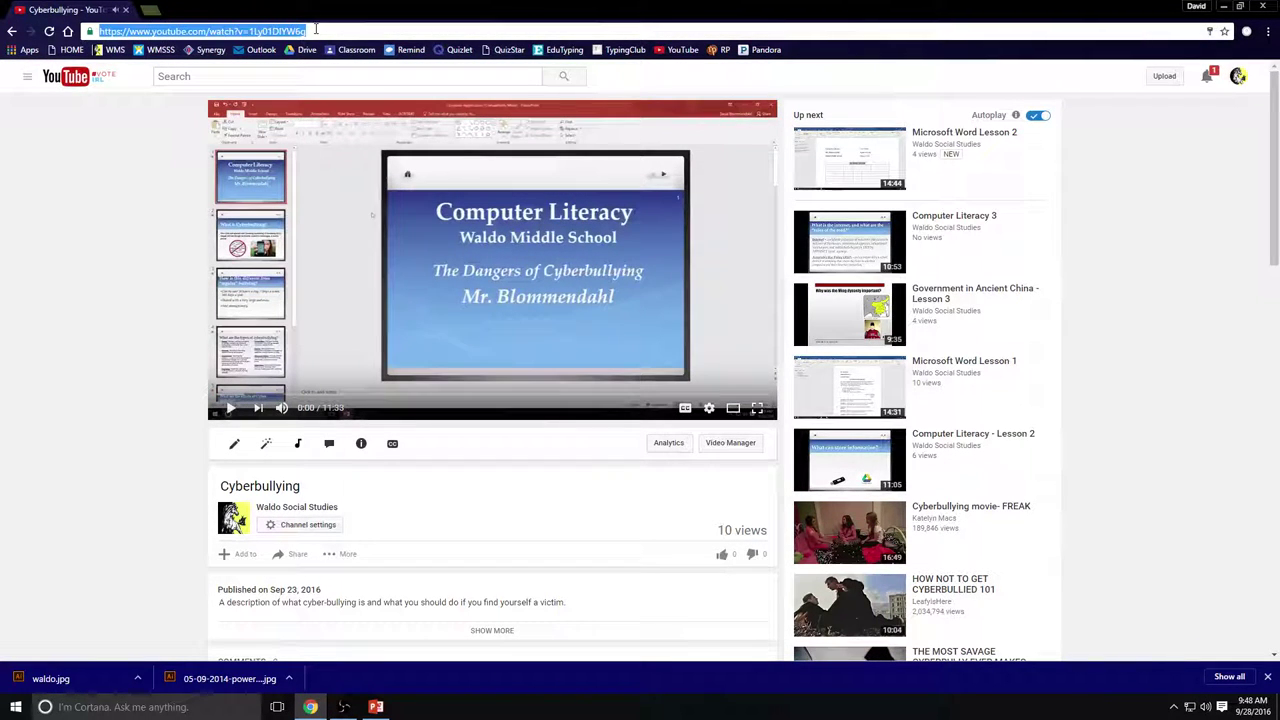
# Switch back to PowerPoint and try to find the copied video link through the YouTube search for the first column's content placeholder
pyautogui.click(376, 707)
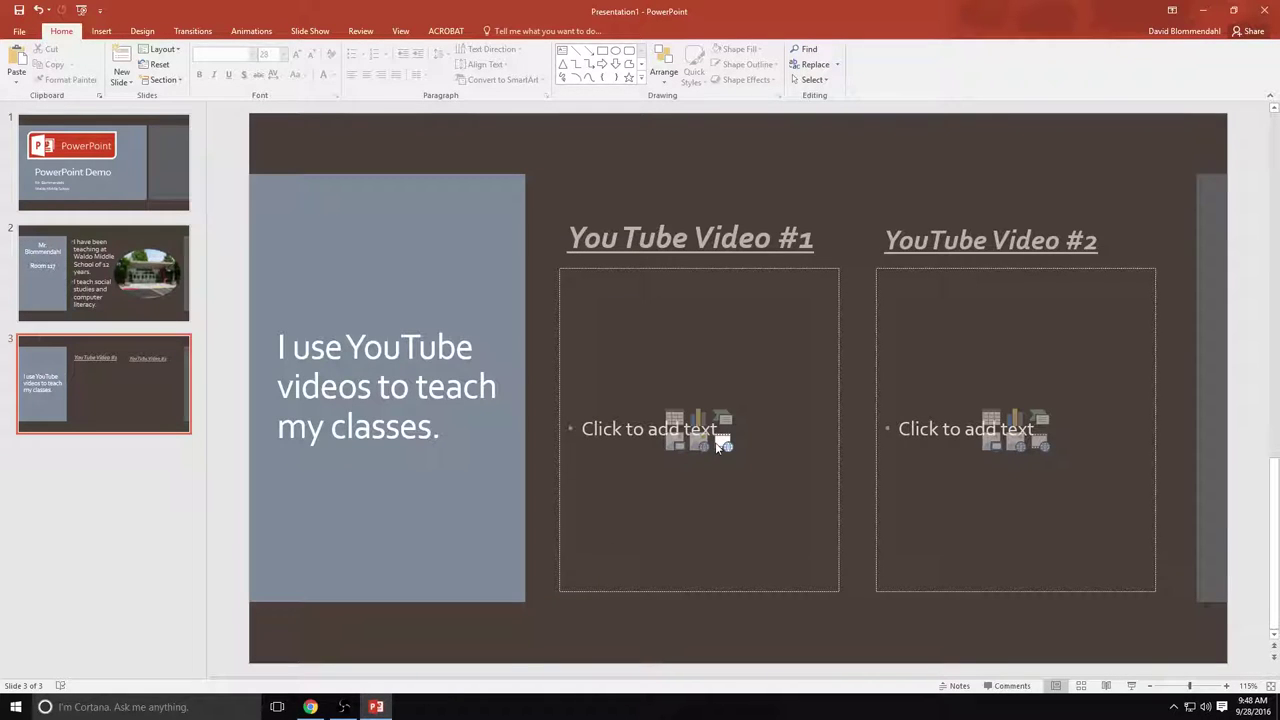
pyautogui.click(721, 443)
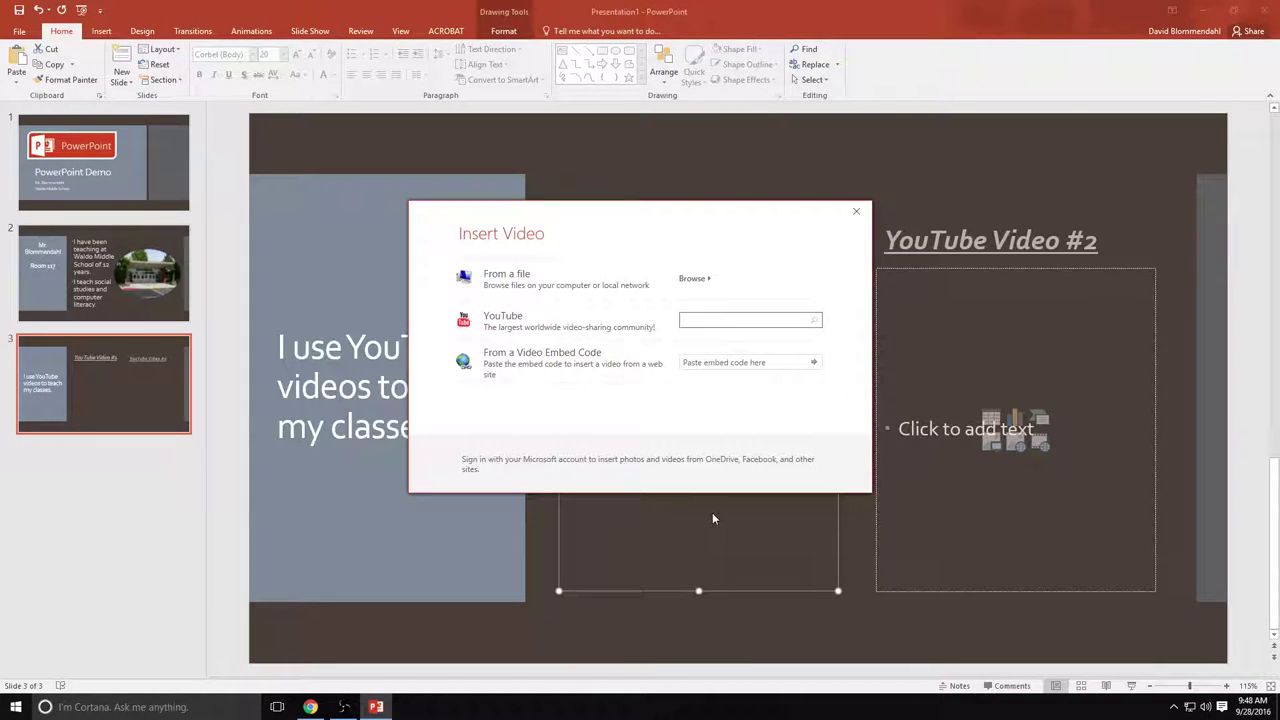
pyautogui.hotkey('ctrl', 'v')
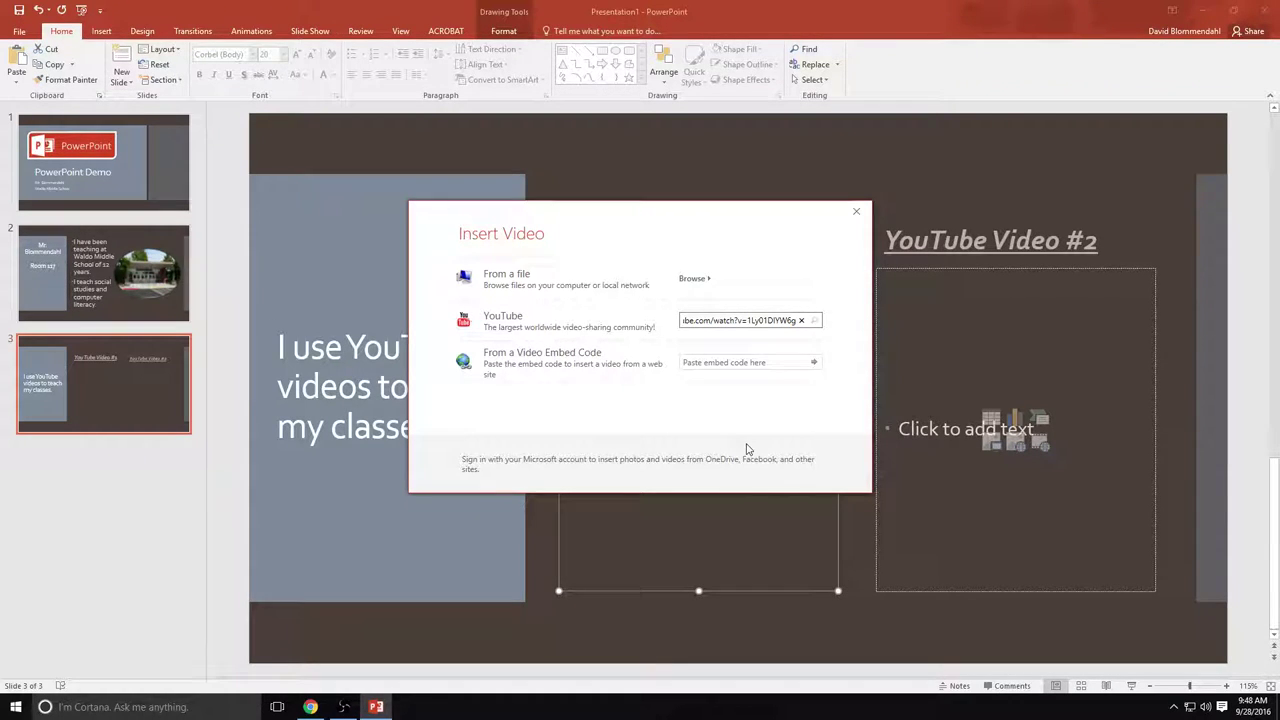
pyautogui.press('Return')
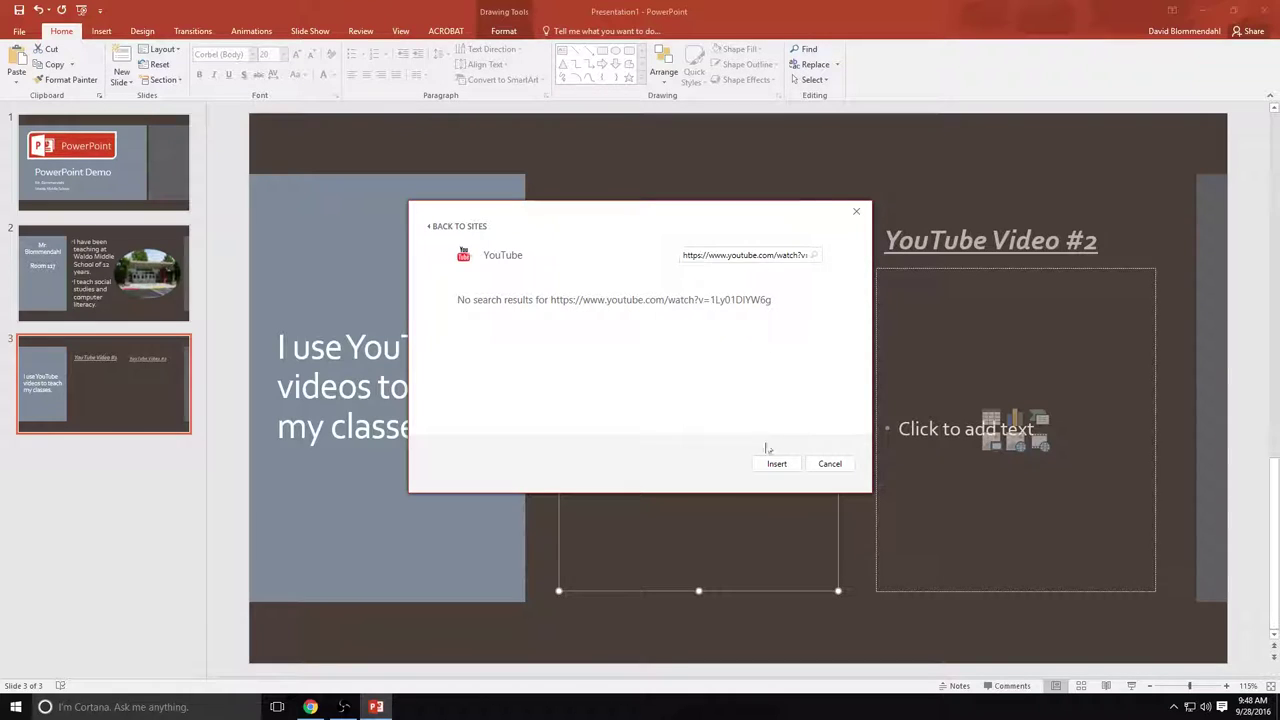
pyautogui.click(815, 464)
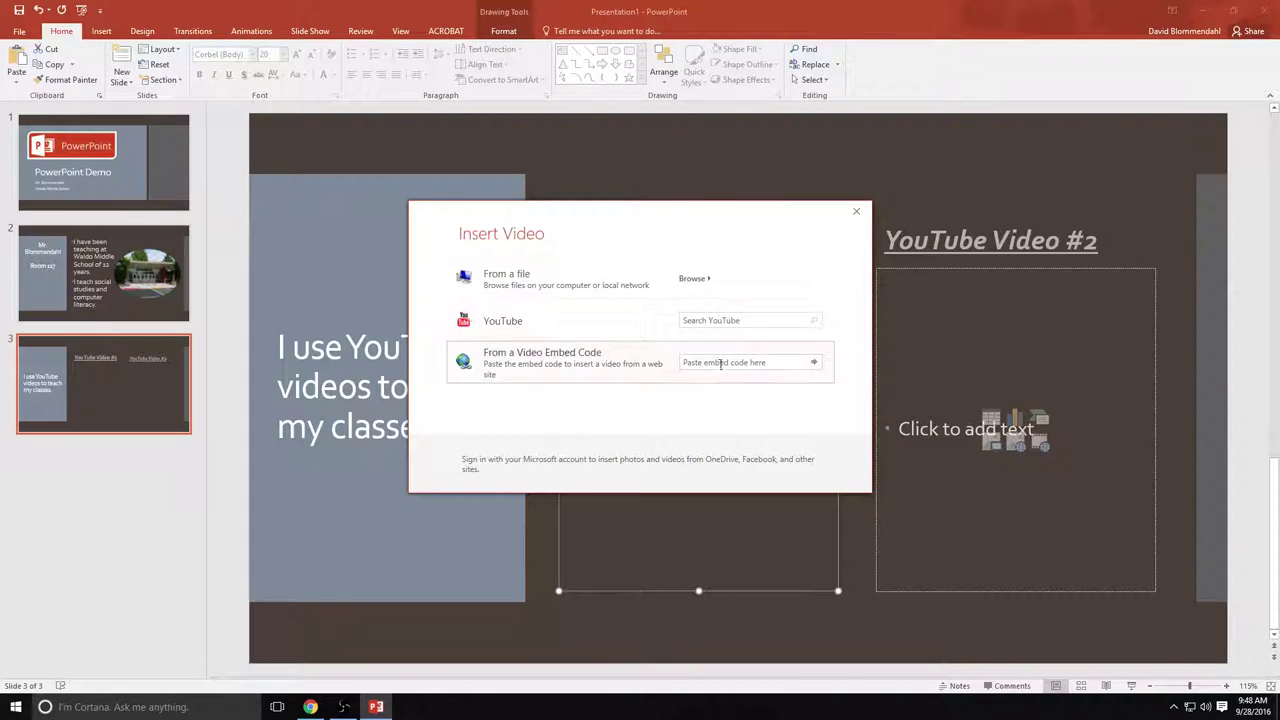
# Try to insert the Cyberbullying video in the first column by using its copied web address as the embed code
pyautogui.click(718, 362)
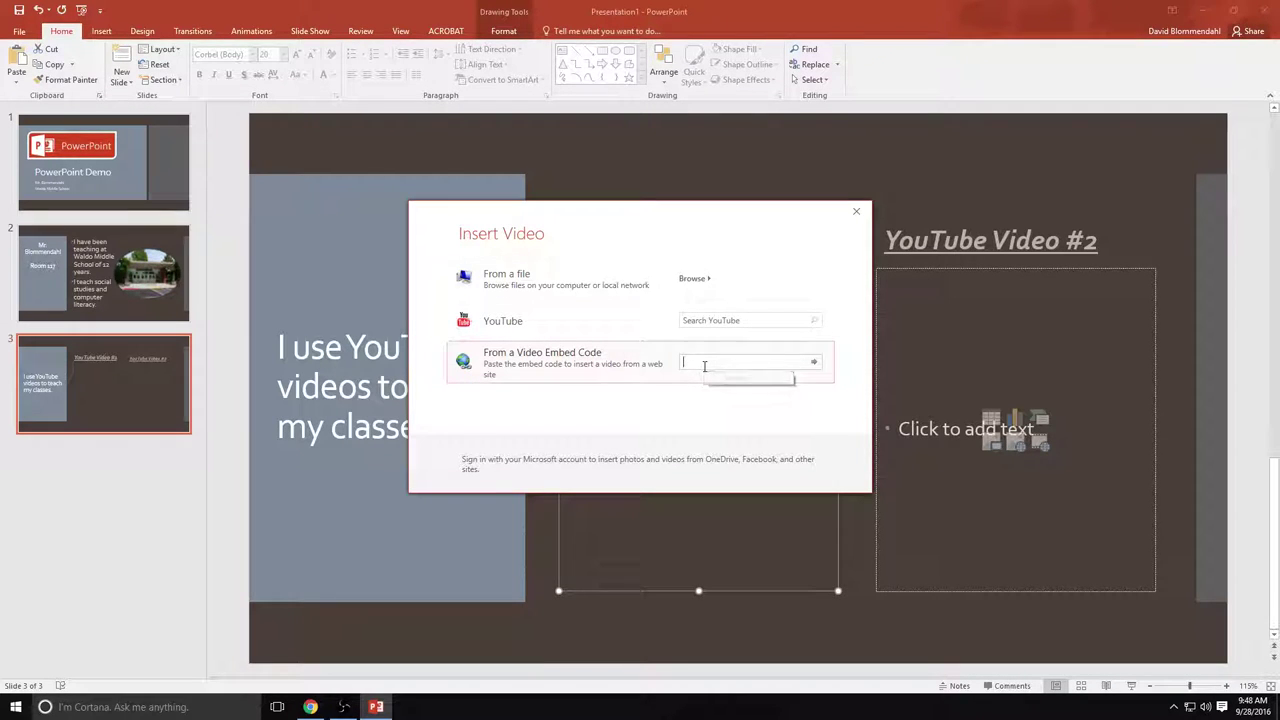
pyautogui.hotkey('ctrl', 'v')
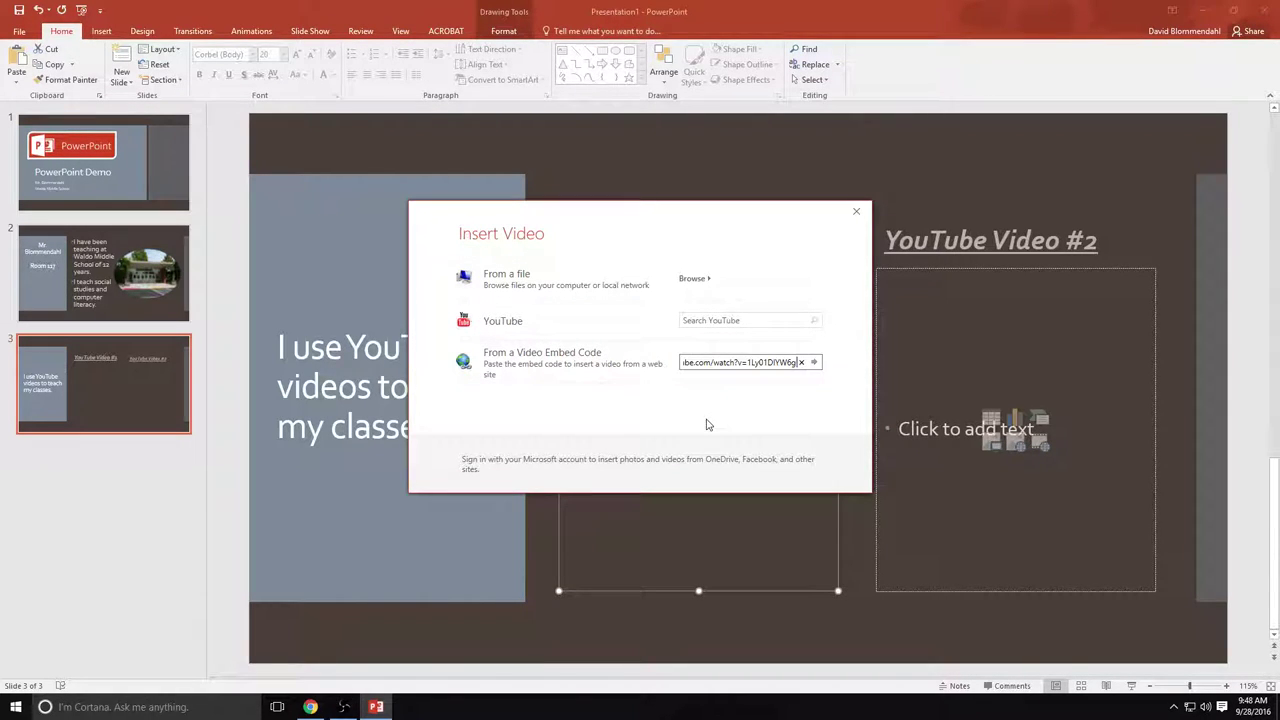
pyautogui.press('Return')
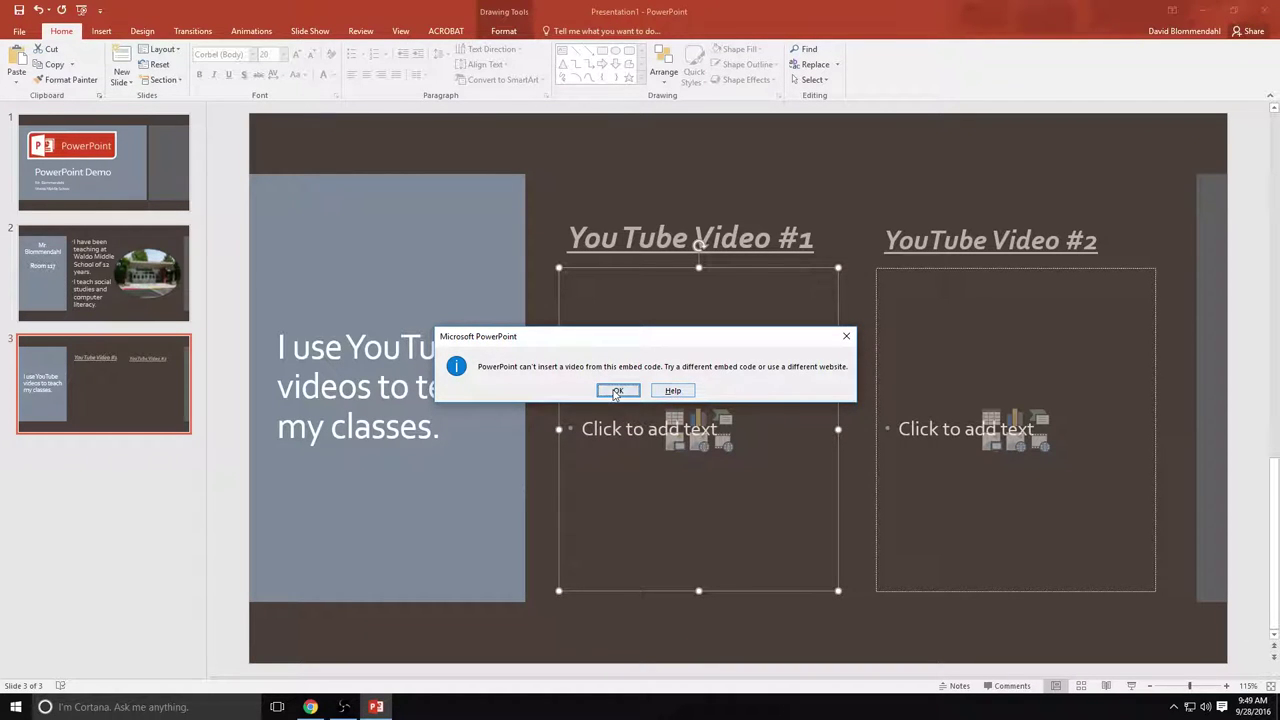
pyautogui.click(617, 390)
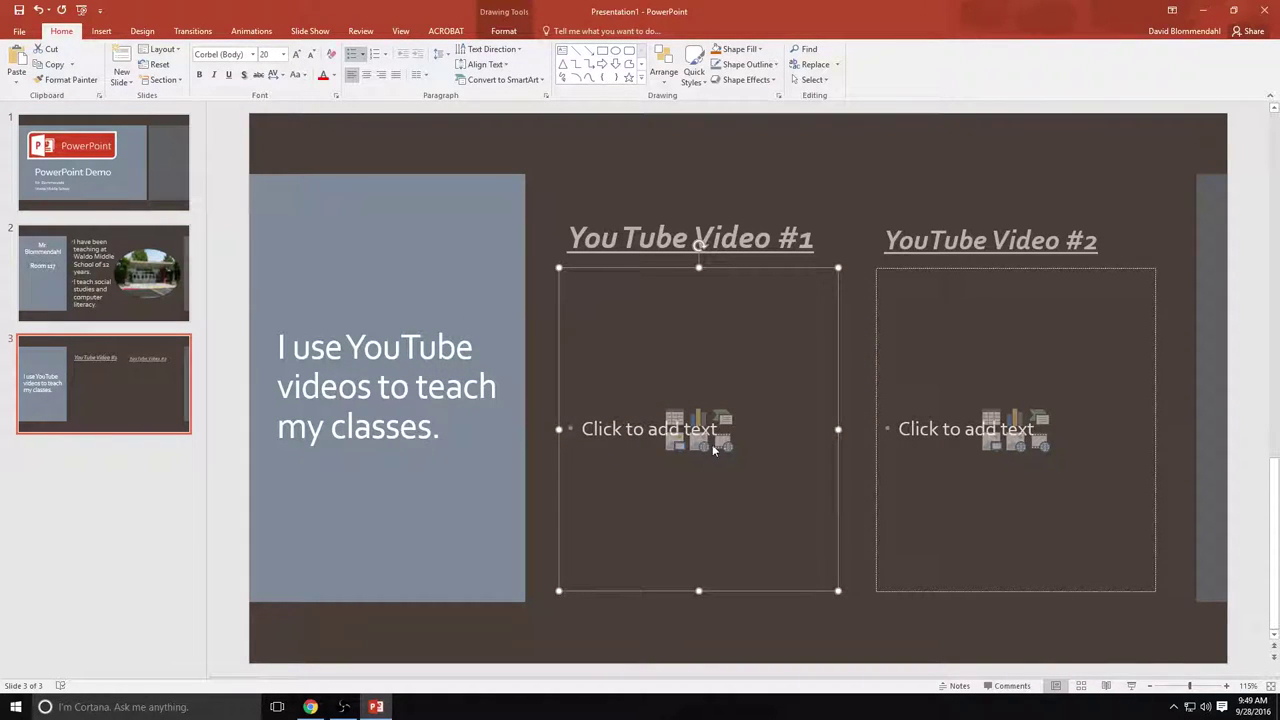
# Reopen the video insertion options for the first column, switch to Chrome and copy the Cyberbullying video's embed code from YouTube
pyautogui.click(722, 447)
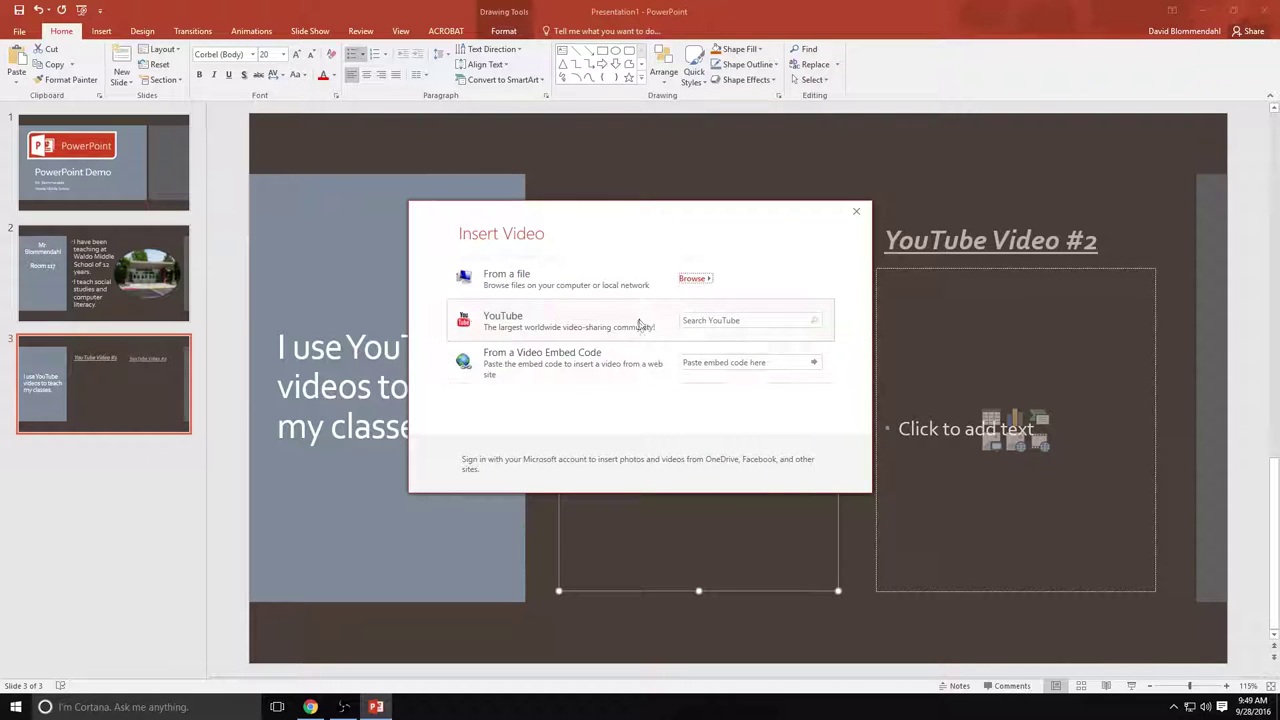
pyautogui.click(705, 321)
pyautogui.click(310, 707)
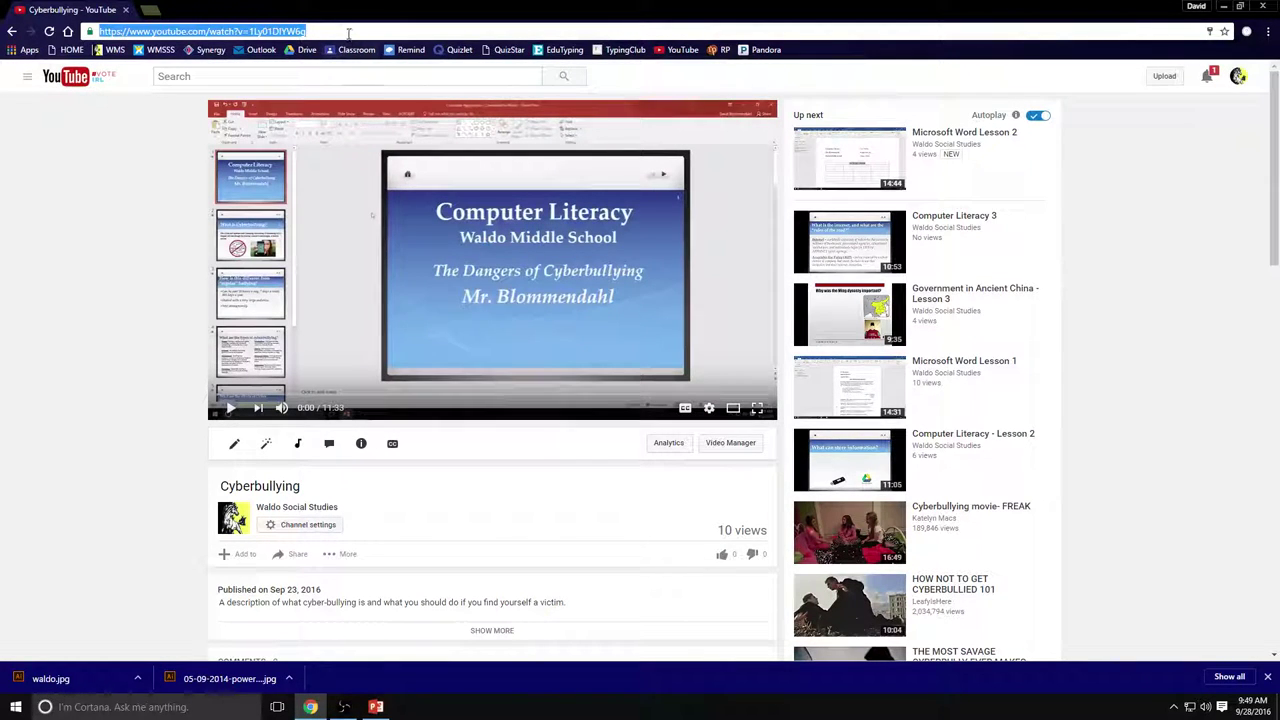
pyautogui.scroll(-1, 377, 456)
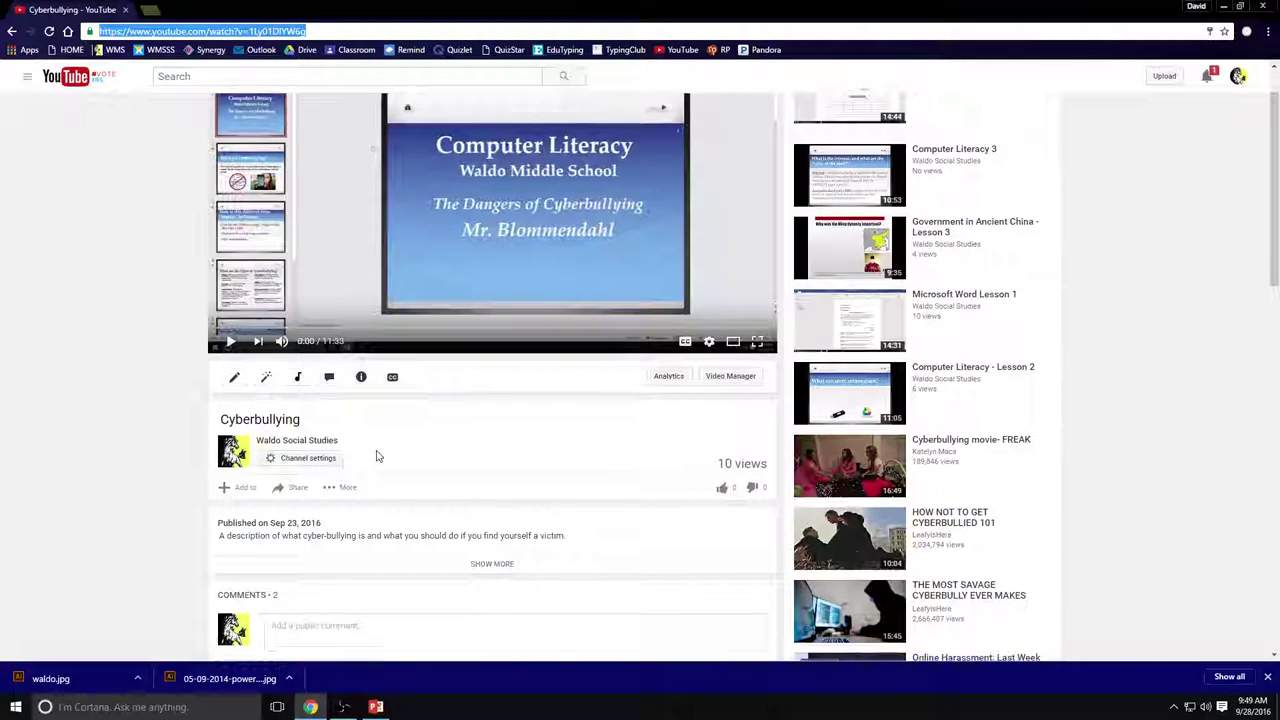
pyautogui.click(331, 489)
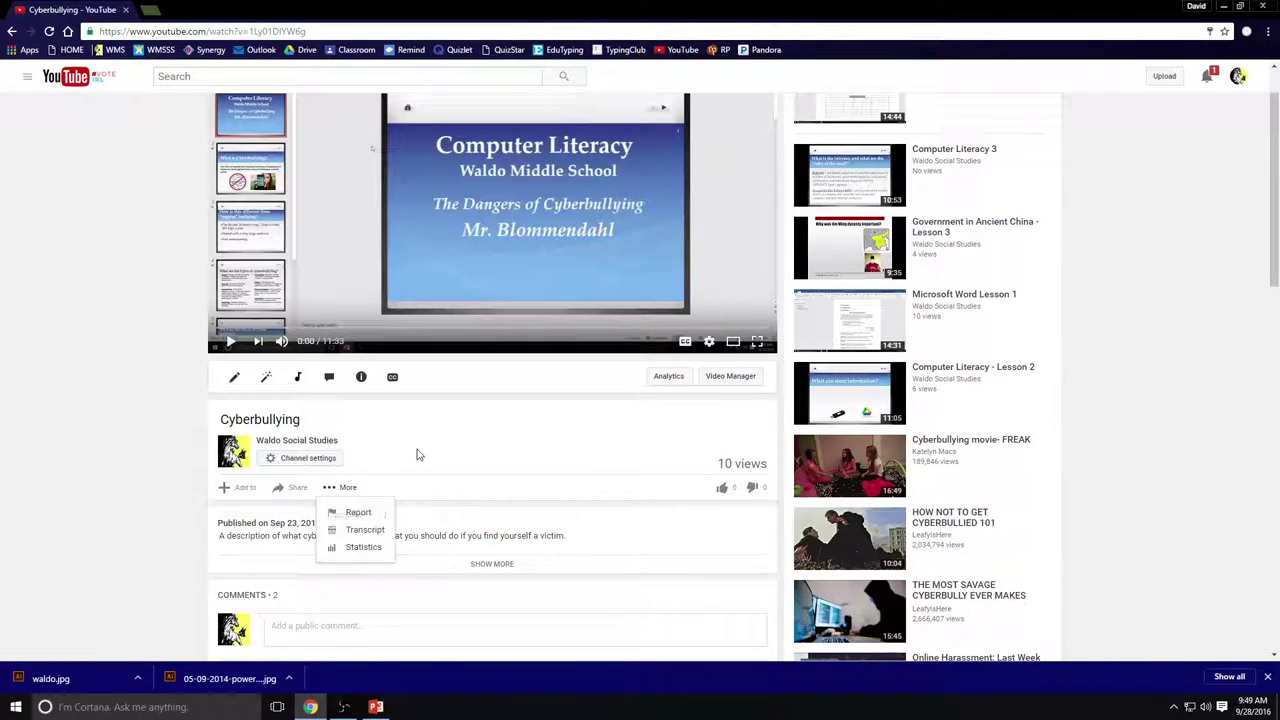
pyautogui.scroll(-3, 417, 451)
pyautogui.scroll(3, 418, 455)
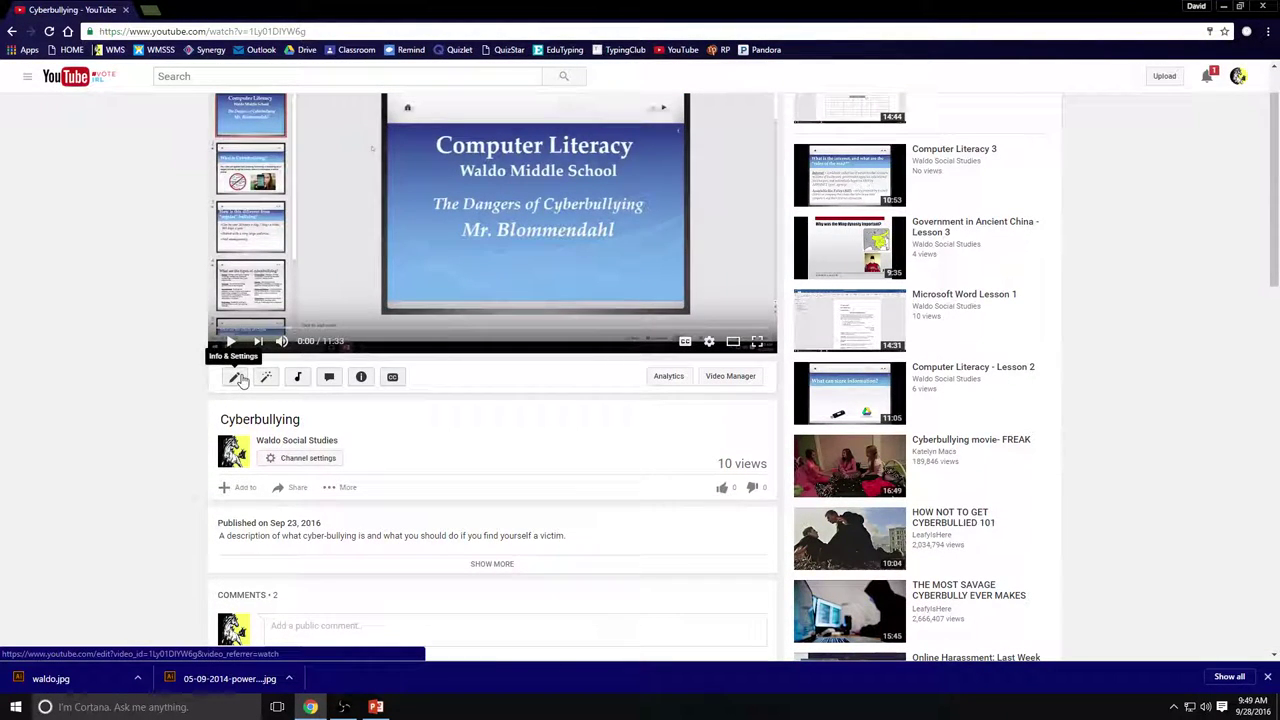
pyautogui.click(290, 487)
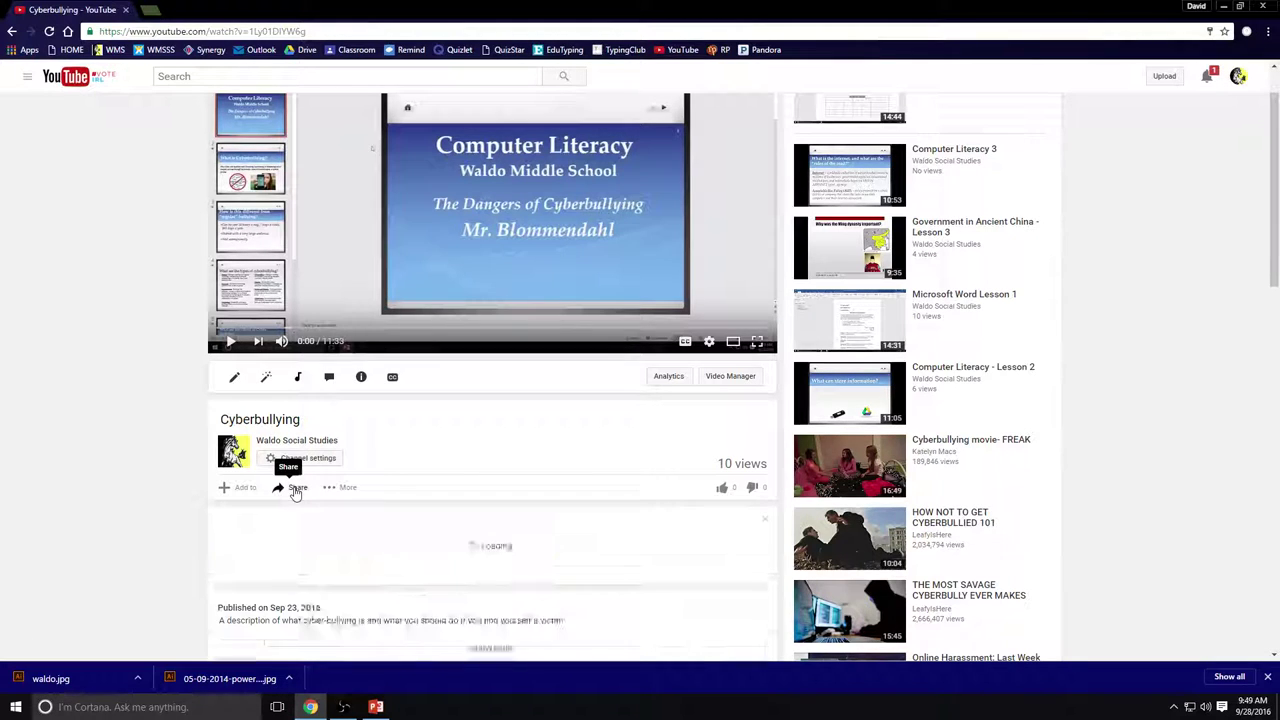
pyautogui.scroll(-2, 397, 470)
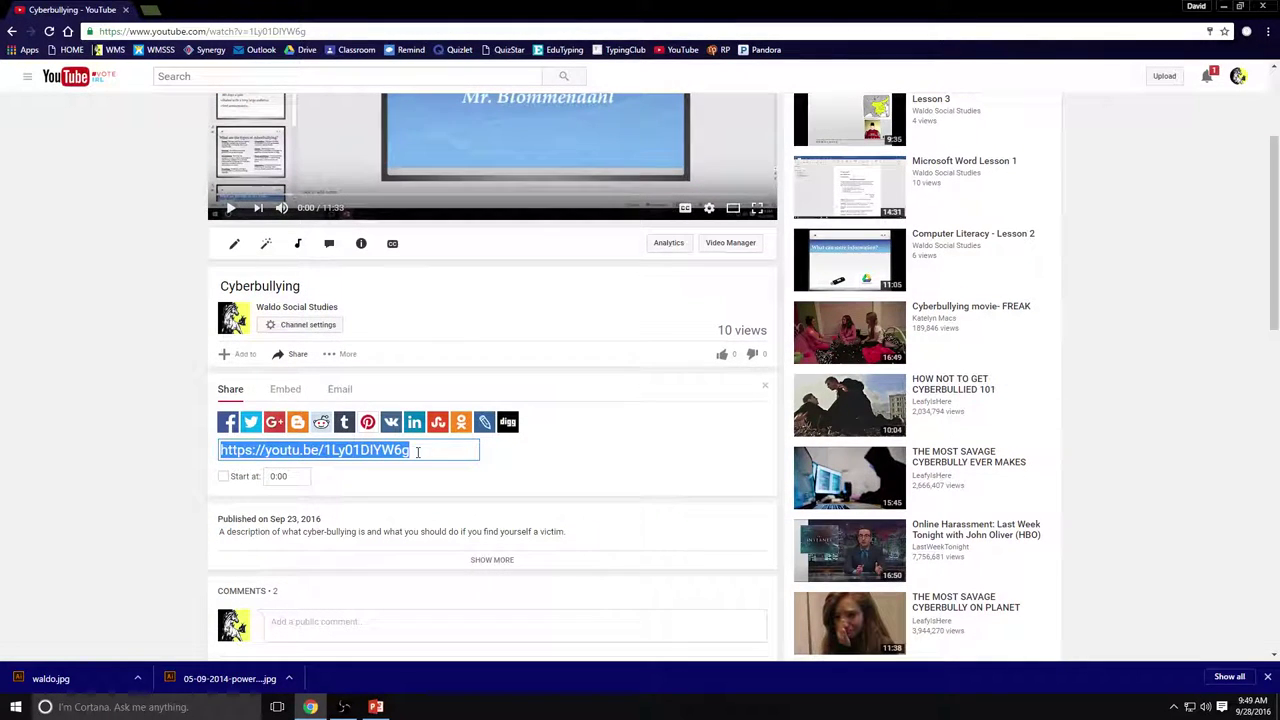
pyautogui.click(284, 390)
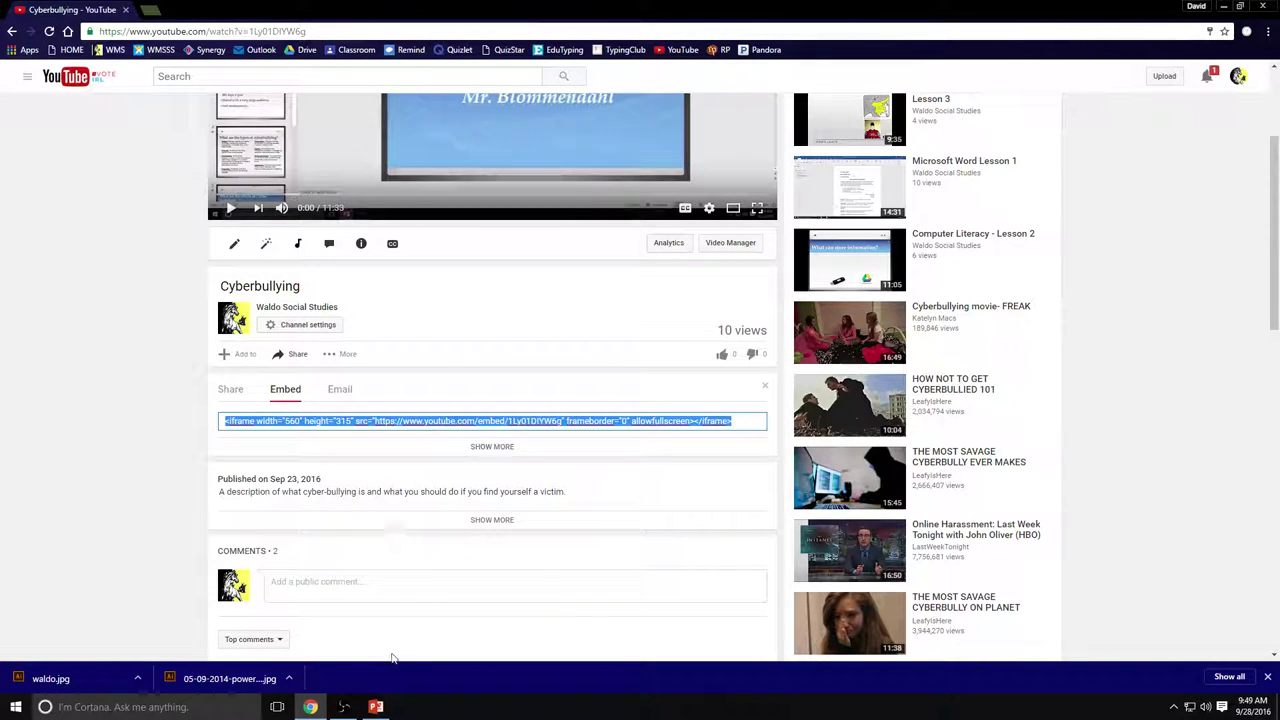
# Switch back to PowerPoint and insert the Cyberbullying video in the first column from its copied embed code
pyautogui.click(376, 707)
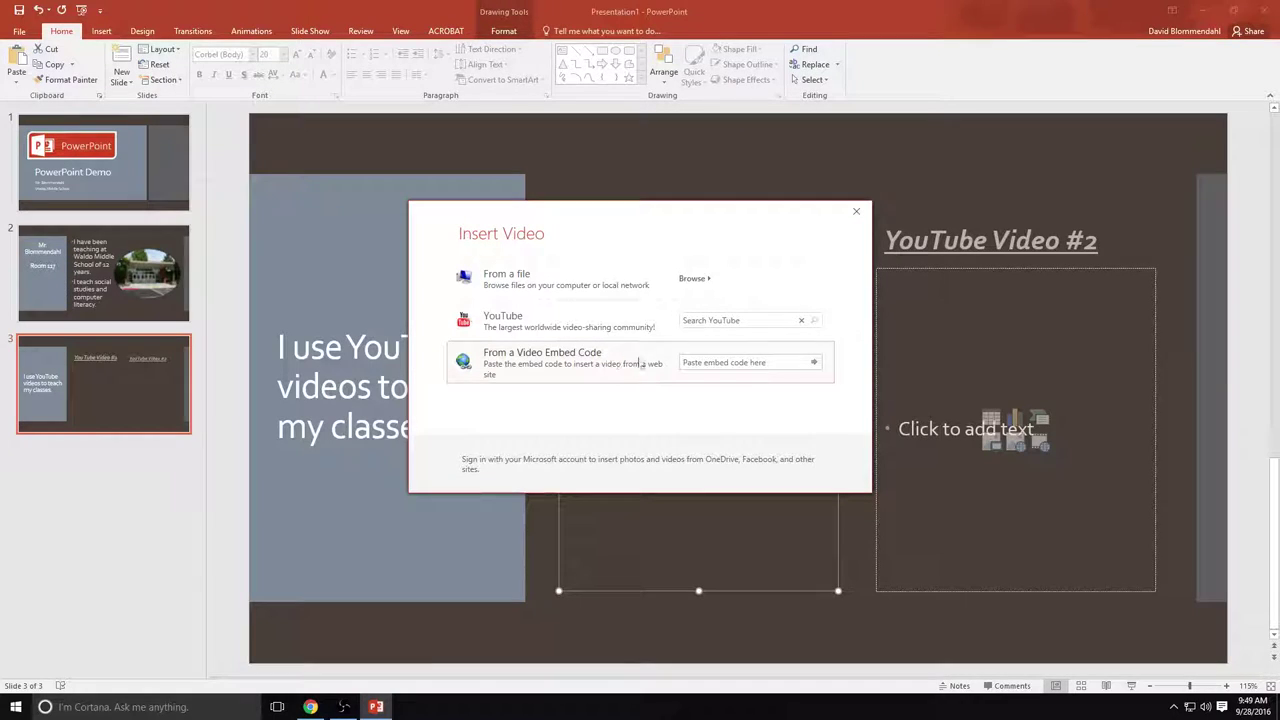
pyautogui.click(720, 363)
pyautogui.hotkey('ctrl', 'v')
pyautogui.press('Return')
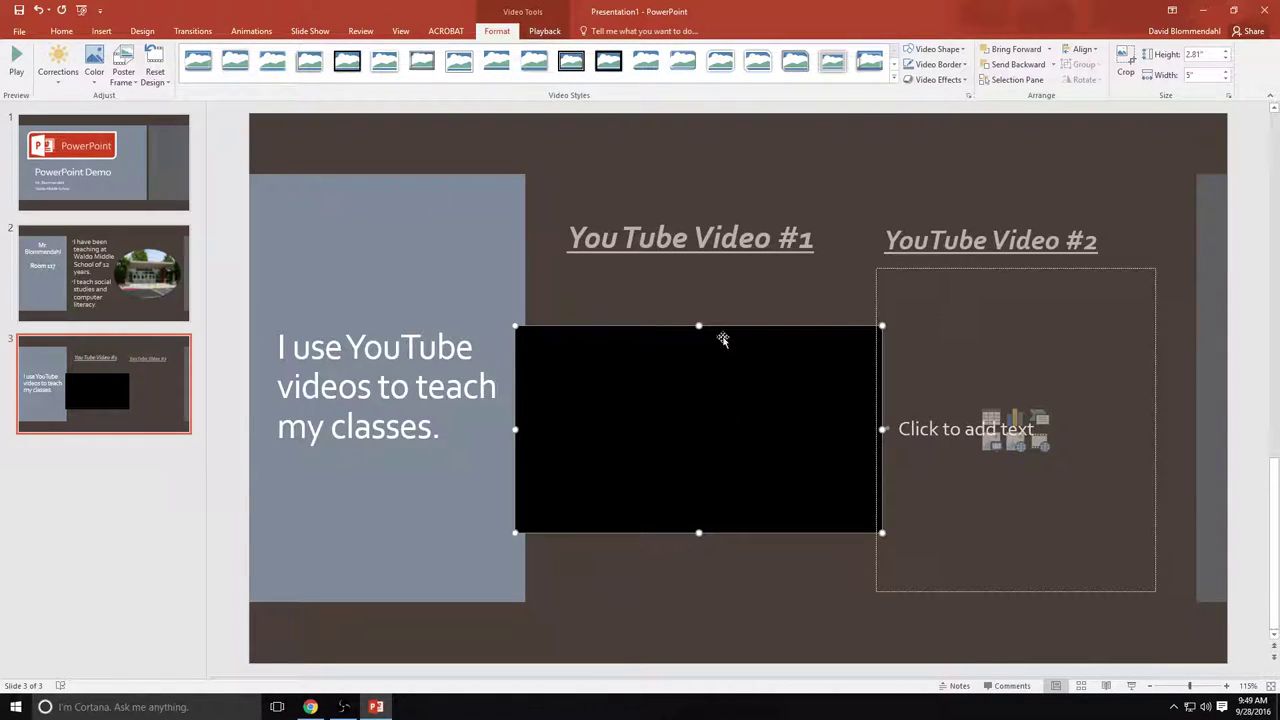
# Move the "YouTube Video #1" heading up to the slide's top edge and place the first video, made smaller, directly beneath it
pyautogui.click(692, 238)
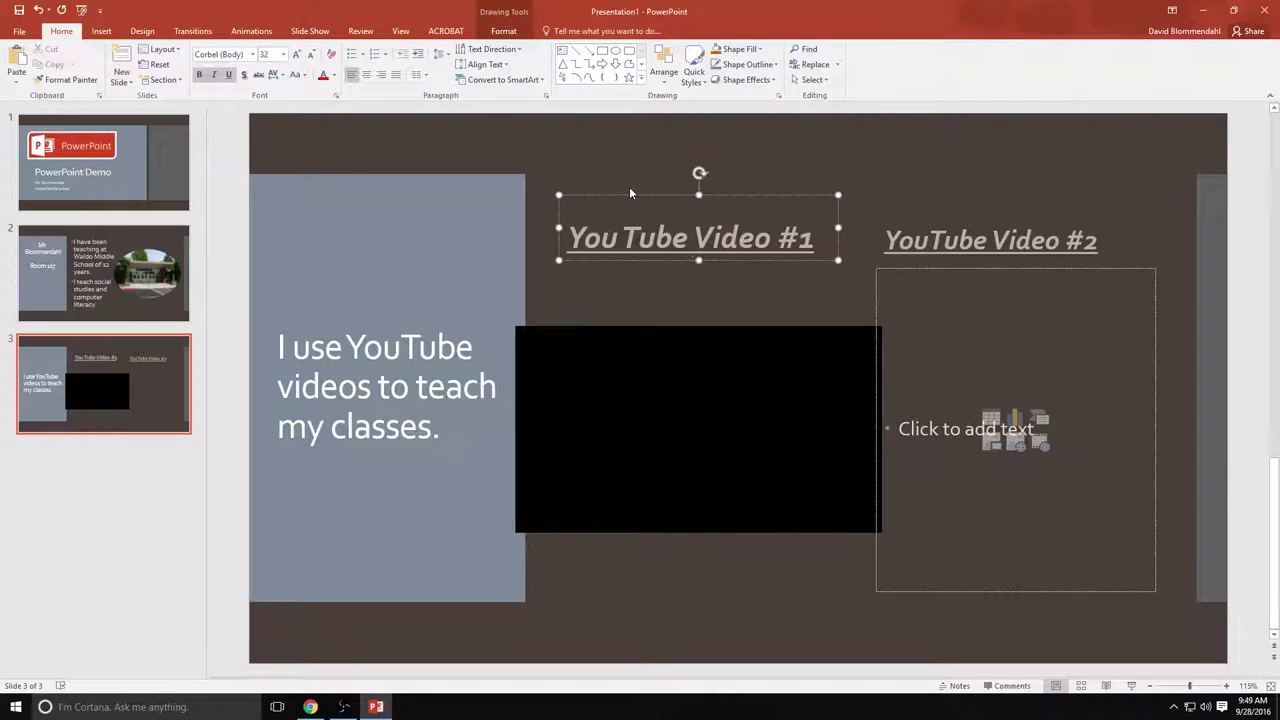
pyautogui.moveTo(629, 195); pyautogui.dragTo(612, 122)
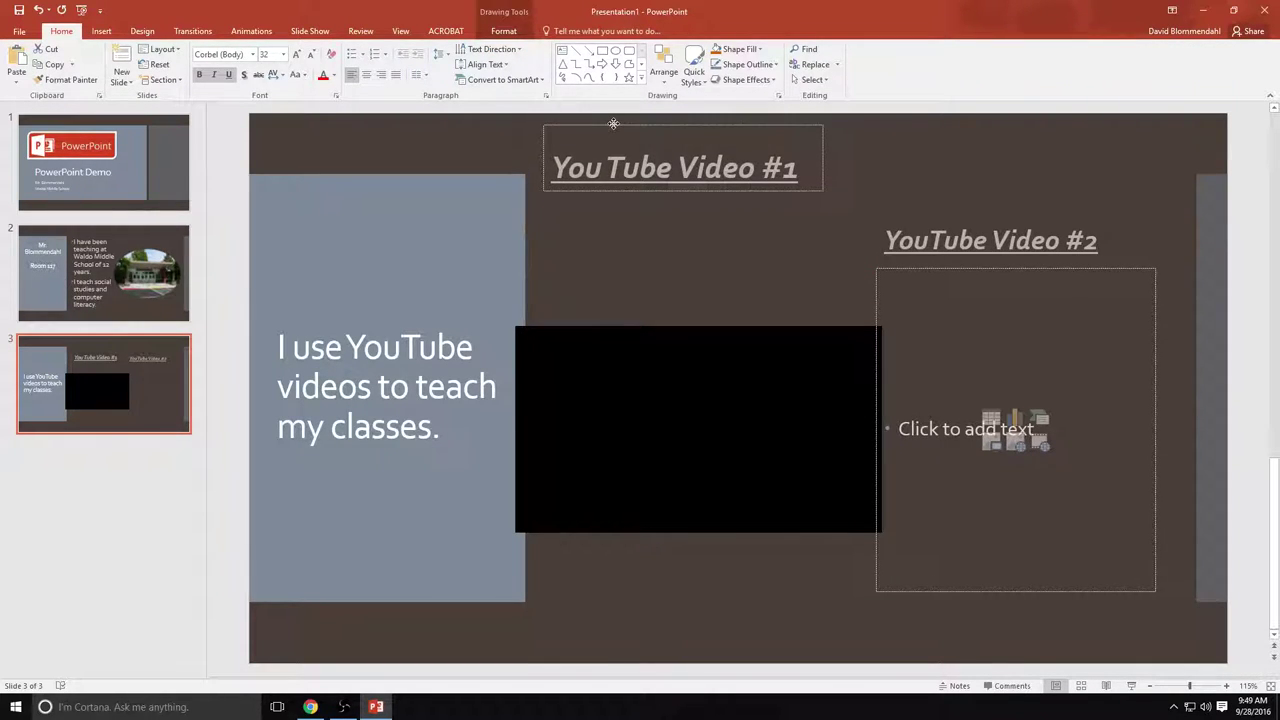
pyautogui.click(613, 350)
pyautogui.moveTo(617, 351); pyautogui.dragTo(655, 218)
pyautogui.moveTo(918, 403); pyautogui.dragTo(862, 370)
pyautogui.click(919, 282)
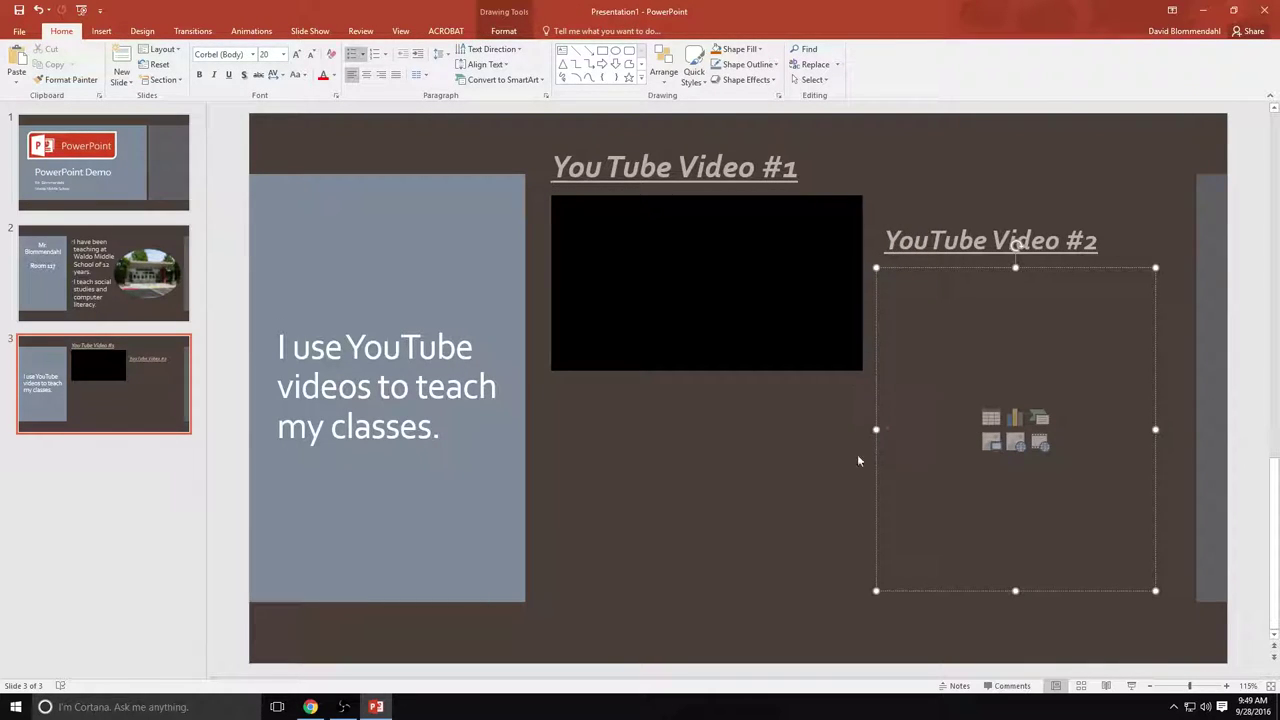
# Switch to Chrome, open the Computer Literacy 3 video from the channel's uploads, pause it and copy its embed code
pyautogui.click(310, 707)
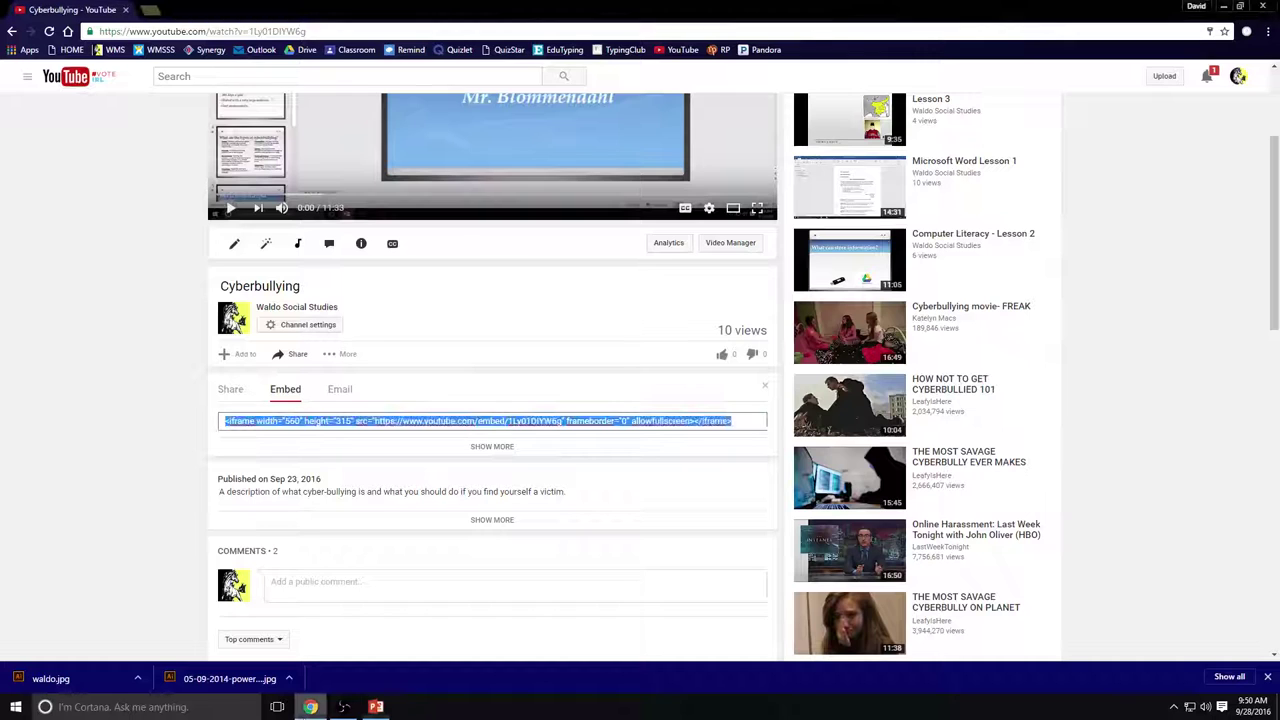
pyautogui.click(12, 32)
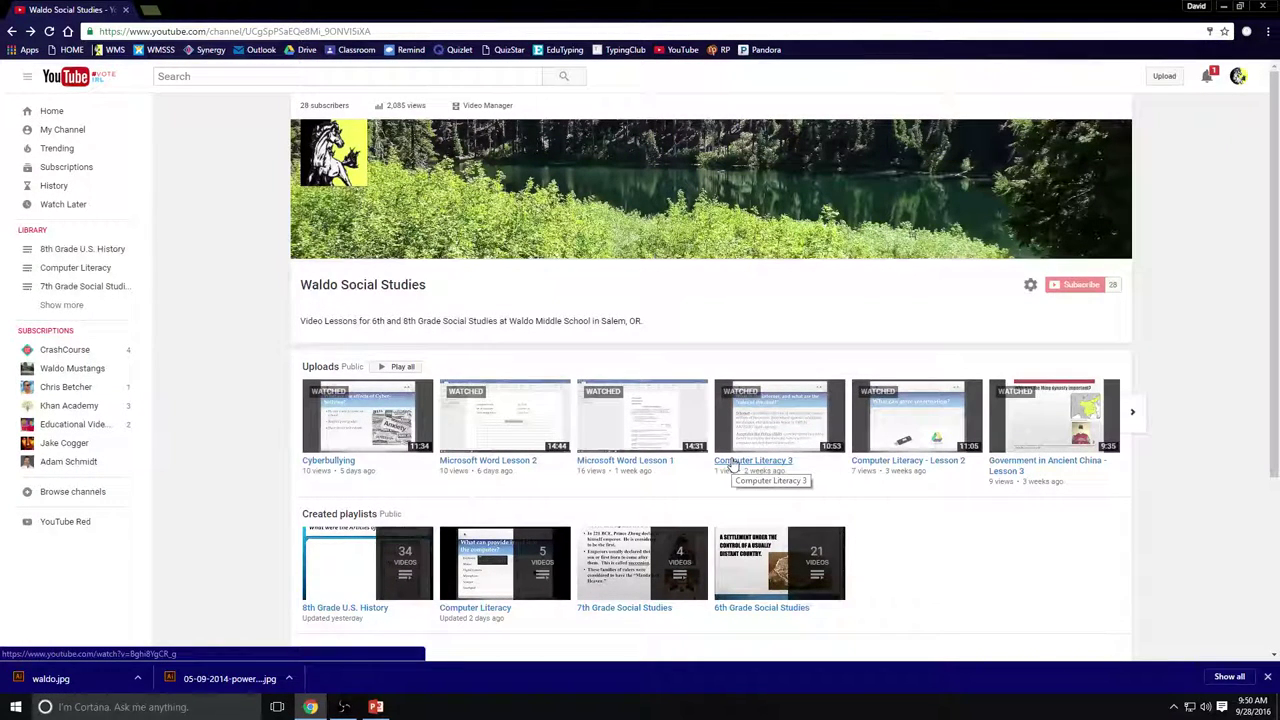
pyautogui.click(733, 462)
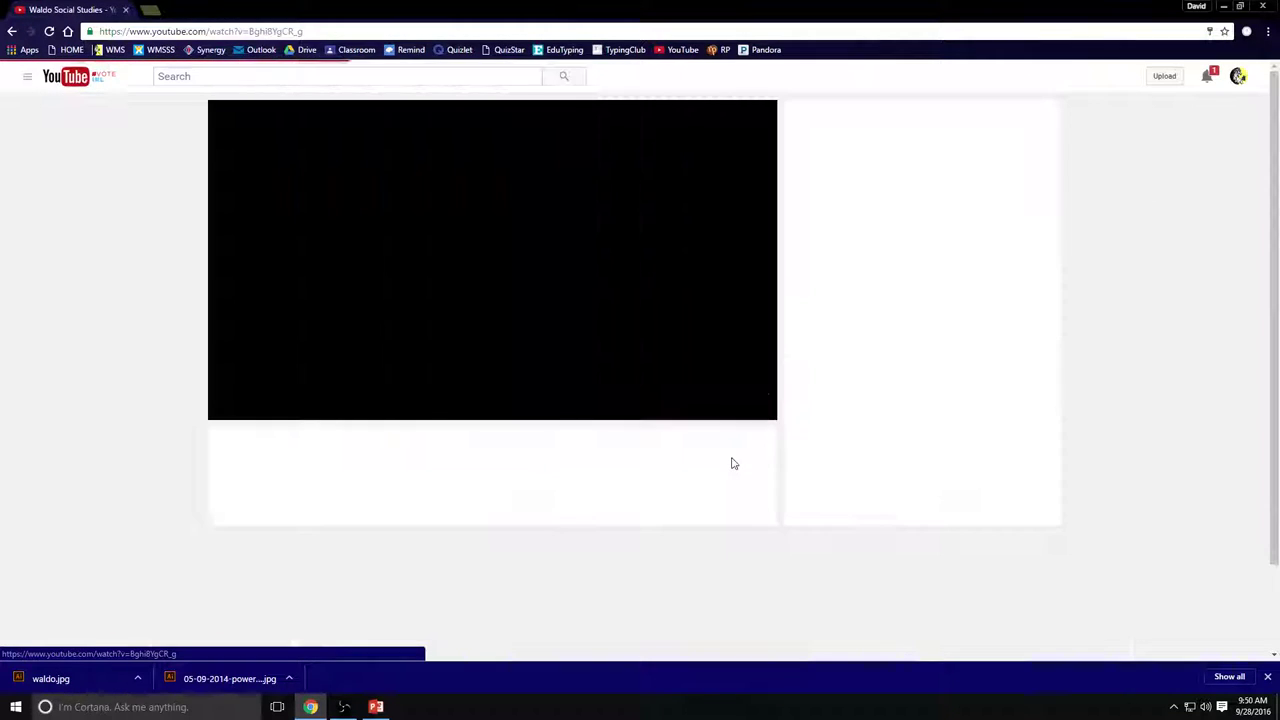
pyautogui.click(230, 410)
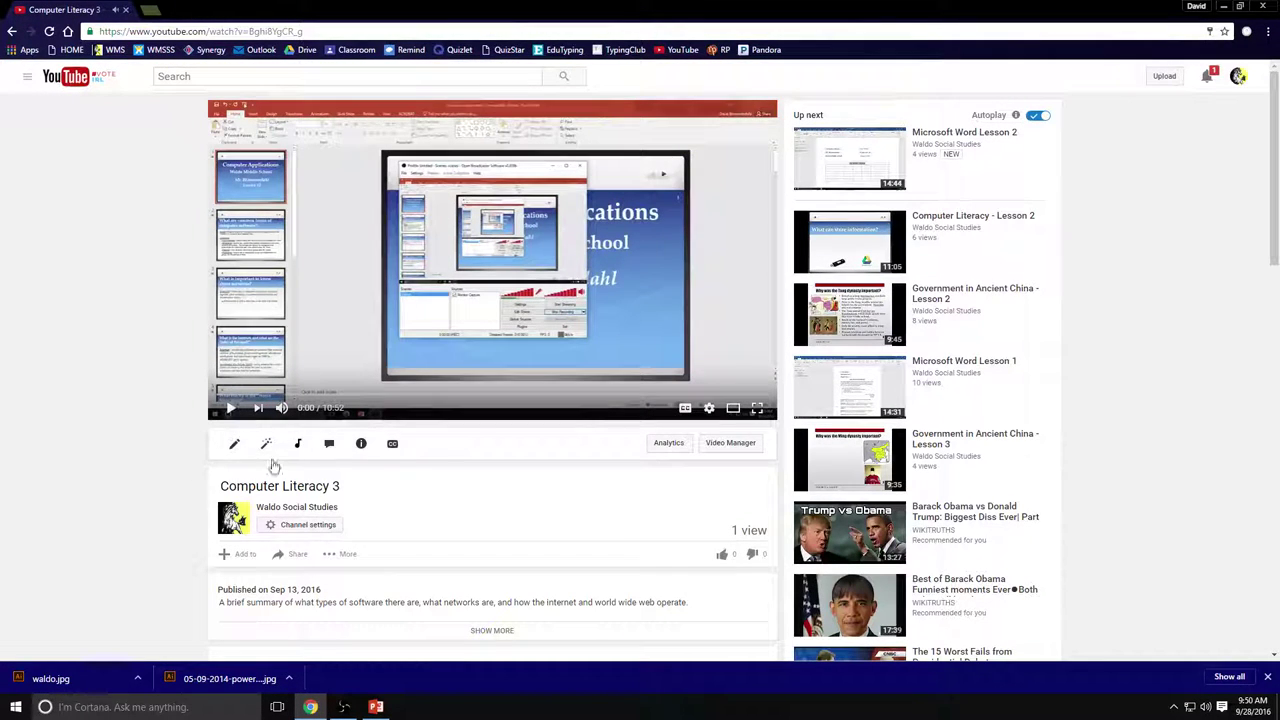
pyautogui.click(286, 553)
pyautogui.scroll(-2, 334, 556)
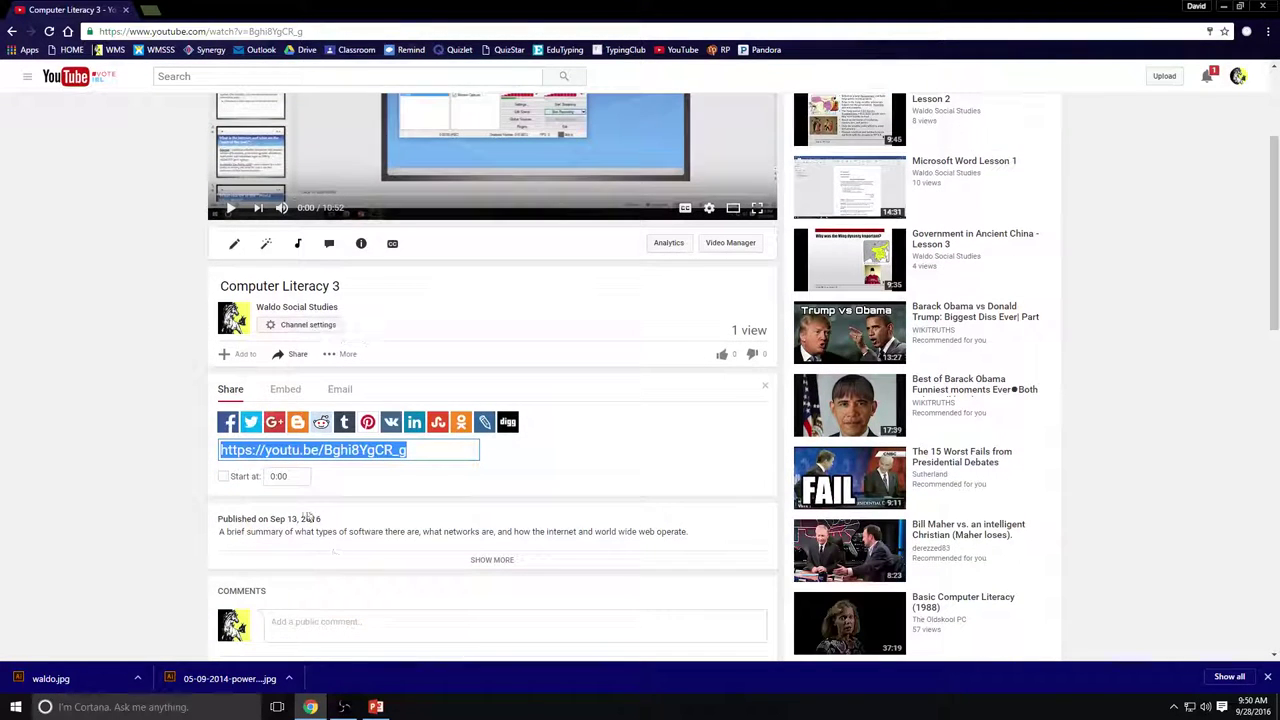
pyautogui.click(285, 389)
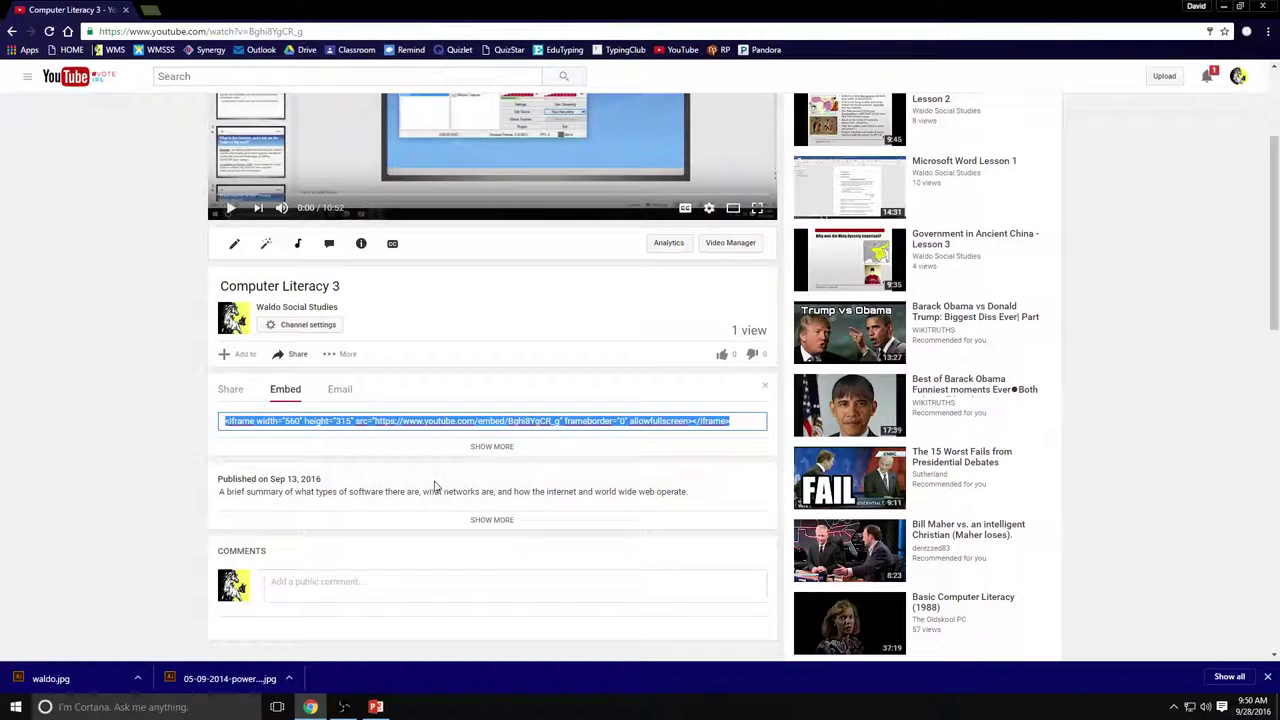
# Switch back to PowerPoint and insert the Computer Literacy 3 video in the second column's placeholder from its copied embed code
pyautogui.click(376, 707)
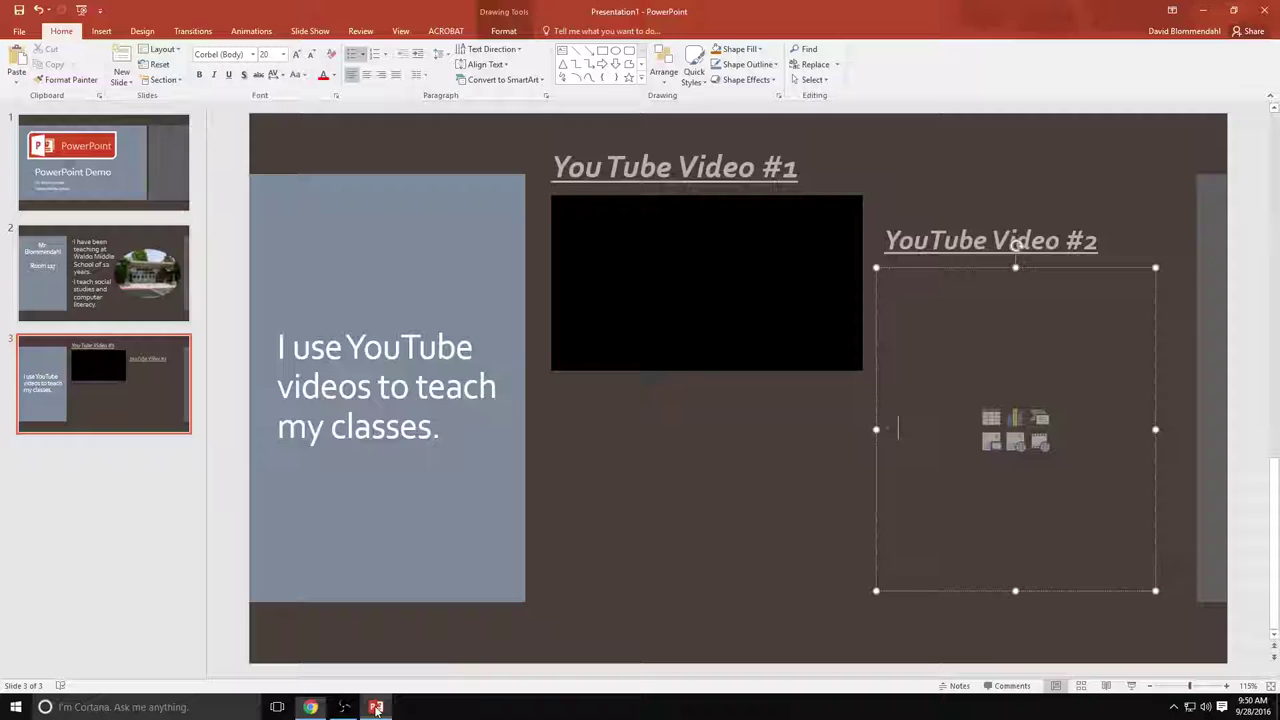
pyautogui.click(989, 444)
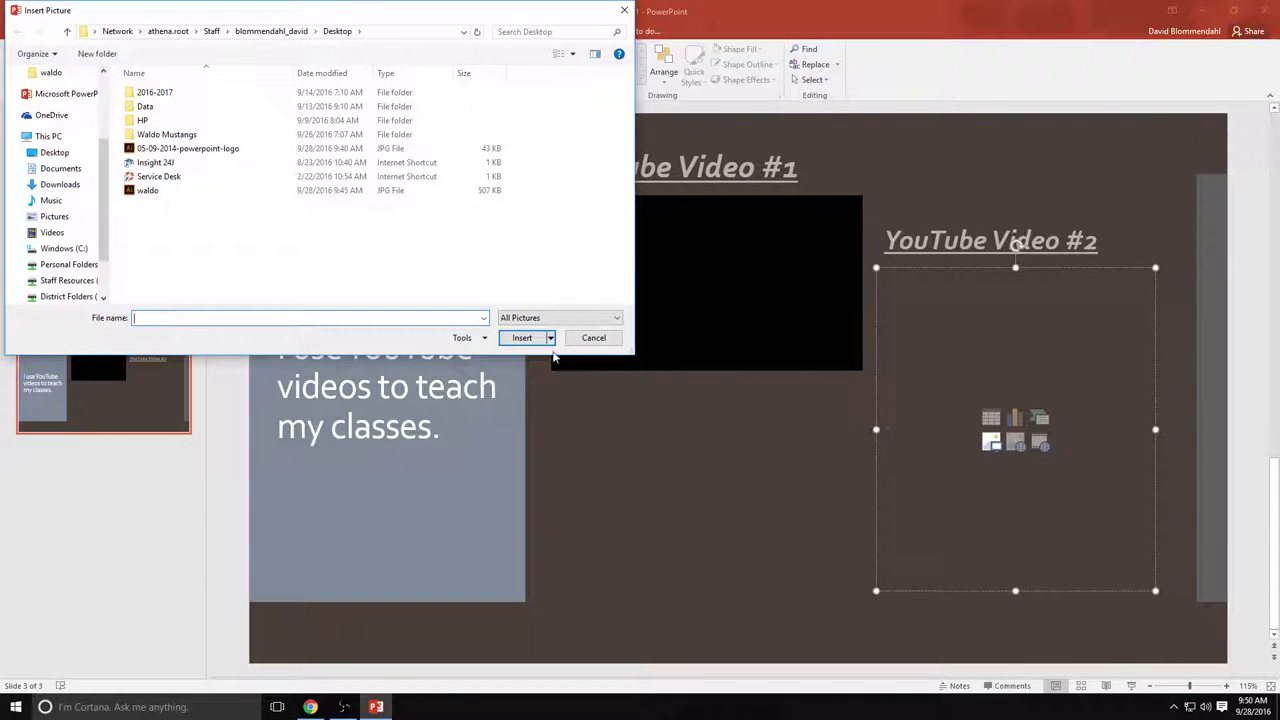
pyautogui.click(593, 337)
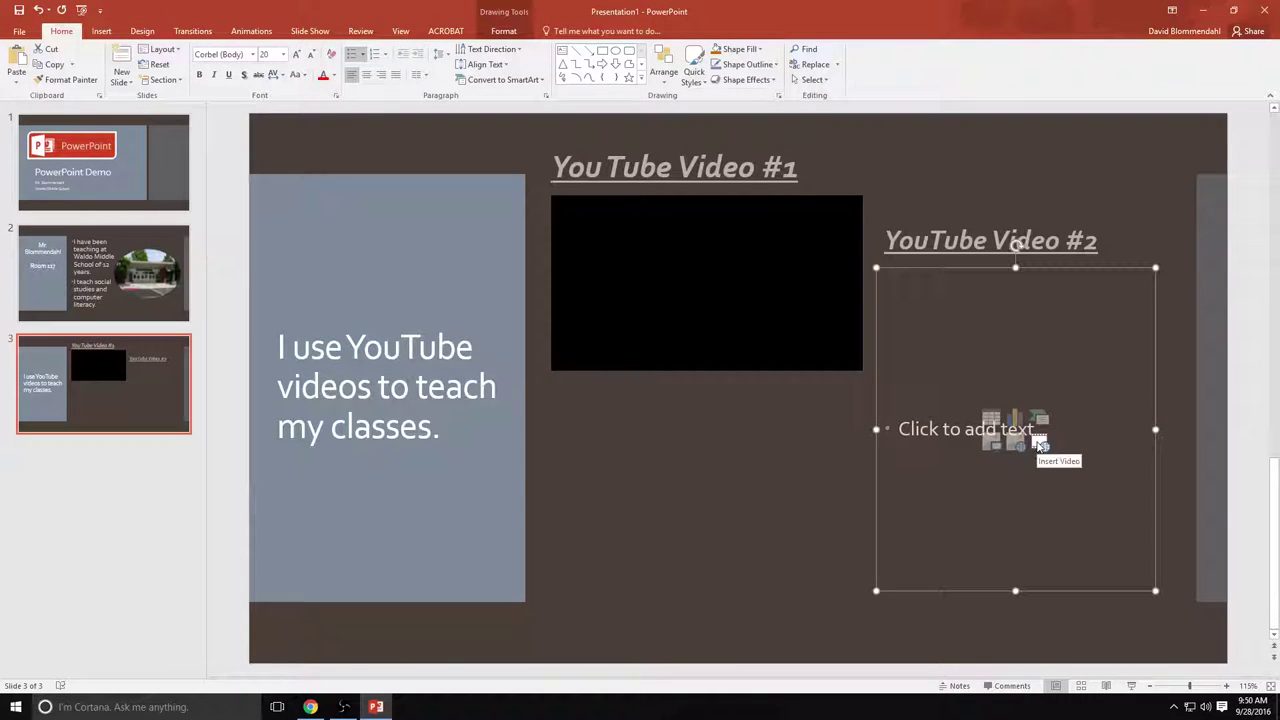
pyautogui.click(1040, 441)
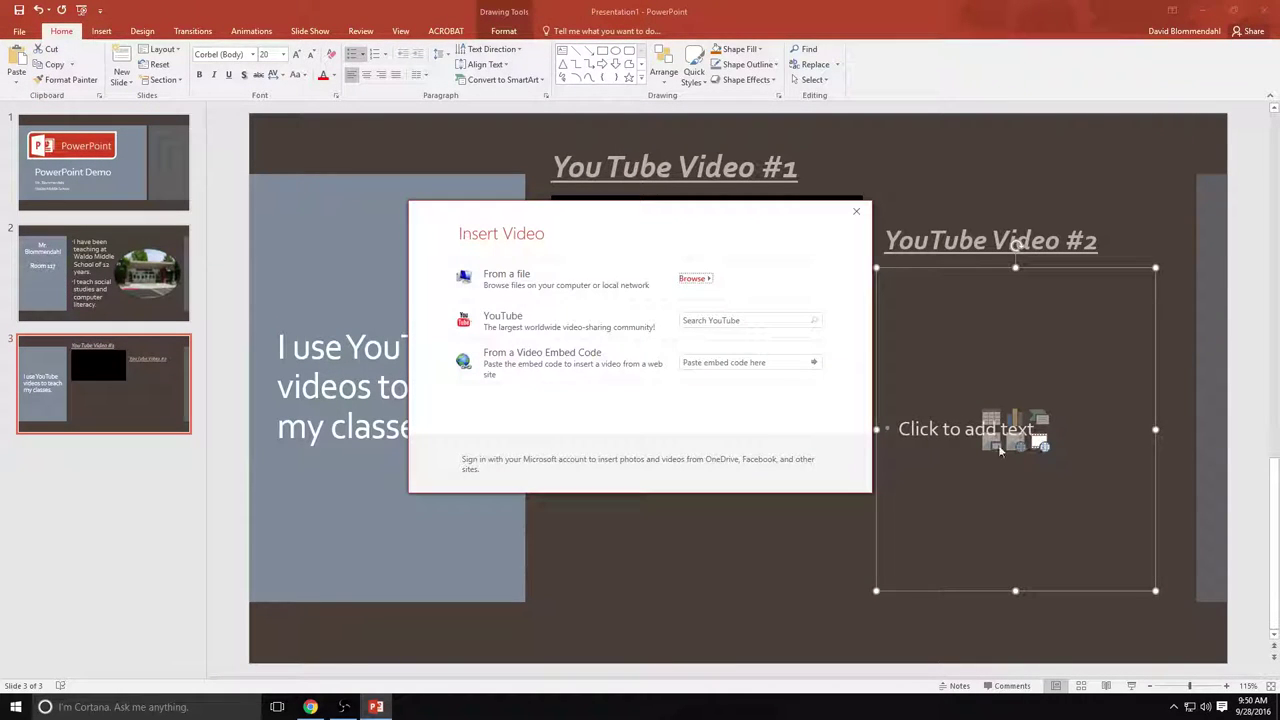
pyautogui.click(738, 364)
pyautogui.hotkey('ctrl', 'v')
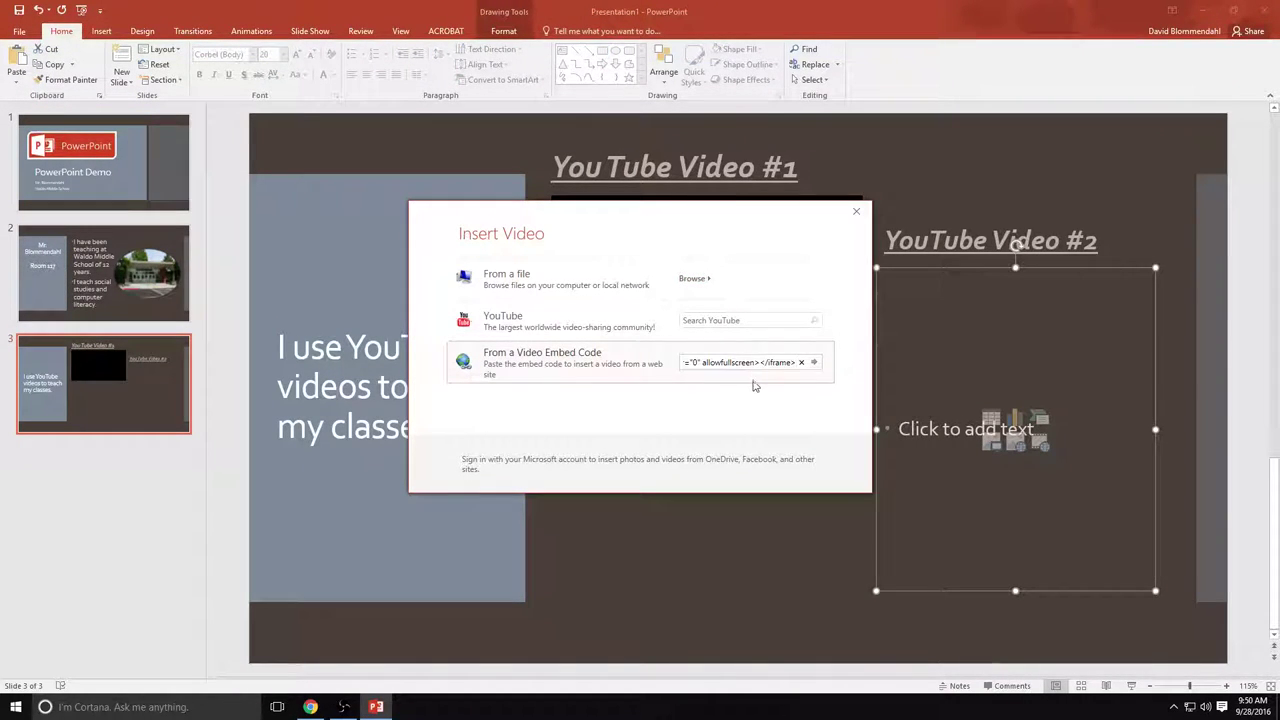
pyautogui.press('Return')
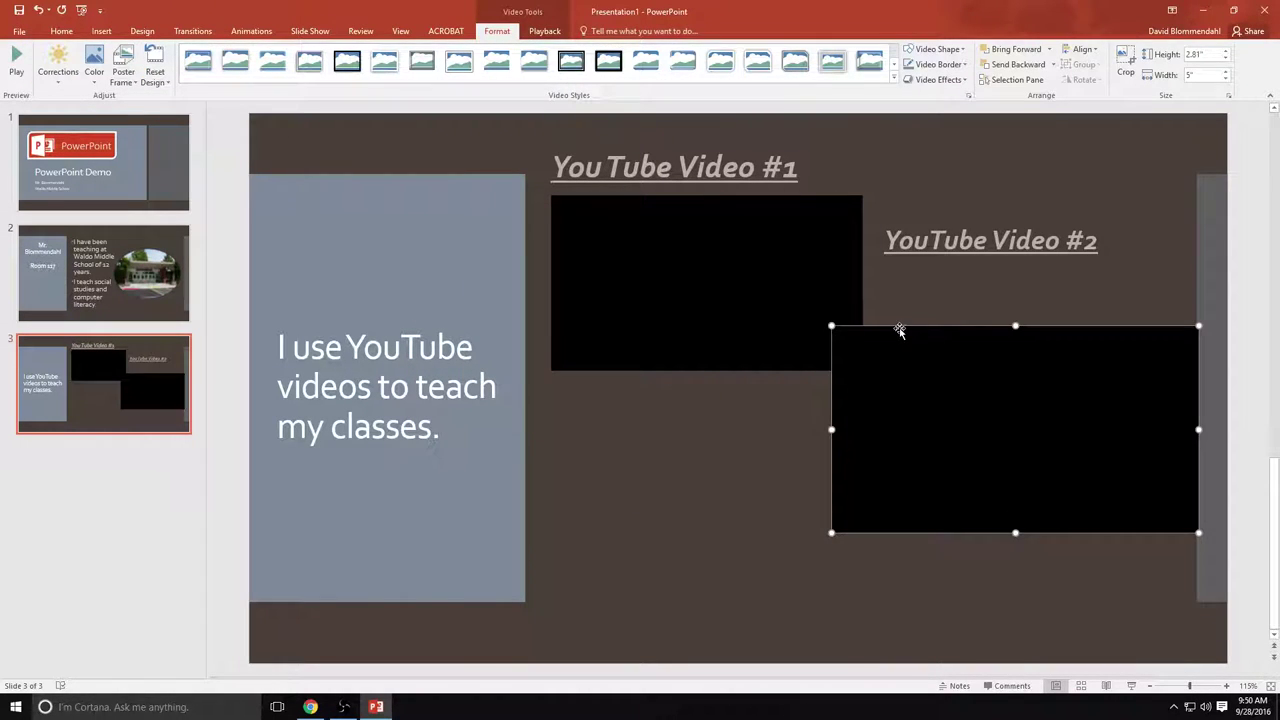
# Place the second video in the slide's lower-right area at about 2.6" by 4.62", and move the "YouTube Video #2" heading directly above it
pyautogui.moveTo(899, 331); pyautogui.dragTo(837, 443)
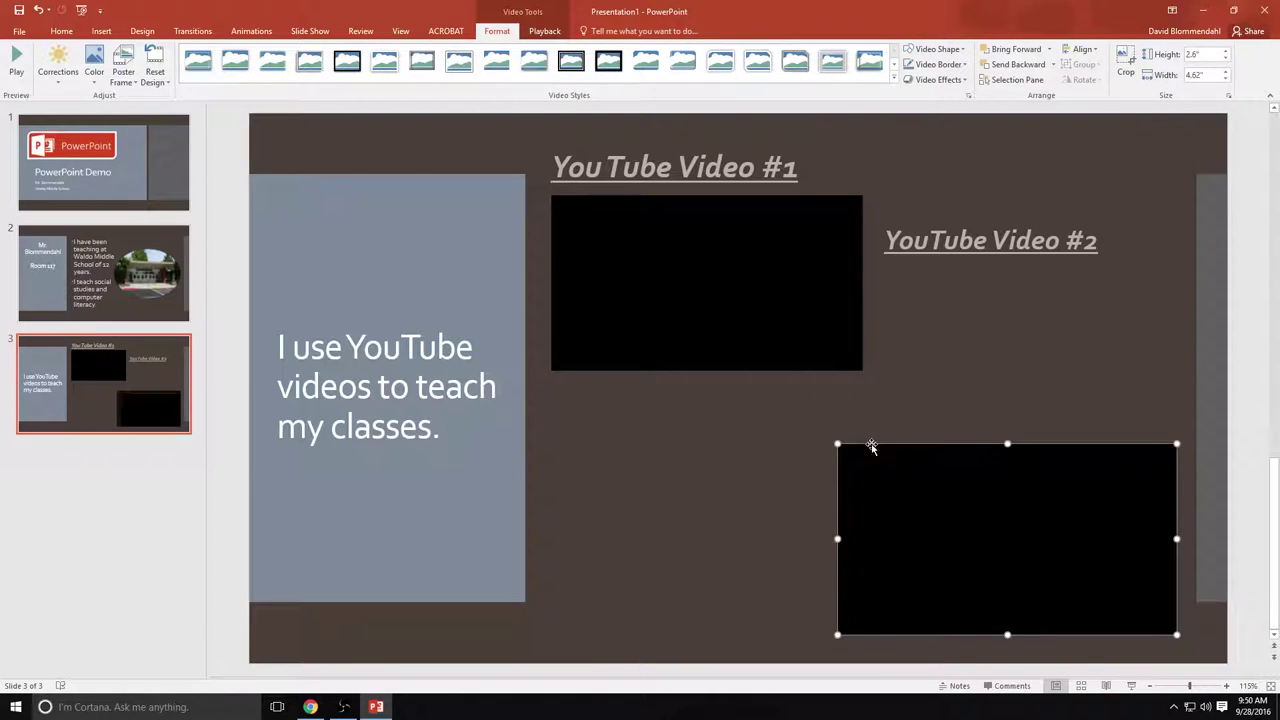
pyautogui.click(943, 243)
pyautogui.moveTo(947, 198)
pyautogui.mouseDown()
pyautogui.moveTo(951, 360)
pyautogui.moveTo(934, 366)
pyautogui.mouseUp()
pyautogui.click(688, 478)
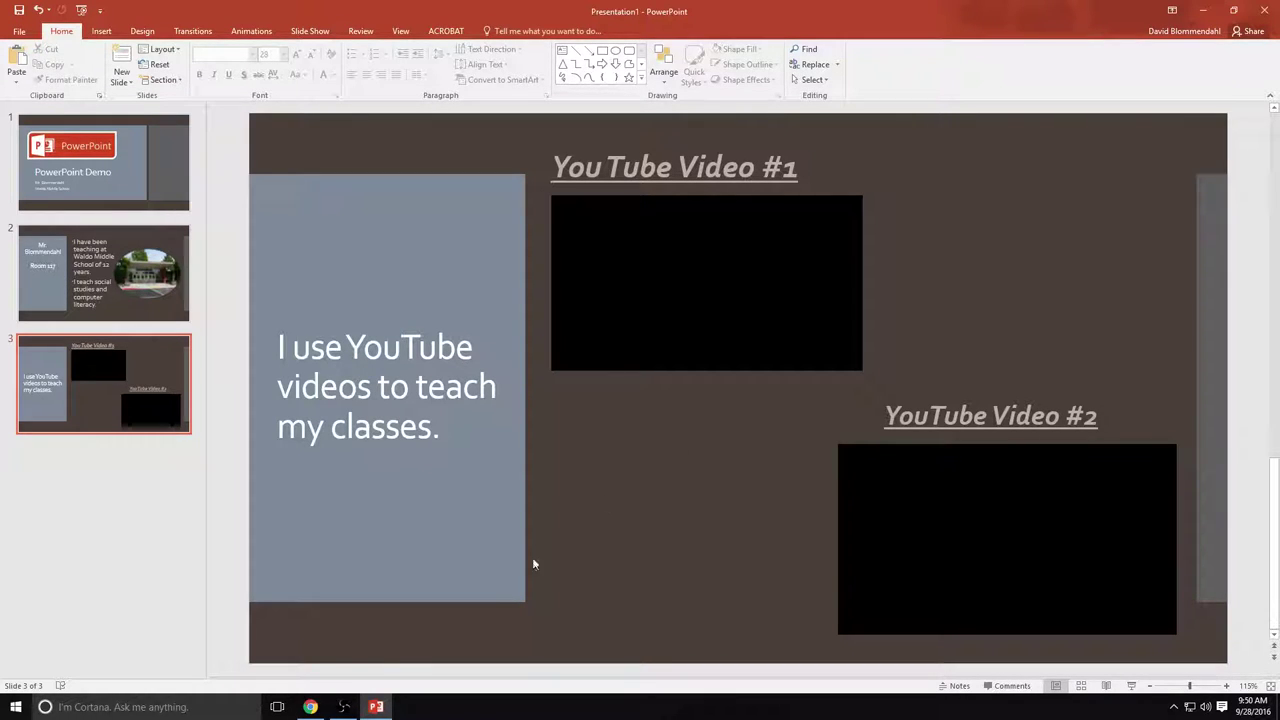
# Switch to Chrome and search Google for "videos"
pyautogui.click(311, 708)
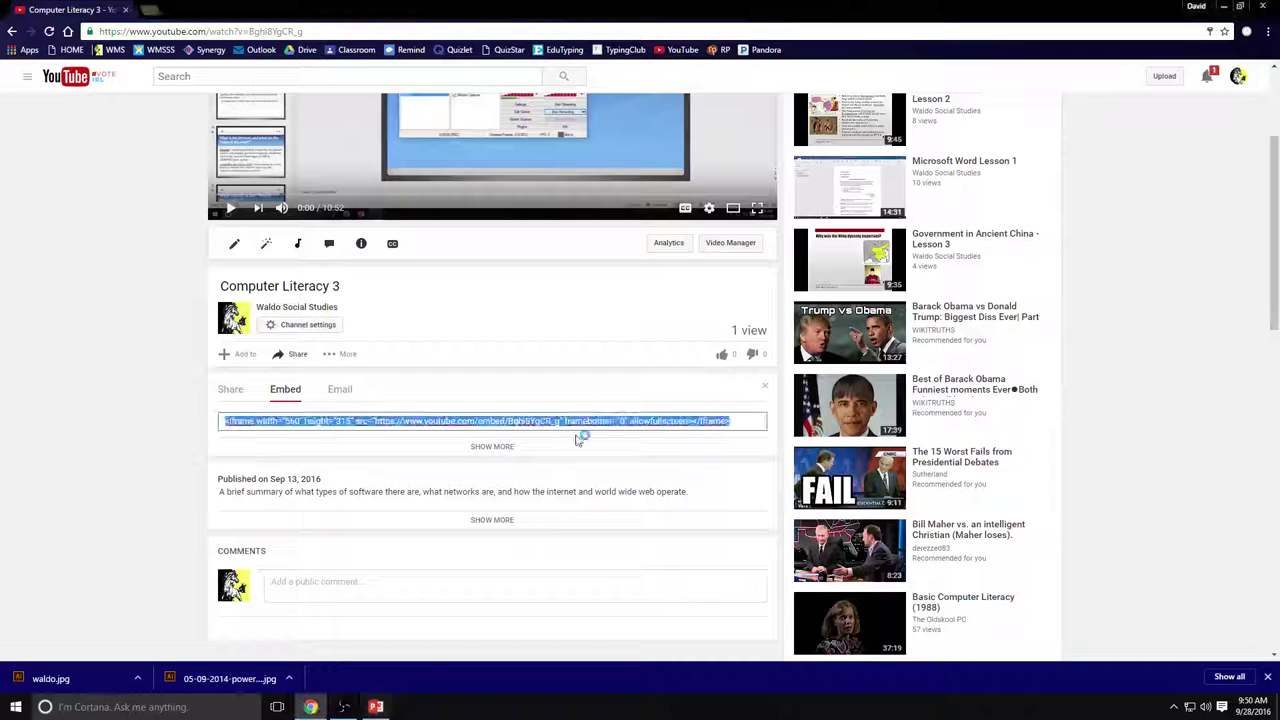
pyautogui.click(305, 32)
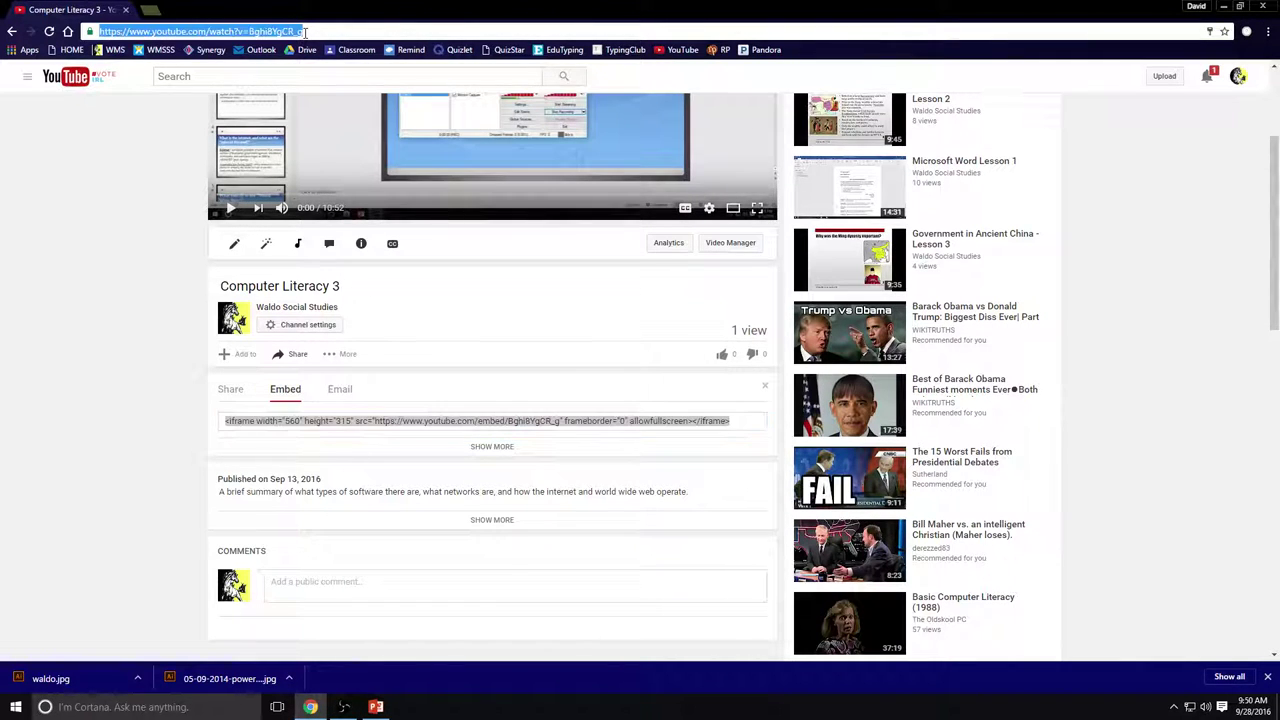
pyautogui.write('video')
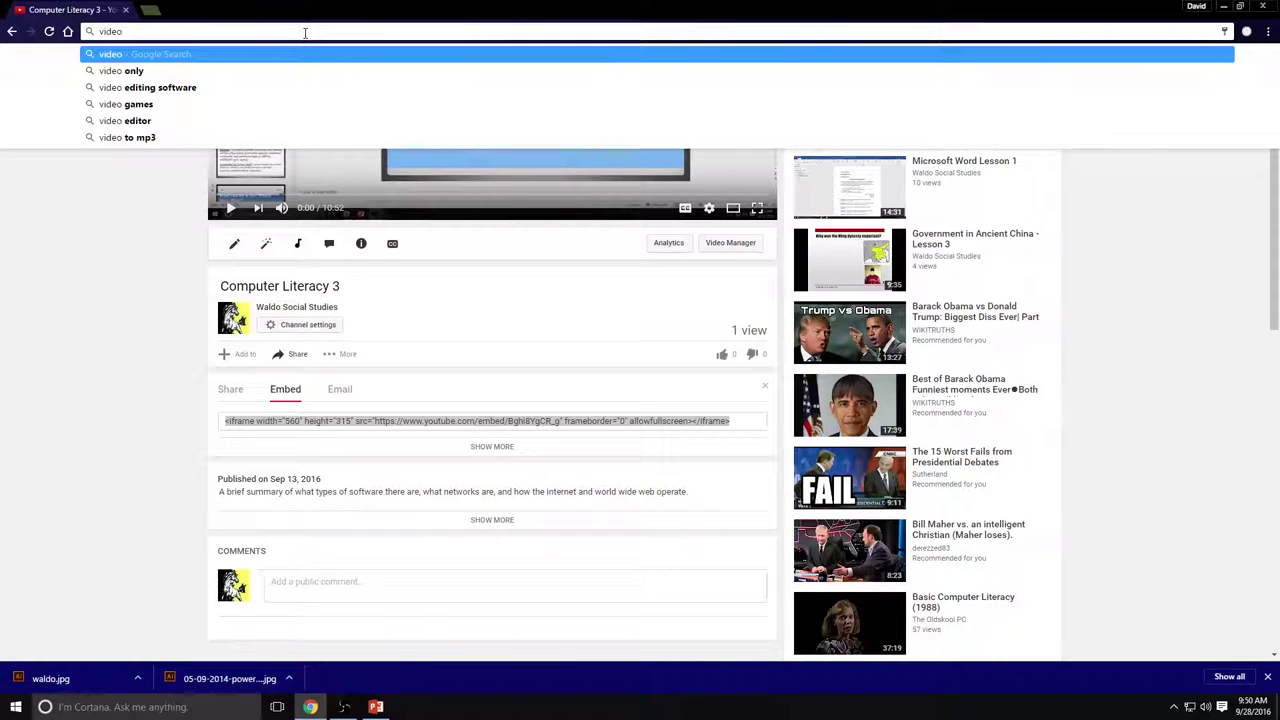
pyautogui.write('s')
pyautogui.press('Return')
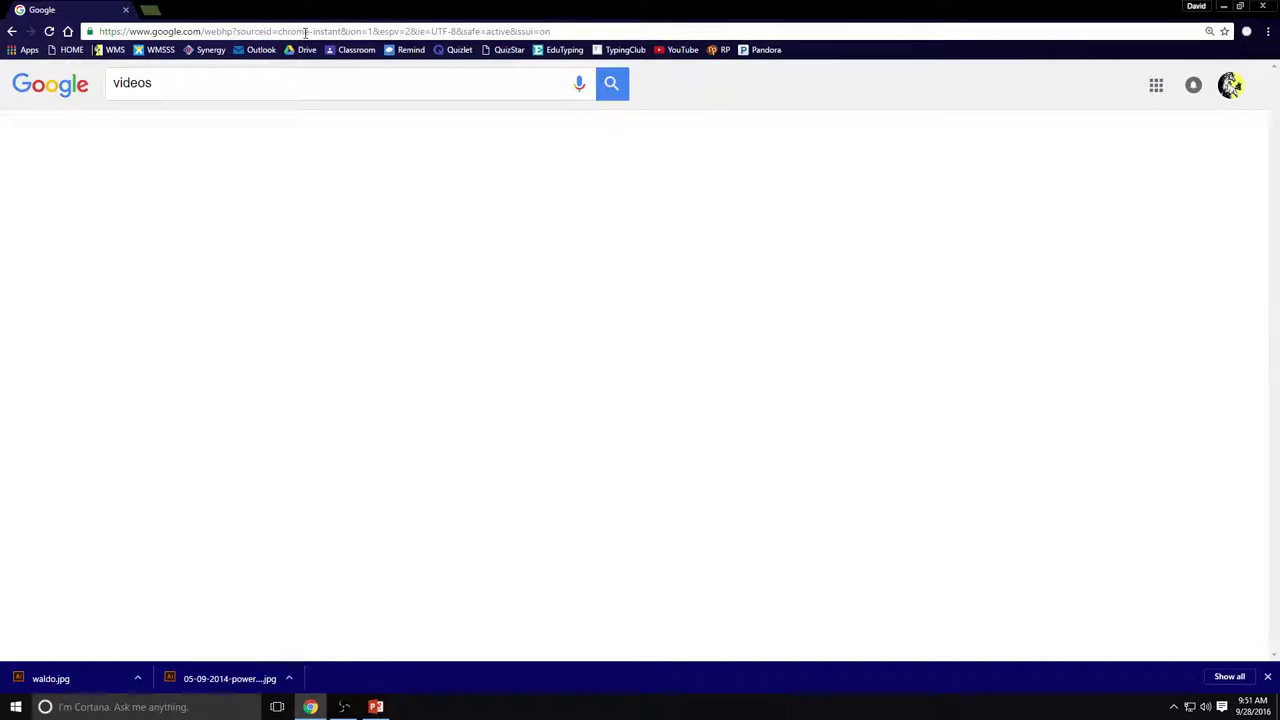
# Show the image results for "videos" and save the wall-of-screens picture to the Desktop as video-tv2-ss-1920
pyautogui.click(170, 140)
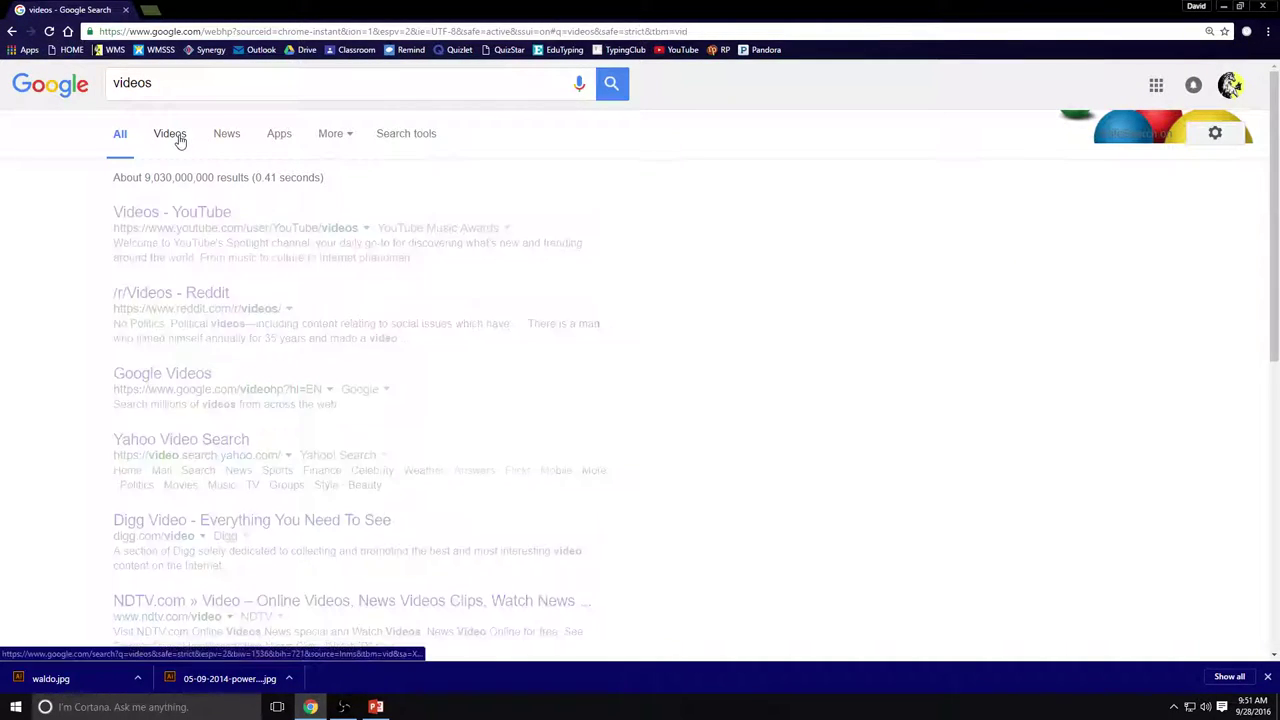
pyautogui.click(119, 136)
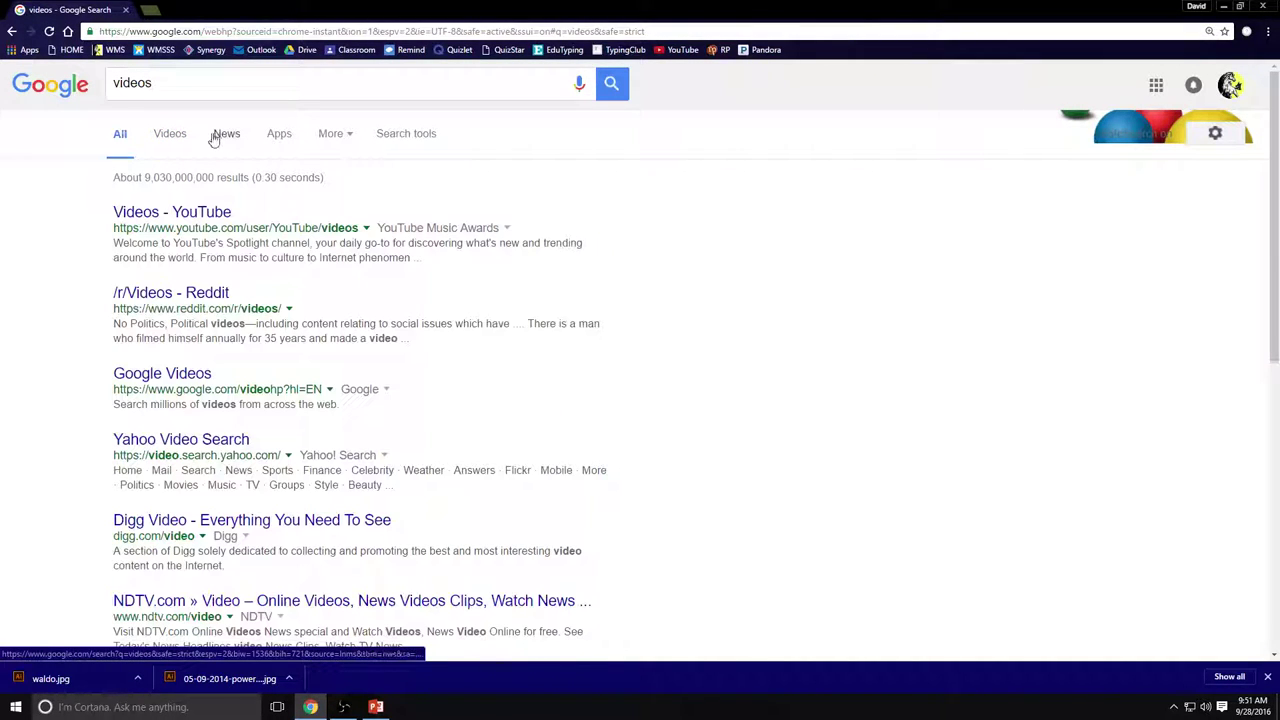
pyautogui.click(331, 136)
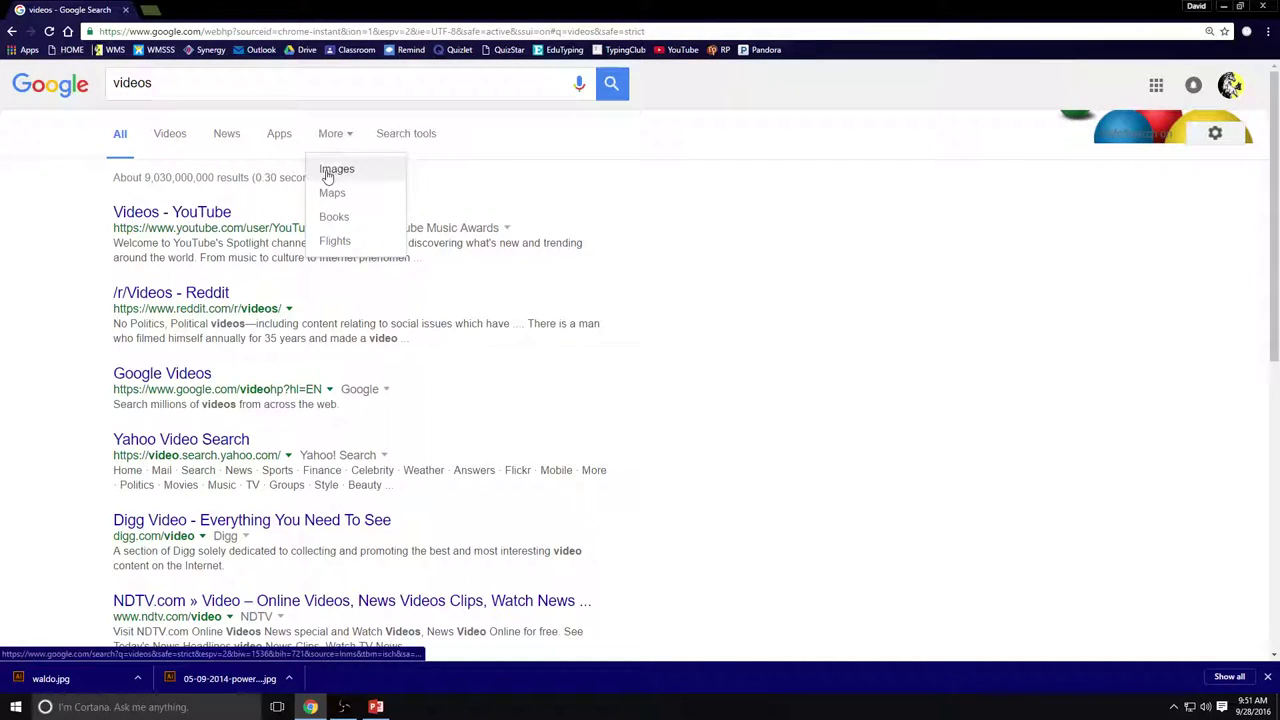
pyautogui.click(328, 172)
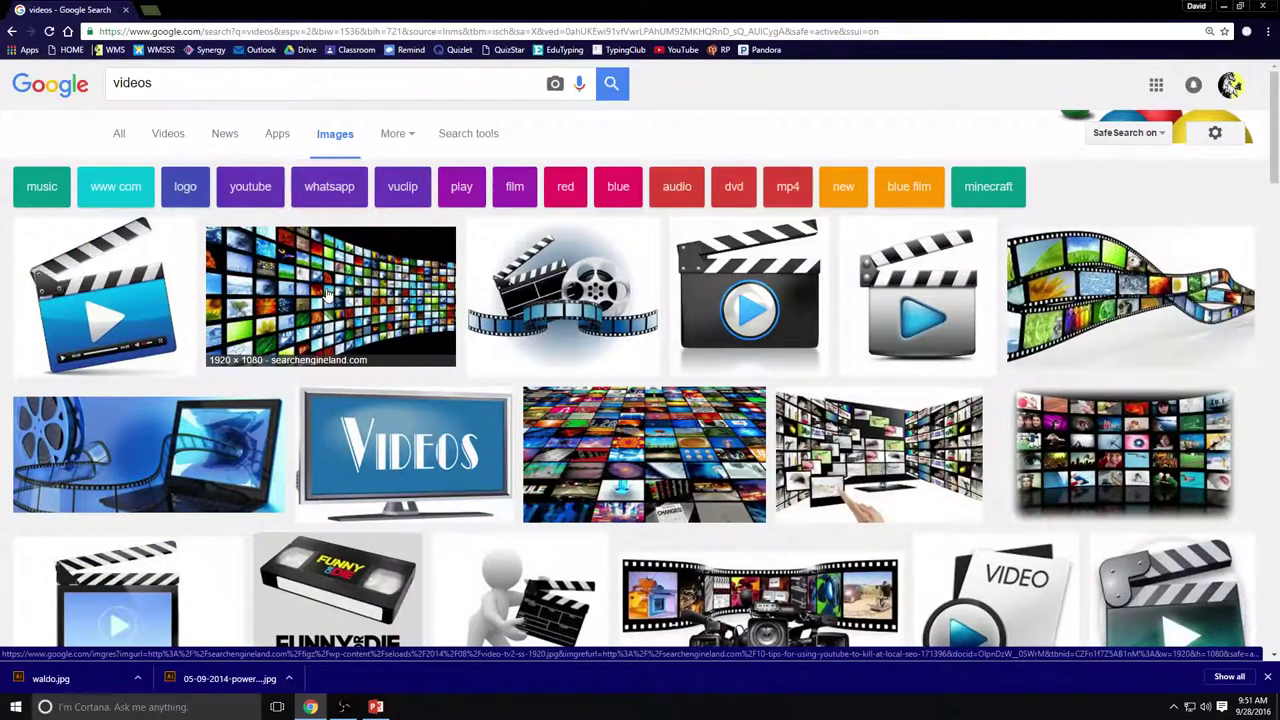
pyautogui.click(327, 291)
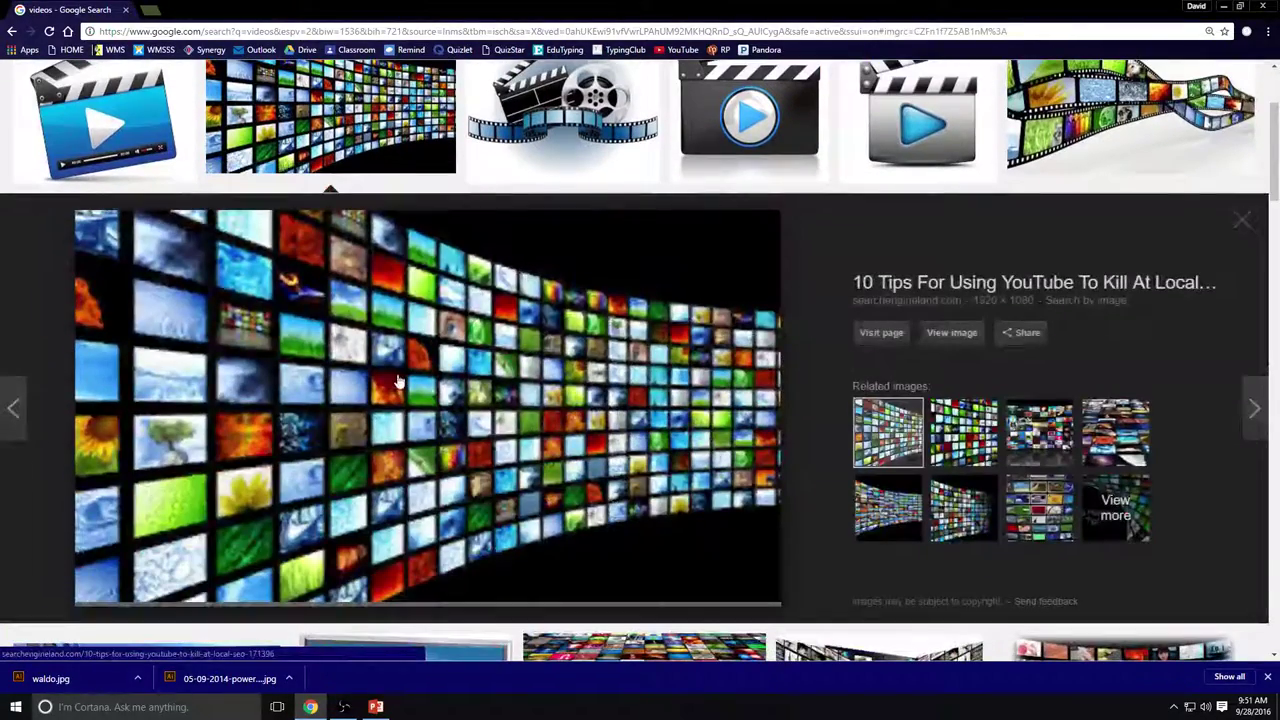
pyautogui.rightClick(392, 366)
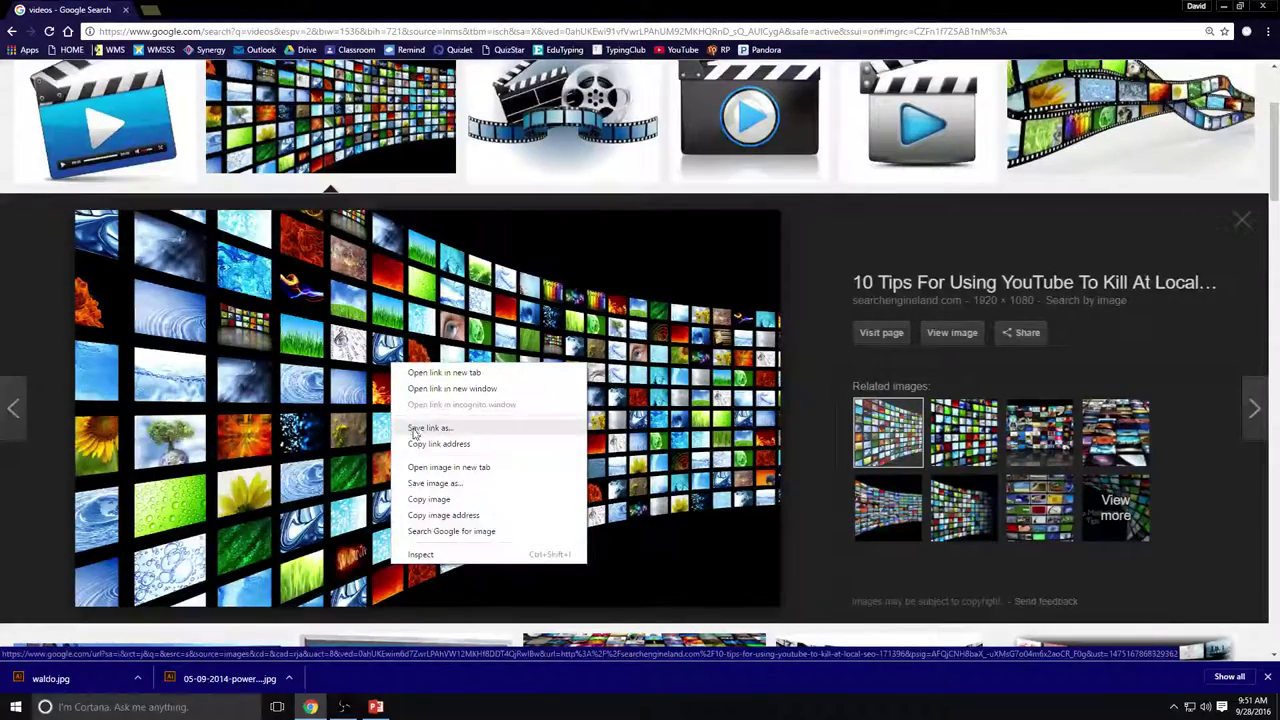
pyautogui.click(428, 484)
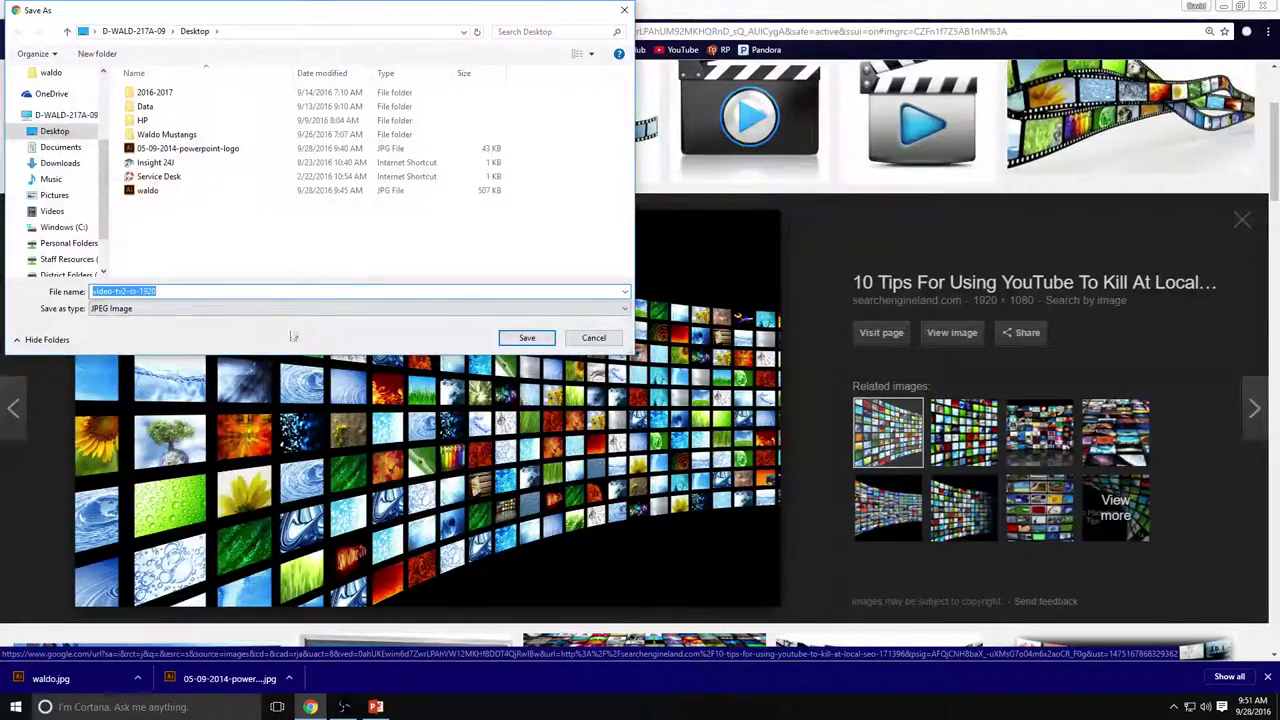
pyautogui.click(521, 340)
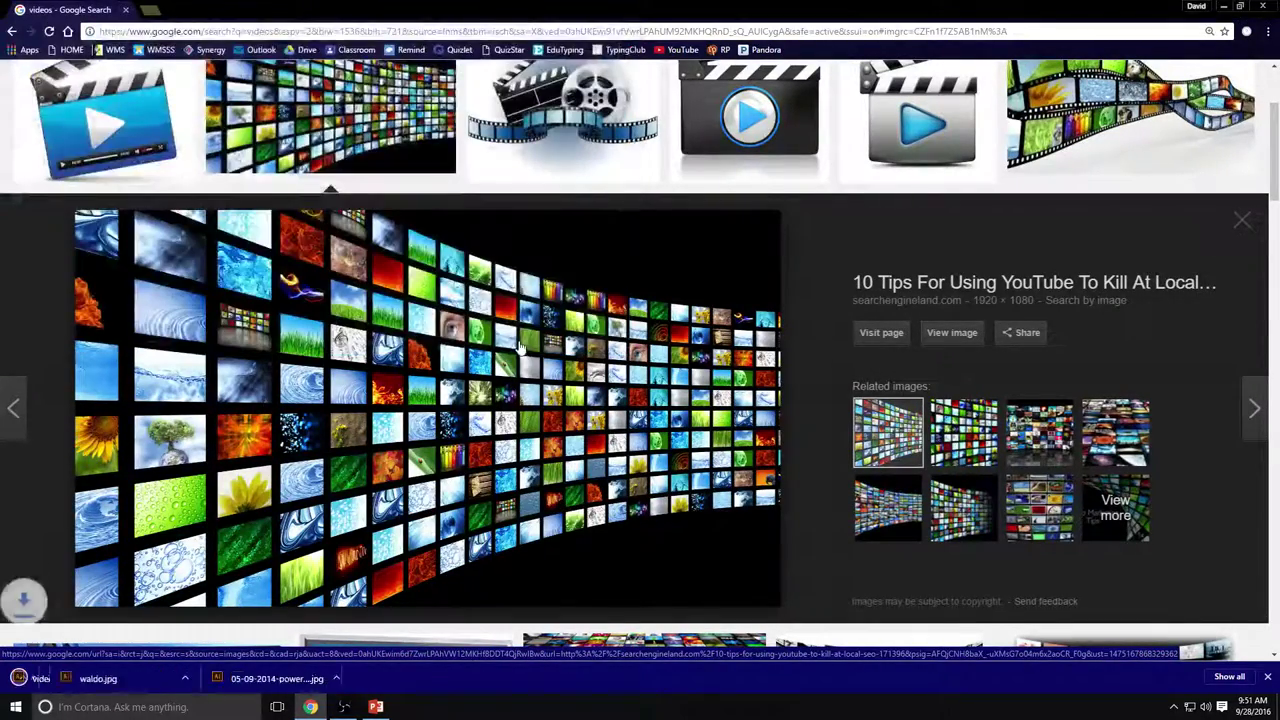
# Return to the image results, browse on to the clapperboard with the blue play button, and save it to the Desktop as media_video_icon_pc_800_clr_4466
pyautogui.click(12, 32)
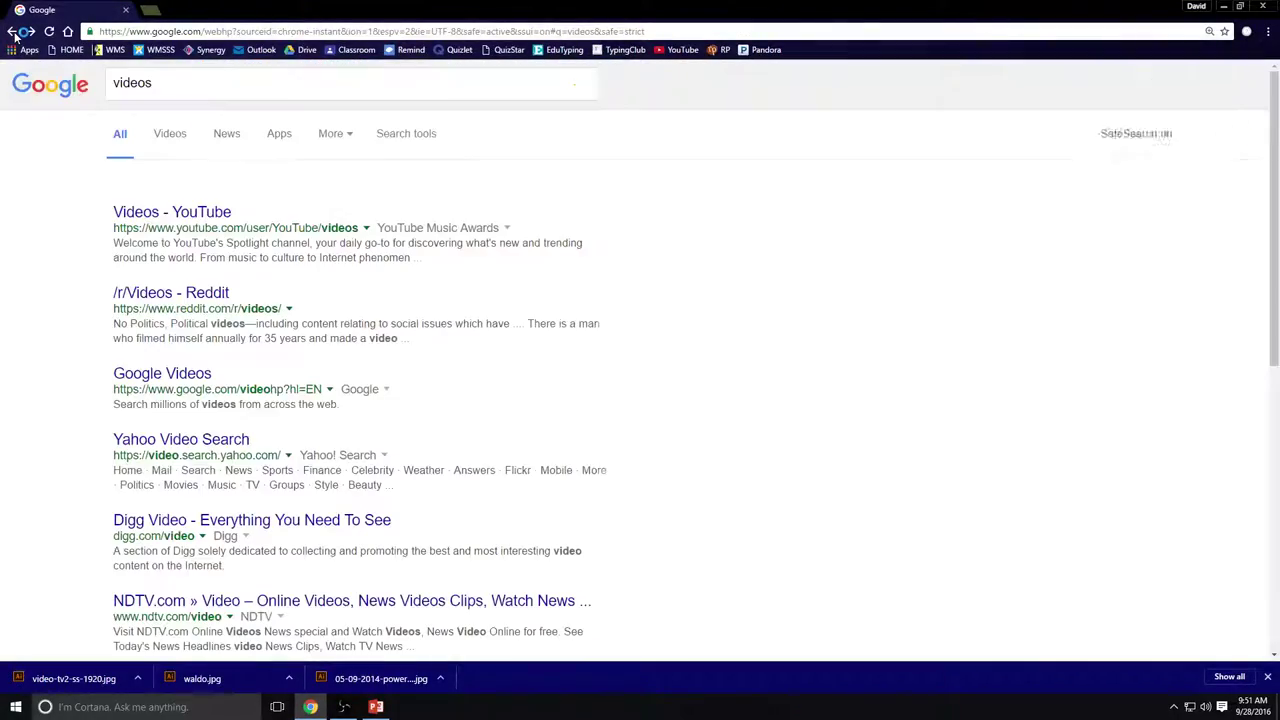
pyautogui.click(31, 32)
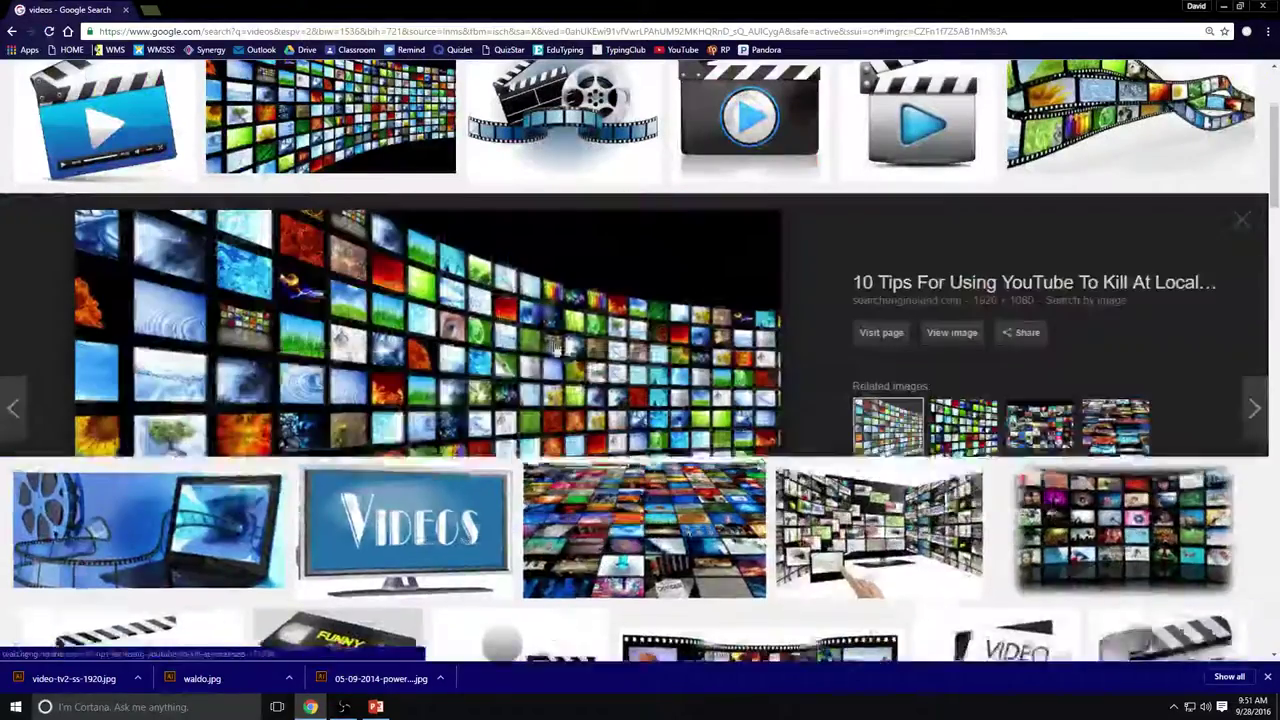
pyautogui.click(1252, 408)
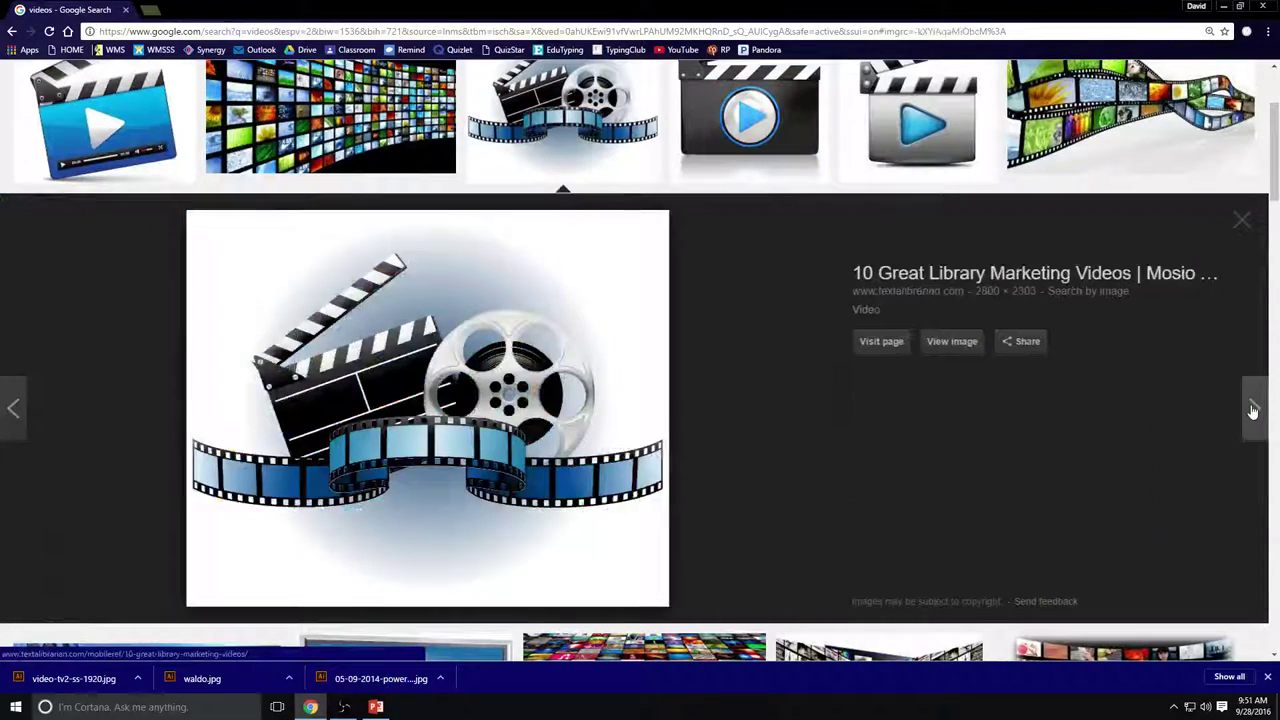
pyautogui.click(1252, 408)
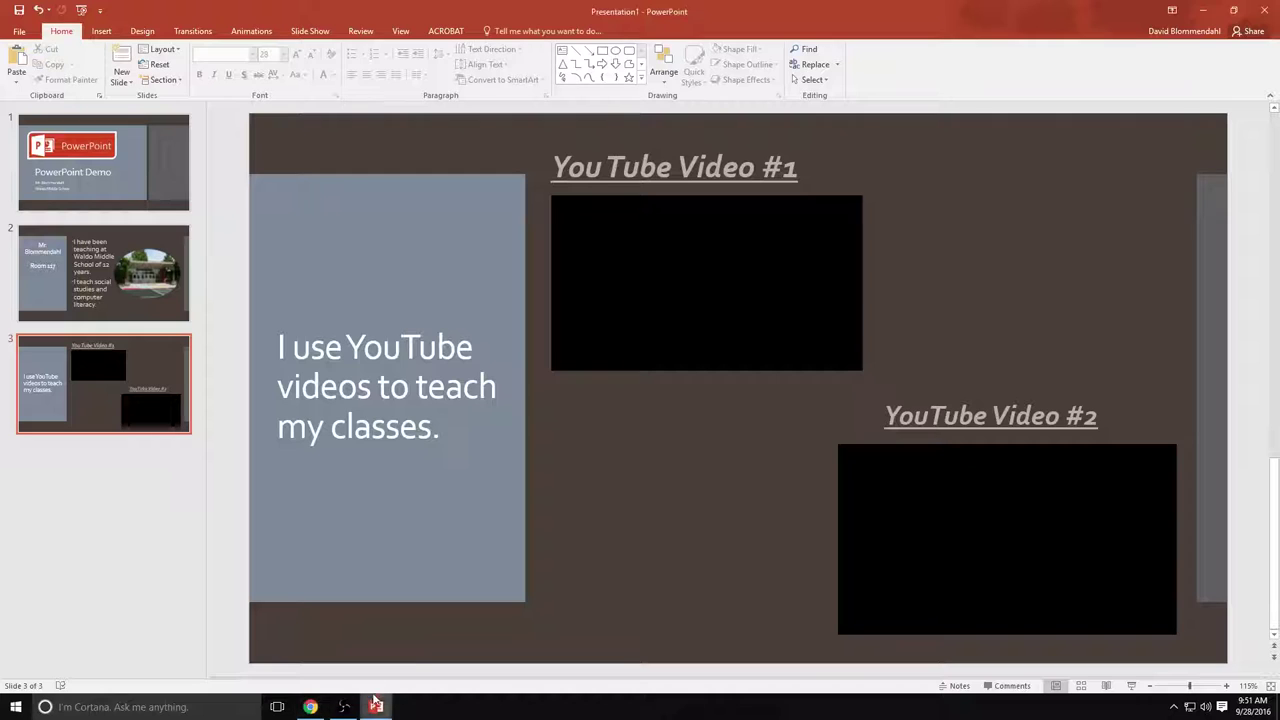
# Switch to PowerPoint and insert the video-tv2-ss-1920 picture from the Desktop on slide 3
pyautogui.click(101, 31)
pyautogui.click(82, 60)
pyautogui.click(240, 204)
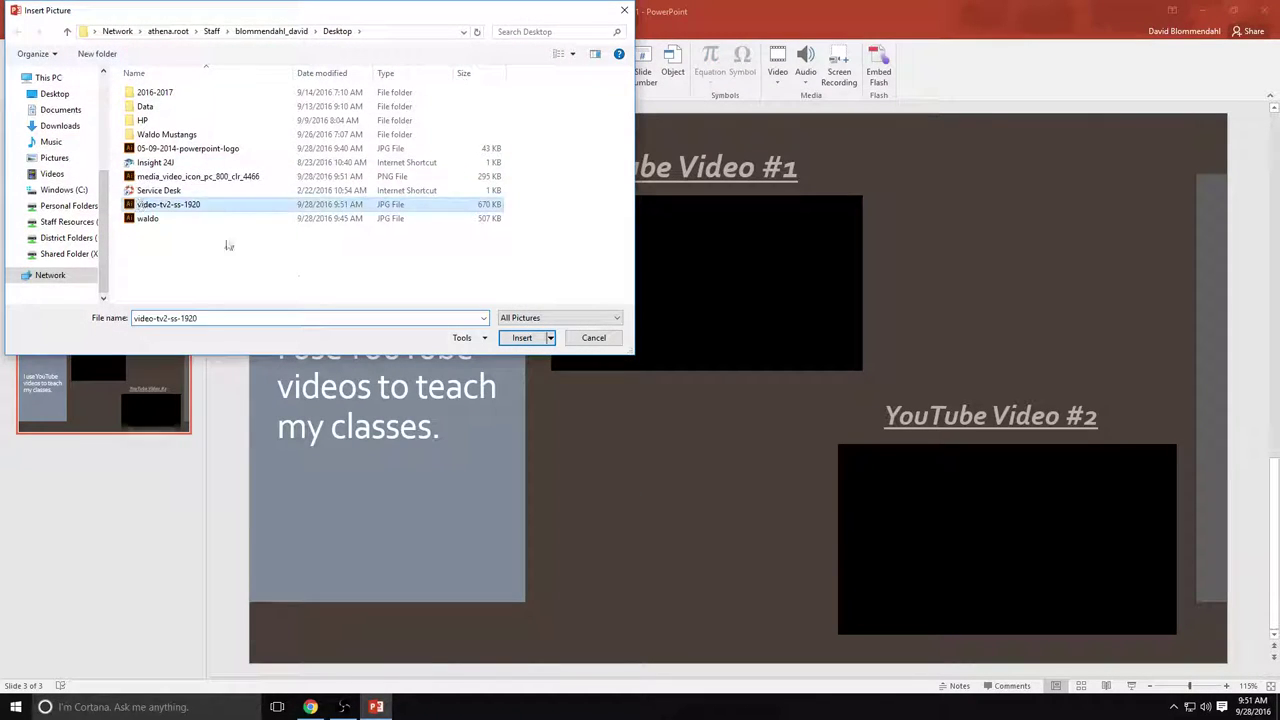
pyautogui.click(522, 337)
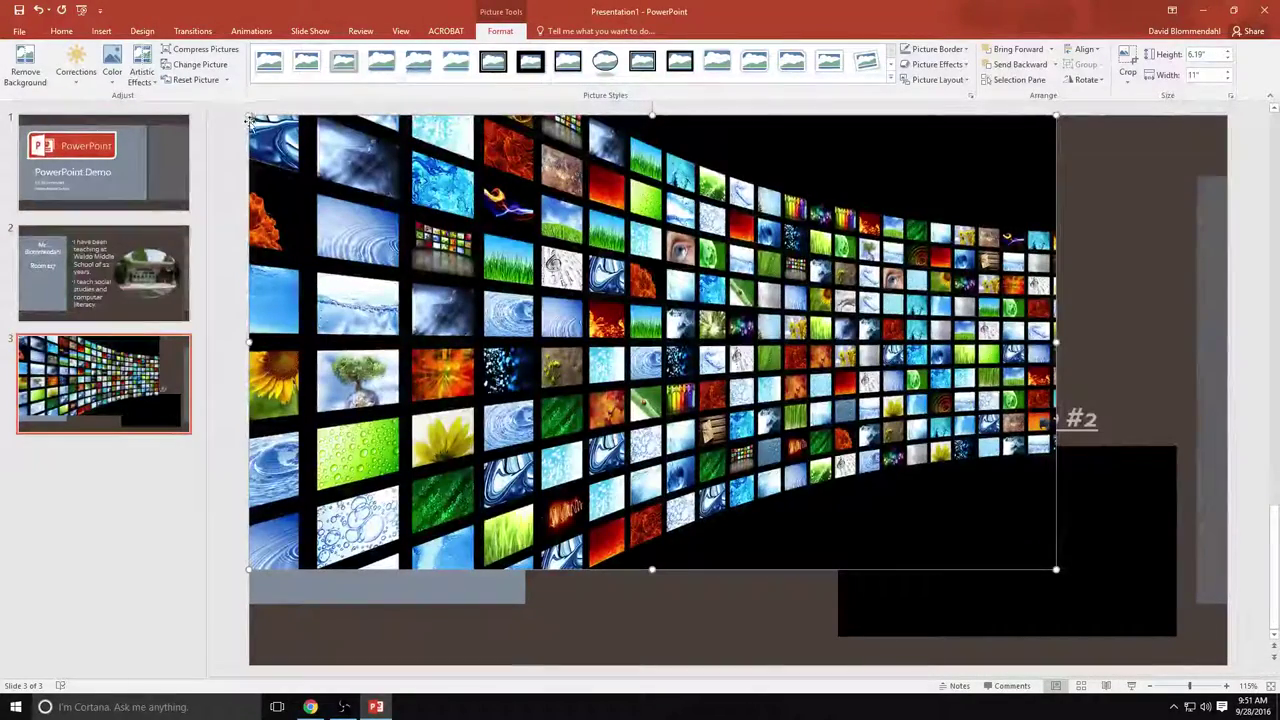
# Shrink the wall-of-screens picture to about 2.39" by 4.24" and place it directly beside the first video
pyautogui.moveTo(249, 115); pyautogui.dragTo(766, 400)
pyautogui.moveTo(790, 455); pyautogui.dragTo(852, 372)
pyautogui.moveTo(871, 416); pyautogui.dragTo(899, 282)
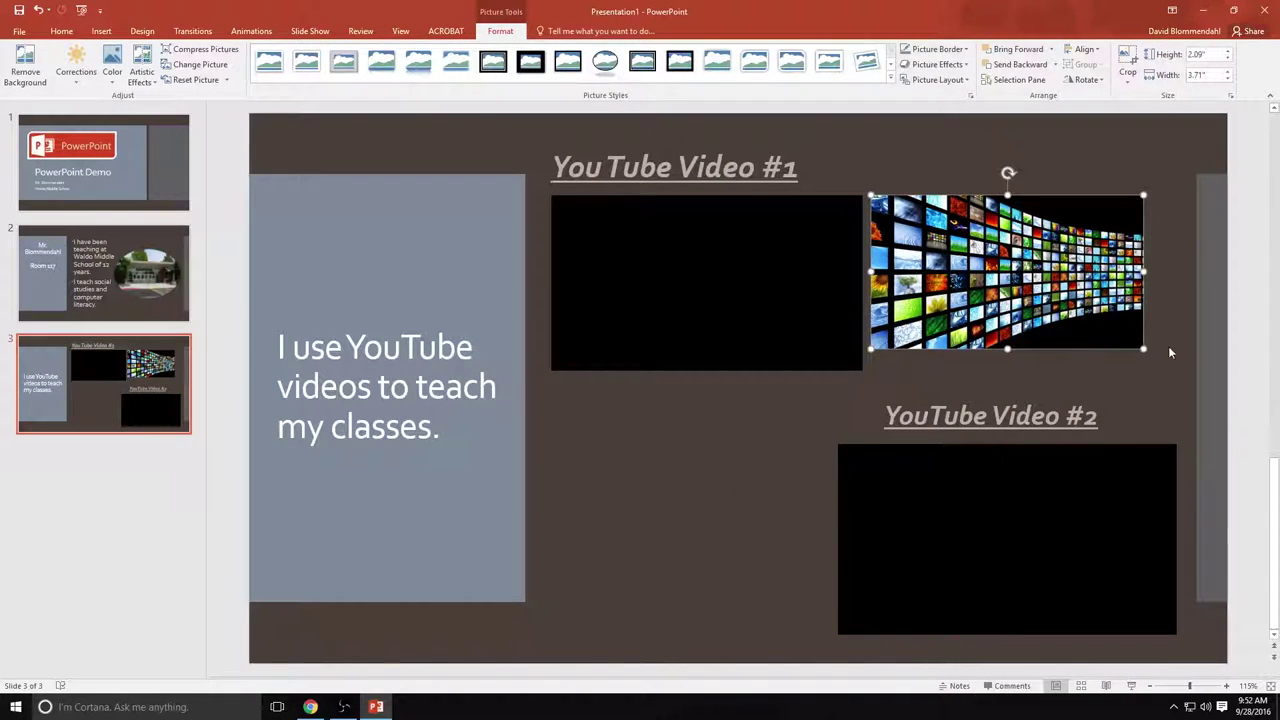
pyautogui.moveTo(1143, 350); pyautogui.dragTo(1181, 370)
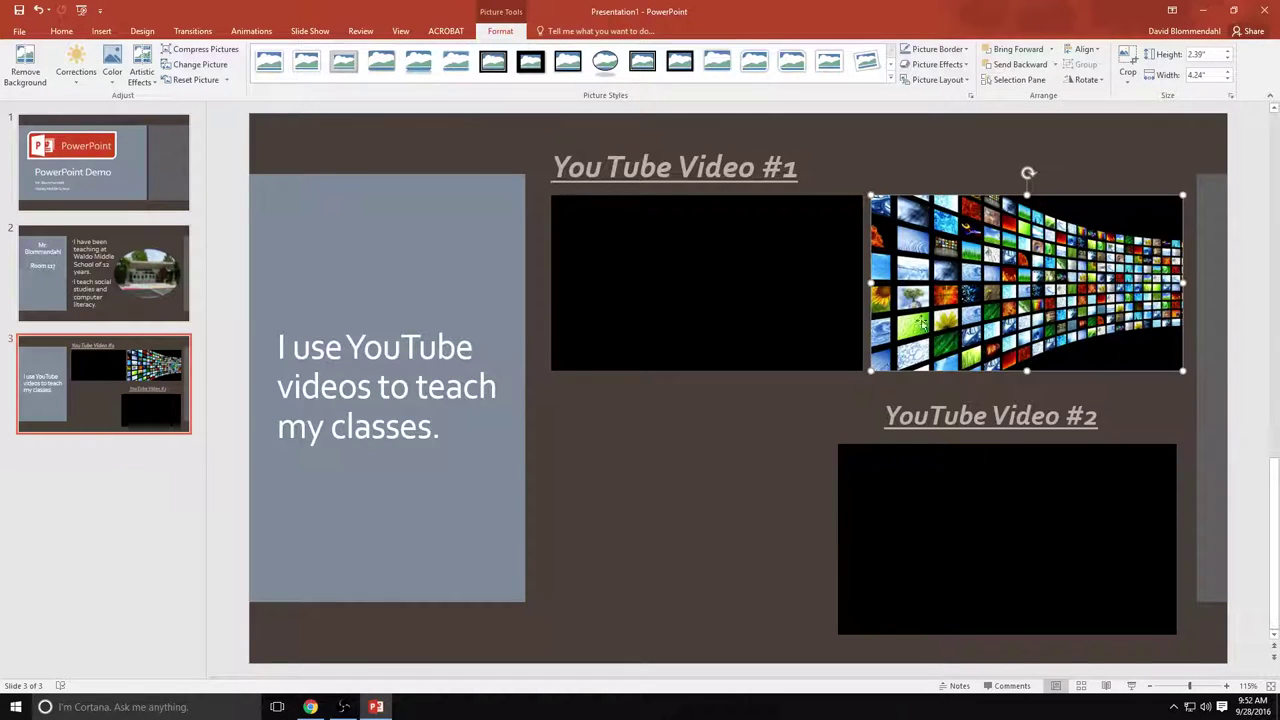
# Apply the white-bordered picture style with snipped diagonal corners to the wall-of-screens picture and nudge it slightly away from the first video
pyautogui.click(383, 68)
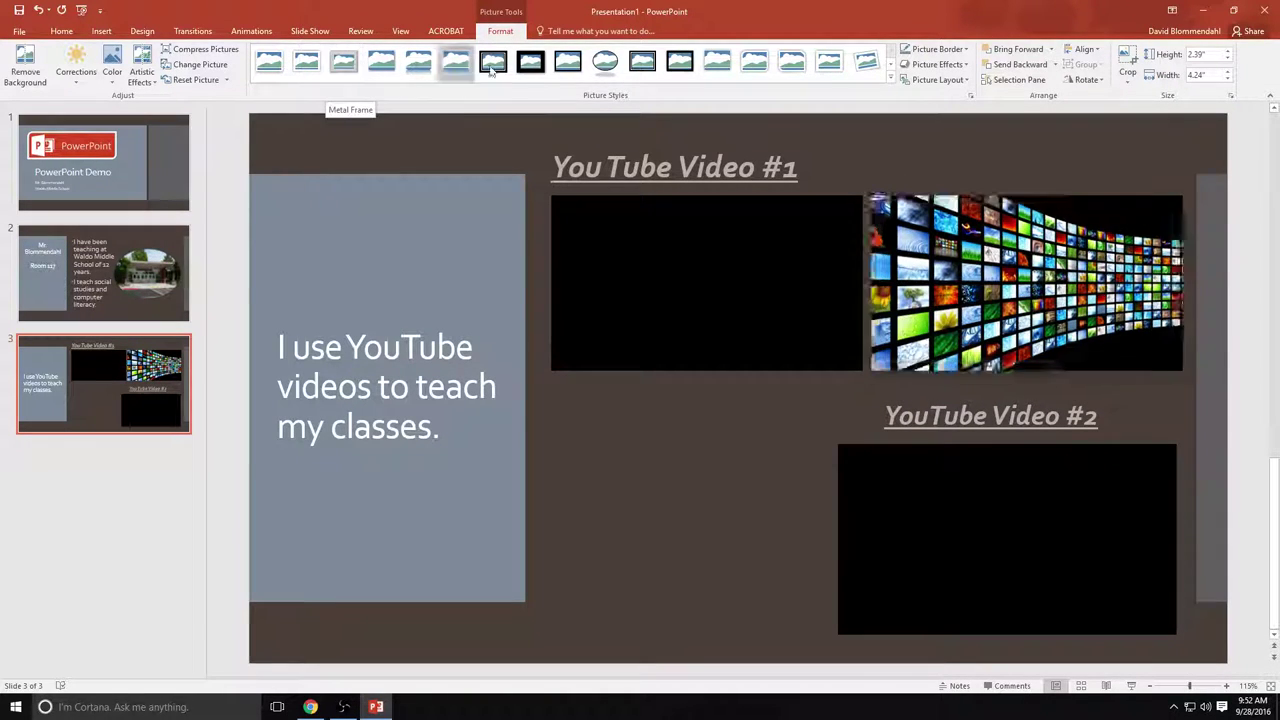
pyautogui.click(643, 63)
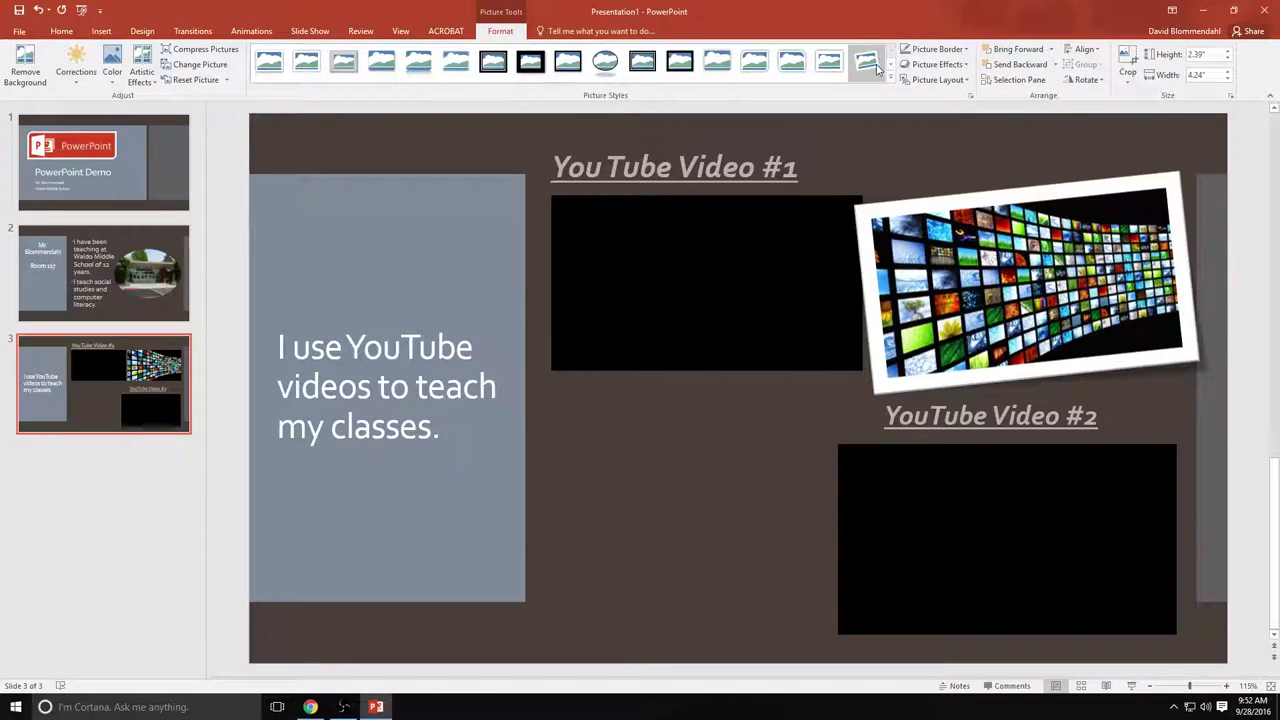
pyautogui.click(801, 66)
pyautogui.moveTo(1061, 313)
pyautogui.mouseDown()
pyautogui.moveTo(1053, 305)
pyautogui.moveTo(1066, 308)
pyautogui.mouseUp()
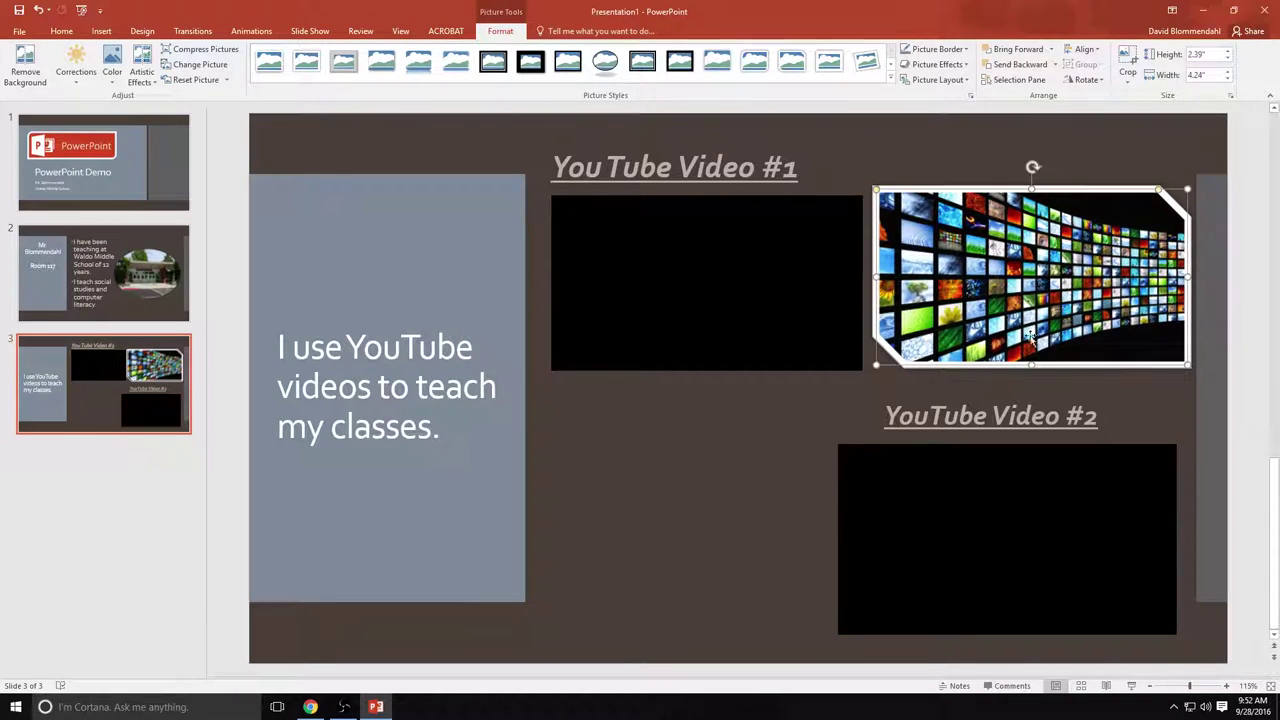
pyautogui.click(716, 433)
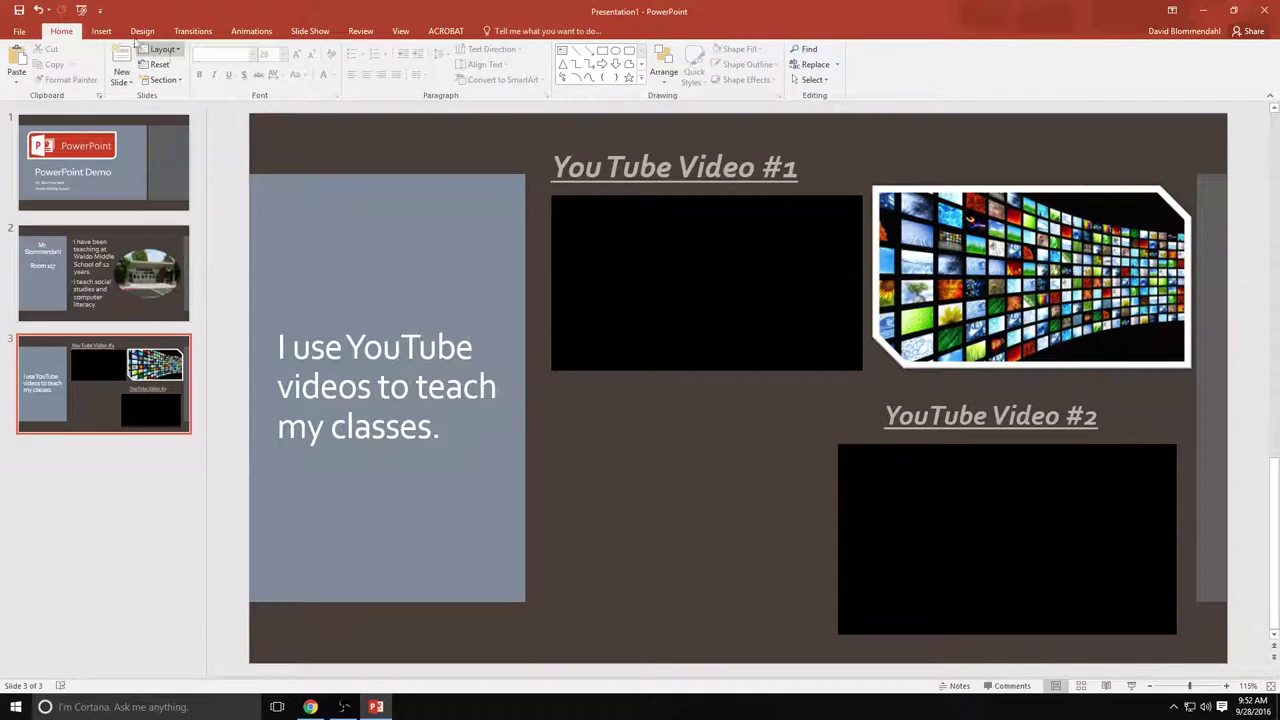
# Insert the media_video_icon_pc_800_clr_4466 picture from the Desktop on slide 3
pyautogui.click(101, 31)
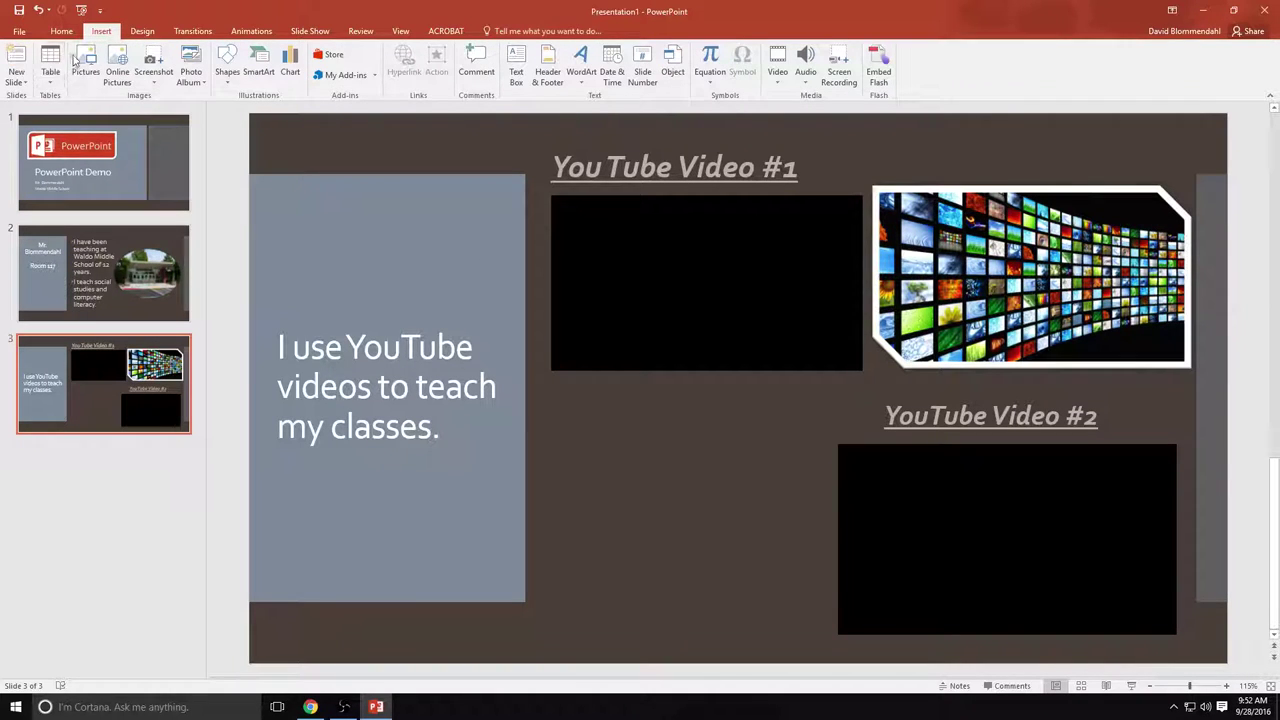
pyautogui.click(84, 62)
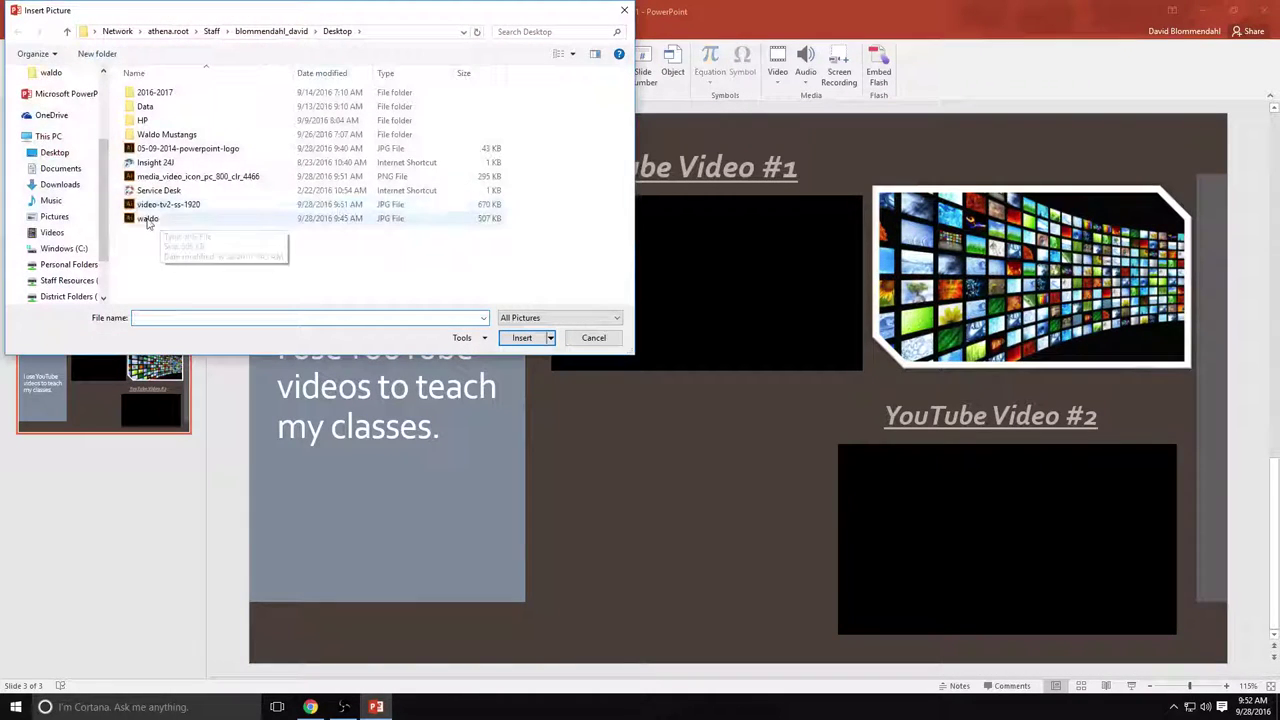
pyautogui.click(158, 178)
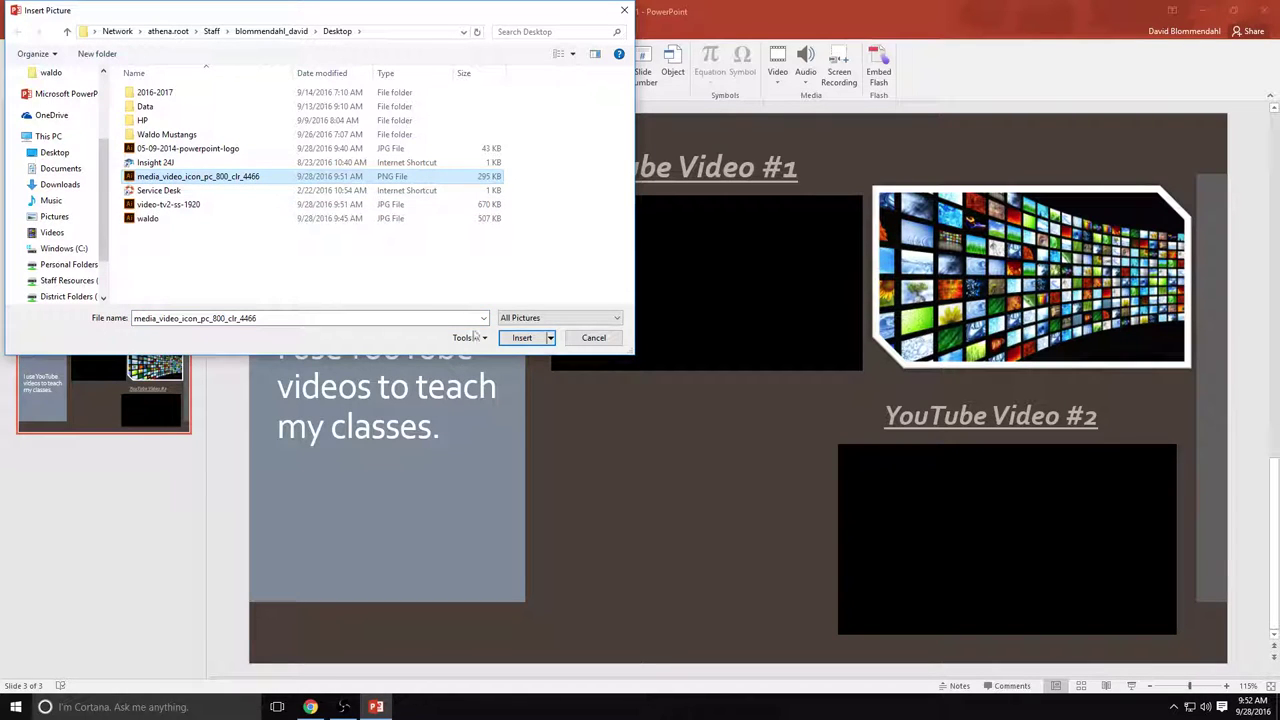
pyautogui.click(522, 337)
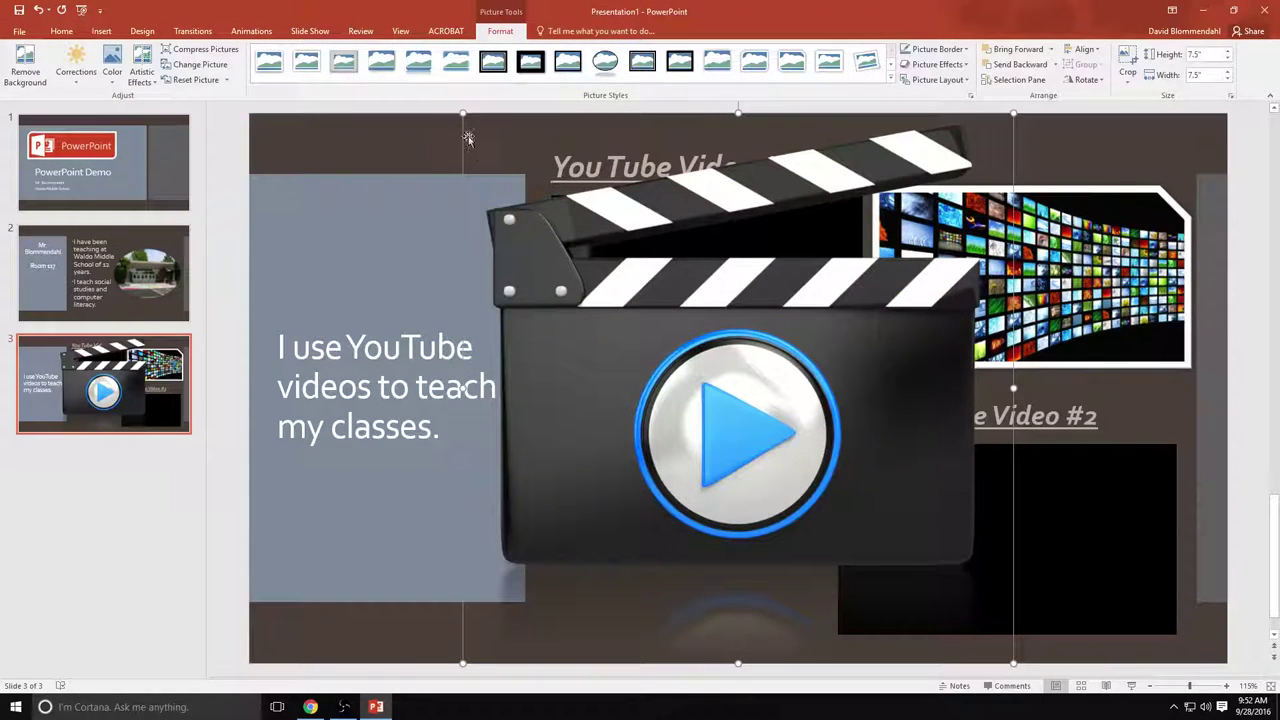
# Resize the clapperboard picture to about 3.69" square and place it below the first video, beside the second one
pyautogui.press('Delete')
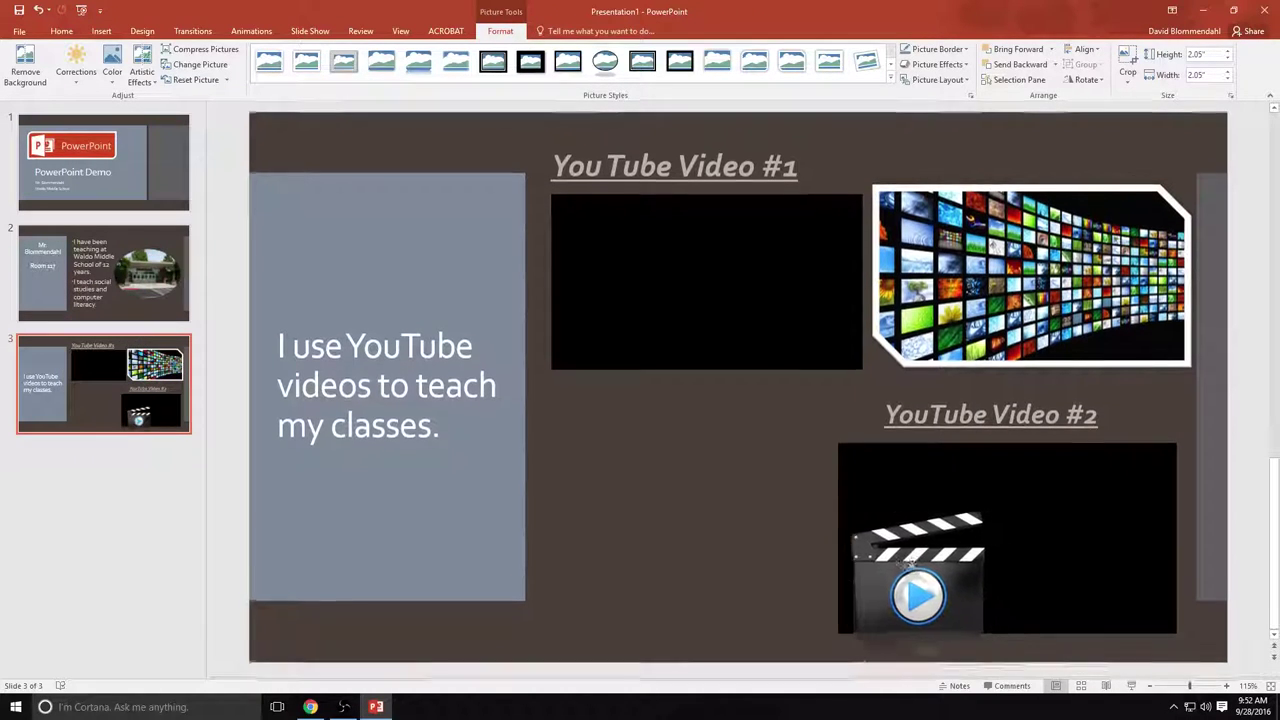
pyautogui.moveTo(907, 562); pyautogui.dragTo(626, 442)
pyautogui.moveTo(701, 540); pyautogui.dragTo(821, 622)
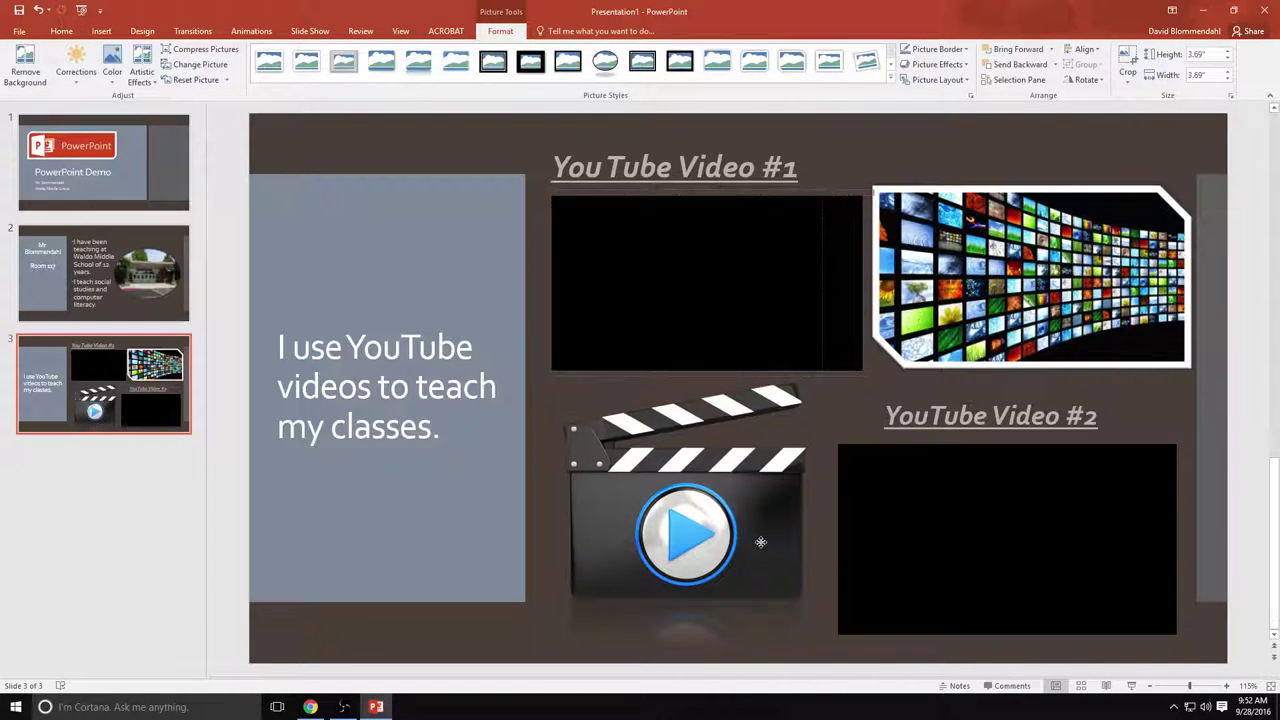
pyautogui.click(853, 146)
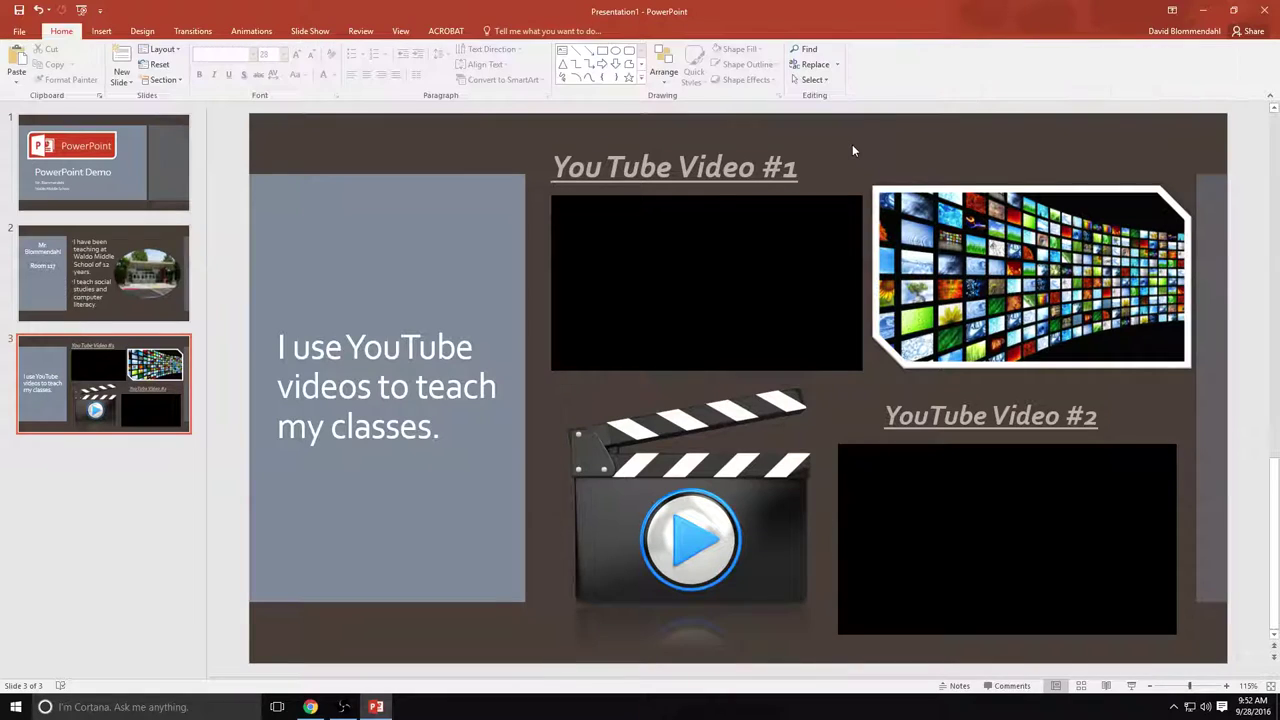
# Apply the Push transition to slide 1, the PowerPoint Demo title slide
pyautogui.click(114, 178)
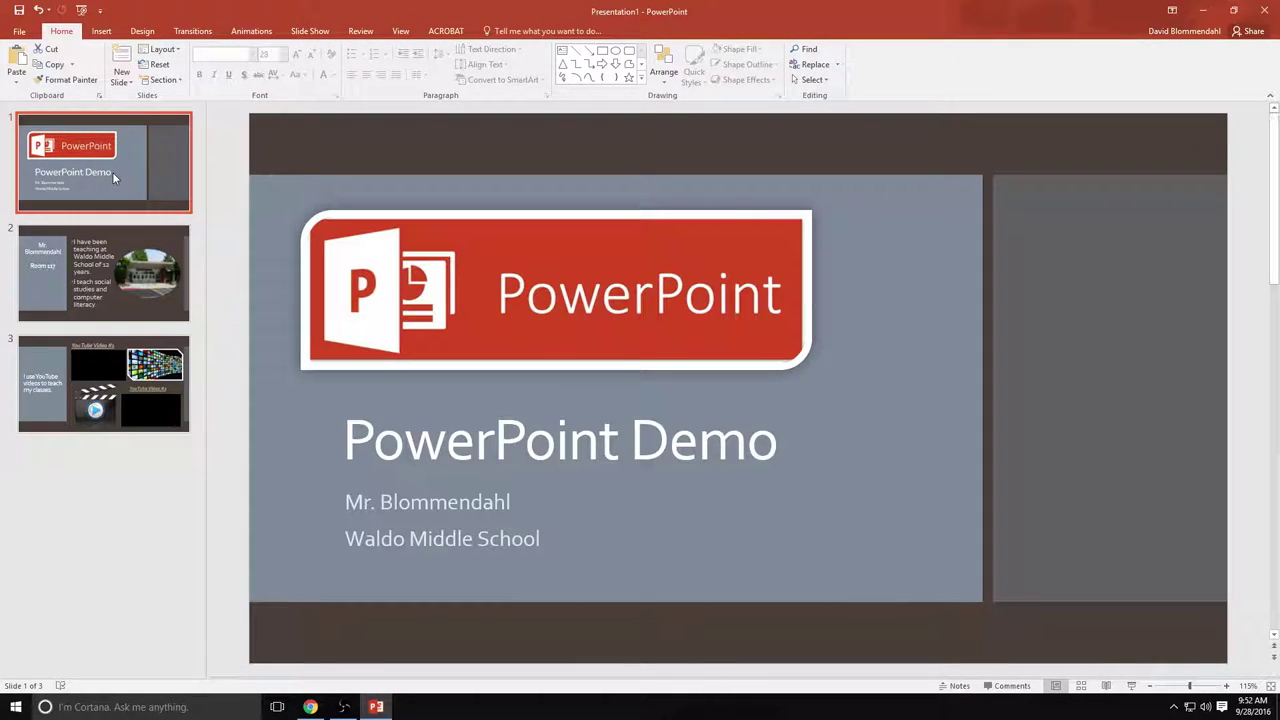
pyautogui.click(313, 32)
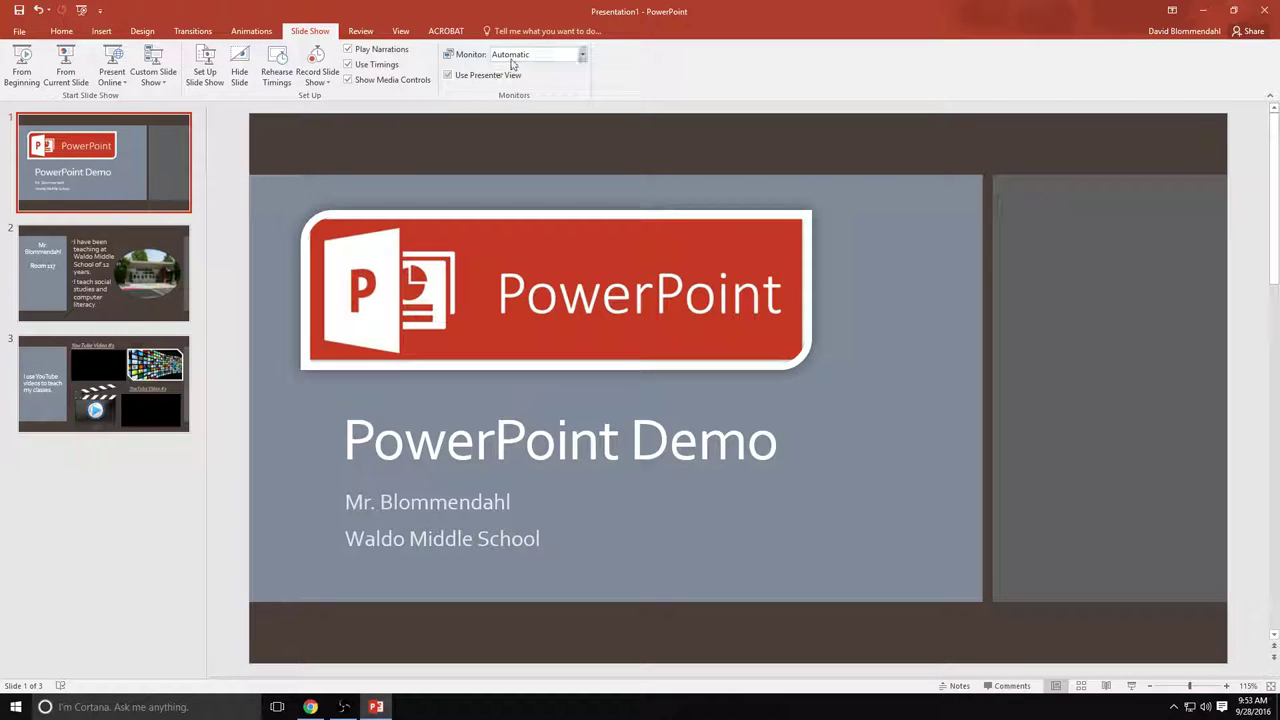
pyautogui.click(251, 32)
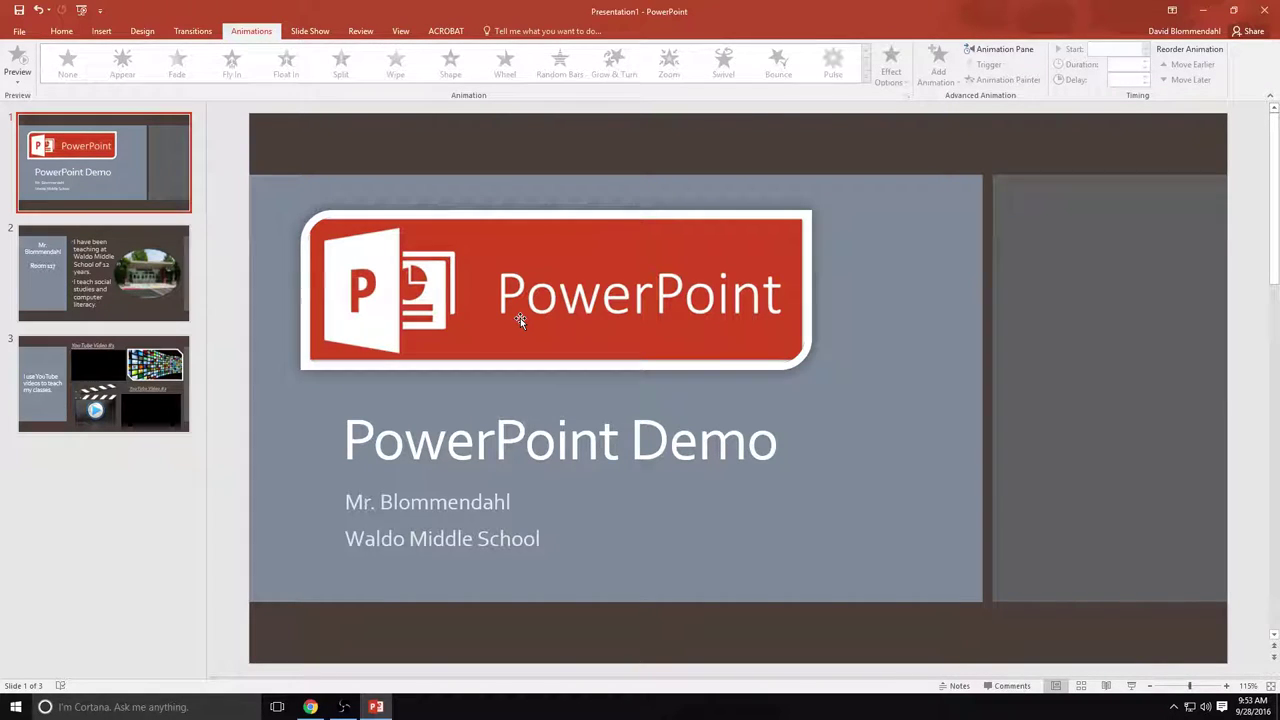
pyautogui.click(194, 31)
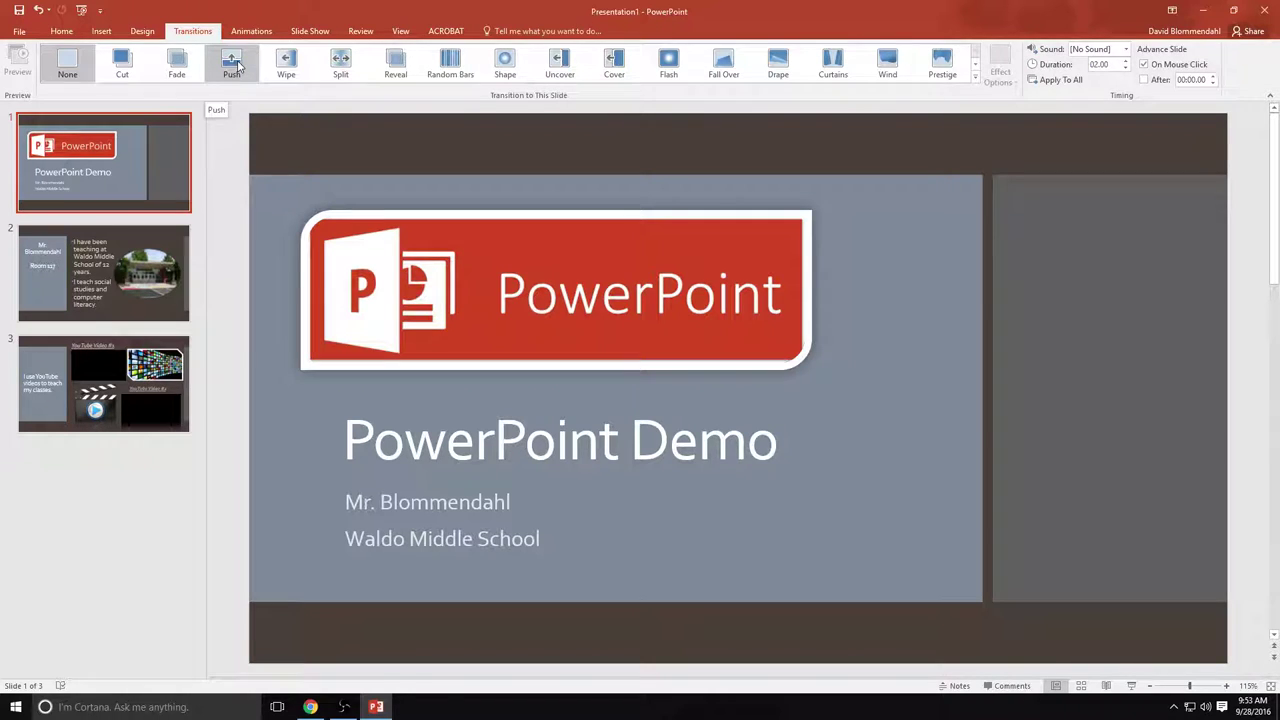
pyautogui.click(233, 64)
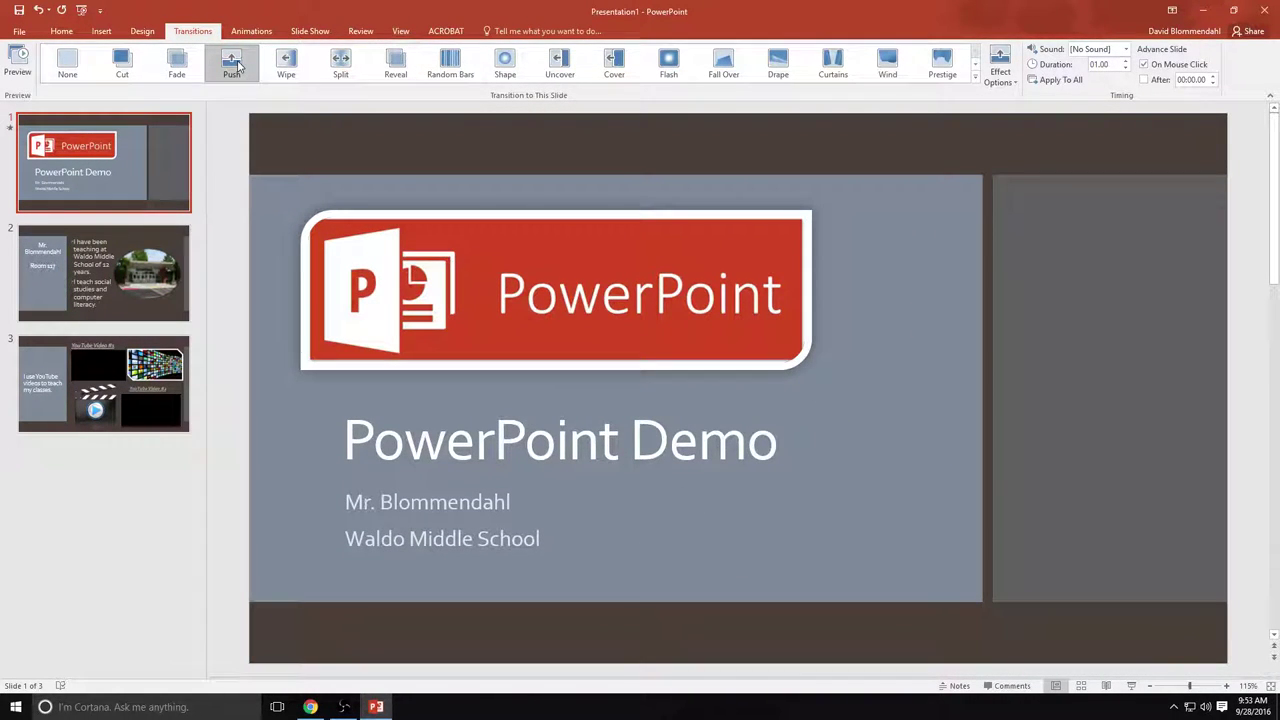
pyautogui.click(100, 492)
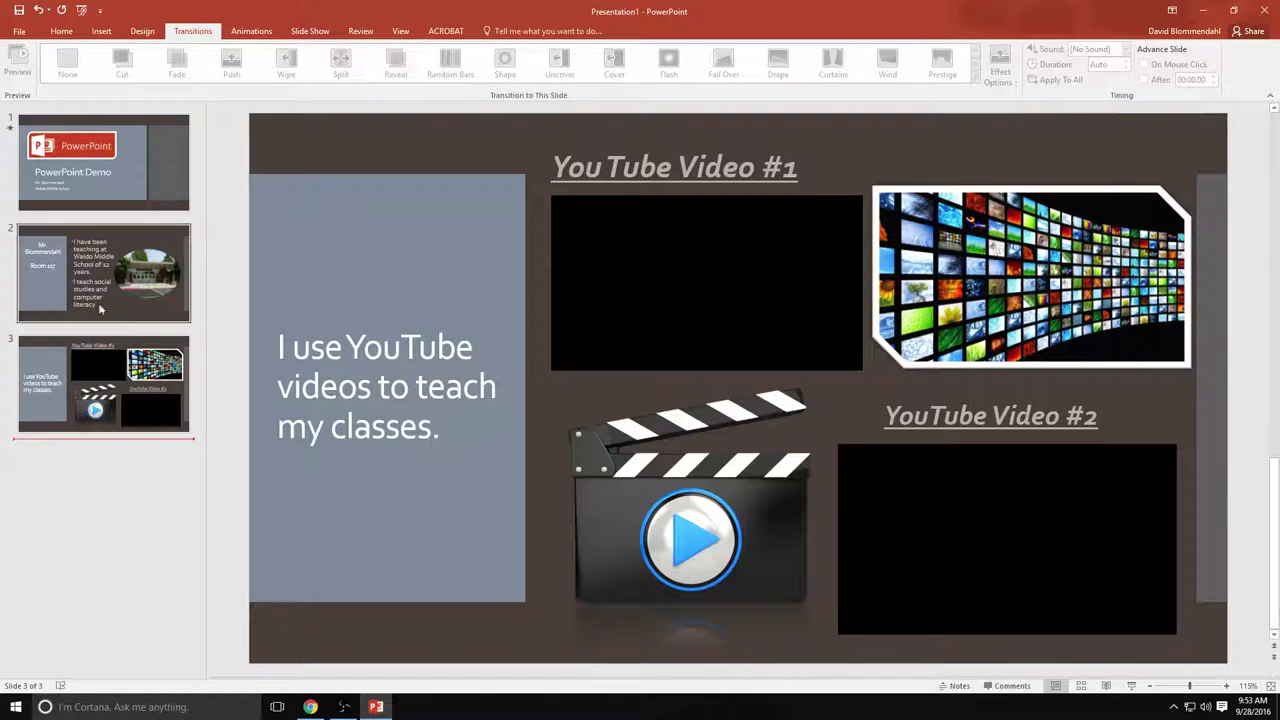
pyautogui.click(132, 200)
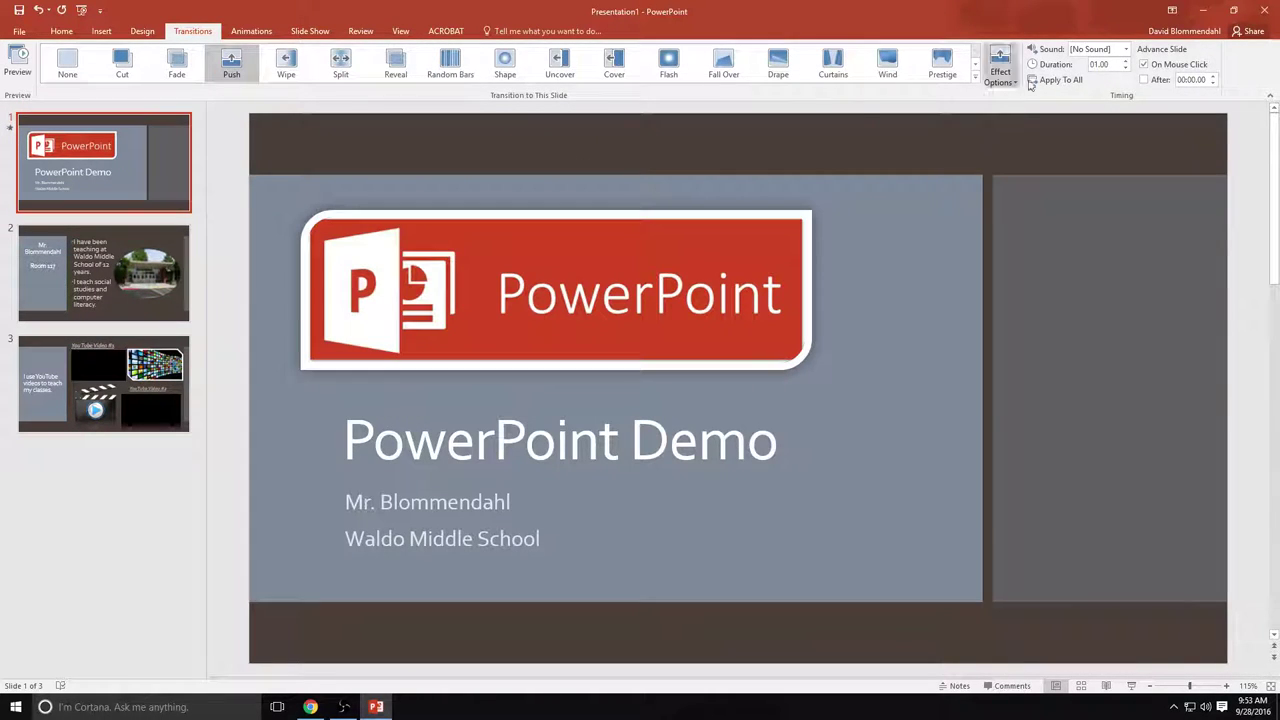
pyautogui.click(58, 32)
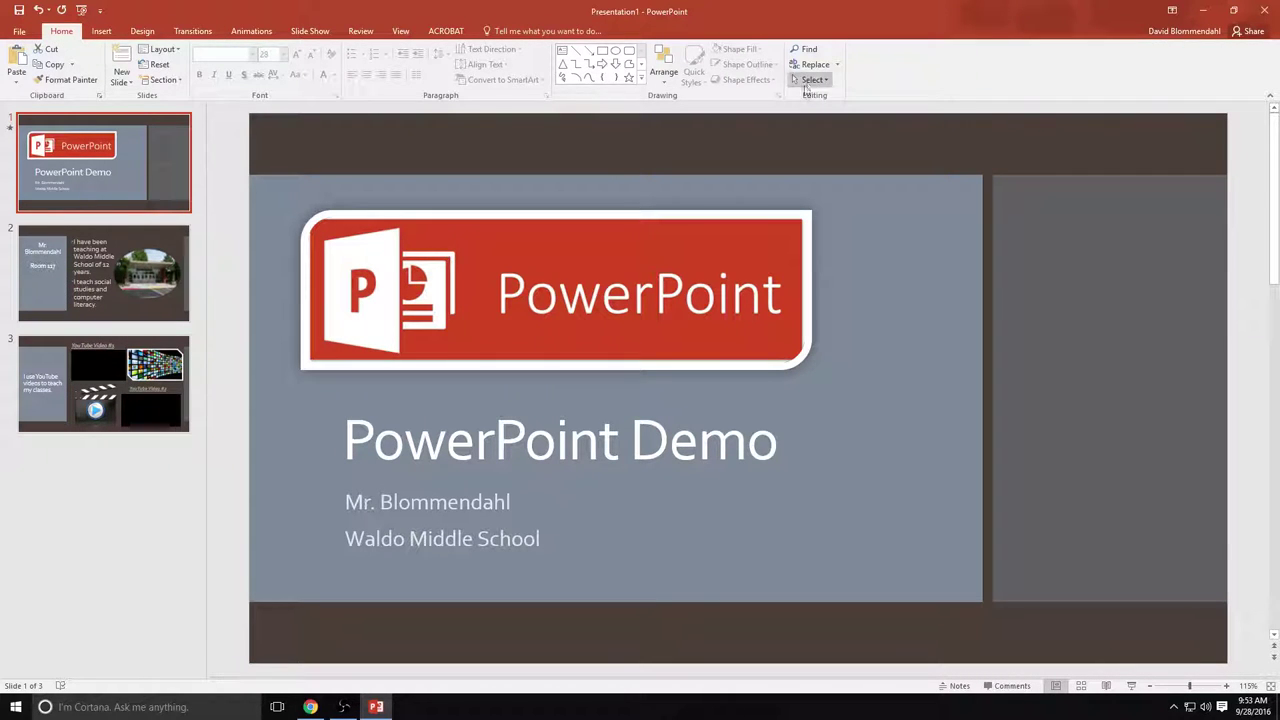
# Select all three slides and apply the Push transition to them together
pyautogui.click(818, 82)
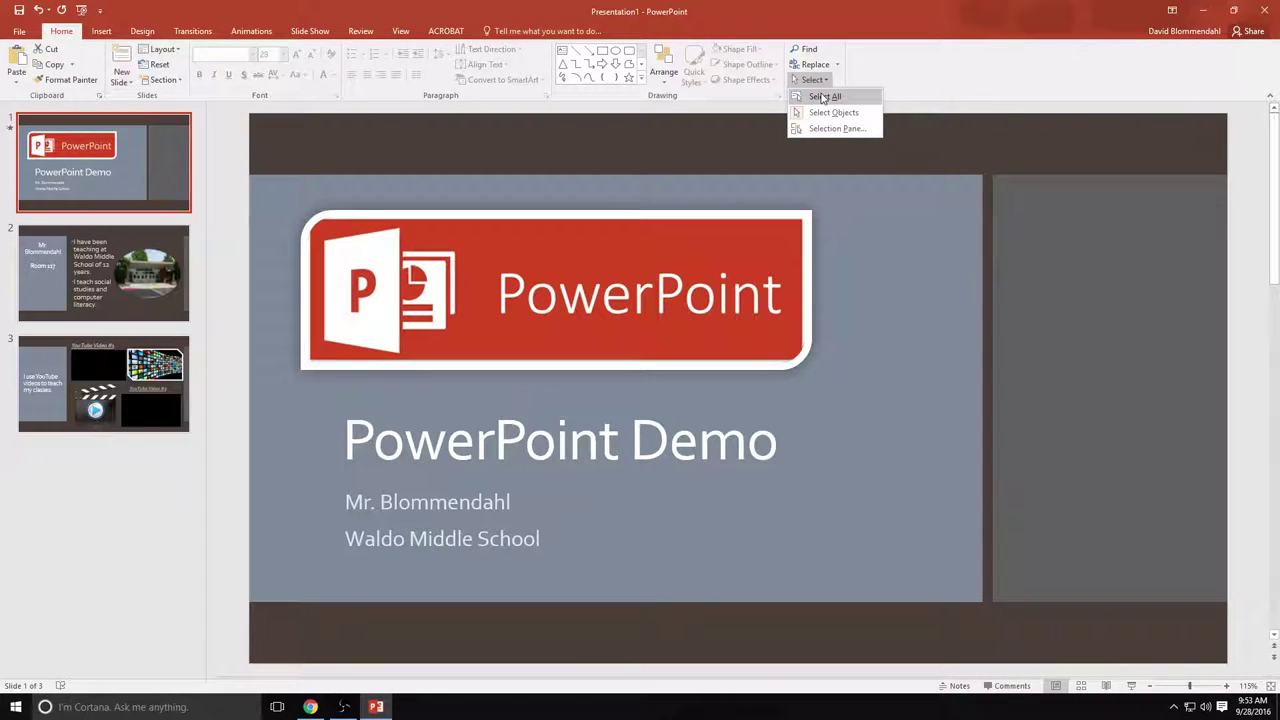
pyautogui.click(823, 97)
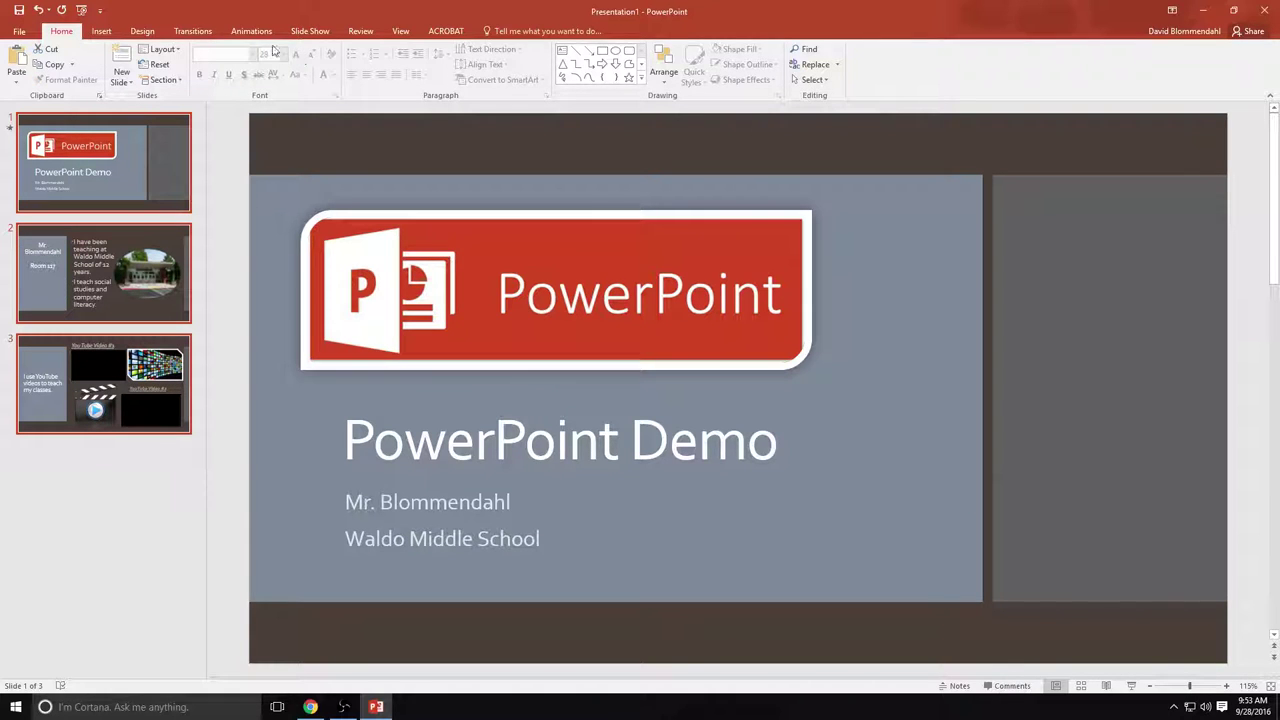
pyautogui.click(193, 31)
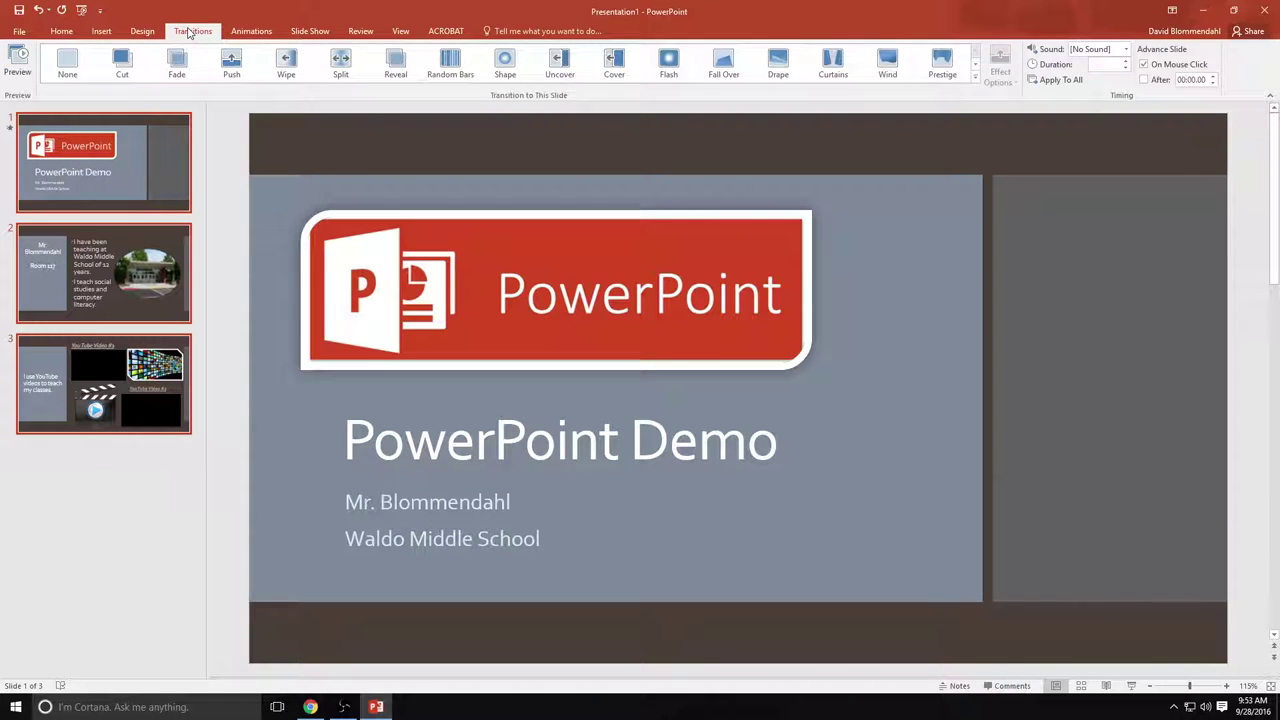
pyautogui.click(232, 63)
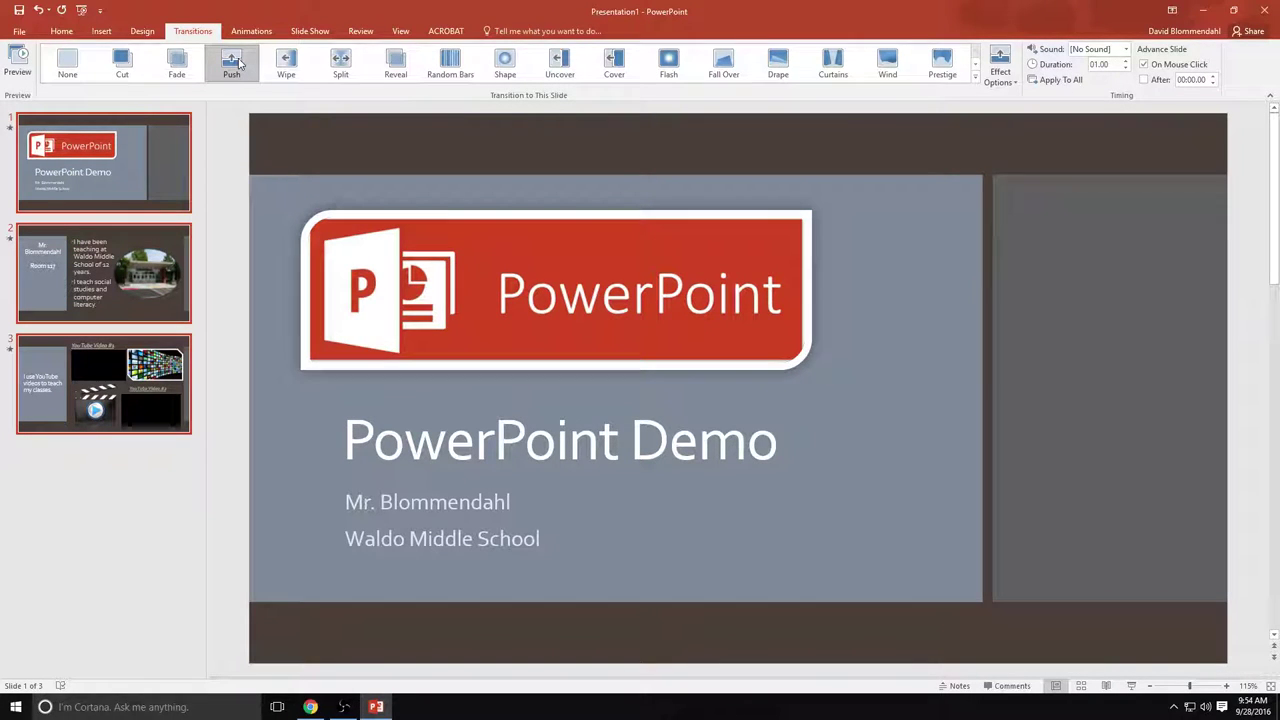
pyautogui.click(95, 482)
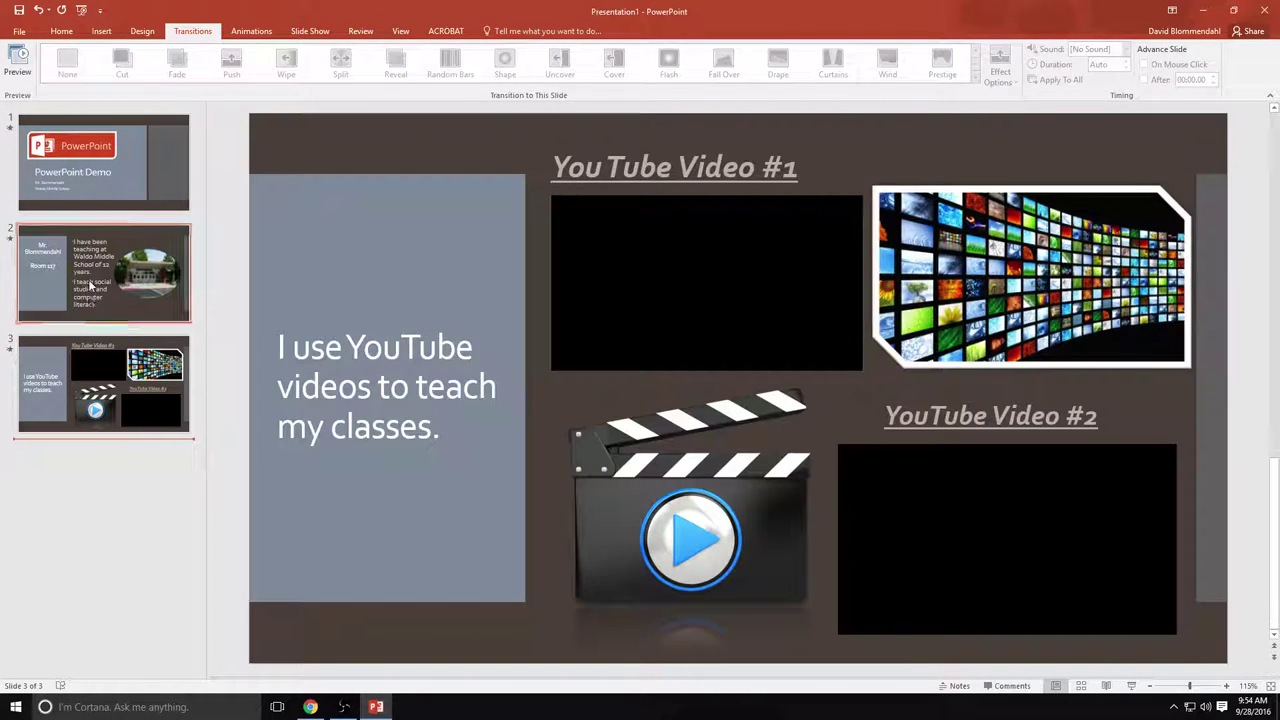
# Apply the Grow & Turn animation to the first bullet on slide 2, about teaching at Waldo Middle School
pyautogui.click(90, 285)
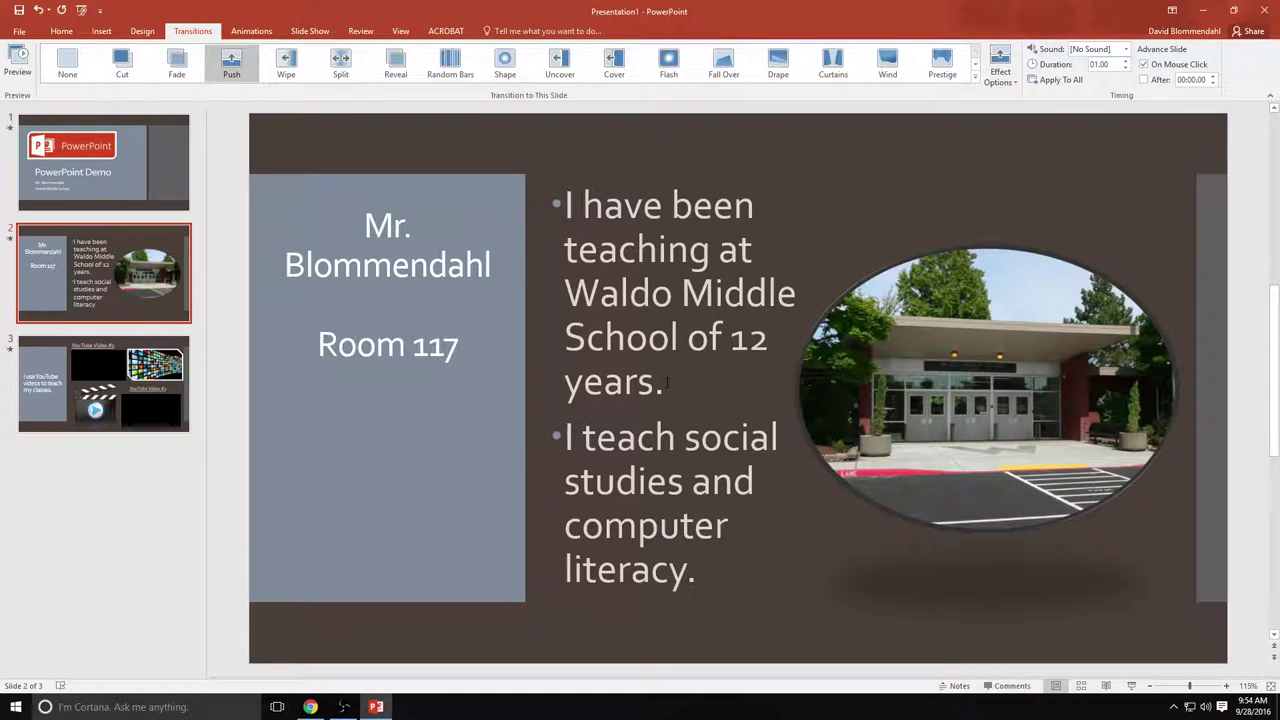
pyautogui.click(667, 381)
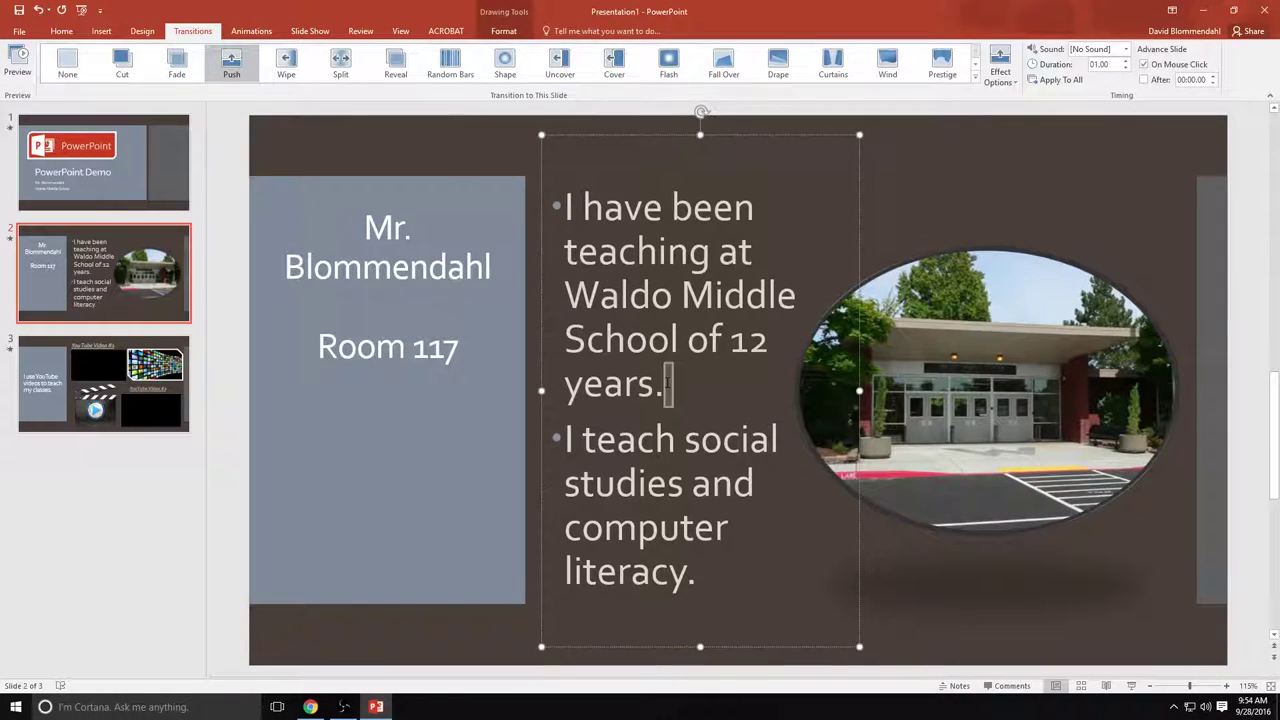
pyautogui.moveTo(667, 383); pyautogui.dragTo(566, 207)
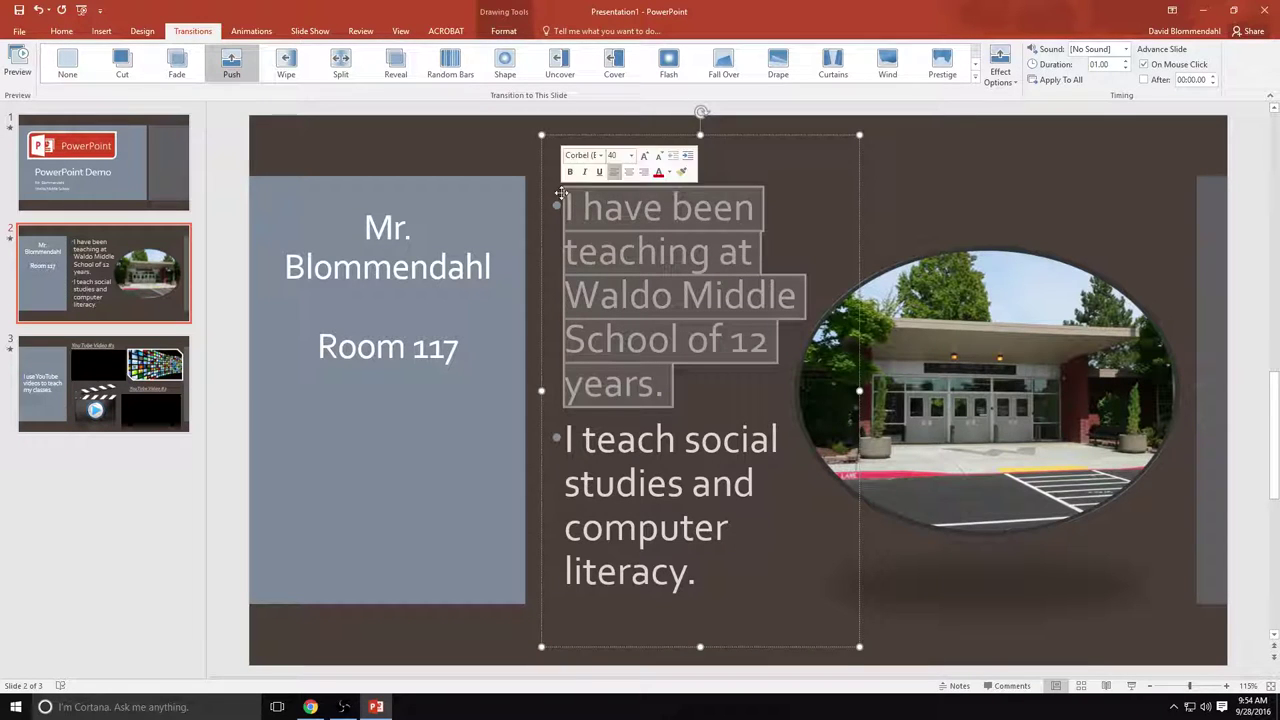
pyautogui.click(250, 32)
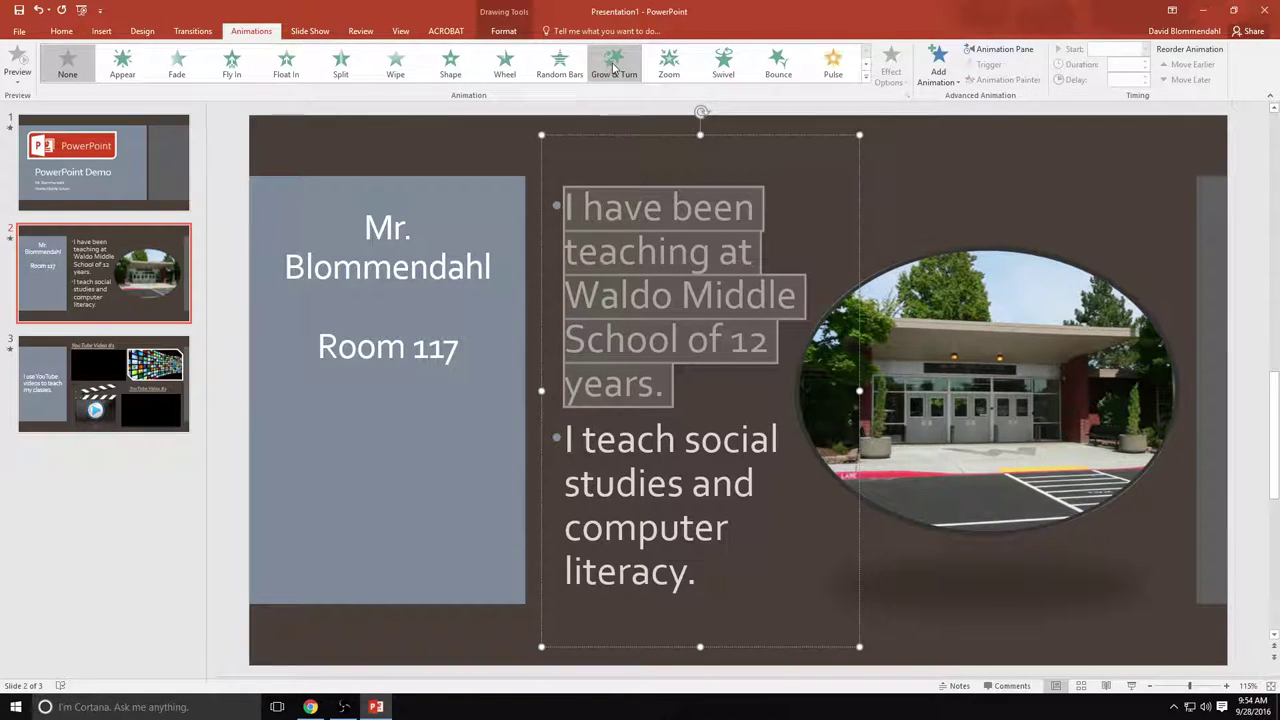
pyautogui.click(613, 64)
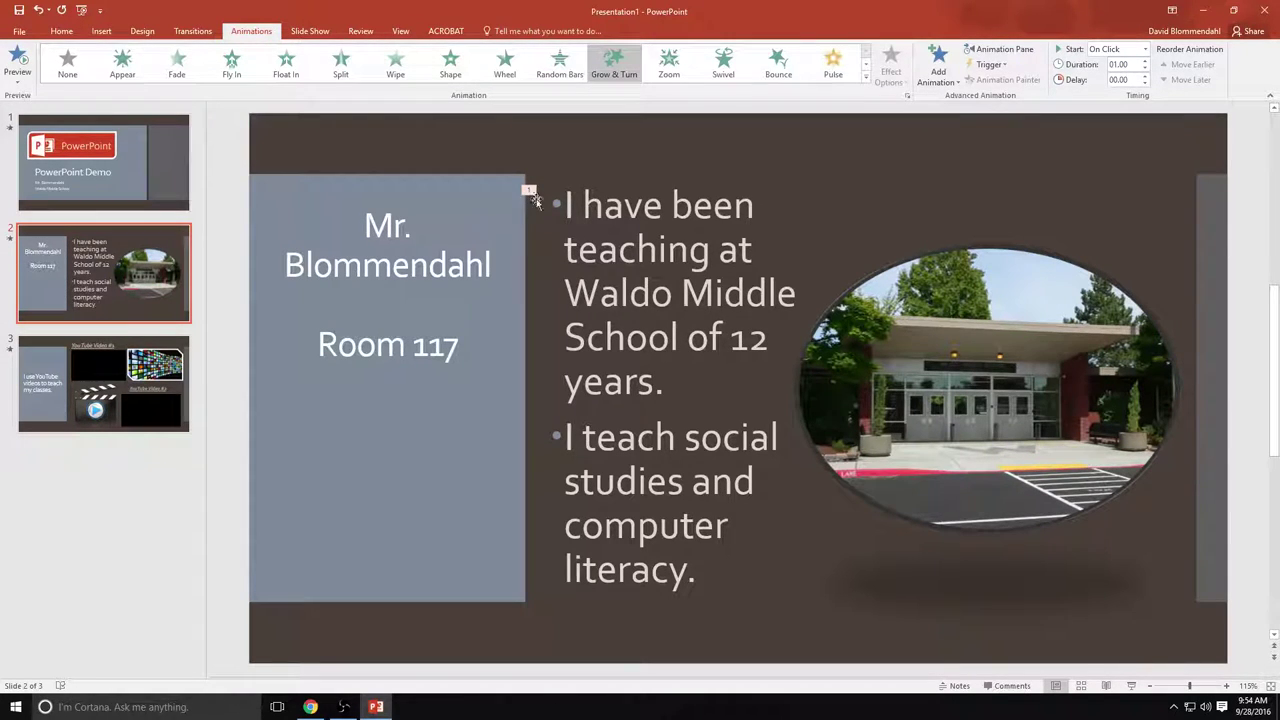
# Animate slide 2's second bullet, about social studies and computer literacy, with Grow & Turn and replace that effect with Bounce
pyautogui.moveTo(697, 572); pyautogui.dragTo(571, 449)
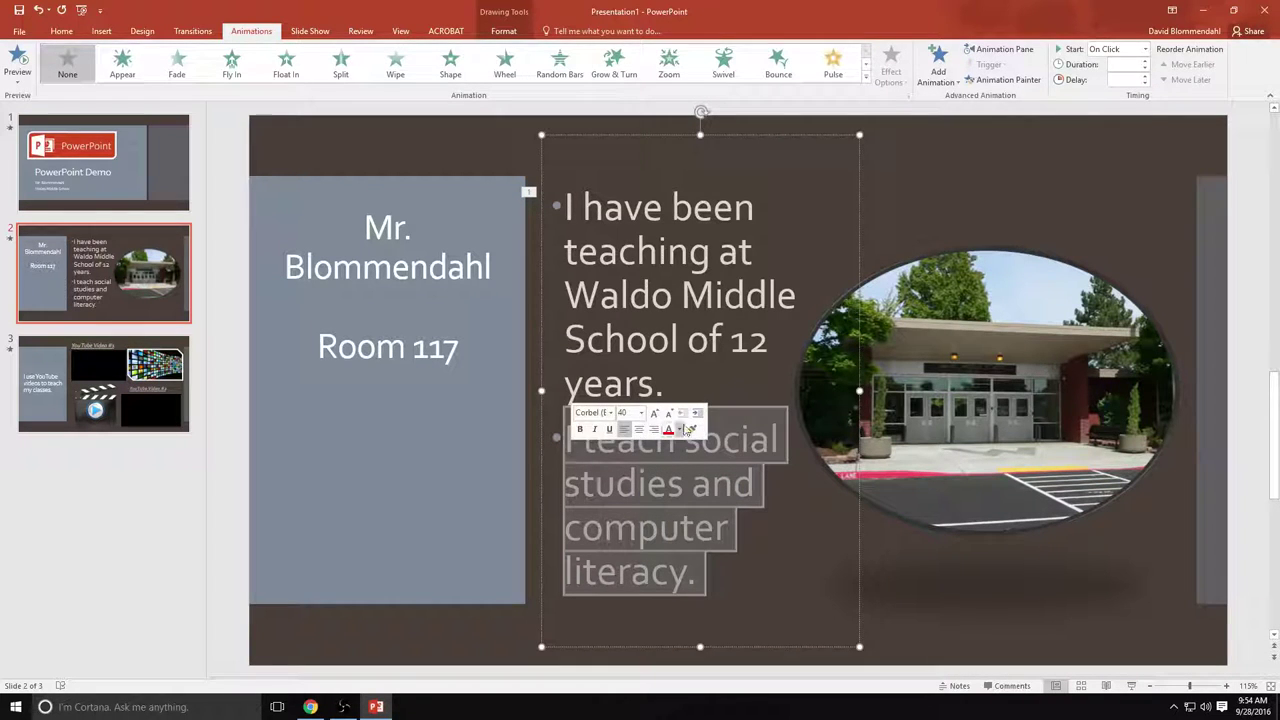
pyautogui.click(605, 66)
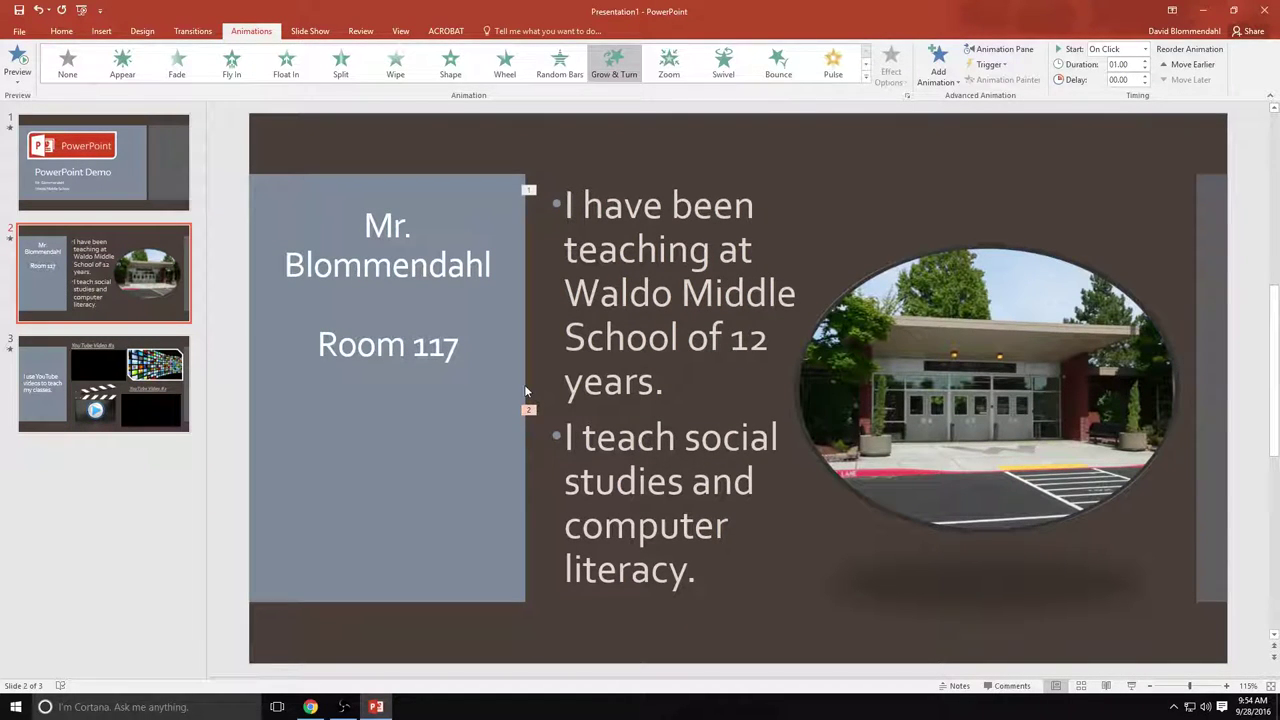
pyautogui.moveTo(702, 578); pyautogui.dragTo(566, 438)
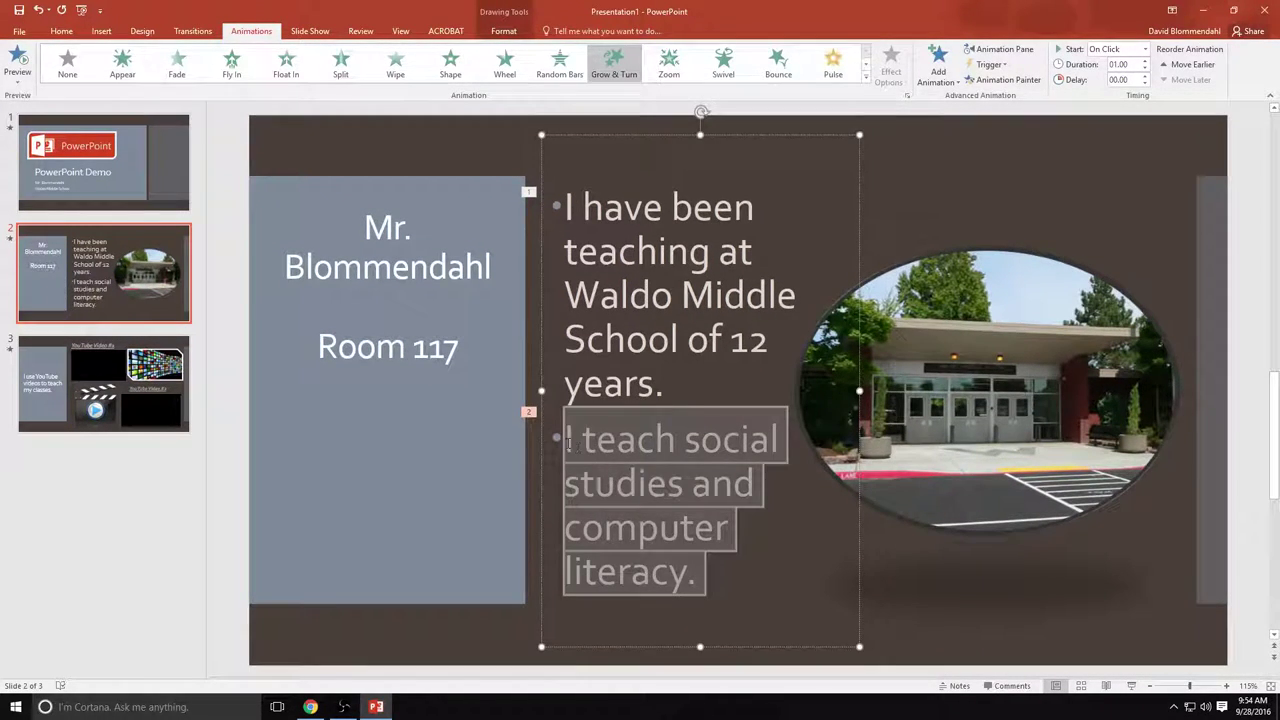
pyautogui.click(782, 60)
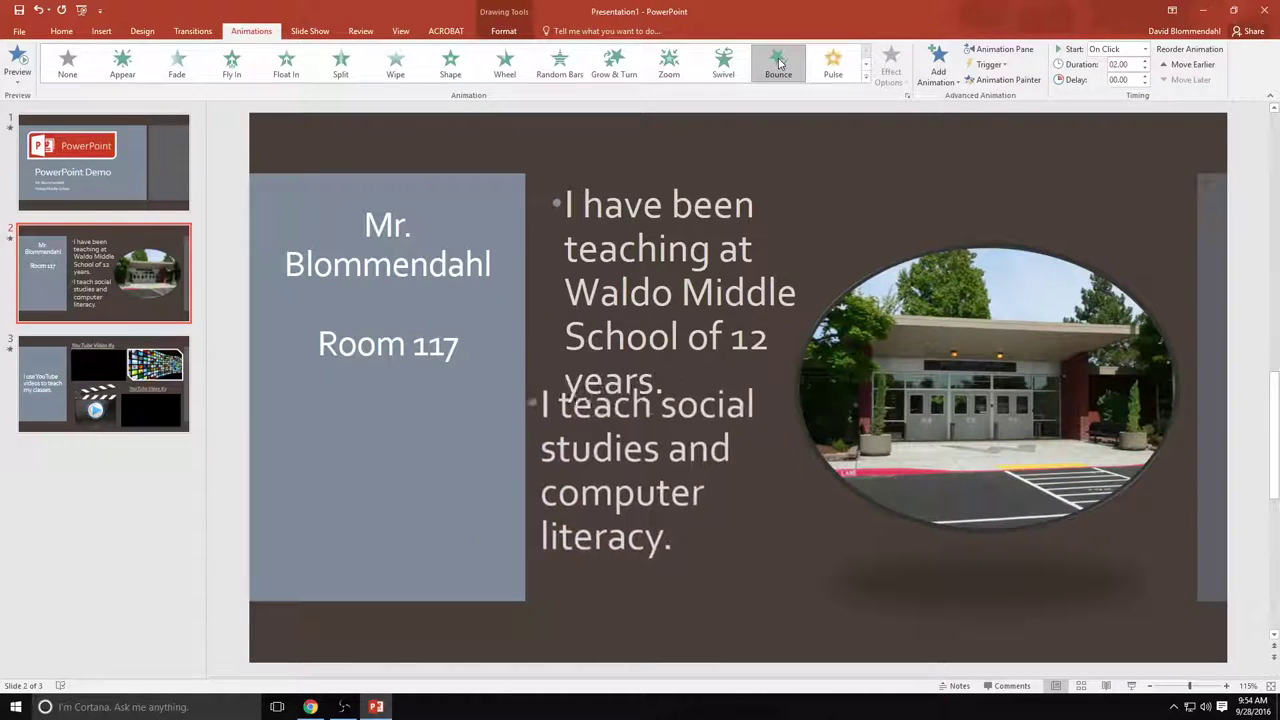
# Animate the oval school picture on slide 2, trying Shape and settling on Float In
pyautogui.click(923, 407)
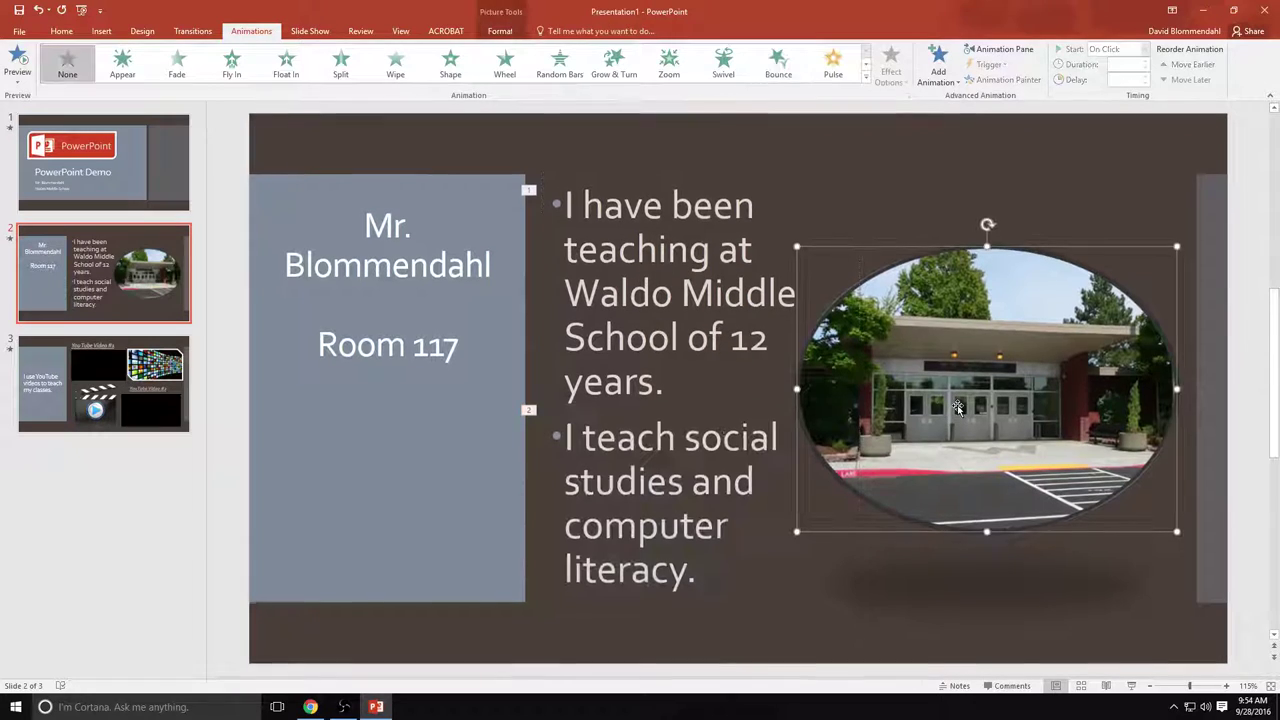
pyautogui.click(451, 66)
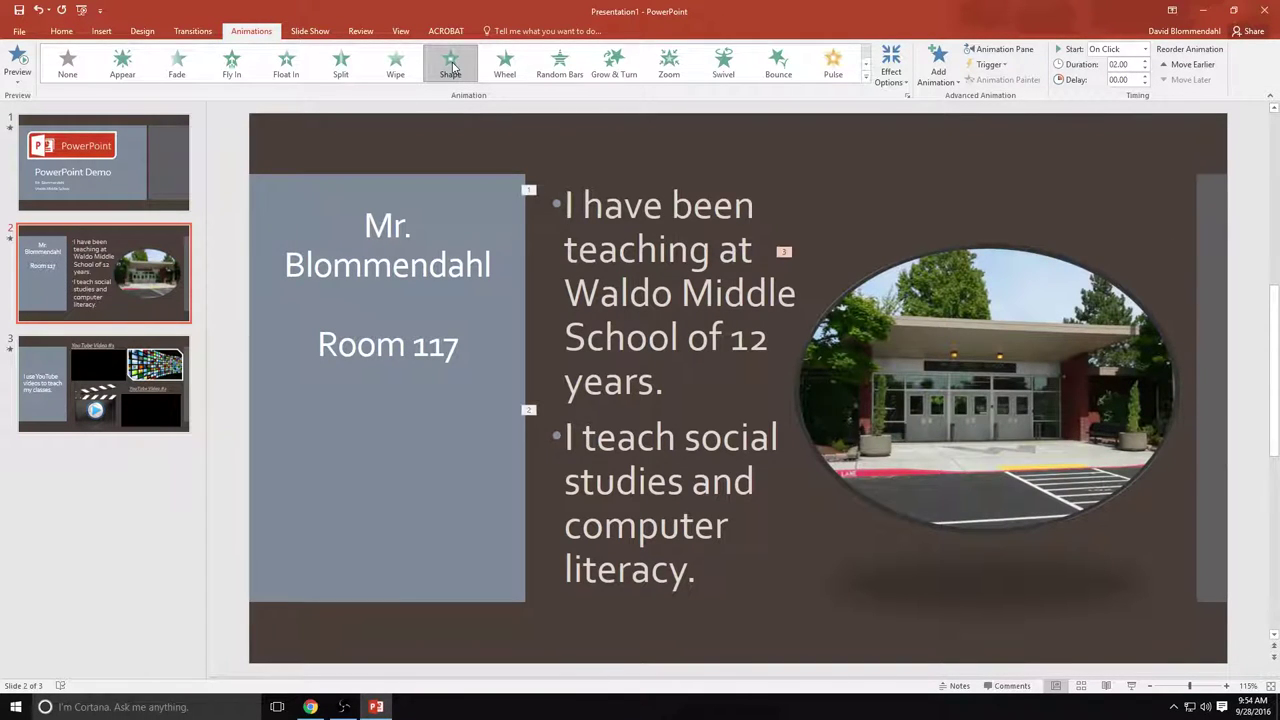
pyautogui.click(286, 66)
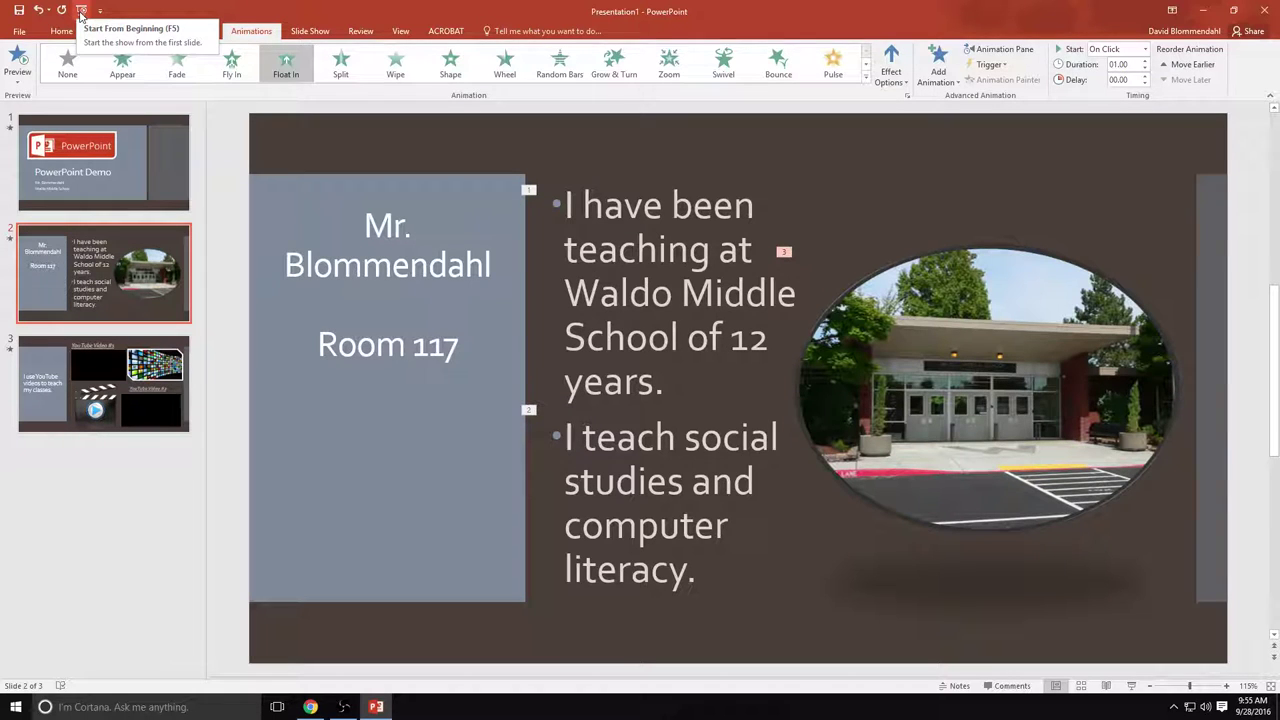
# Correct the first bullet on slide 2 by changing "of 12 years" to "for 12 years"
pyautogui.click(310, 32)
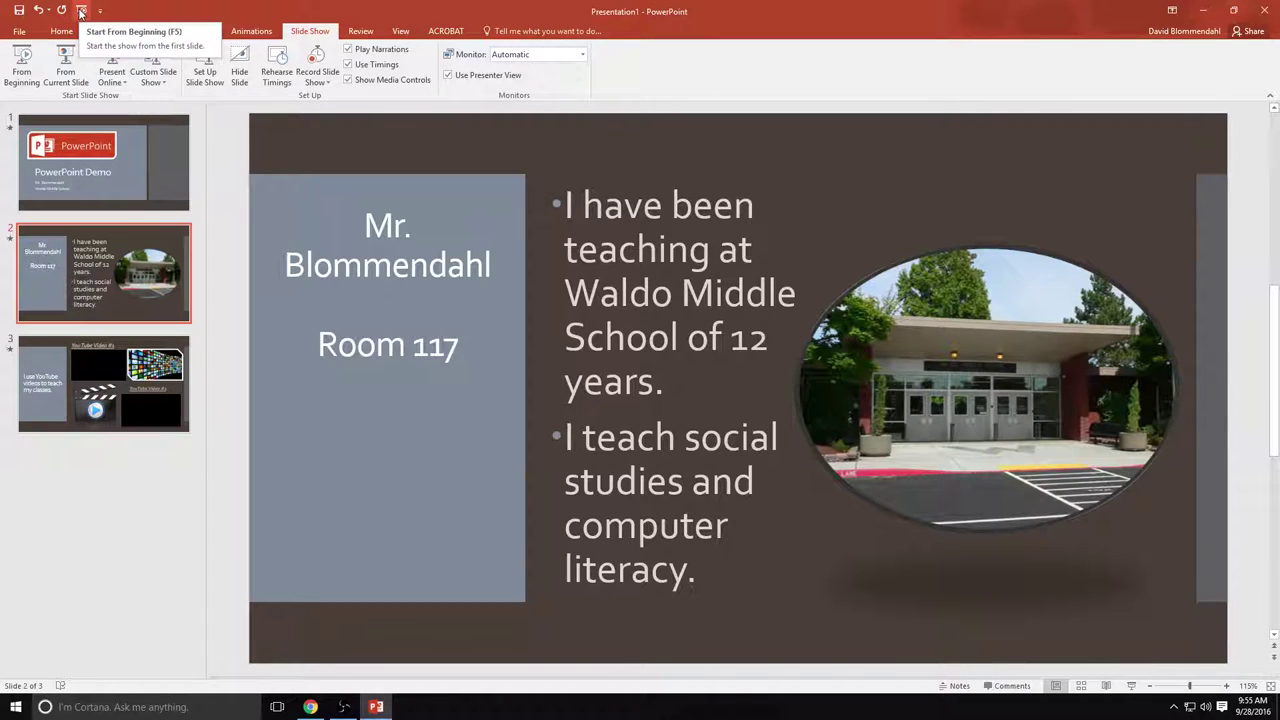
pyautogui.click(30, 60)
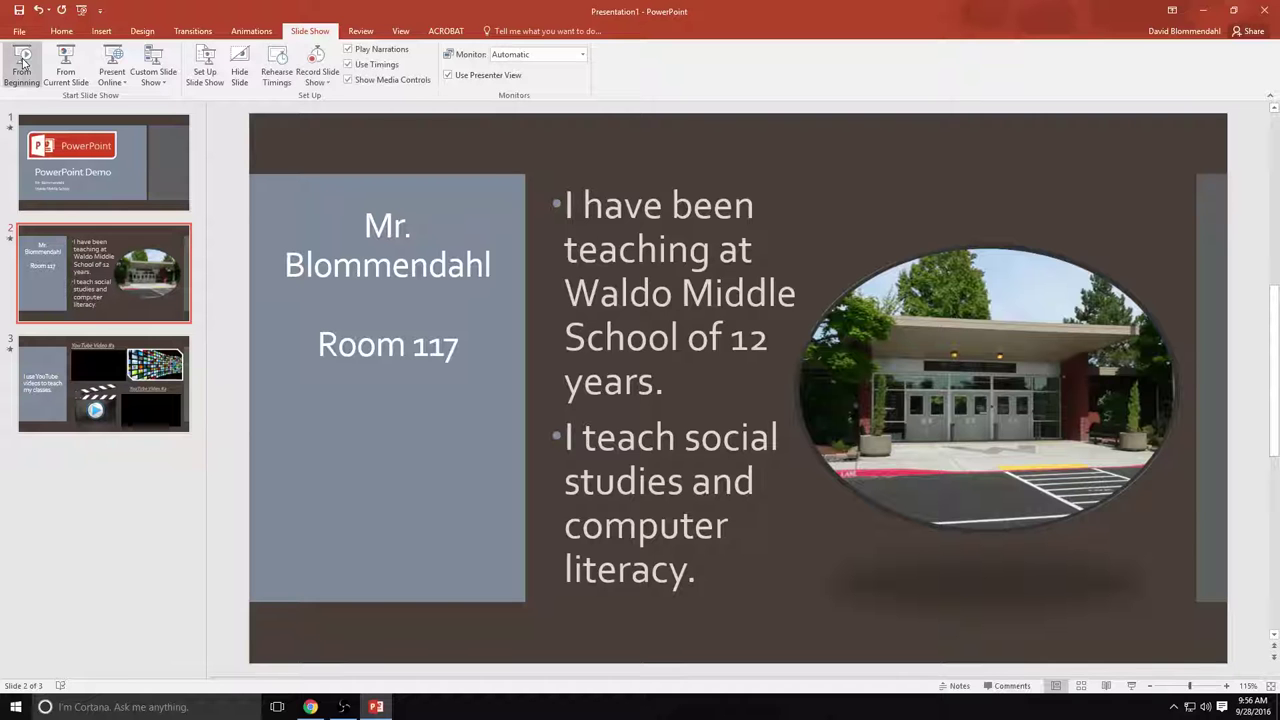
pyautogui.click(732, 344)
pyautogui.press('BackSpace')
pyautogui.press('BackSpace')
pyautogui.write('for')
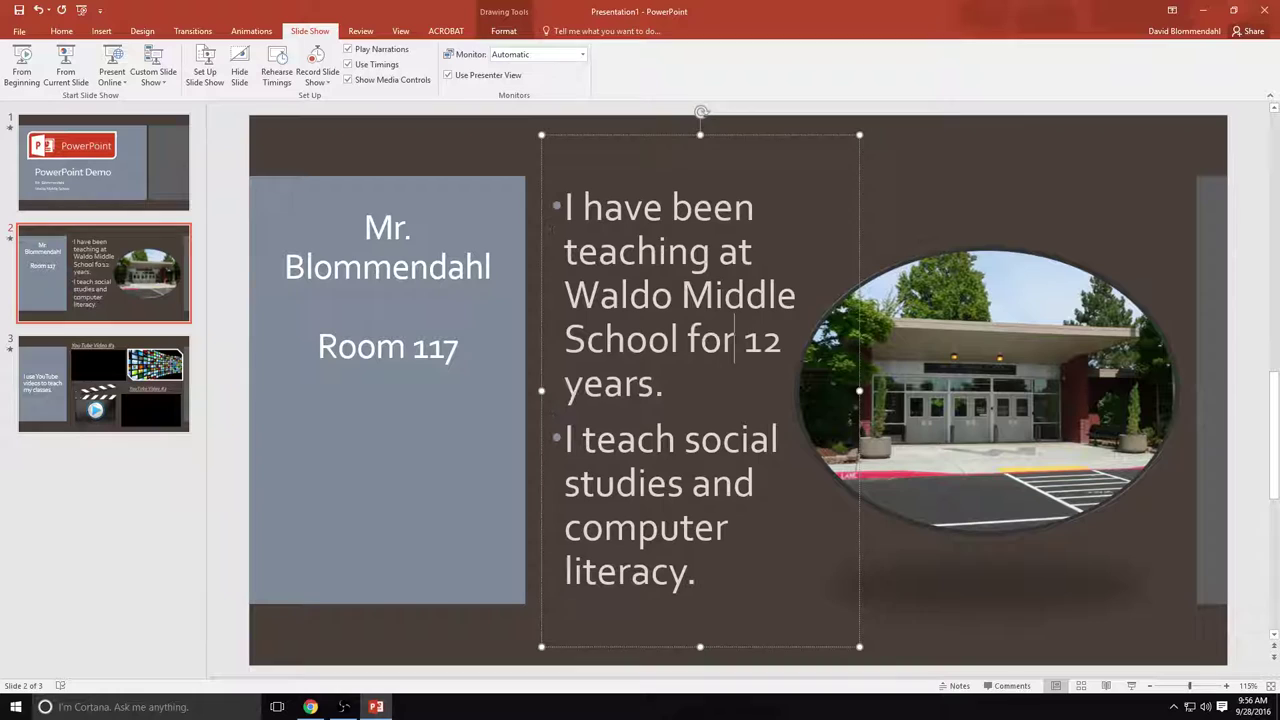
# Run the slide show from the beginning through to slide 3, and briefly play and pause YouTube Video #1
pyautogui.click(110, 167)
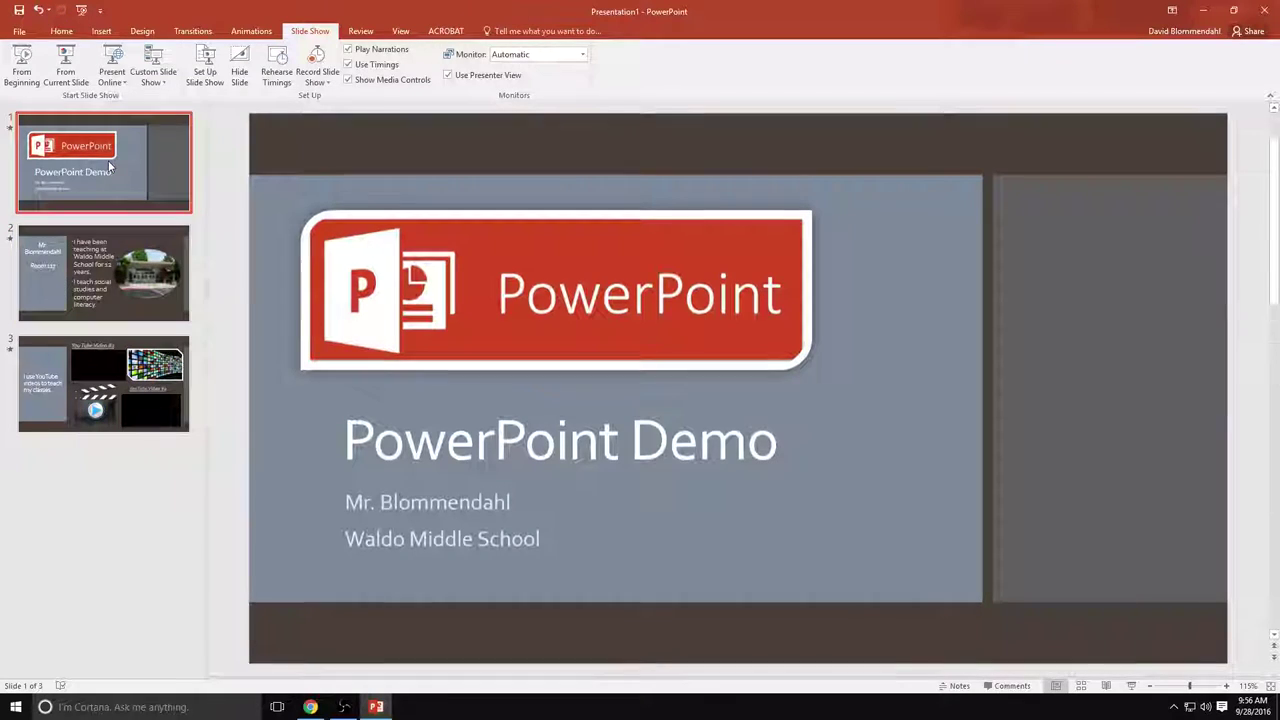
pyautogui.click(22, 64)
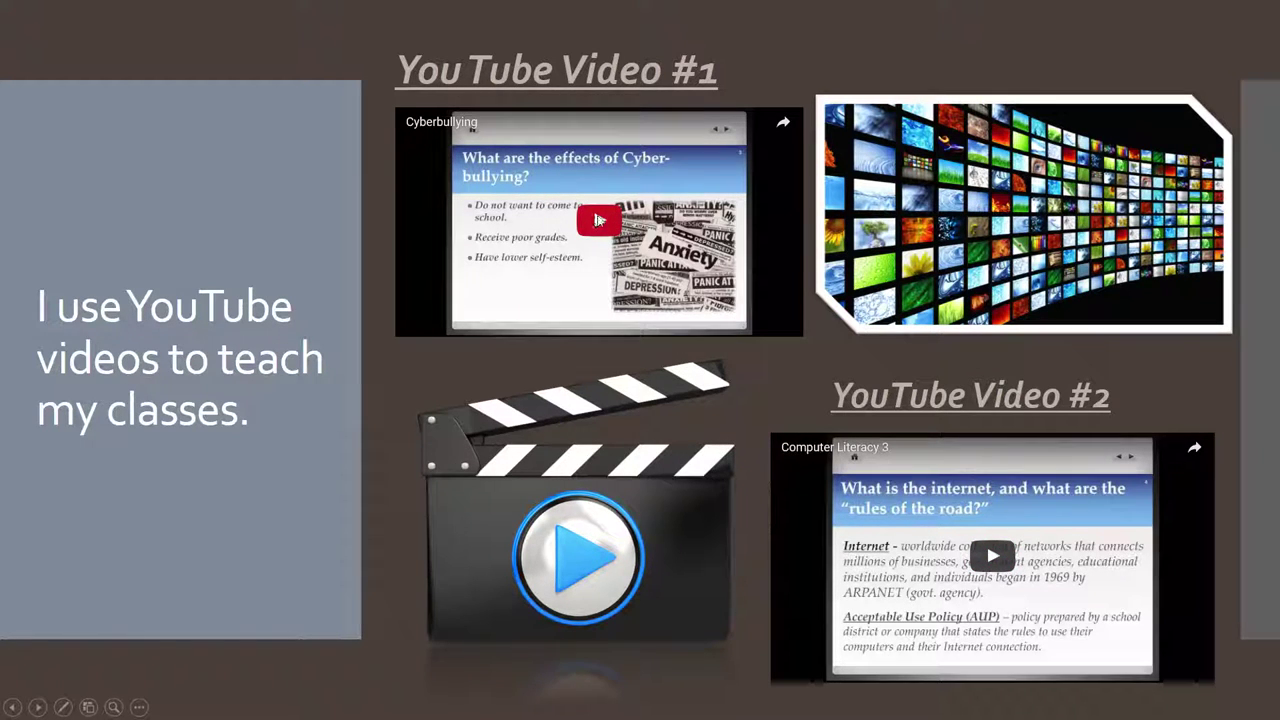
pyautogui.click(598, 221)
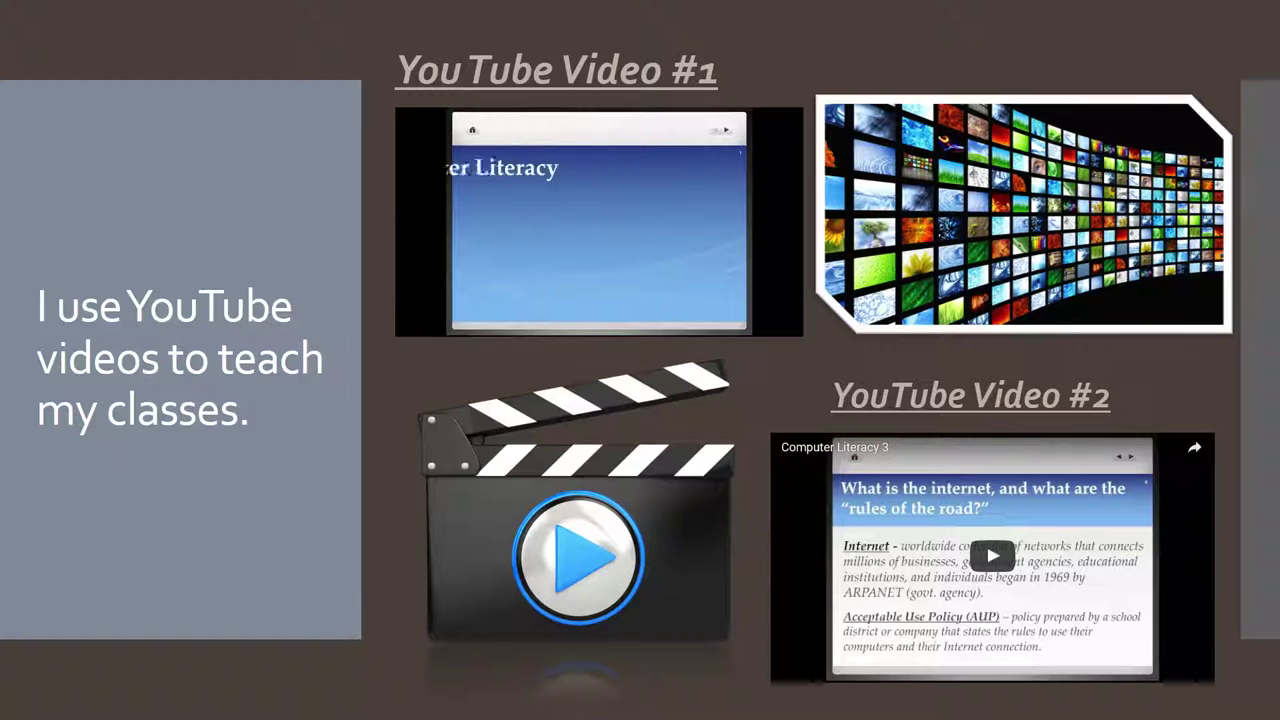
pyautogui.click(421, 325)
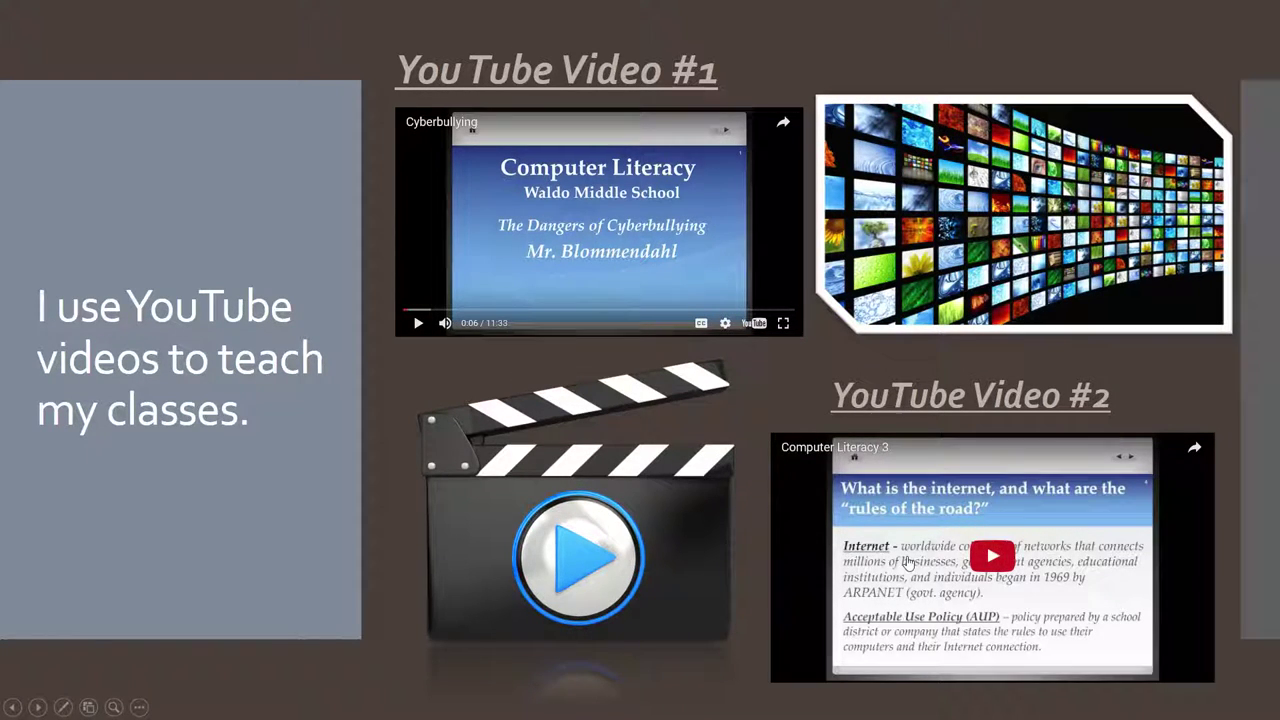
# Play and pause YouTube Video #2 on slide 3, and end the slide show
pyautogui.click(990, 558)
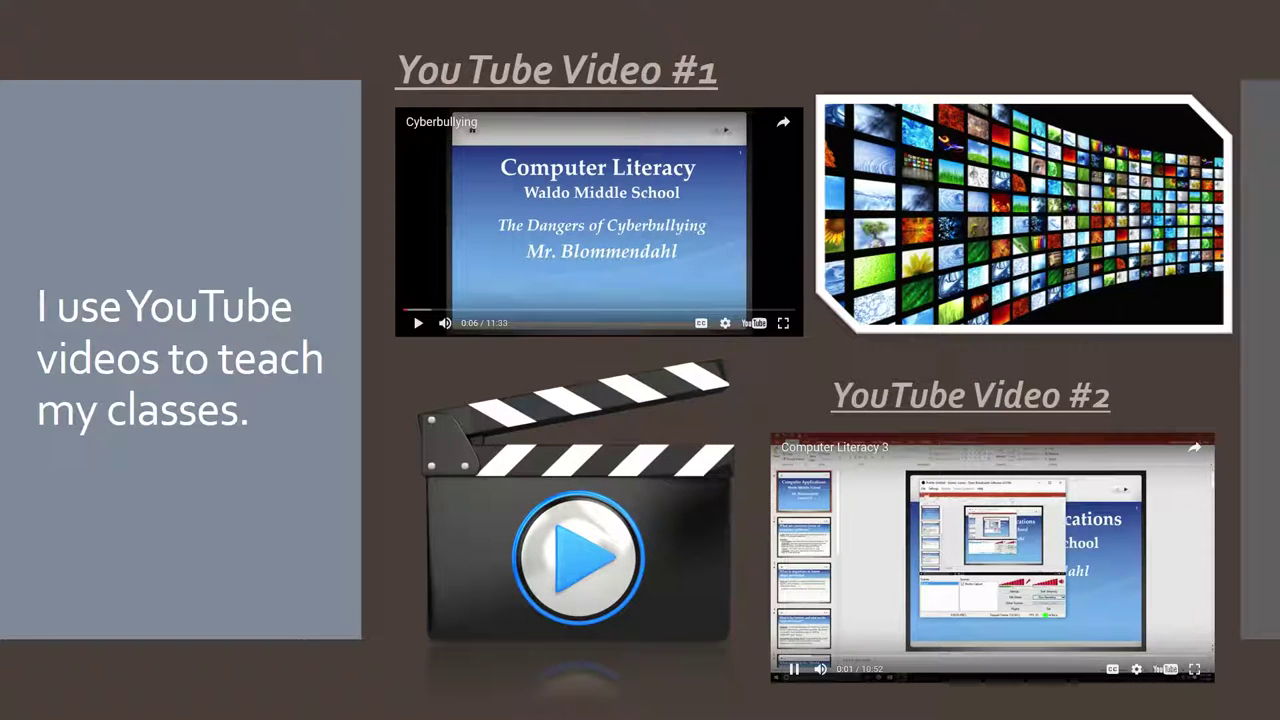
pyautogui.click(793, 669)
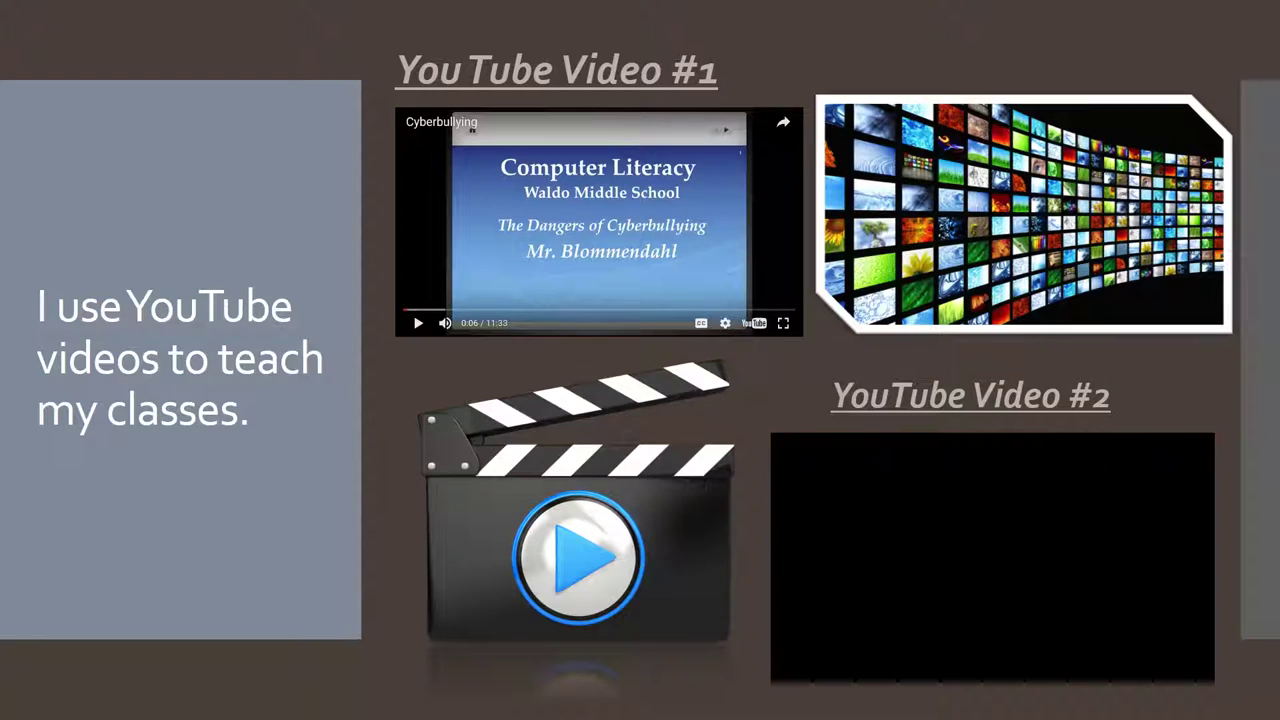
pyautogui.press('Escape')
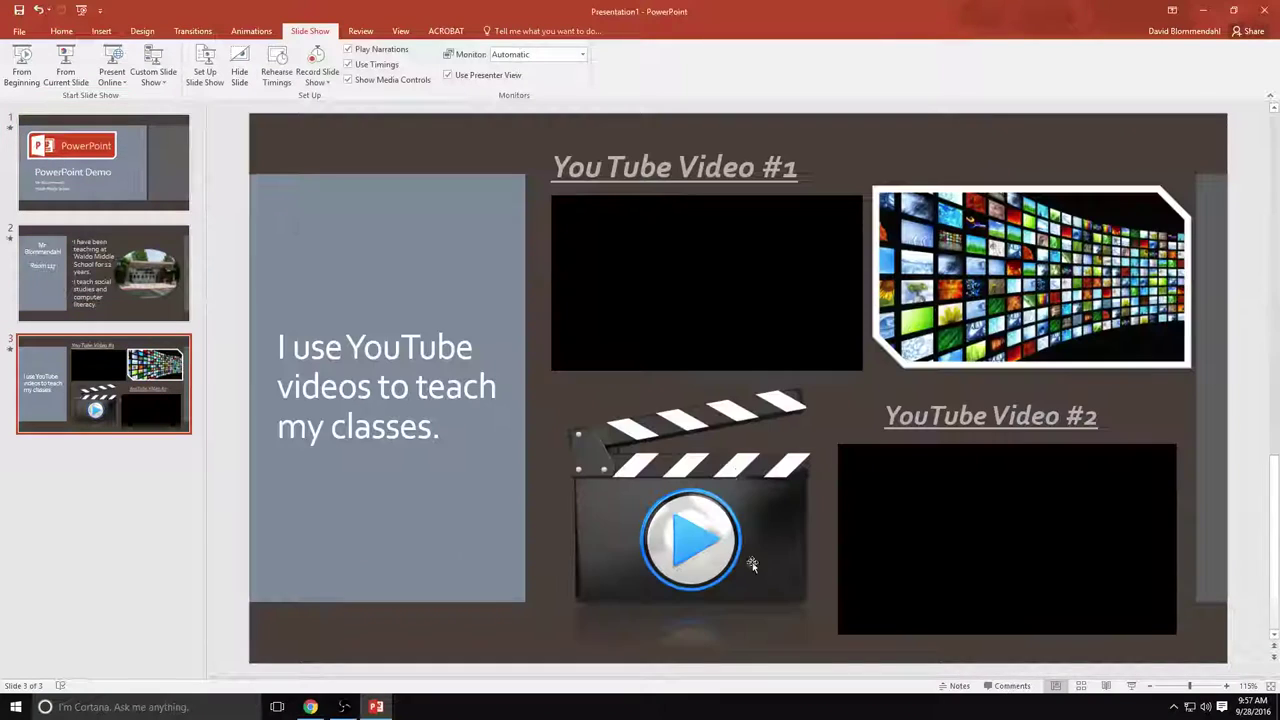
# Close the presentation without saving it, and close the Chrome window with the image search
pyautogui.click(1265, 10)
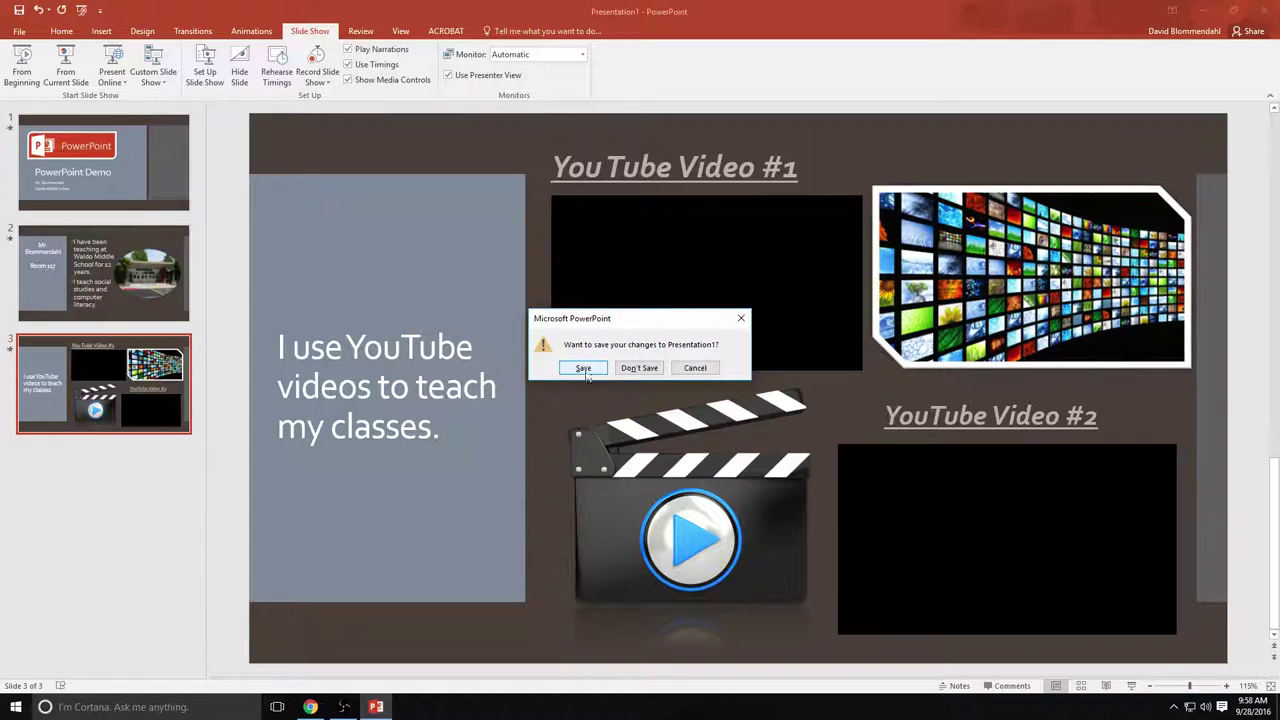
pyautogui.click(637, 368)
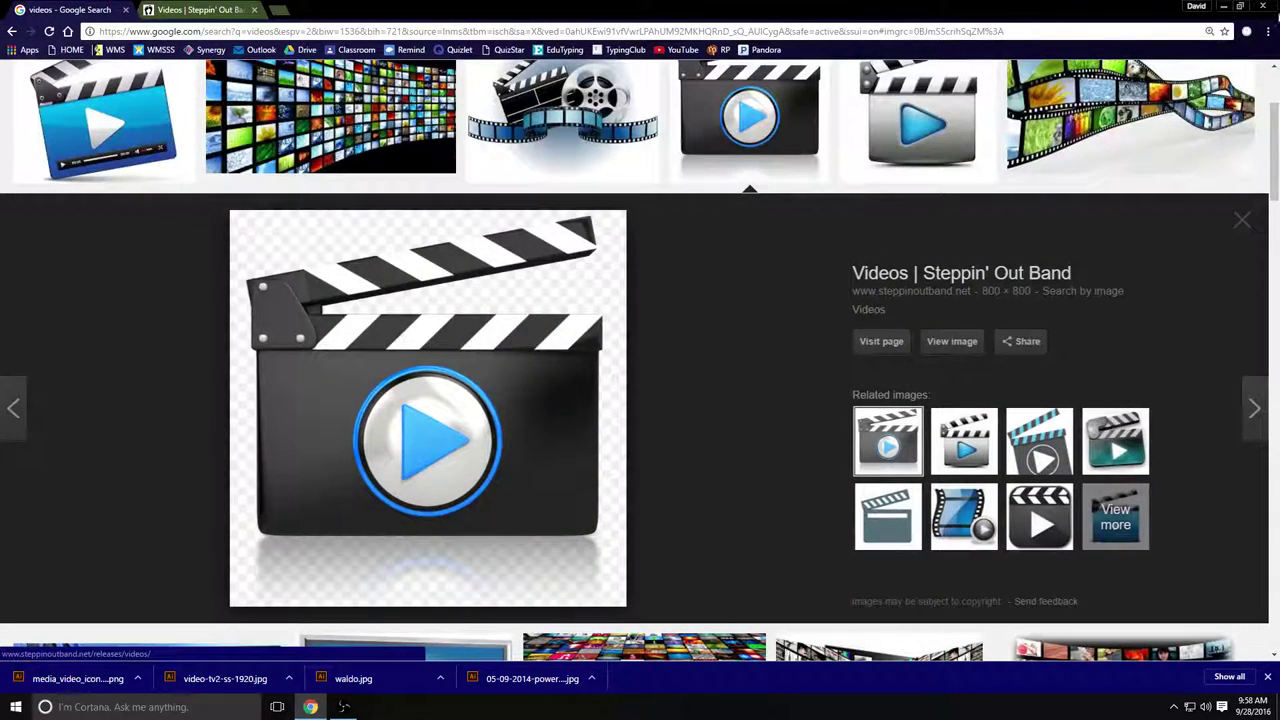
pyautogui.click(1263, 6)
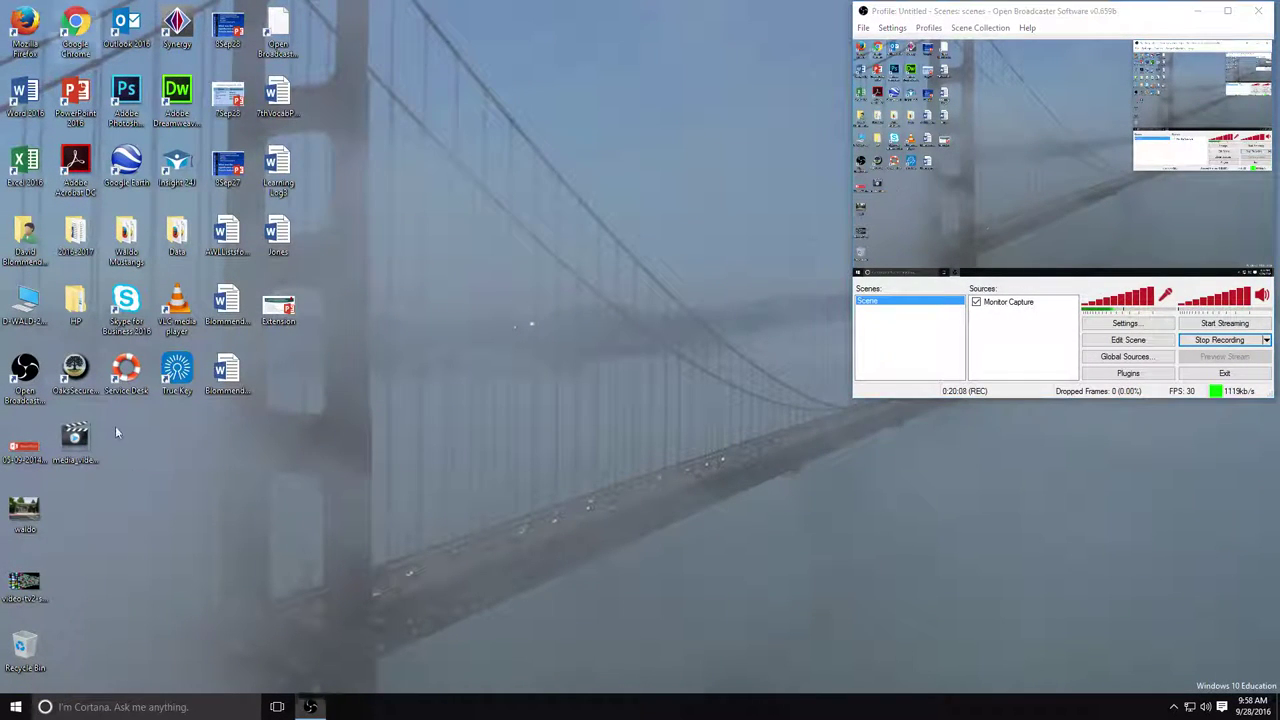
# Delete the four downloaded pictures from the Desktop and empty the Recycle Bin
pyautogui.moveTo(114, 426); pyautogui.dragTo(20, 638)
pyautogui.rightClick(22, 638)
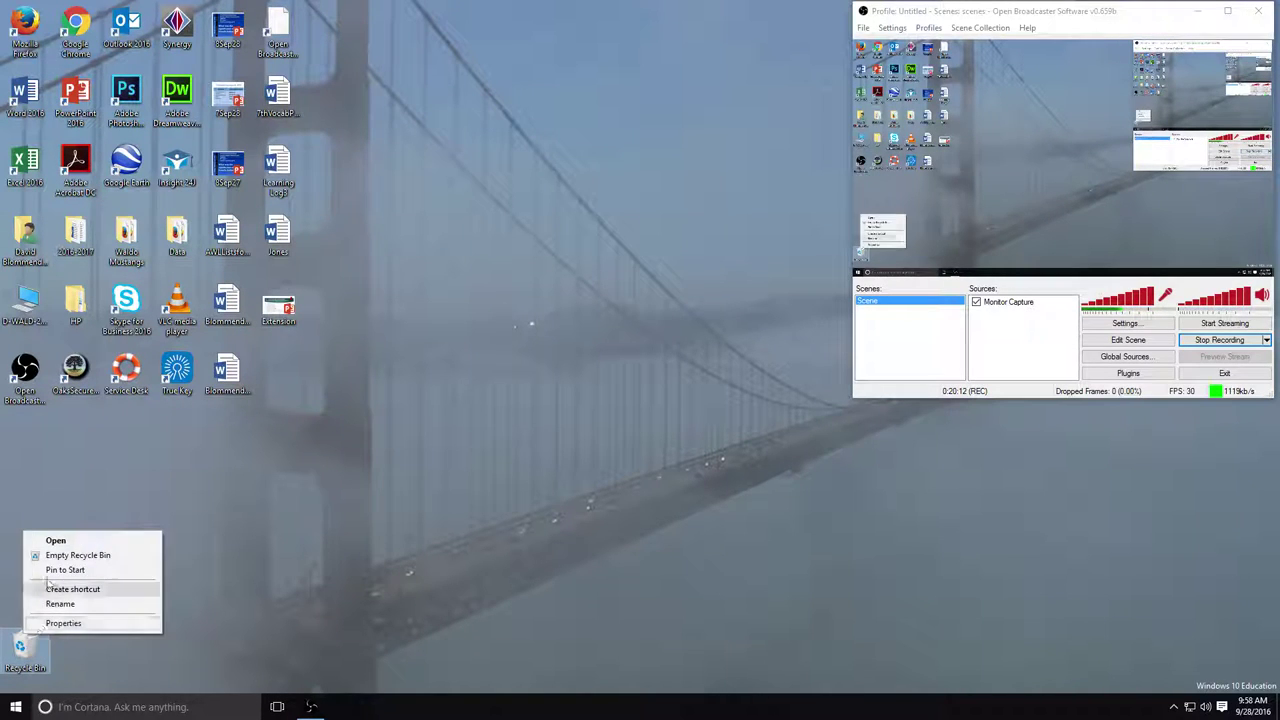
pyautogui.click(78, 555)
pyautogui.click(690, 364)
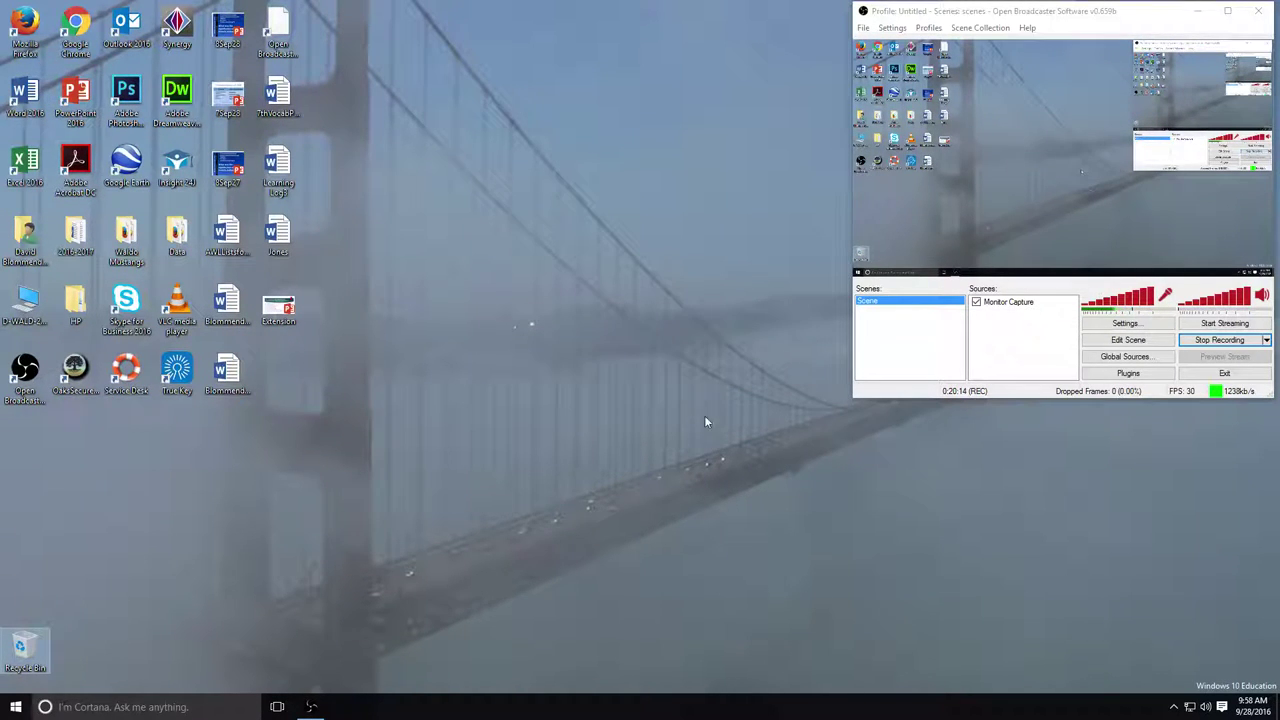